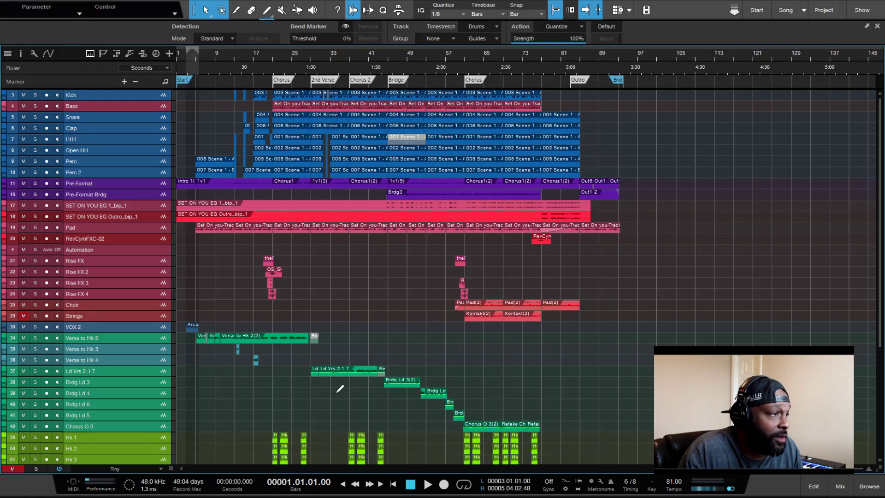
# - Fit the whole song arrangement in view and play it from the start
pyautogui.hotkey('shift', 'z')
pyautogui.scroll(5, 340, 388)
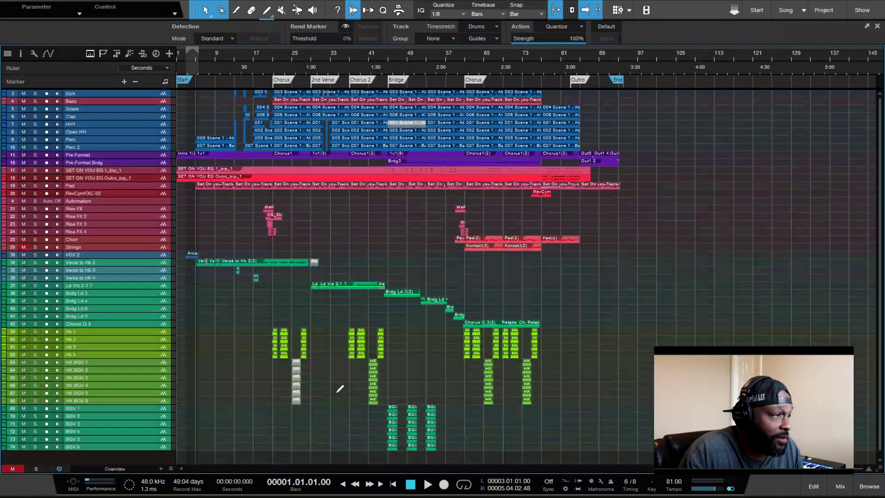
pyautogui.scroll(-3, 340, 388)
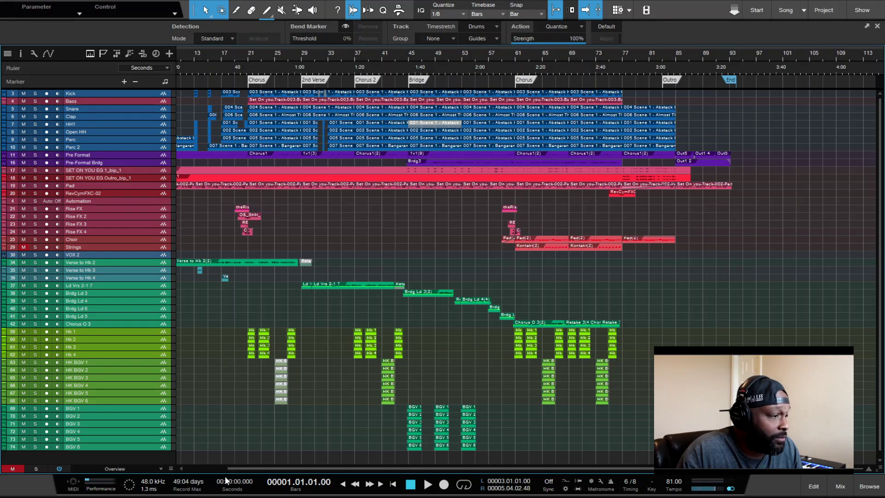
pyautogui.moveTo(241, 467); pyautogui.dragTo(189, 472)
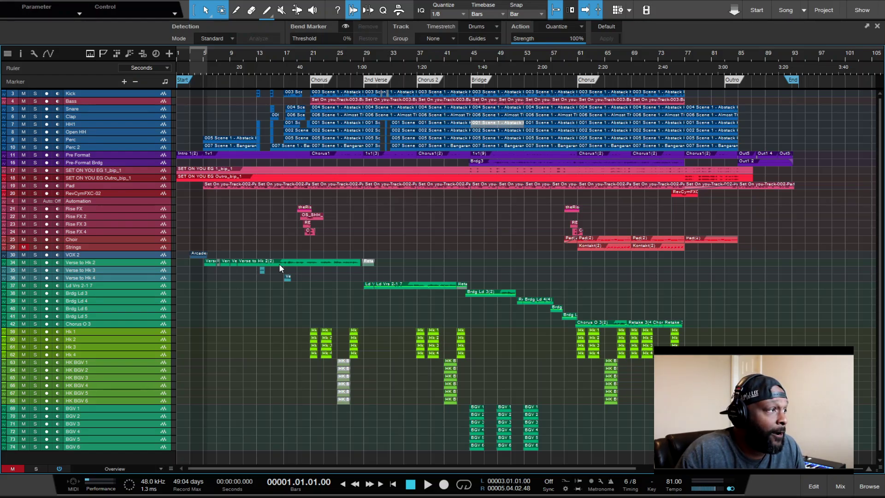
pyautogui.press('space')
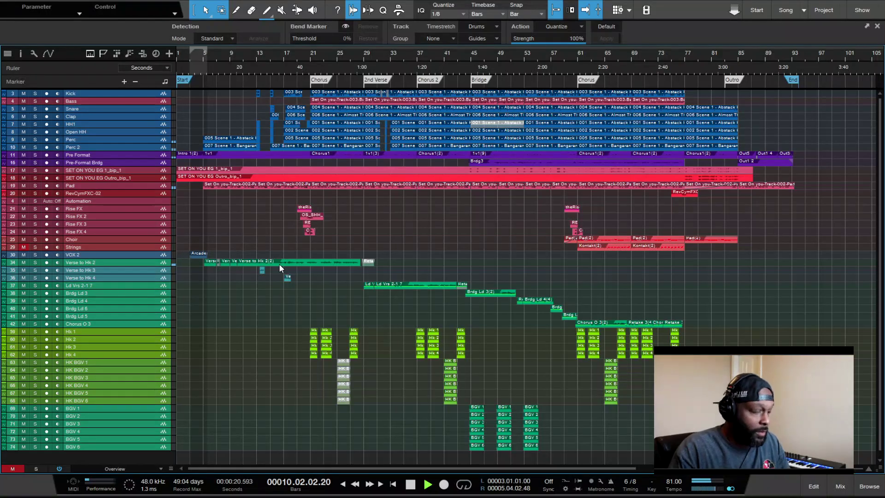
# - Show the Verse to Hk 2 track's channel settings and try its volume at -4.3 dB during playback
pyautogui.press('F4')
pyautogui.click(198, 261)
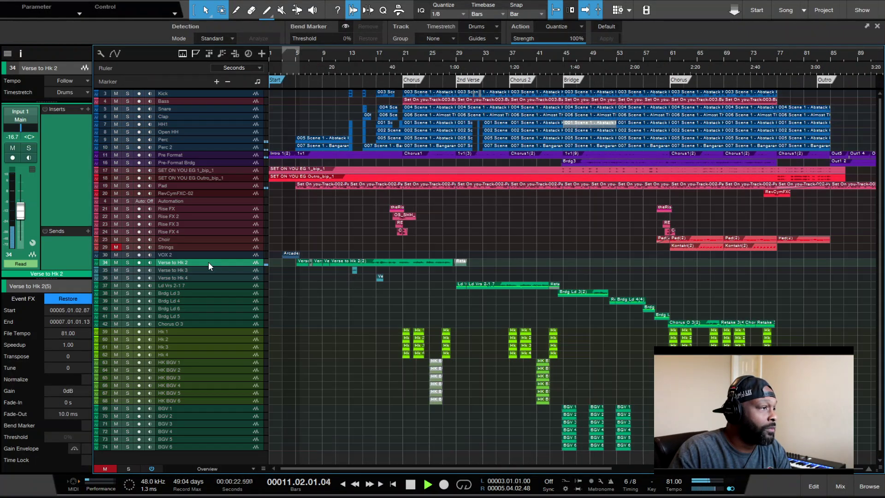
pyautogui.moveTo(20, 195); pyautogui.dragTo(23, 197)
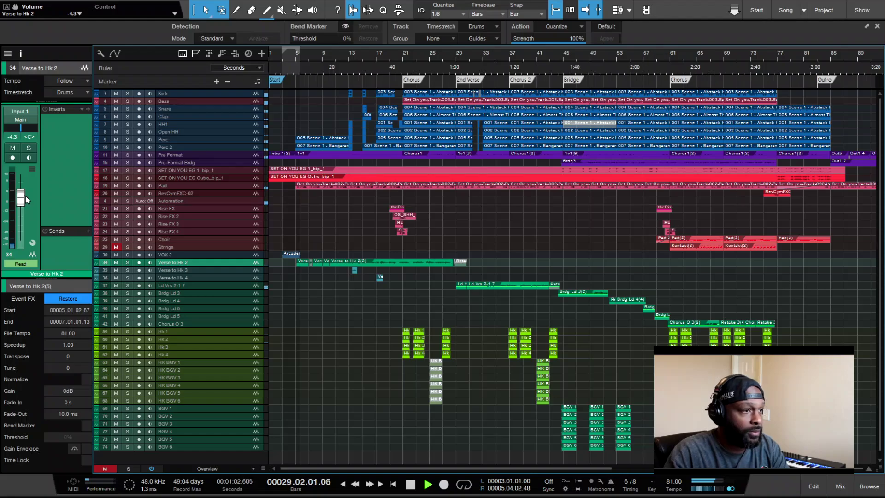
pyautogui.press('space')
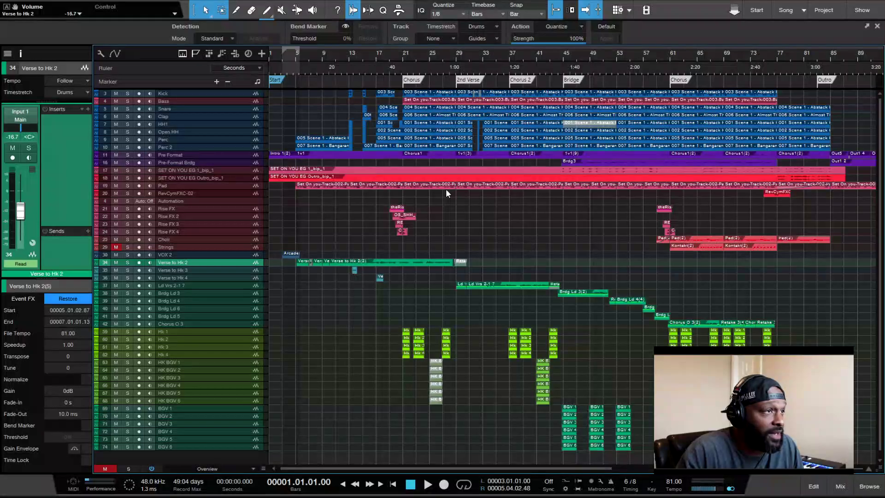
# - Examine the song's tracks in the arrangement and the hook and background vocal channels in the mixer
pyautogui.scroll(3, 445, 189)
pyautogui.scroll(5, 446, 189)
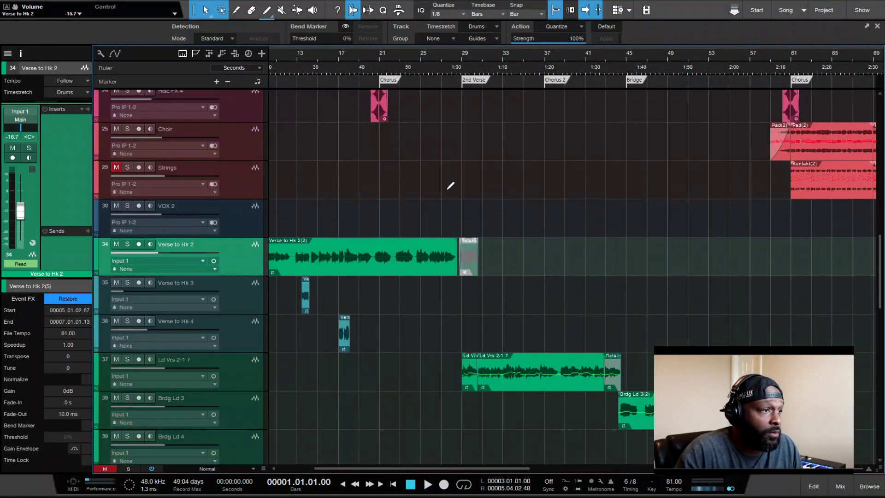
pyautogui.scroll(5, 446, 189)
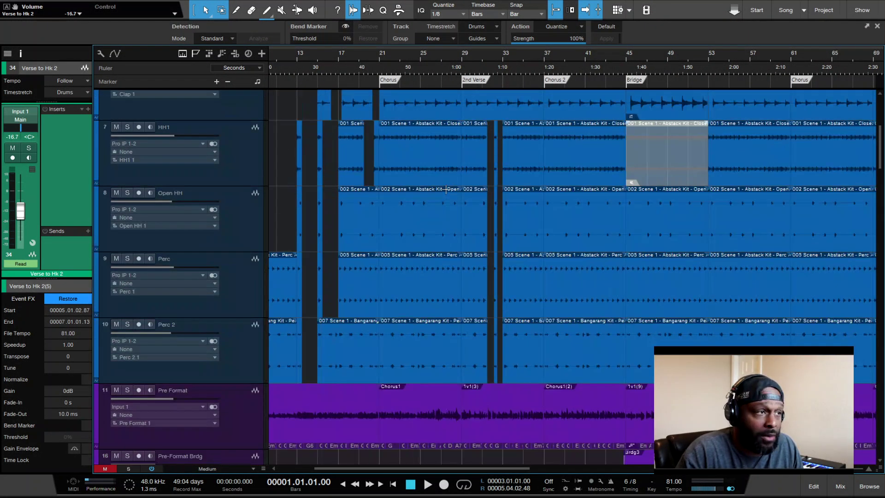
pyautogui.scroll(-3, 450, 184)
pyautogui.scroll(2, 450, 184)
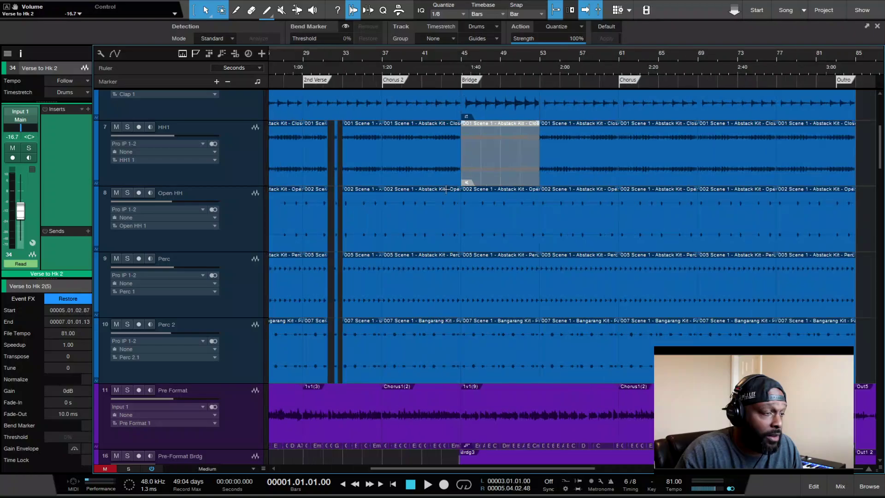
pyautogui.scroll(-4, 450, 185)
pyautogui.press('F3')
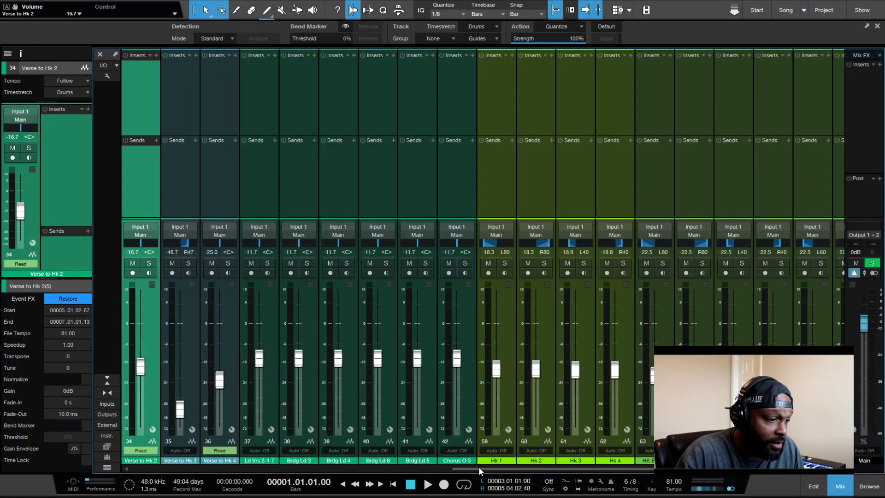
pyautogui.moveTo(479, 466); pyautogui.dragTo(598, 471)
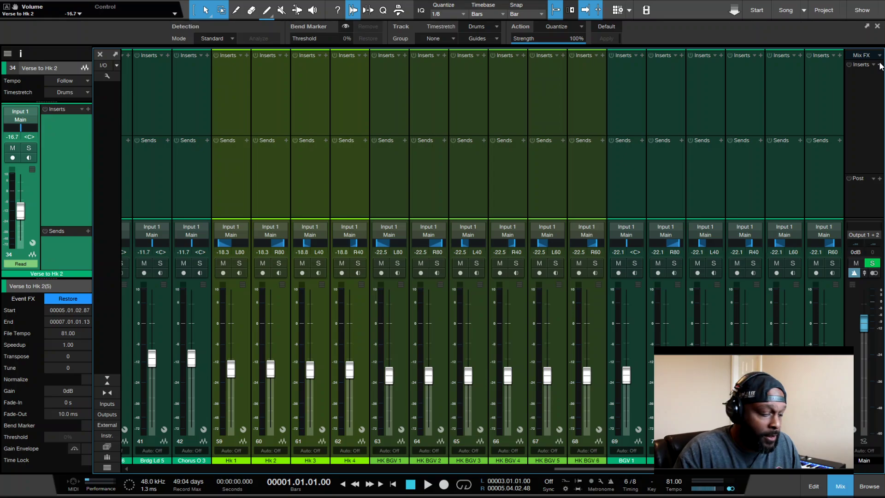
pyautogui.press('F3')
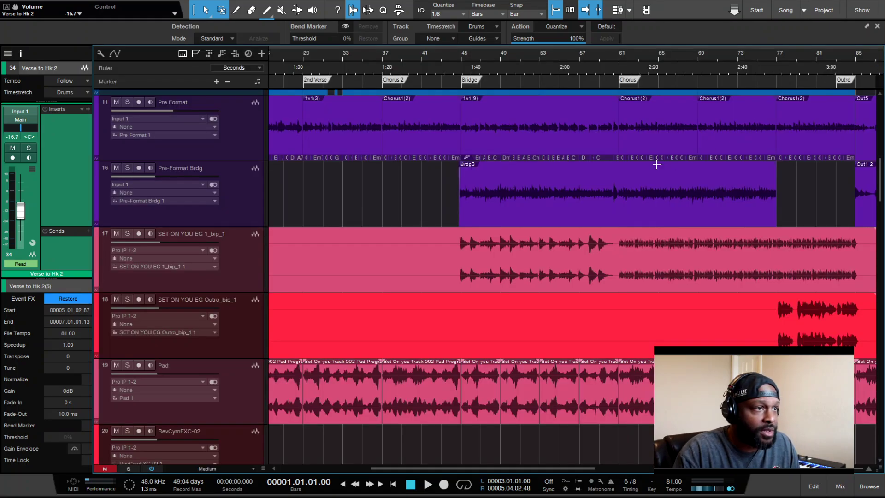
# - Examine the drum and bass tracks around the bridge in close-up and place the playhead at bar 52
pyautogui.scroll(8, 655, 171)
pyautogui.press('e')
pyautogui.press('e')
pyautogui.press('e')
pyautogui.press('e')
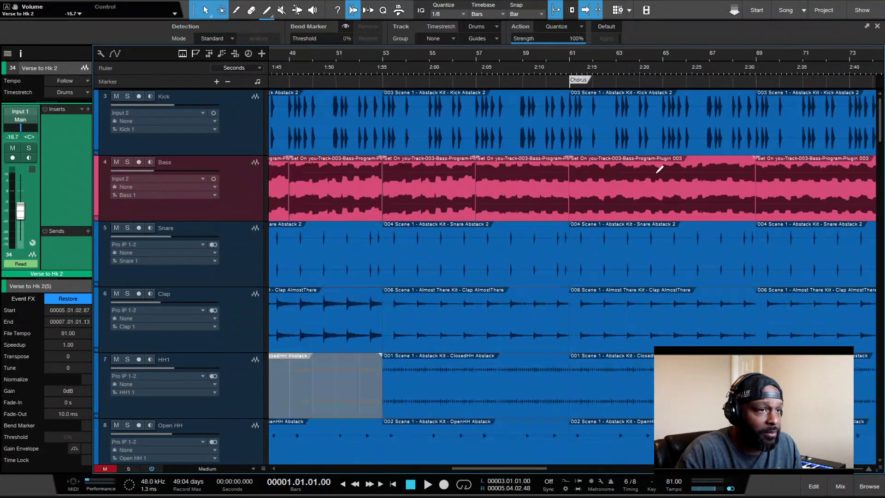
pyautogui.hscroll(-10, 655, 173)
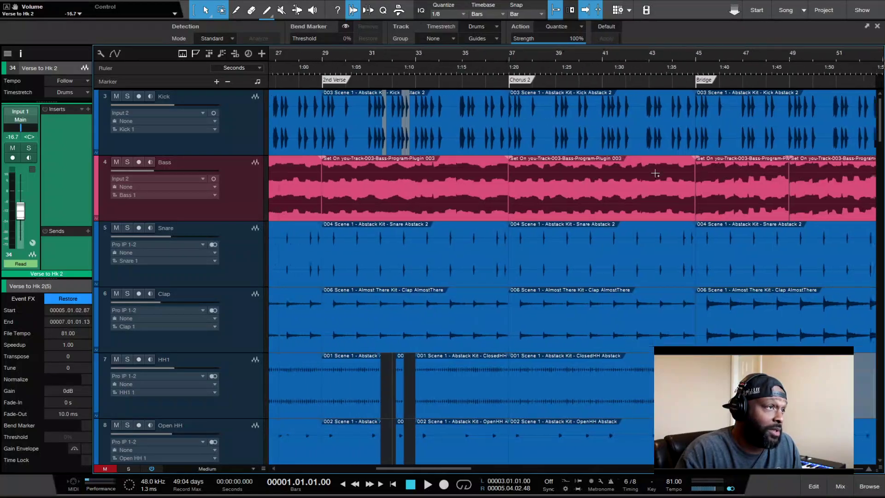
pyautogui.hscroll(8, 655, 173)
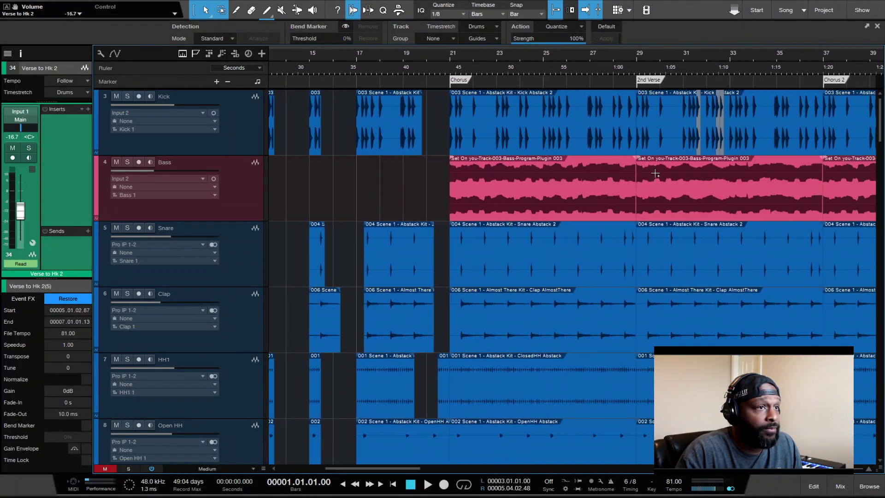
pyautogui.hscroll(5, 656, 173)
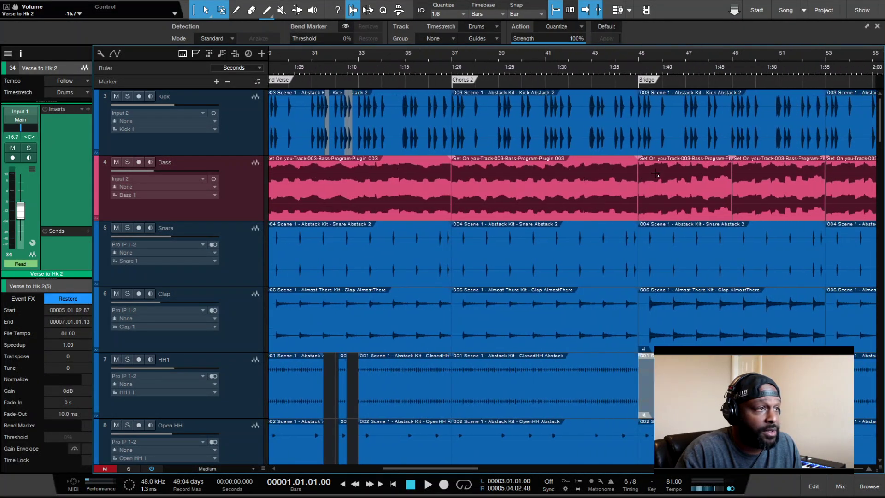
pyautogui.hscroll(2, 656, 173)
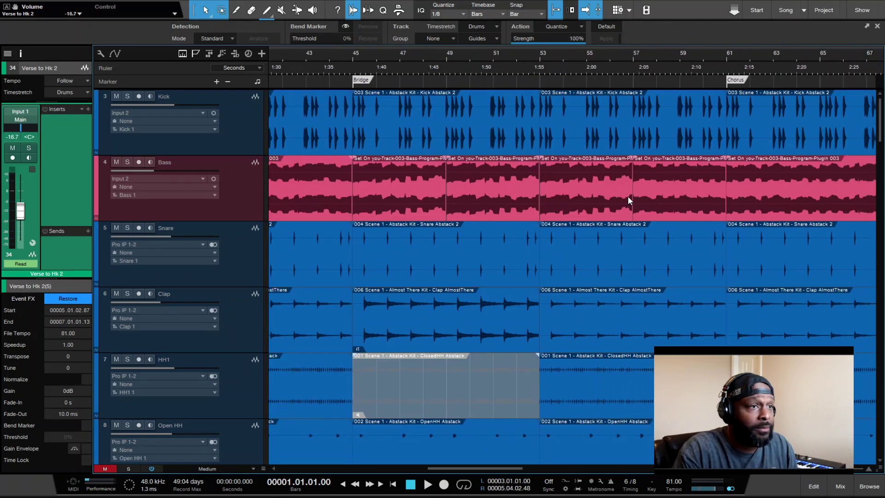
pyautogui.click(507, 53)
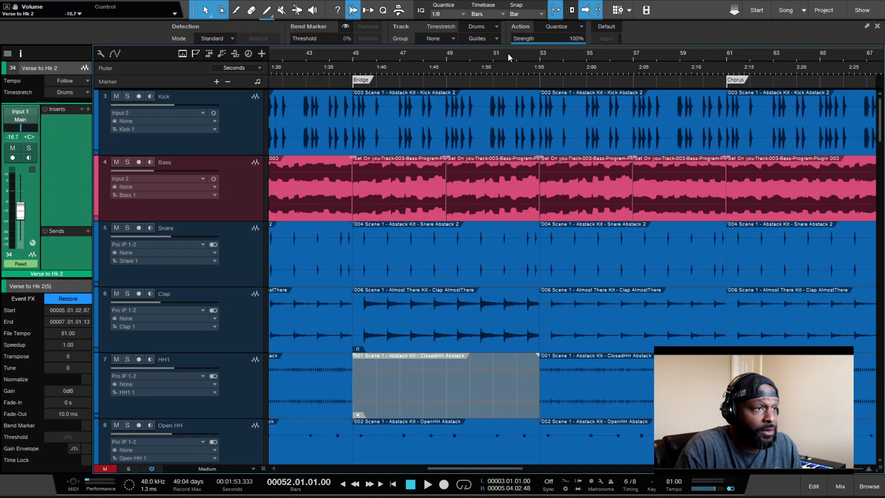
# - Look over the hook and BGV channel levels and the main output in the mixer
pyautogui.press('F3')
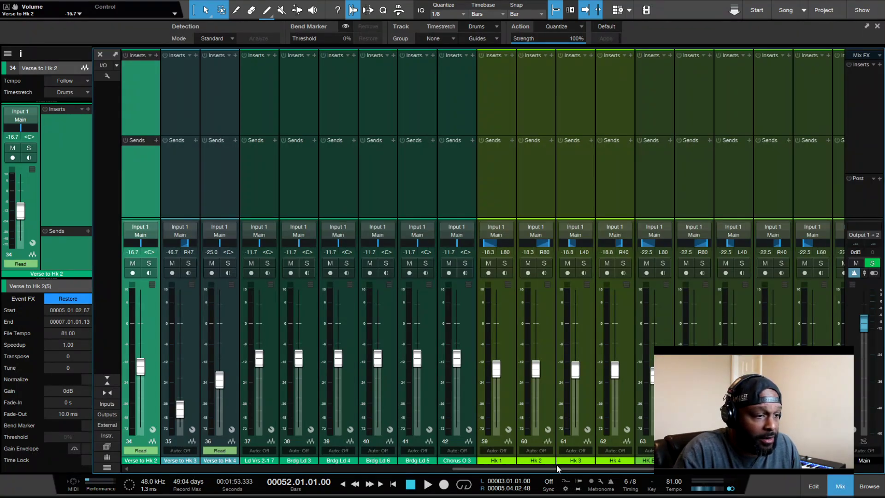
pyautogui.moveTo(557, 469); pyautogui.dragTo(723, 476)
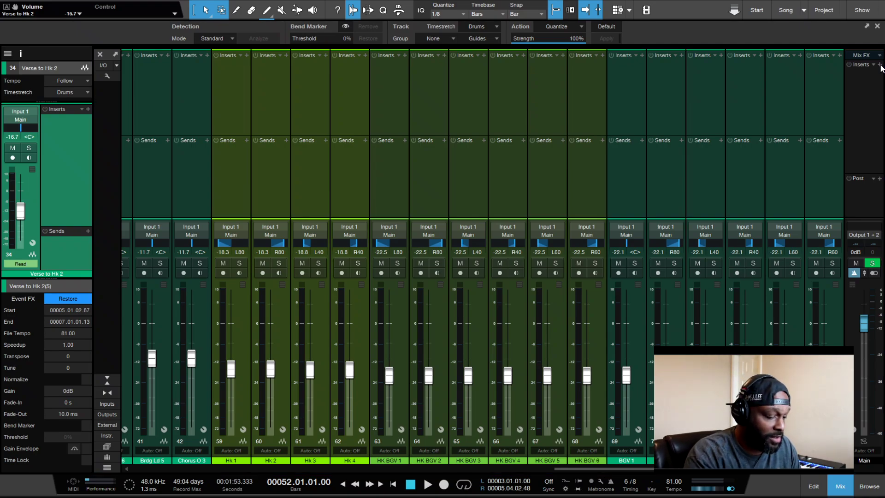
pyautogui.press('F3')
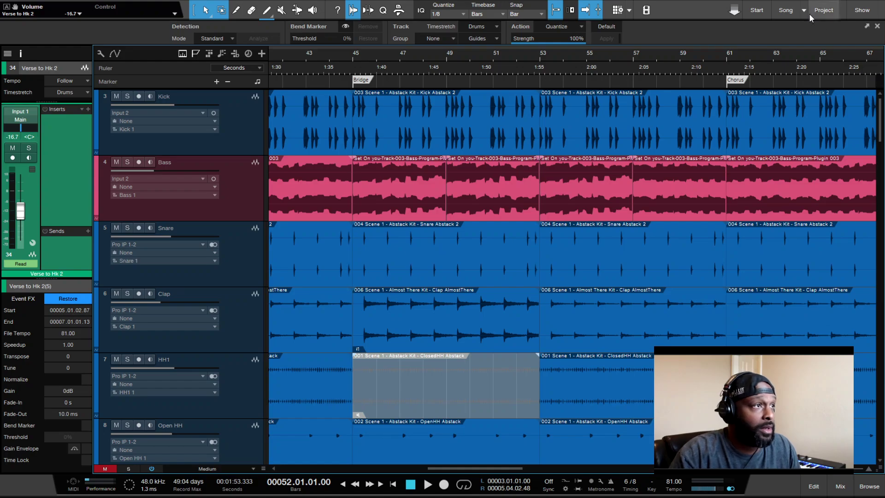
# - Set a loop from bar 45 to bar 57 over the bridge and play it with the mixer shown
pyautogui.moveTo(355, 46); pyautogui.dragTo(633, 48)
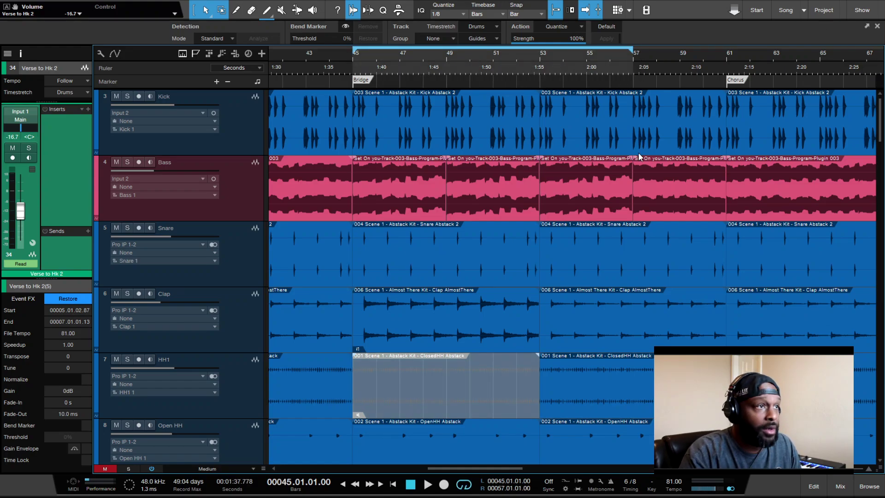
pyautogui.press('F3')
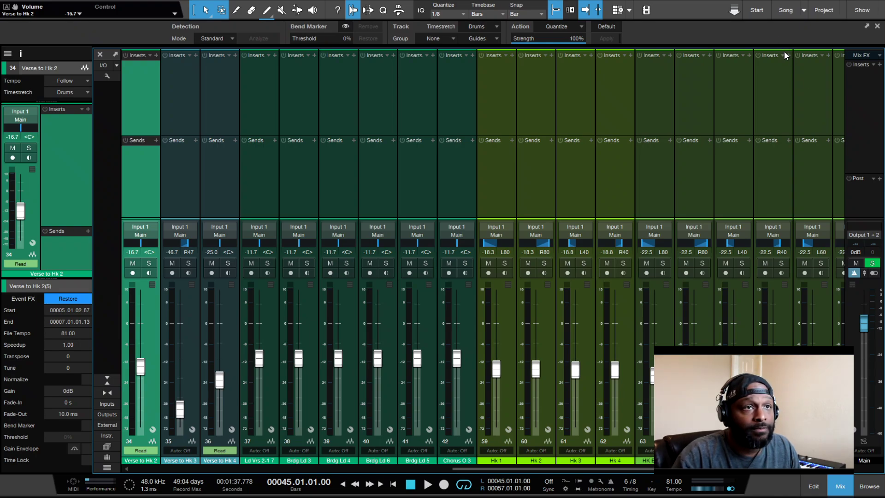
pyautogui.press('space')
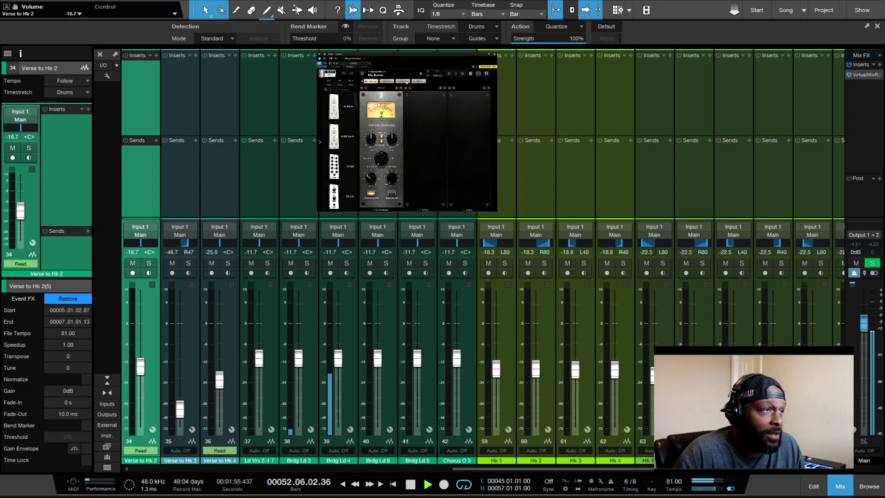
# - Load the mix bus strip setup in the main output's Virtual Mix Rack and set the first module's input to -2.68 dB
pyautogui.click(405, 81)
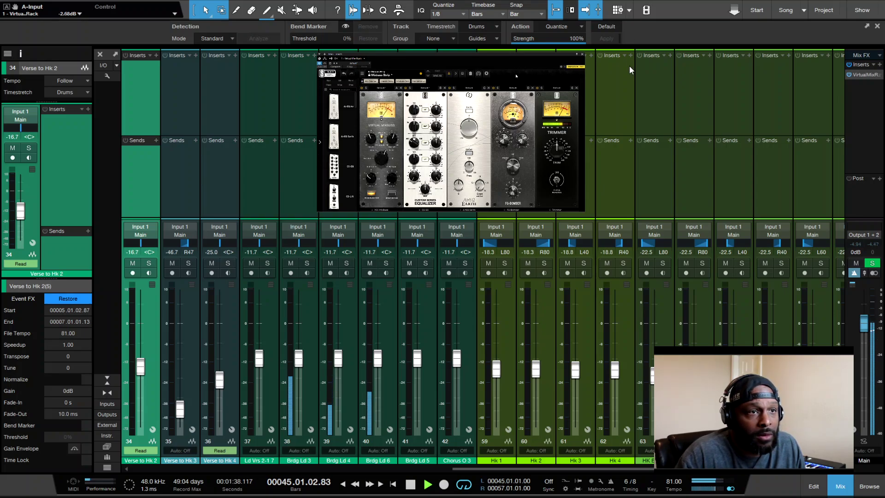
pyautogui.press('space')
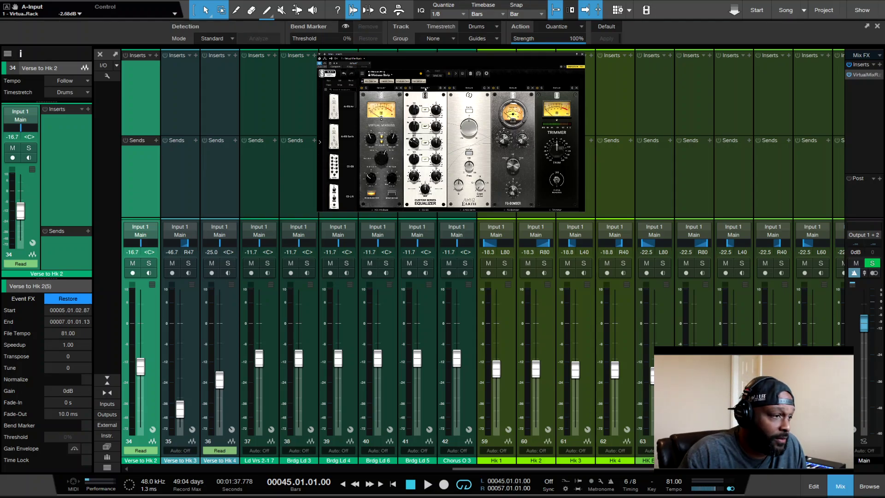
# - With the loop playing, switch on the rack equalizer's HF band and set the FG-Bomber intensity to 14.8%
pyautogui.press('space')
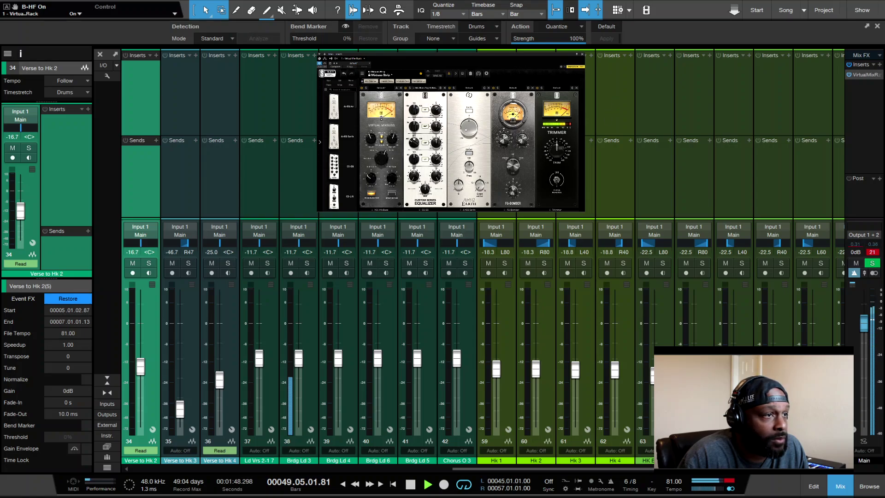
pyautogui.moveTo(468, 128)
pyautogui.scroll(-1, 466, 129)
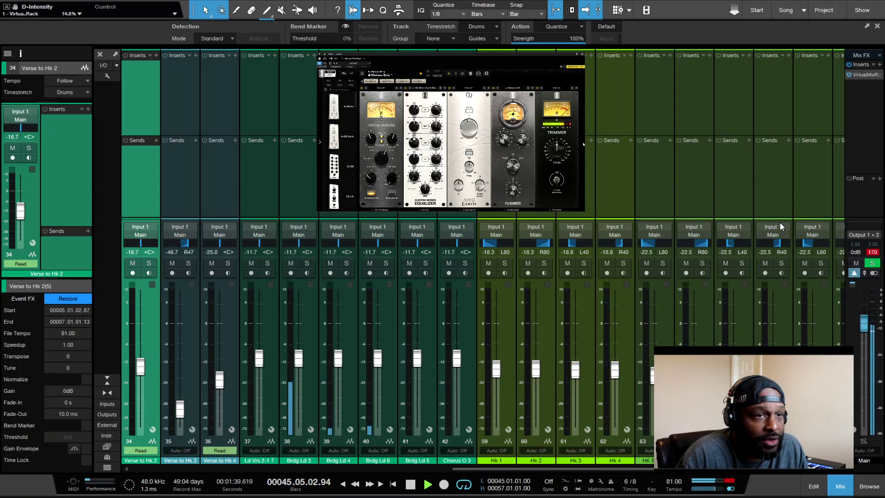
# - Lower the rack's Trimmer level, reset the main output's clip indicator and close the Virtual Mix Rack window
pyautogui.click(871, 252)
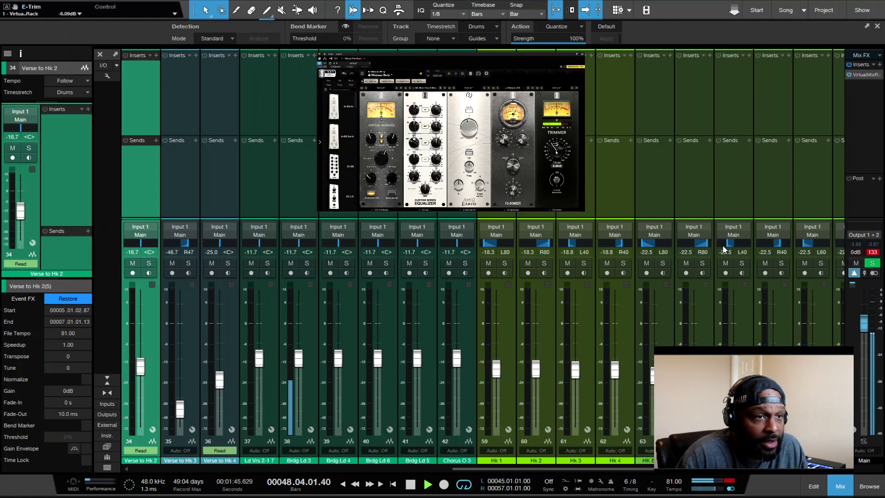
pyautogui.click(872, 252)
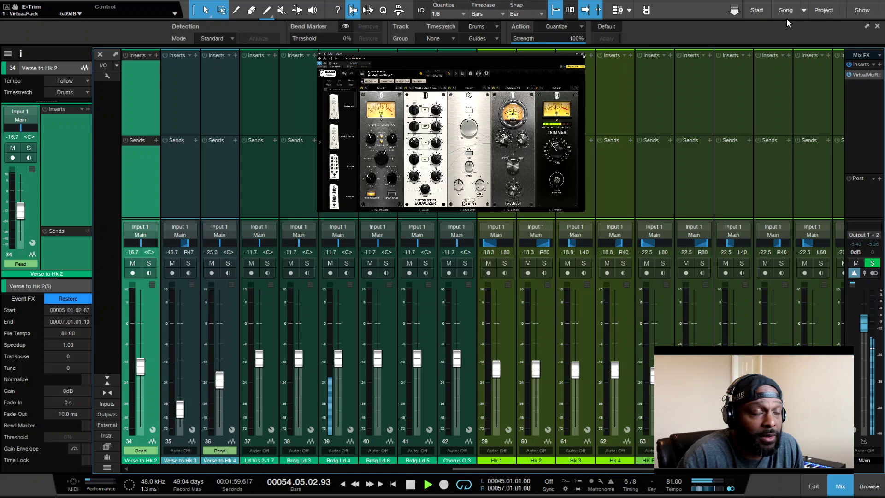
pyautogui.click(582, 55)
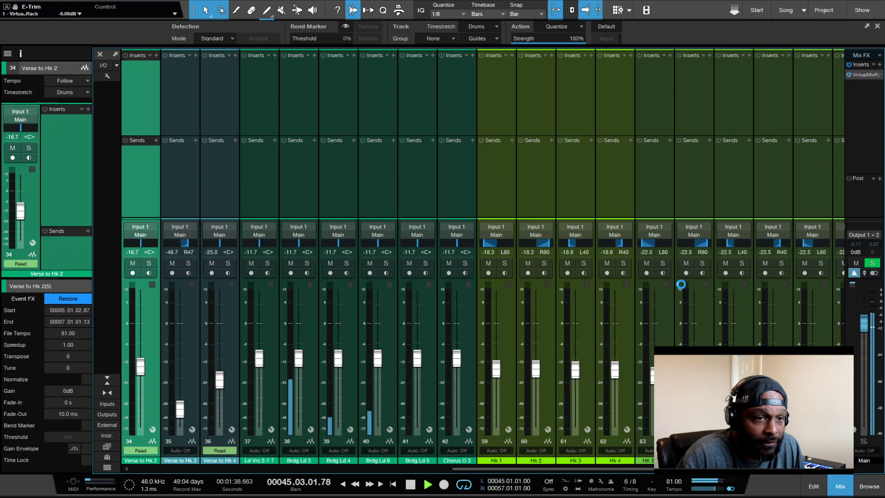
# - Add Virtual Tape Machines to the main output, set its input gain to -2.84 dB and close its window
pyautogui.click(864, 84)
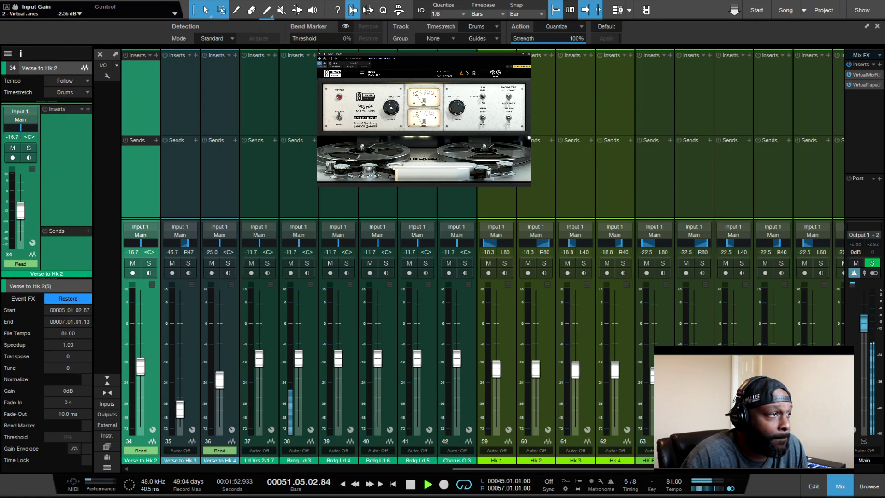
pyautogui.moveTo(390, 107); pyautogui.dragTo(391, 108)
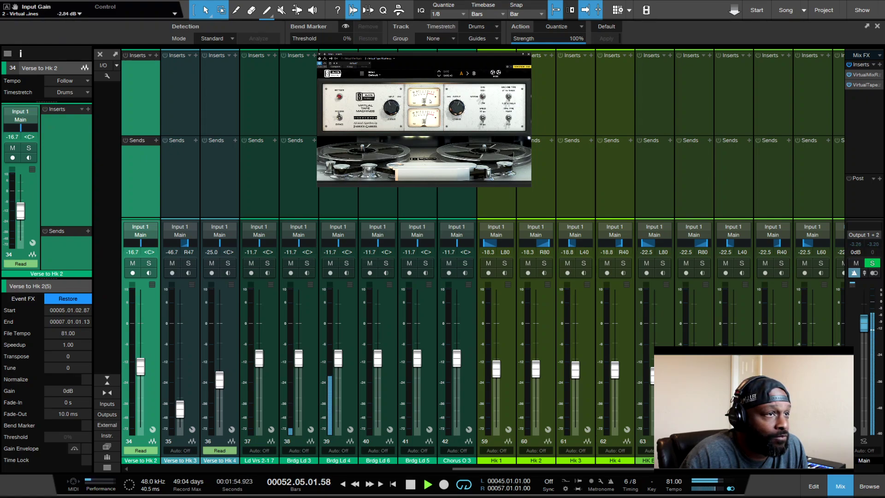
pyautogui.click(865, 84)
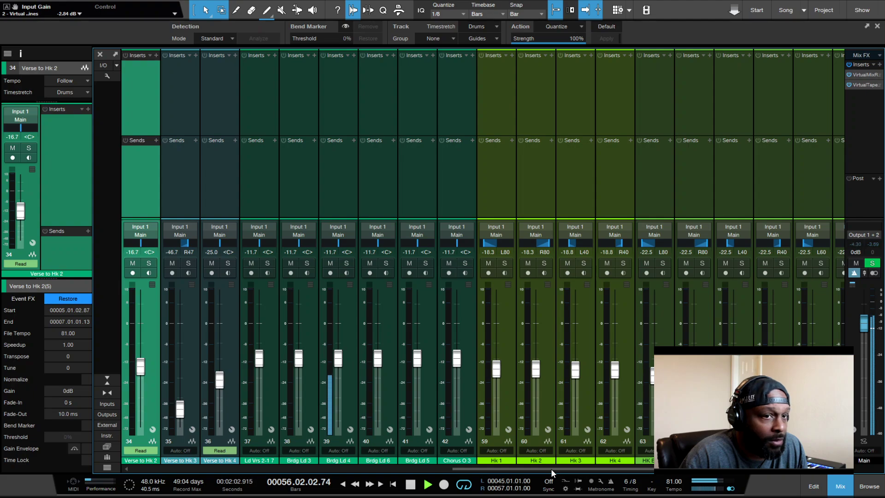
# - Stop playback and pull the faders of all channels from Kick through BGV 6 down to silence together, then deselect the group
pyautogui.moveTo(551, 468); pyautogui.dragTo(192, 463)
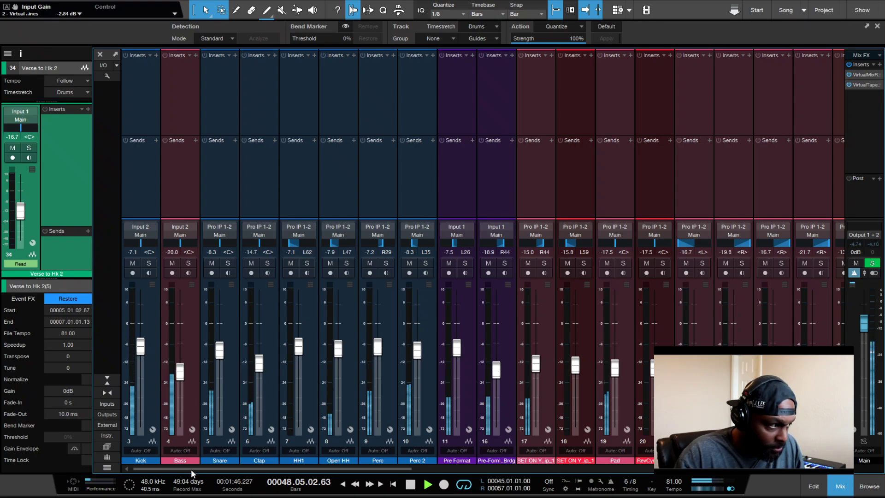
pyautogui.moveTo(191, 468); pyautogui.dragTo(558, 473)
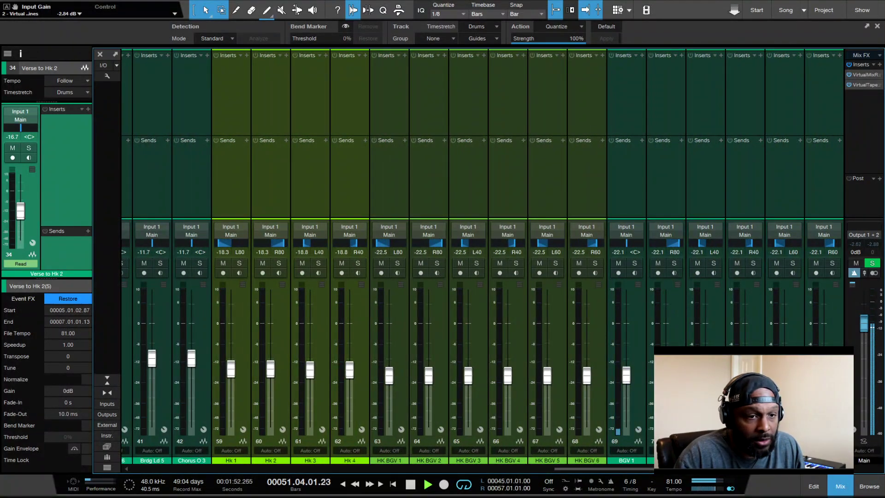
pyautogui.press('space')
pyautogui.click(824, 184)
pyautogui.moveTo(650, 467); pyautogui.dragTo(164, 485)
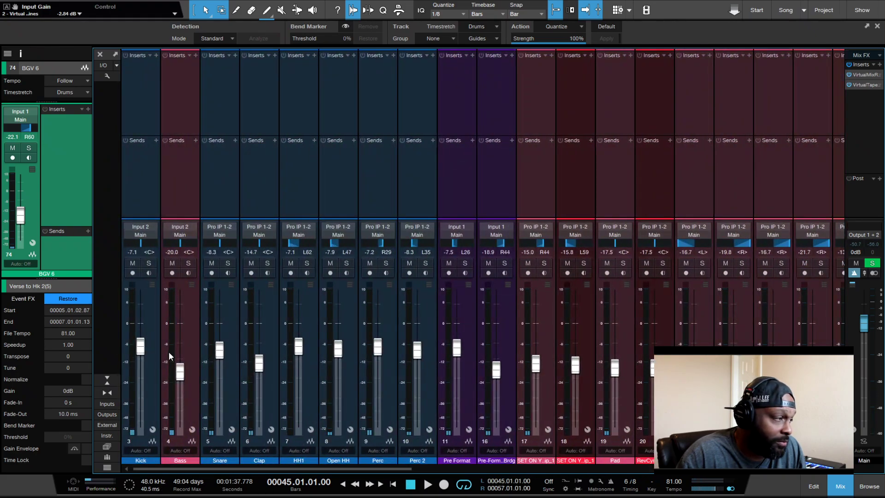
pyautogui.click(155, 339)
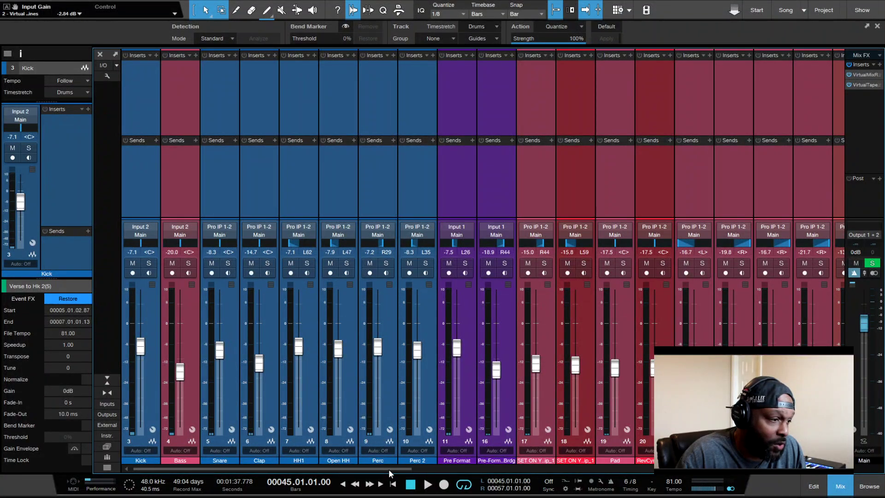
pyautogui.moveTo(388, 469); pyautogui.dragTo(358, 452)
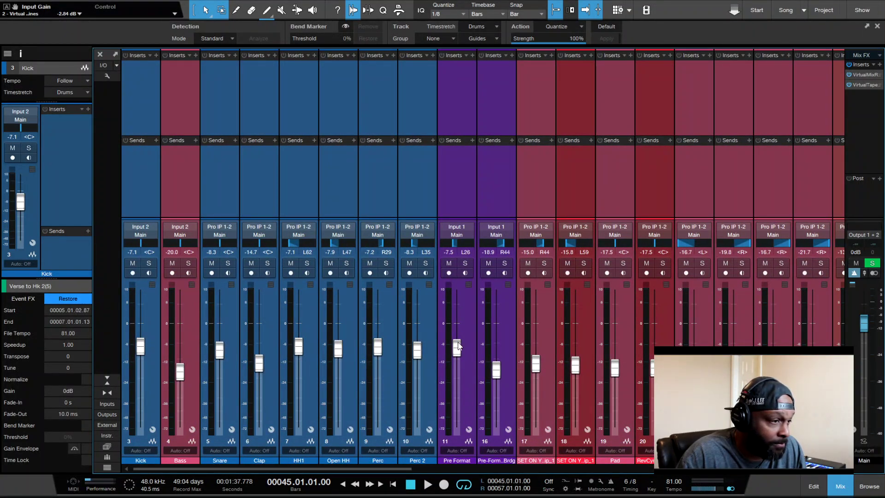
pyautogui.moveTo(456, 348); pyautogui.dragTo(456, 426)
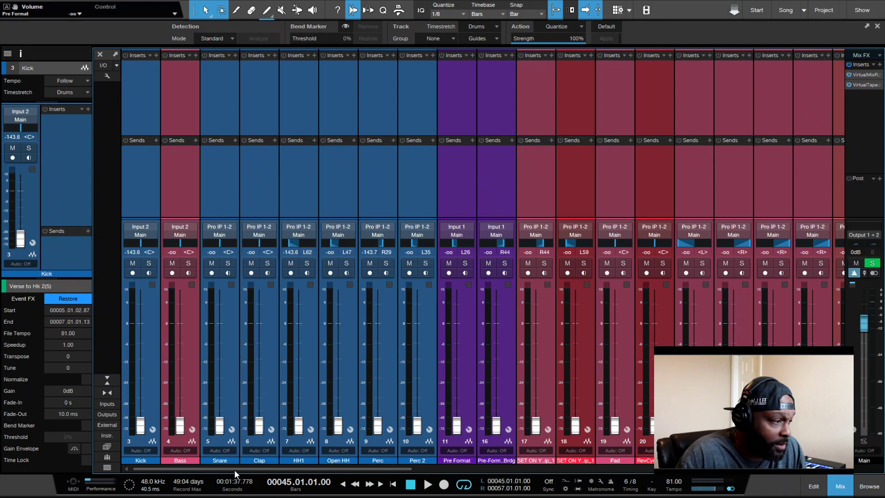
pyautogui.click(217, 412)
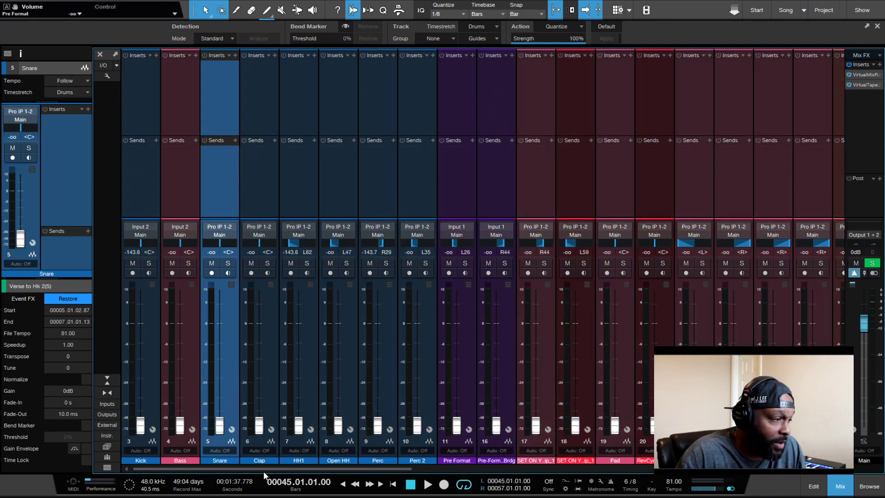
pyautogui.moveTo(264, 468); pyautogui.dragTo(749, 478)
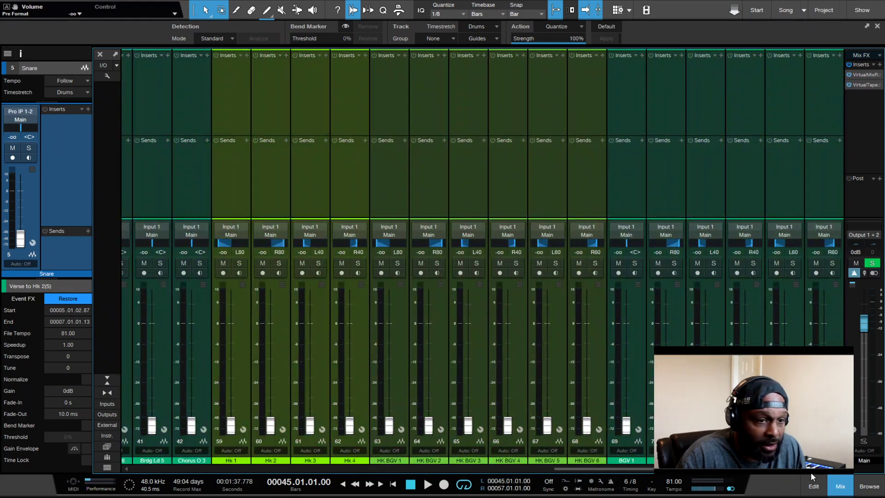
pyautogui.moveTo(811, 471); pyautogui.dragTo(258, 470)
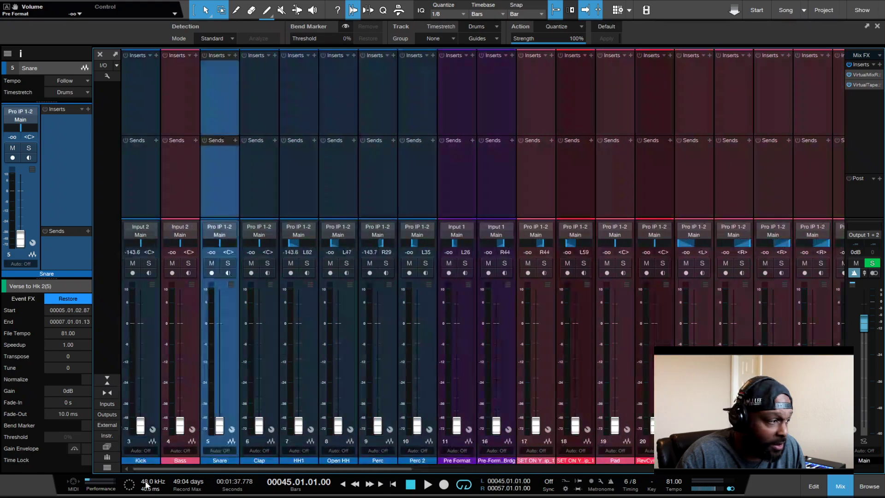
# - Shorten the loop range to the Kick clip at the start of the bridge, bars 45 to 53, and return to the mixer
pyautogui.press('F3')
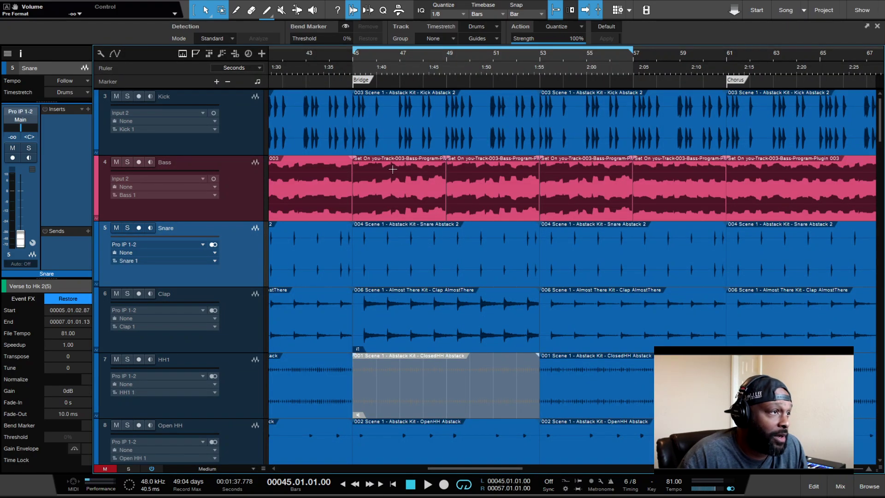
pyautogui.click(403, 138)
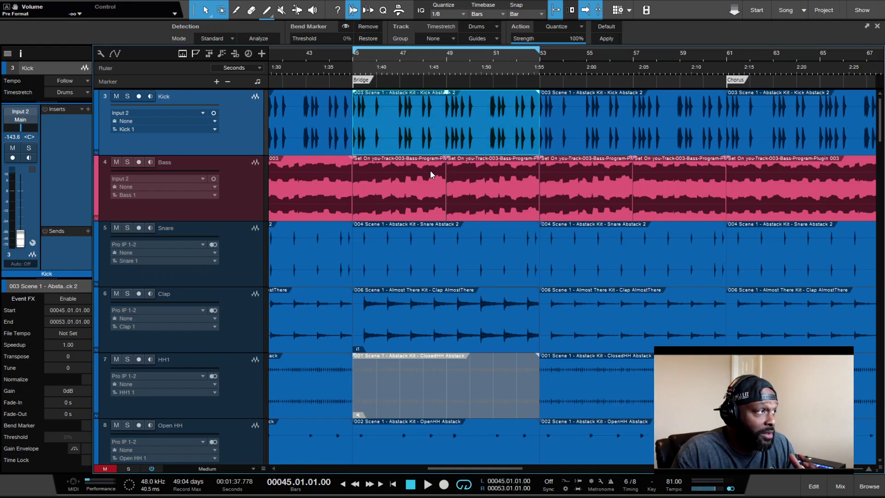
pyautogui.press('F3')
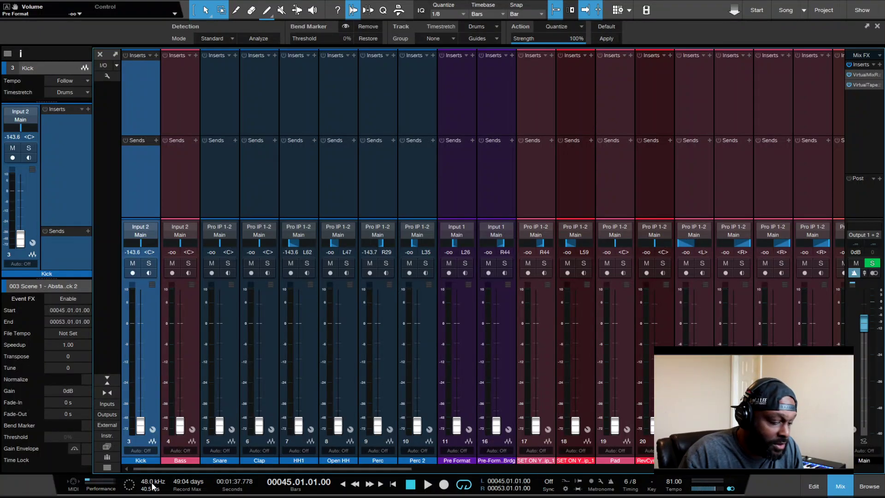
pyautogui.press('F3')
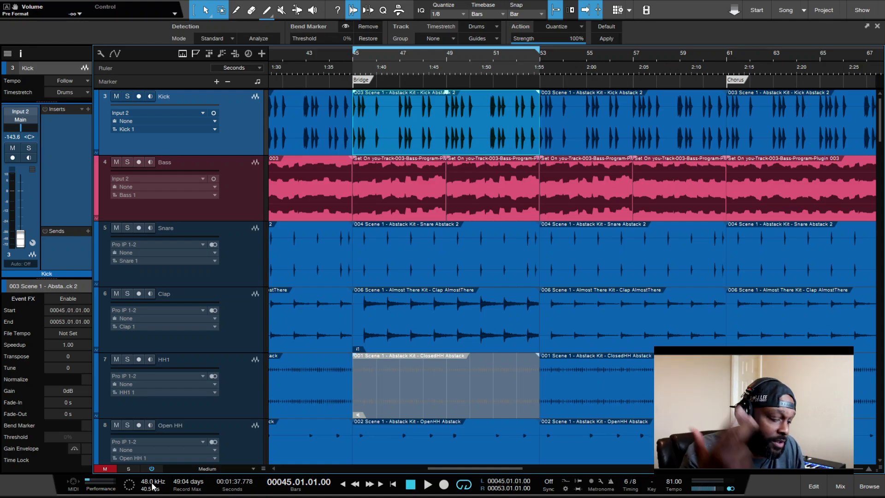
pyautogui.press('F3')
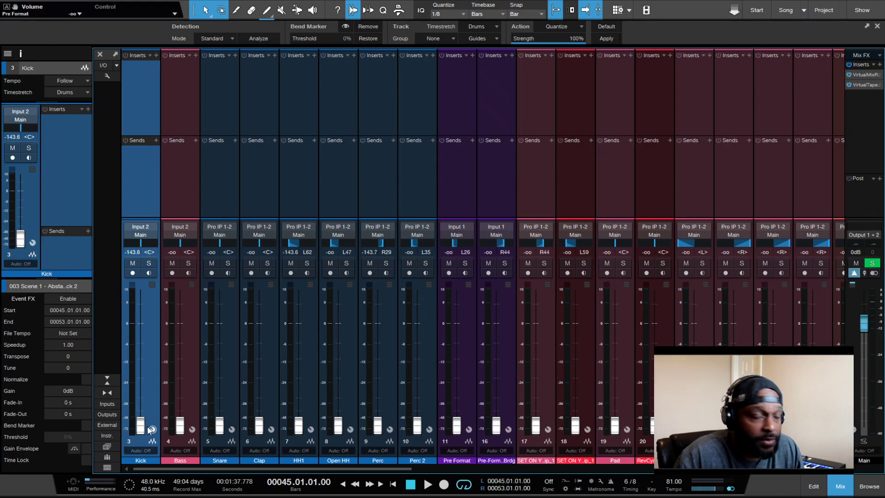
# - Start loop playback and bring in the Kick channel at about -16.1 dB
pyautogui.moveTo(140, 430); pyautogui.dragTo(137, 364)
pyautogui.press('space')
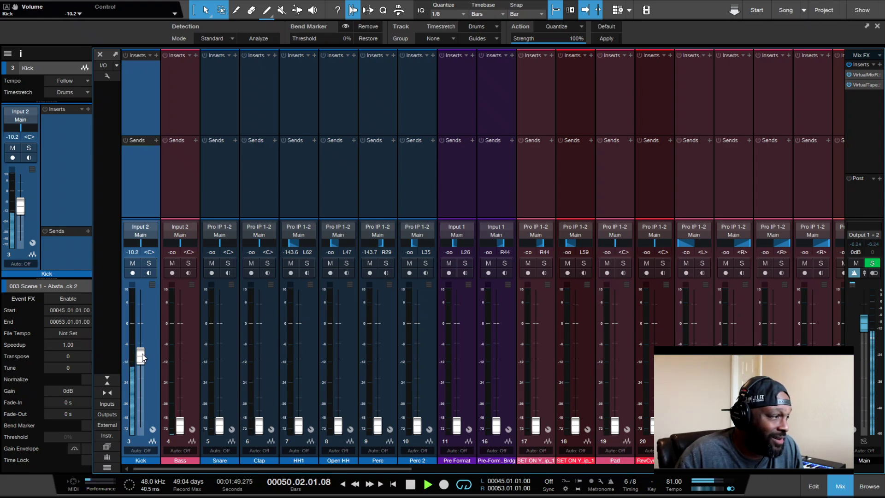
pyautogui.moveTo(140, 356); pyautogui.dragTo(140, 368)
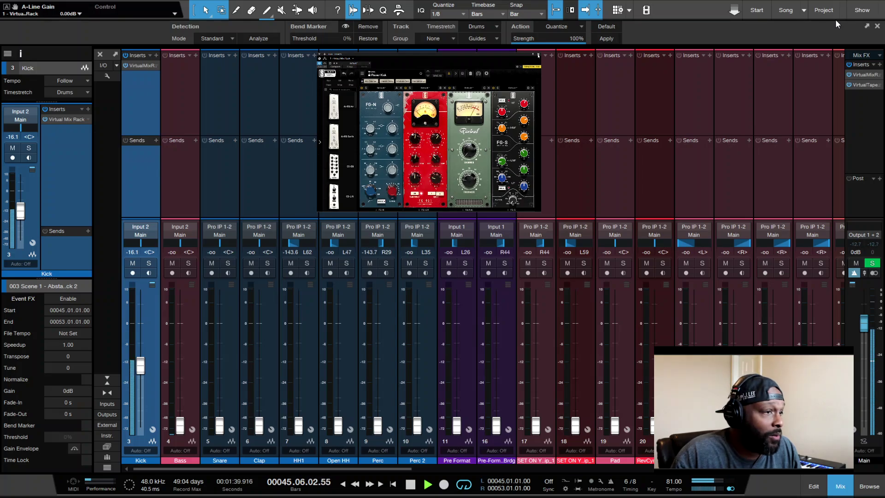
# - Set the LF gain of the fourth module in the Kick's Virtual Mix Rack to +3.15 dB and close the rack window
pyautogui.click(509, 283)
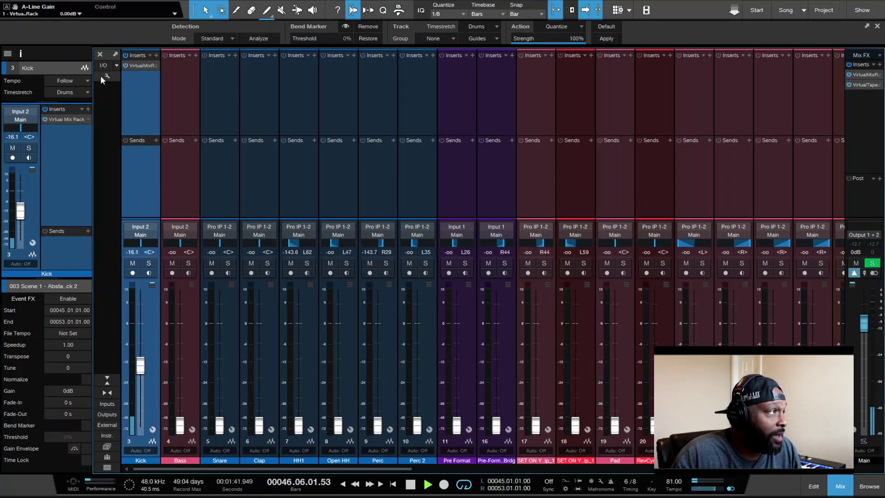
pyautogui.click(142, 66)
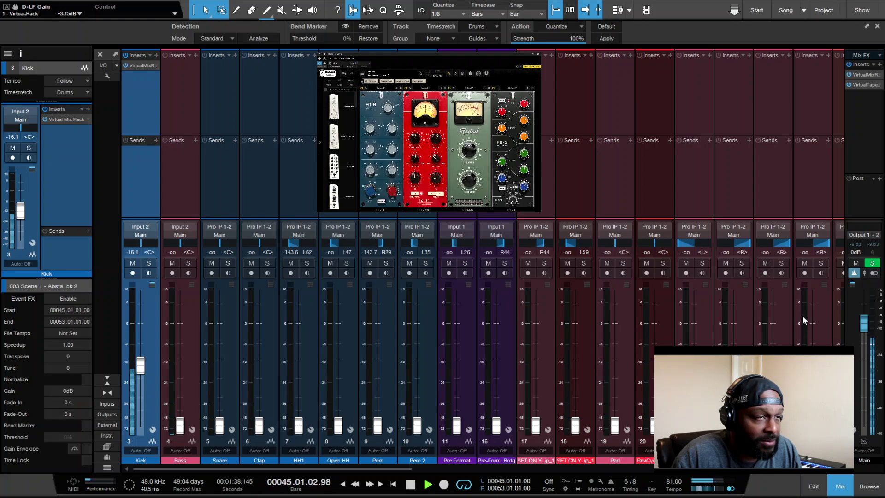
pyautogui.click(834, 17)
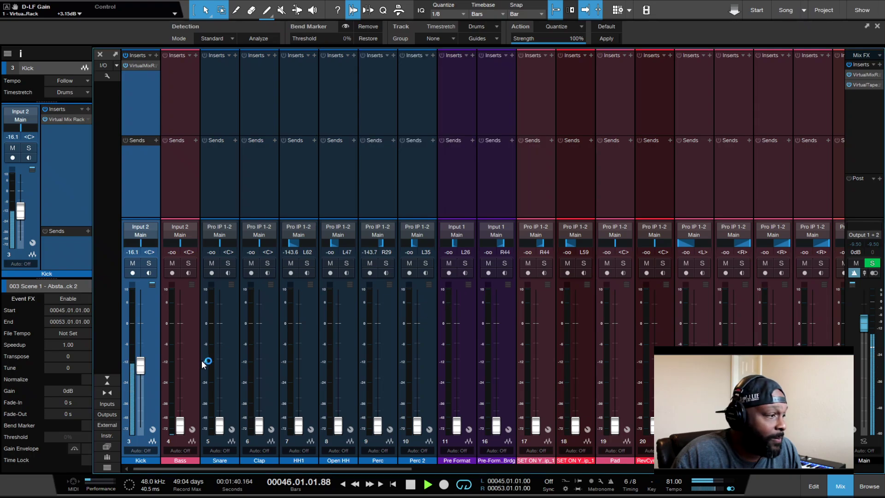
# - Bring in the Bass channel and balance its level against the kick at about -20.8 dB
pyautogui.moveTo(180, 428); pyautogui.dragTo(184, 381)
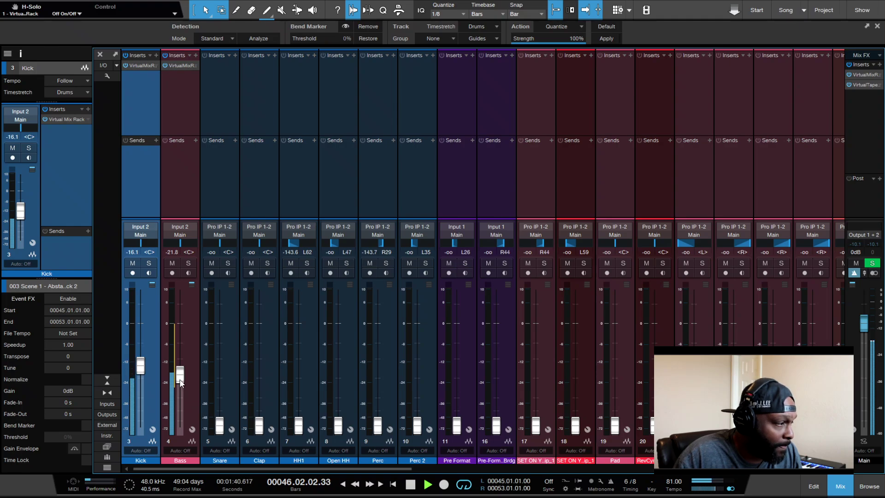
pyautogui.moveTo(180, 383); pyautogui.dragTo(181, 383)
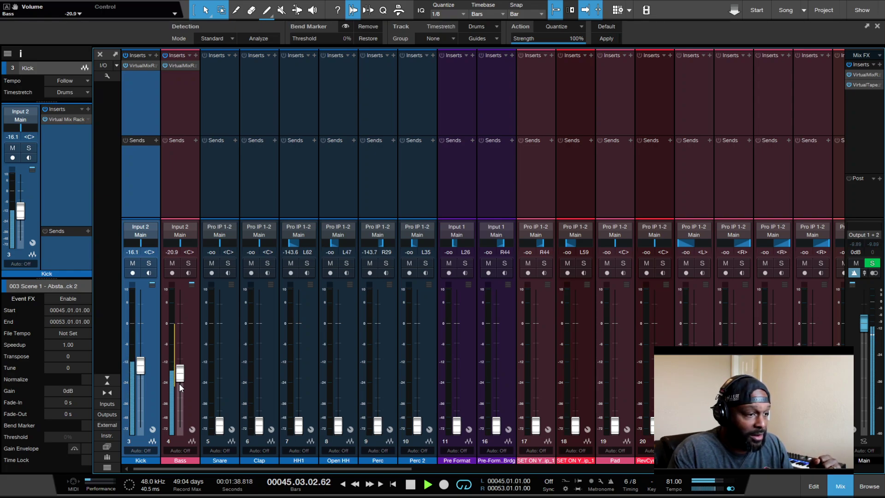
pyautogui.moveTo(179, 380); pyautogui.dragTo(164, 413)
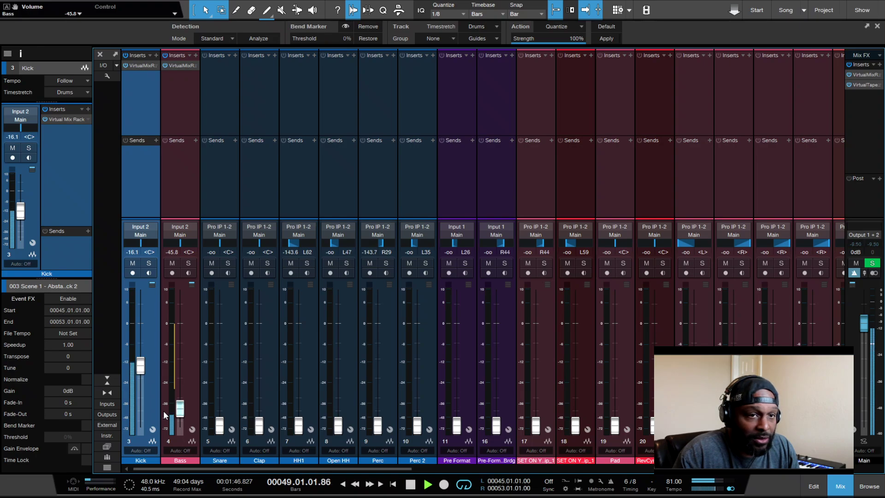
pyautogui.moveTo(163, 410); pyautogui.dragTo(180, 387)
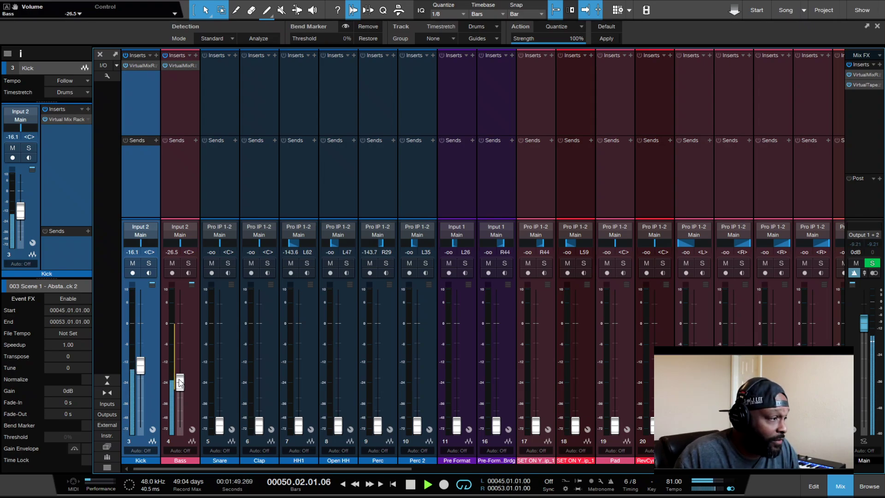
pyautogui.moveTo(180, 383); pyautogui.dragTo(180, 377)
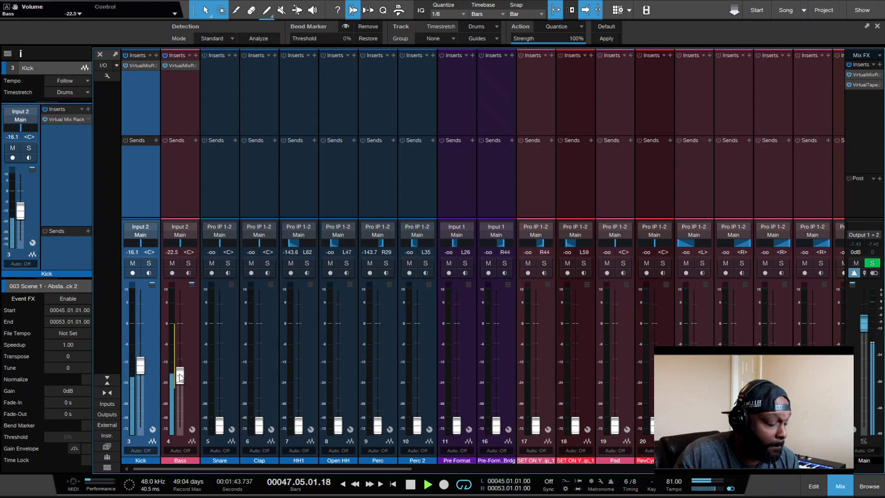
pyautogui.moveTo(181, 377); pyautogui.dragTo(180, 378)
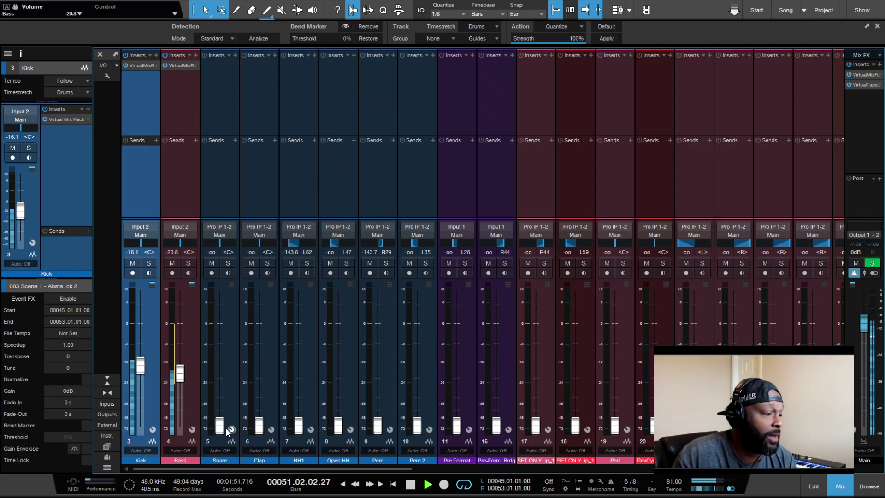
# - Bring in the Snare channel at about -11.7 dB and the Clap channel at about -25.8 dB
pyautogui.moveTo(217, 429); pyautogui.dragTo(220, 359)
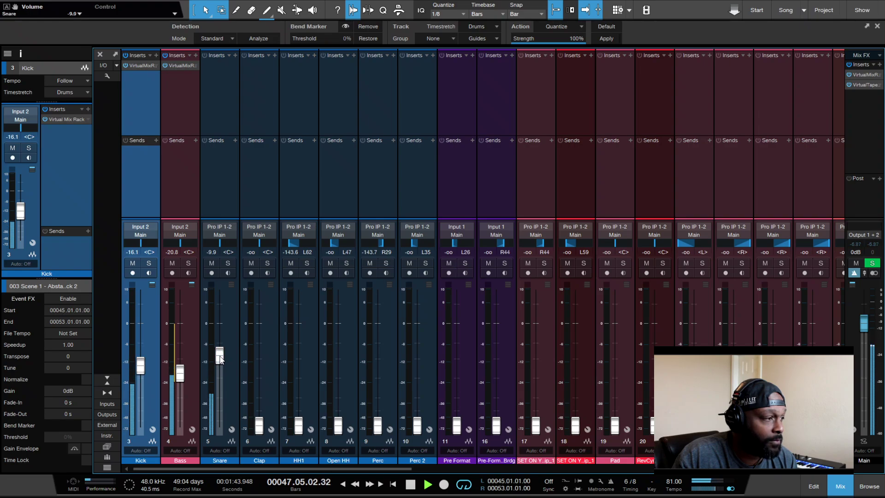
pyautogui.moveTo(258, 426); pyautogui.dragTo(250, 384)
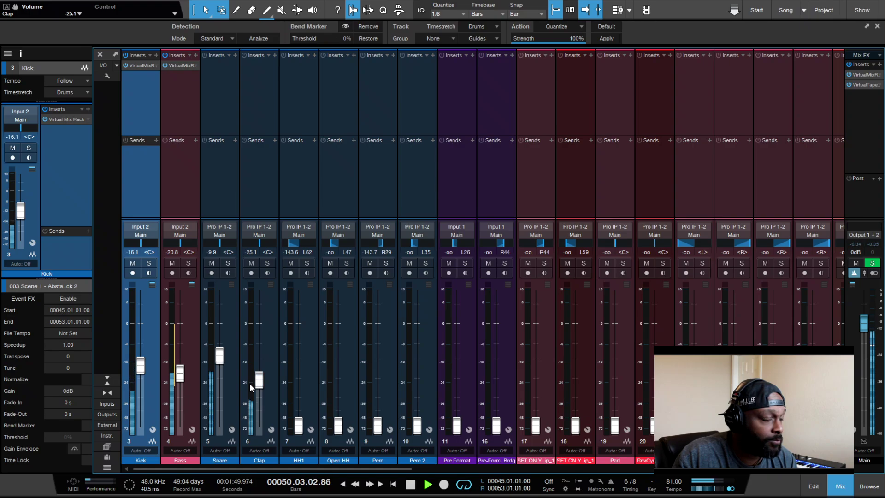
pyautogui.moveTo(218, 357); pyautogui.dragTo(221, 358)
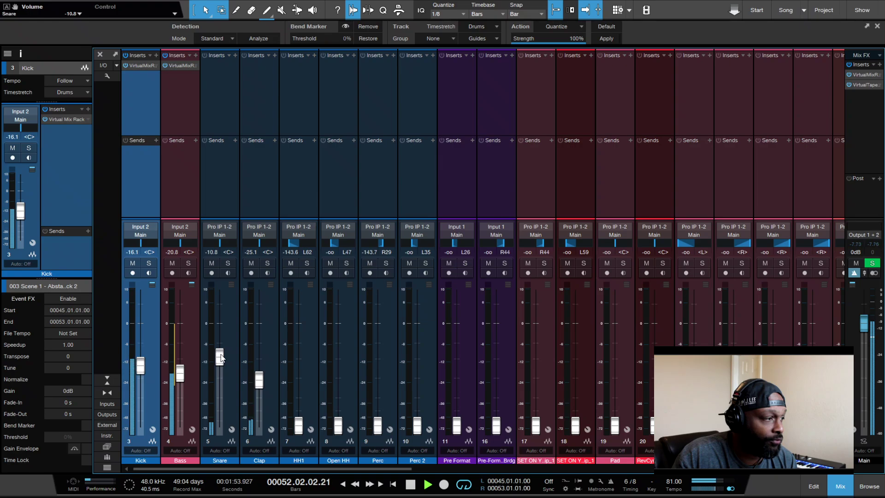
pyautogui.moveTo(257, 383); pyautogui.dragTo(259, 385)
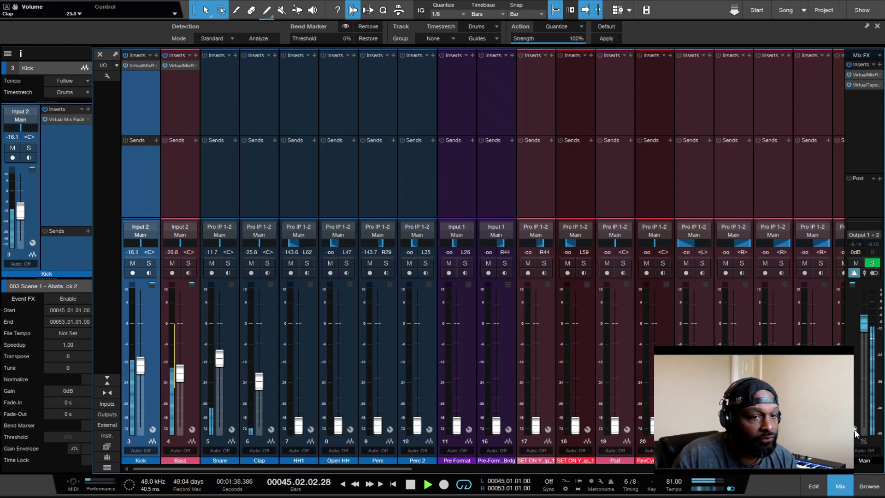
# - Add the Snappy Snare effects chain from the Drums FX Chains to the Snare channel's inserts
pyautogui.click(868, 484)
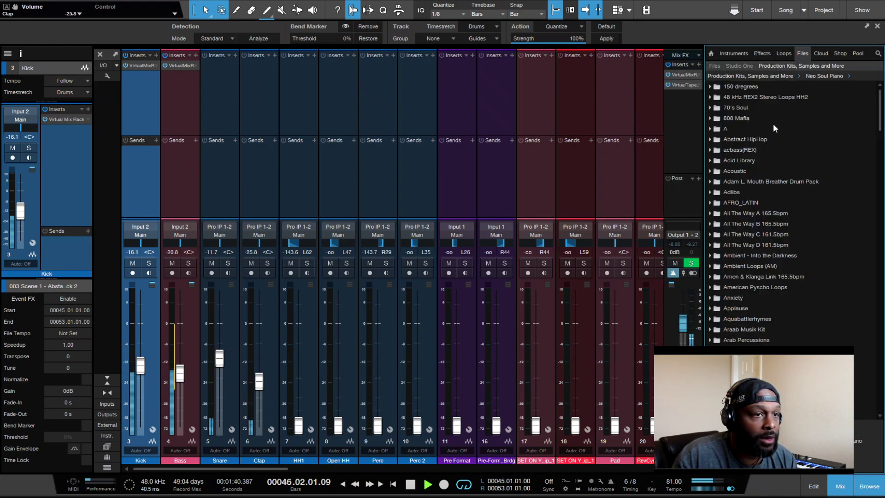
pyautogui.click(759, 53)
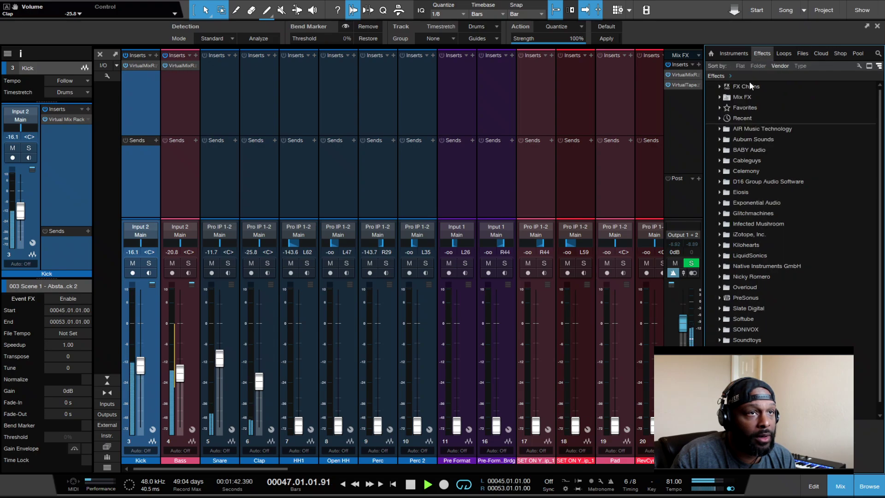
pyautogui.click(720, 85)
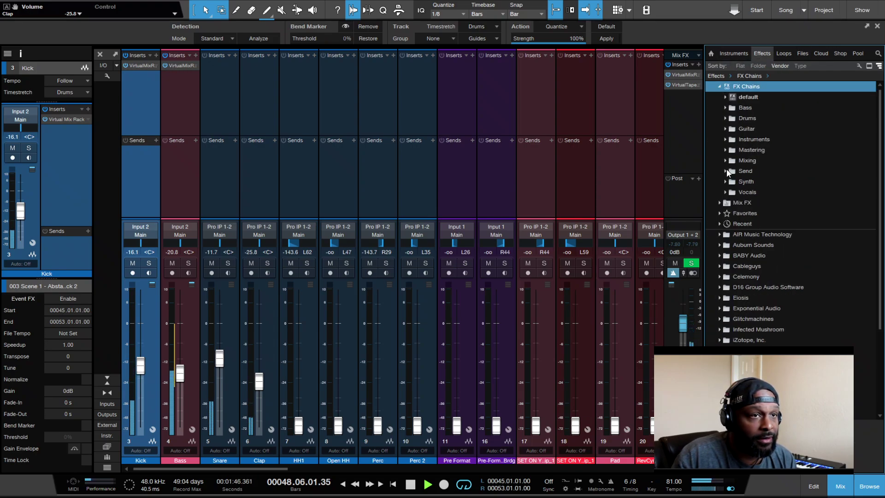
pyautogui.click(725, 118)
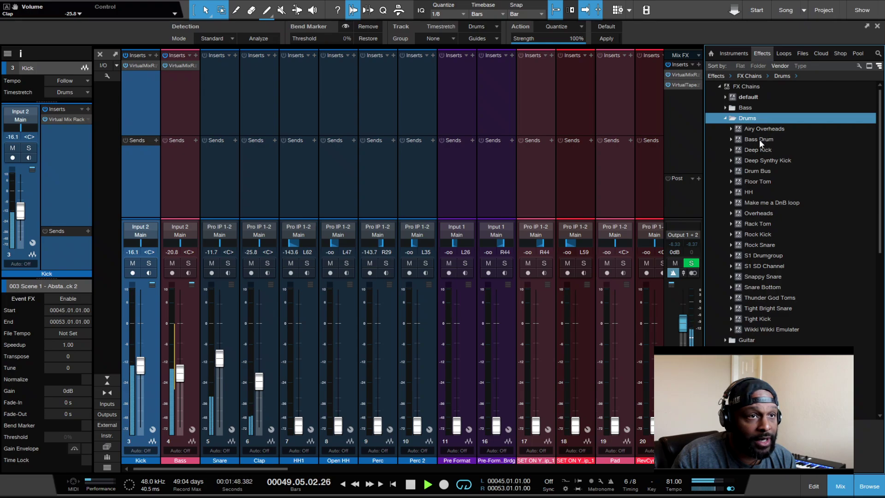
pyautogui.scroll(-2, 759, 139)
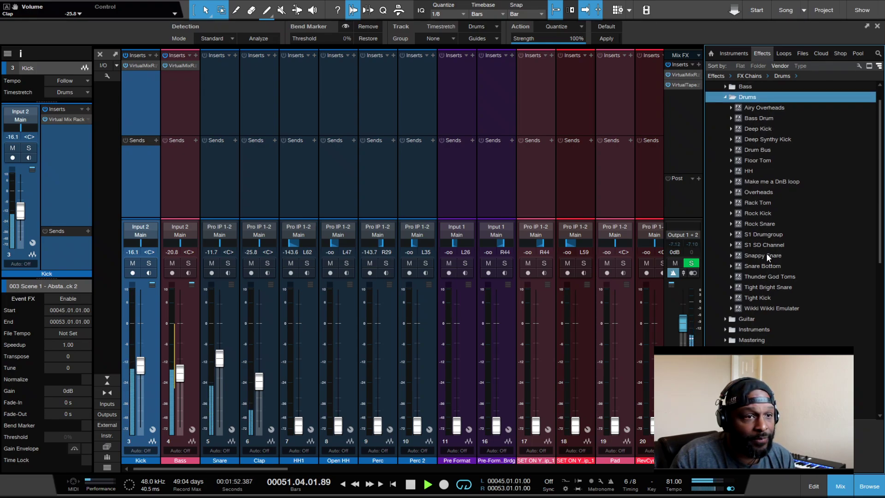
pyautogui.moveTo(766, 253); pyautogui.dragTo(230, 87)
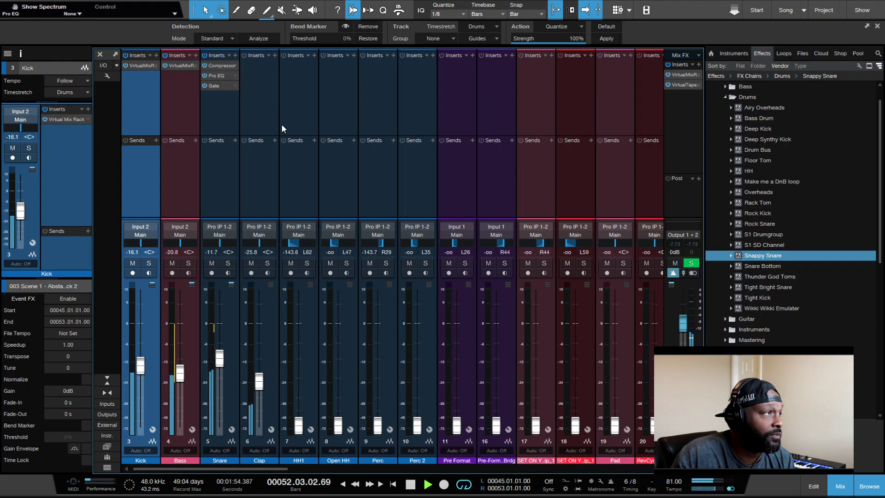
# - With the Clap pulled fully down, raise the Snare to about -9.6 dB and set its Gate's open threshold to about -24.64 dB
pyautogui.moveTo(218, 360); pyautogui.dragTo(219, 358)
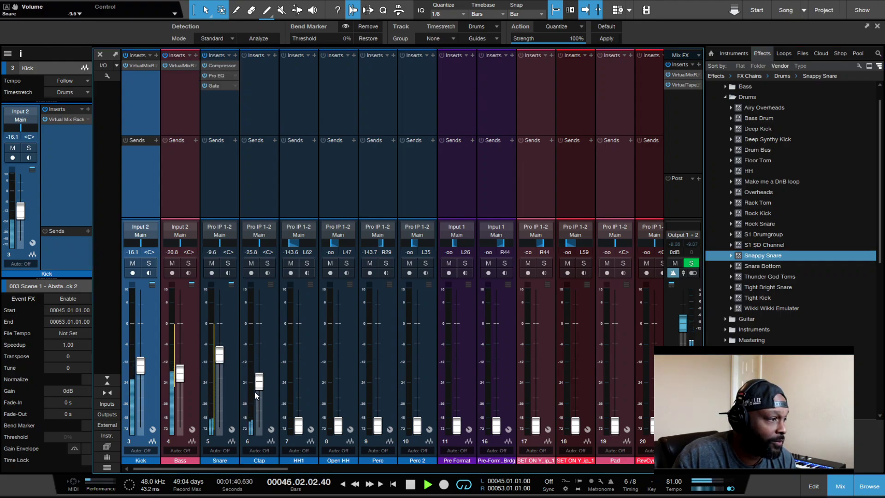
pyautogui.moveTo(254, 391); pyautogui.dragTo(256, 468)
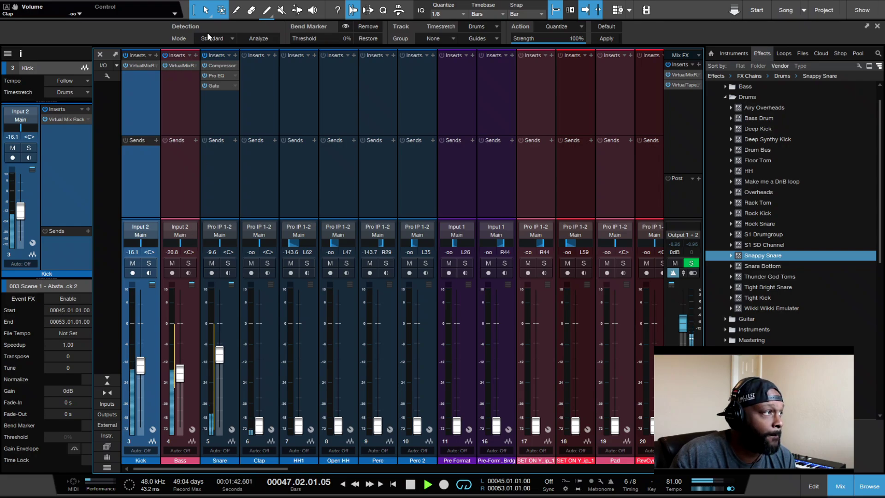
pyautogui.click(219, 84)
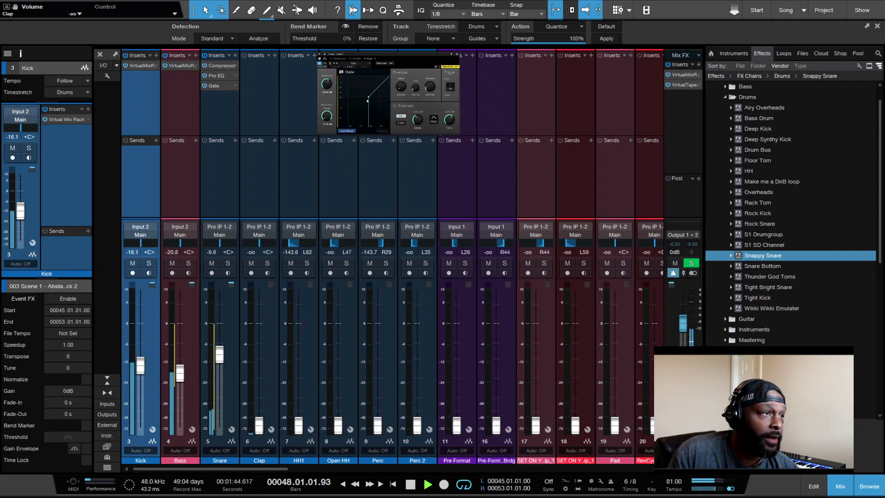
pyautogui.moveTo(367, 100)
pyautogui.mouseDown()
pyautogui.moveTo(343, 100)
pyautogui.moveTo(363, 100)
pyautogui.mouseUp()
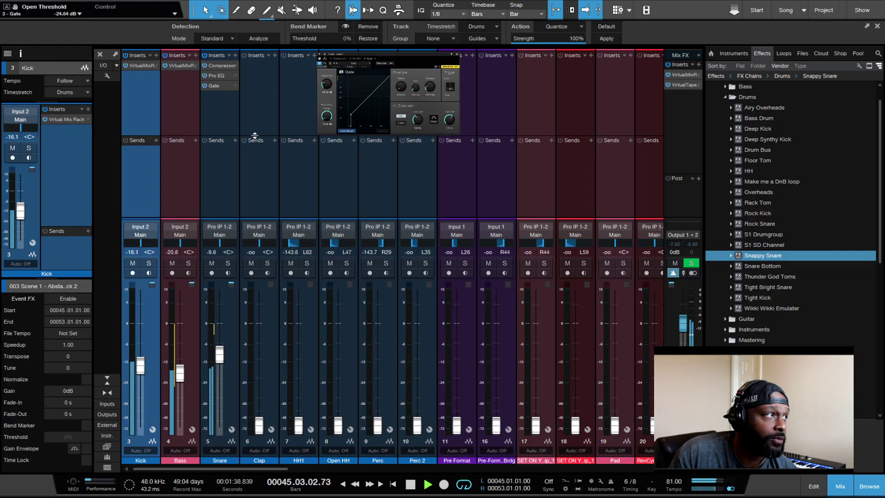
# - Set the Snare's Compressor to a 4.5:1 ratio and a threshold of about -8.77 dB, closing its window
pyautogui.click(222, 64)
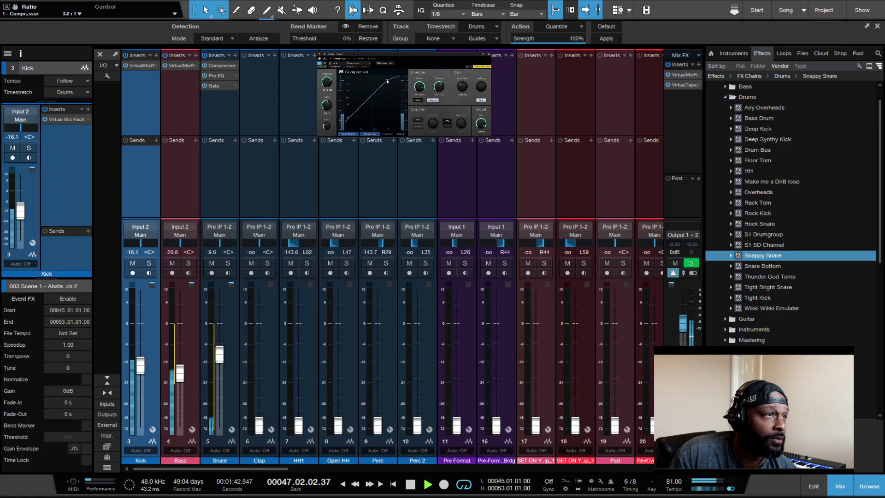
pyautogui.moveTo(386, 84); pyautogui.dragTo(386, 80)
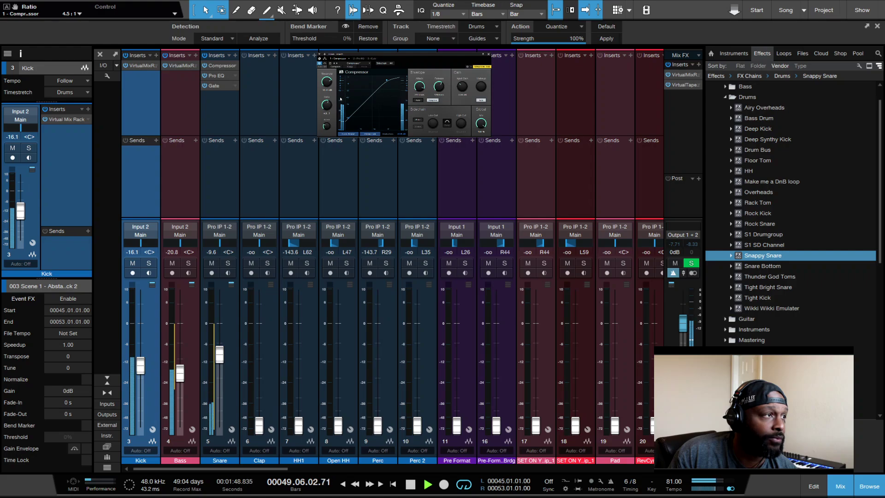
pyautogui.moveTo(336, 102); pyautogui.dragTo(328, 75)
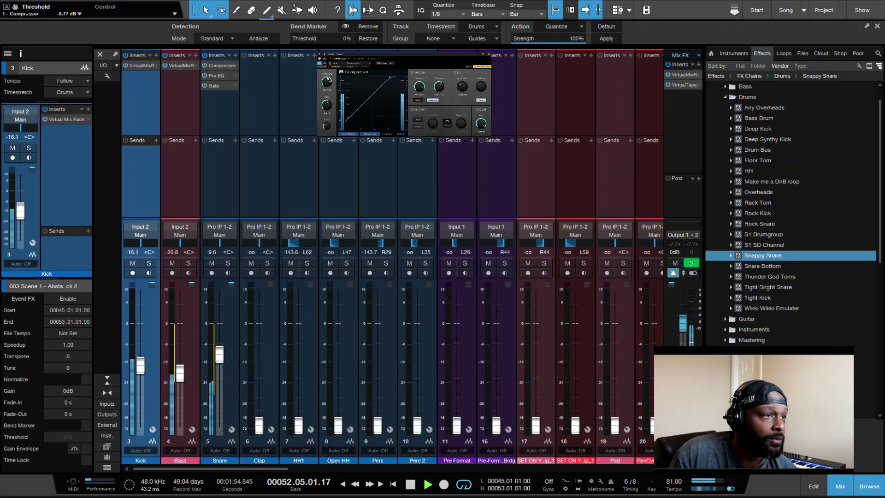
pyautogui.click(488, 54)
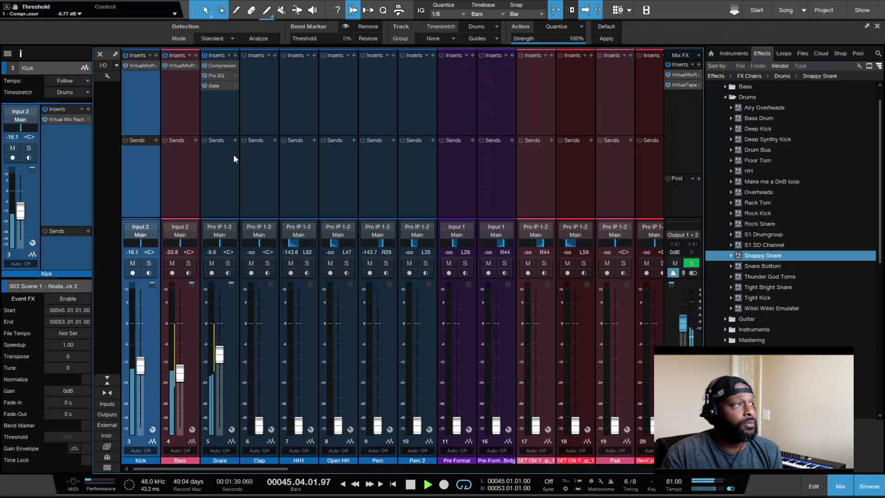
# - Reduce the low-mid cut in the Snare's Pro EQ, leave the MF gain at 0.00 dB, and close the EQ
pyautogui.click(215, 74)
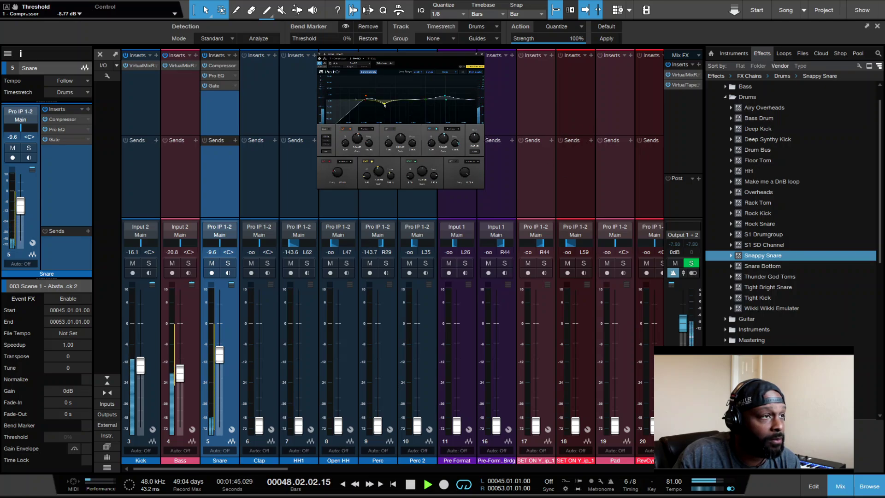
pyautogui.moveTo(384, 105); pyautogui.dragTo(414, 100)
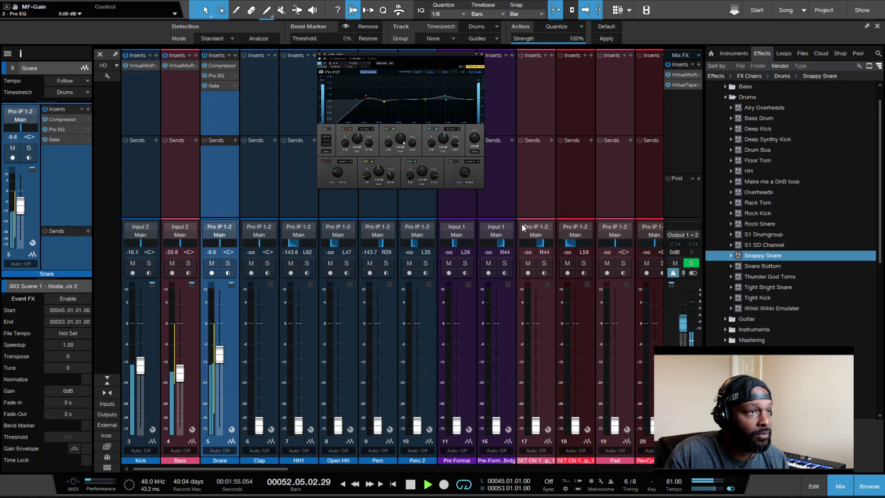
pyautogui.click(702, 18)
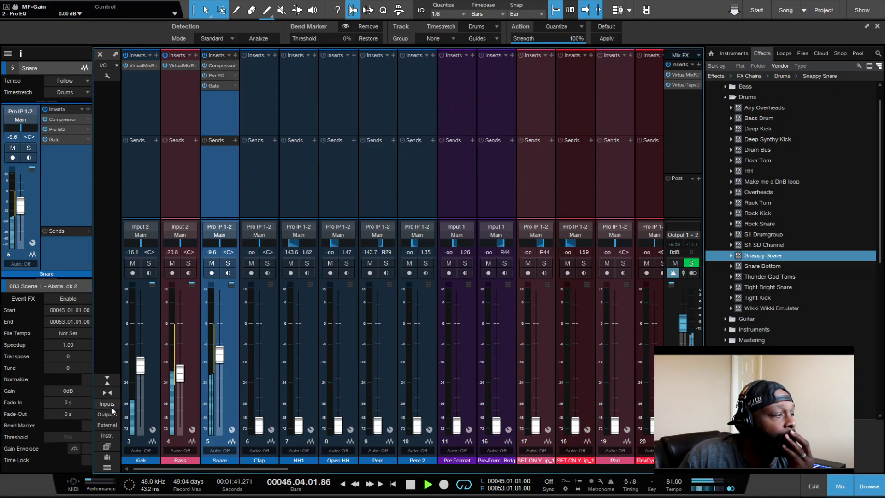
# - Set the Snare level to about -9.3 dB and bring the Clap back in at about -30.7 dB
pyautogui.moveTo(220, 356); pyautogui.dragTo(223, 352)
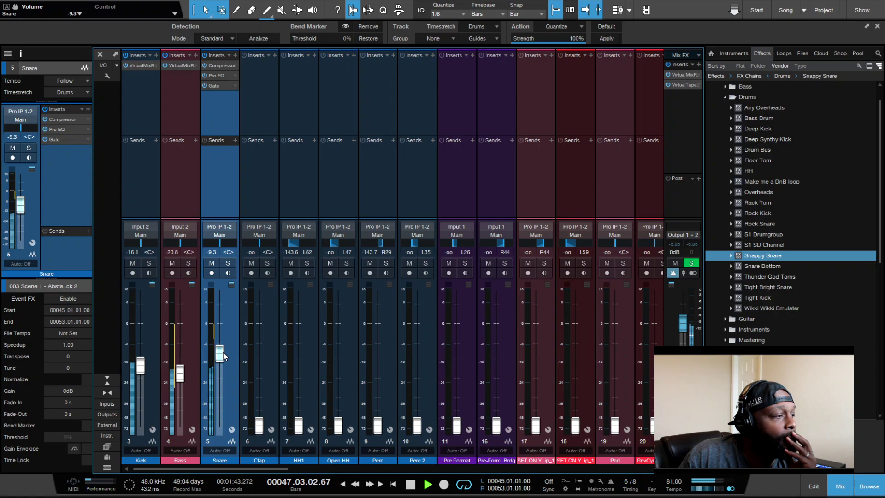
pyautogui.moveTo(259, 424); pyautogui.dragTo(254, 389)
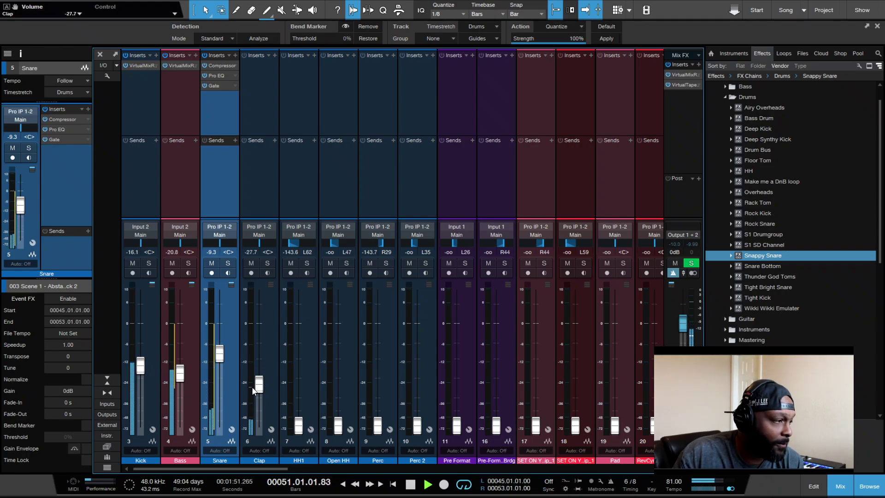
pyautogui.moveTo(258, 388); pyautogui.dragTo(258, 392)
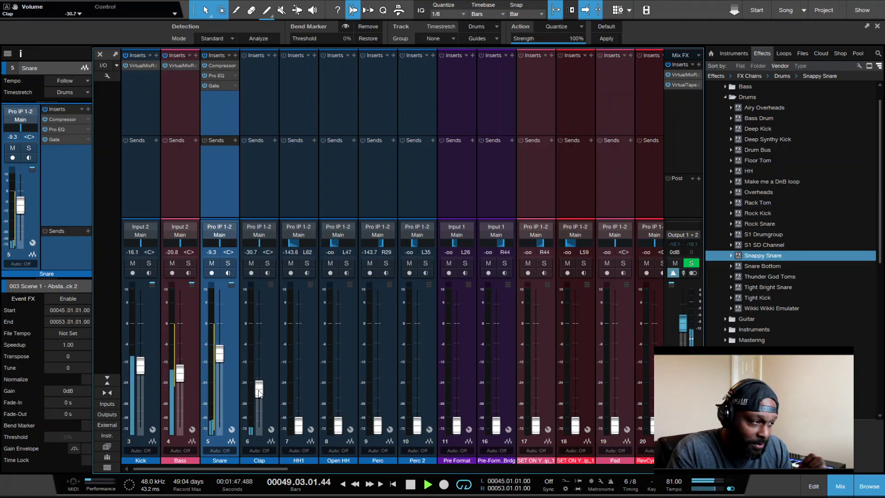
# - Audition the Clap in solo while raising the Main output to about +4.9 dB, and return to the full mix
pyautogui.click(268, 262)
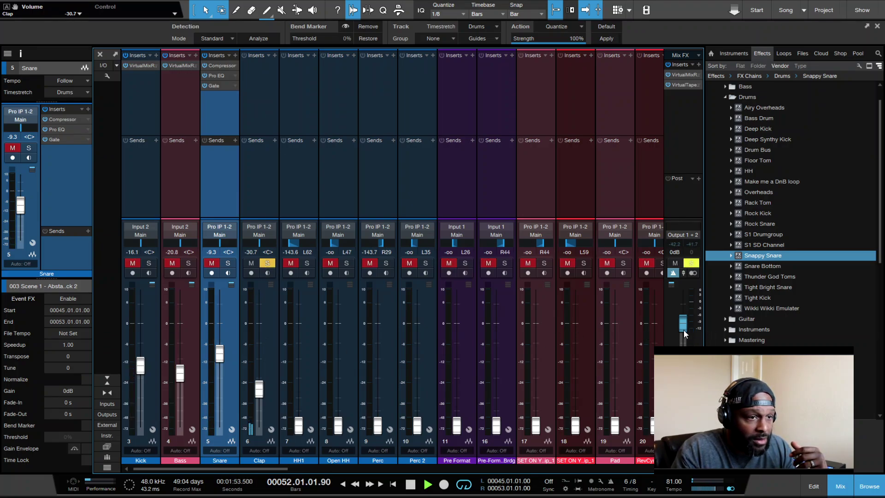
pyautogui.moveTo(684, 327); pyautogui.dragTo(683, 305)
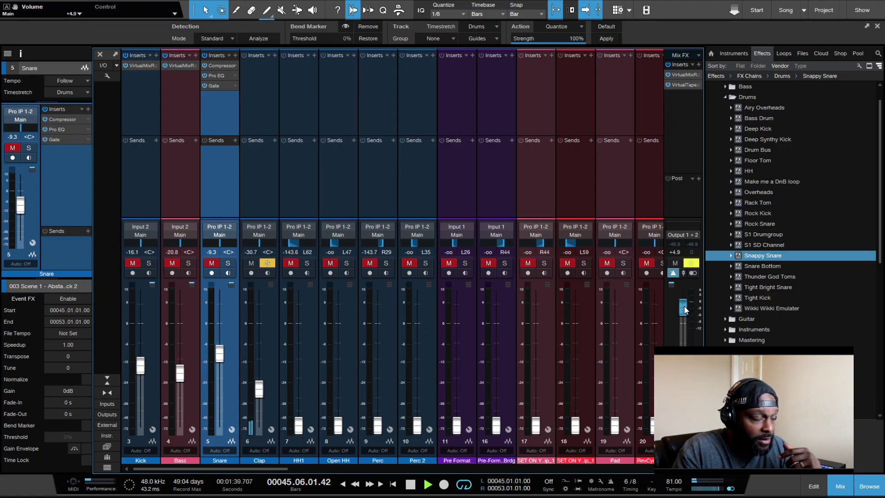
pyautogui.click(267, 263)
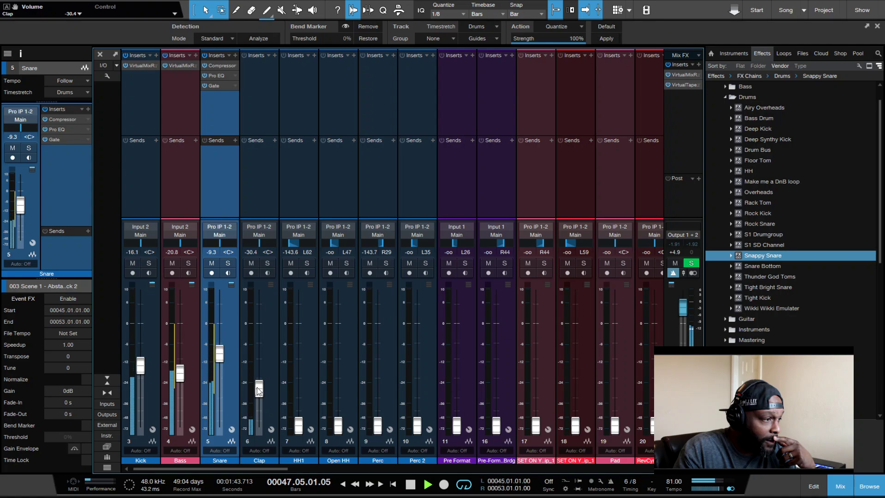
# - Raise the Clap to about -26.8 dB and bring in the HH1 channel at about -20.0 dB
pyautogui.moveTo(261, 392)
pyautogui.mouseDown()
pyautogui.moveTo(260, 353)
pyautogui.moveTo(258, 380)
pyautogui.mouseUp()
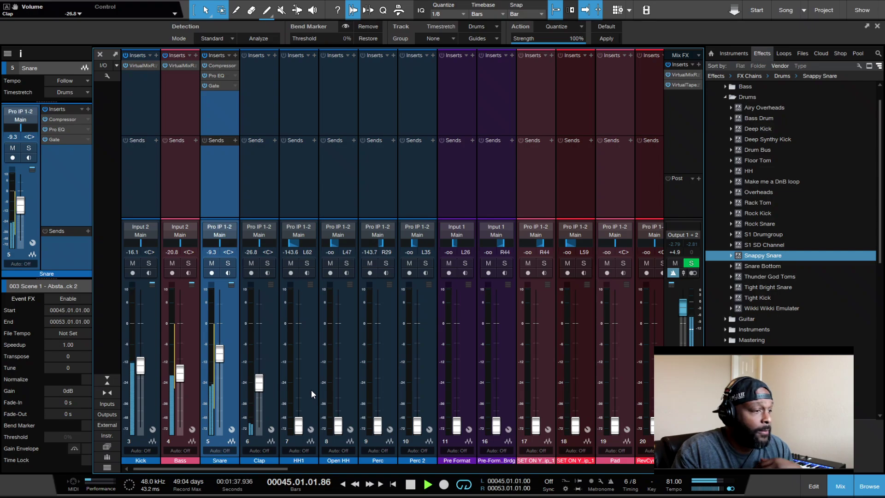
pyautogui.moveTo(298, 425); pyautogui.dragTo(298, 397)
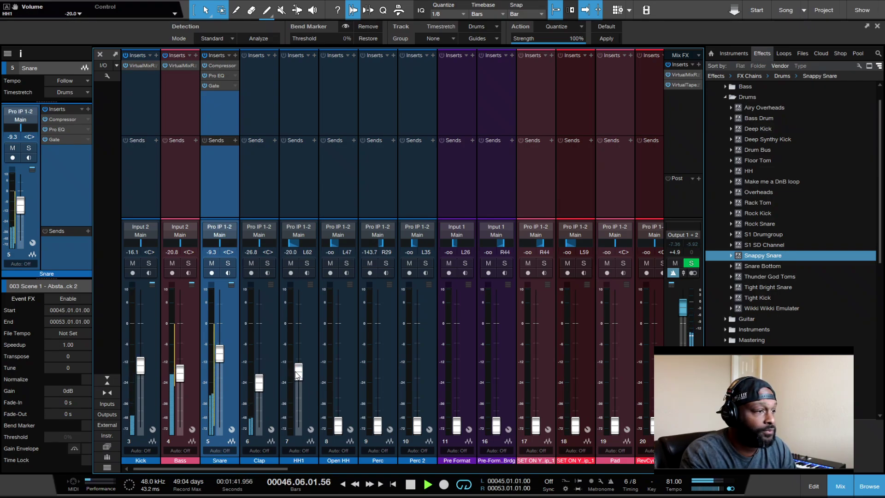
# - Move the playback loop to the Chorus 2 section, bars 37 to 45, and restart playback with the mixer shown
pyautogui.press('F3')
pyautogui.press('space')
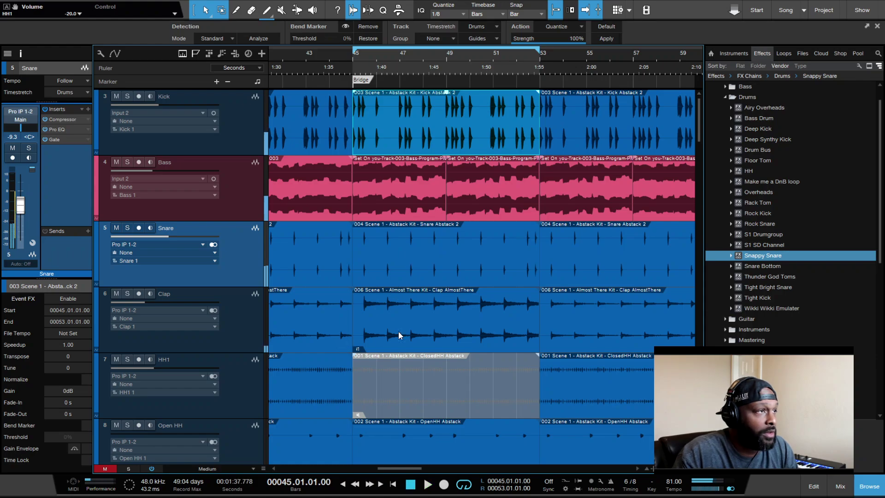
pyautogui.click(420, 339)
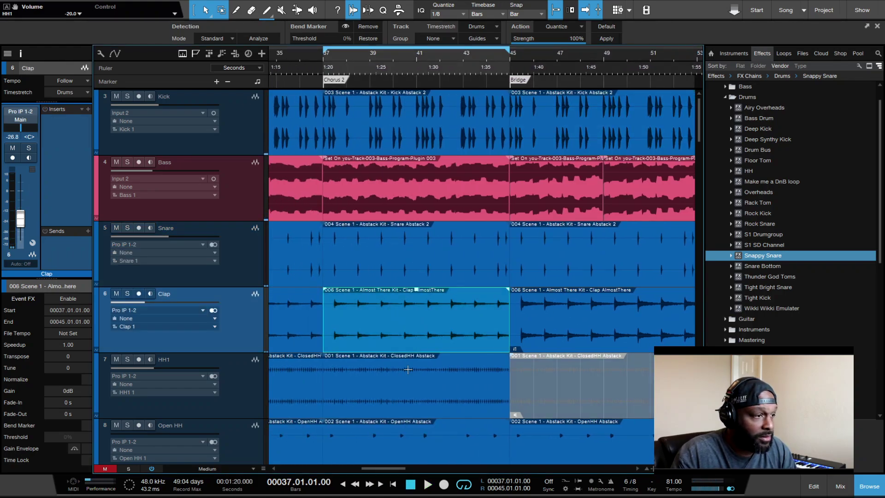
pyautogui.press('F3')
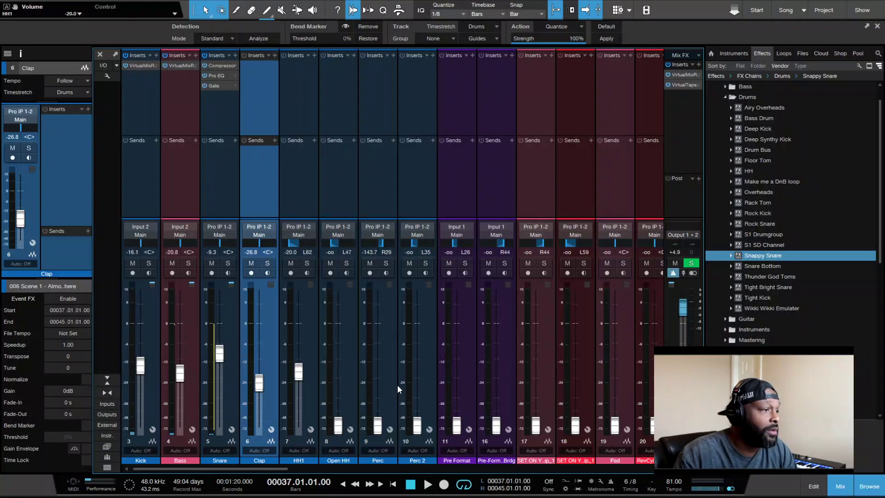
pyautogui.press('space')
# - Balance the hi-hats, setting HH1 to about -14.6 dB and bringing in Open HH at about -13.8 dB
pyautogui.moveTo(298, 386); pyautogui.dragTo(301, 368)
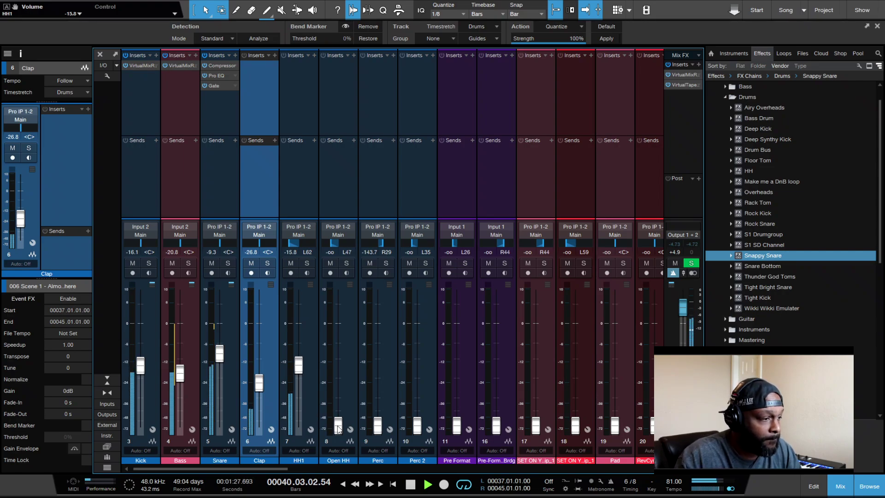
pyautogui.moveTo(338, 424); pyautogui.dragTo(341, 369)
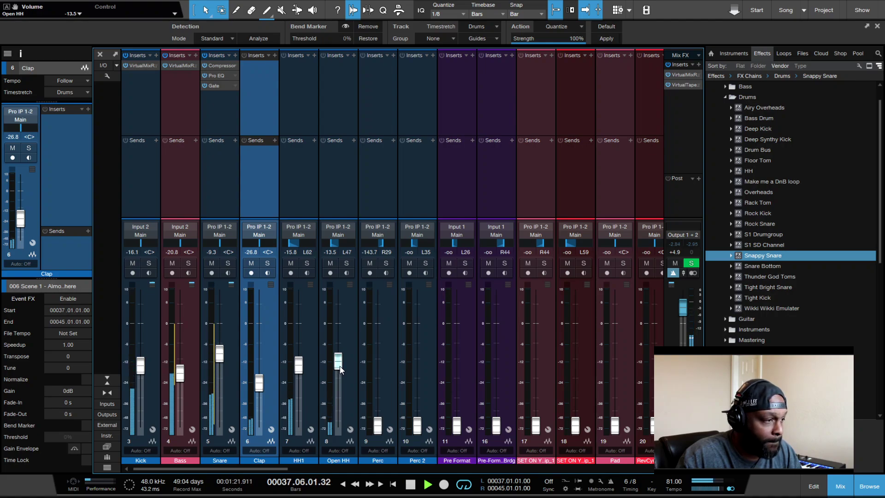
pyautogui.moveTo(340, 368); pyautogui.dragTo(297, 367)
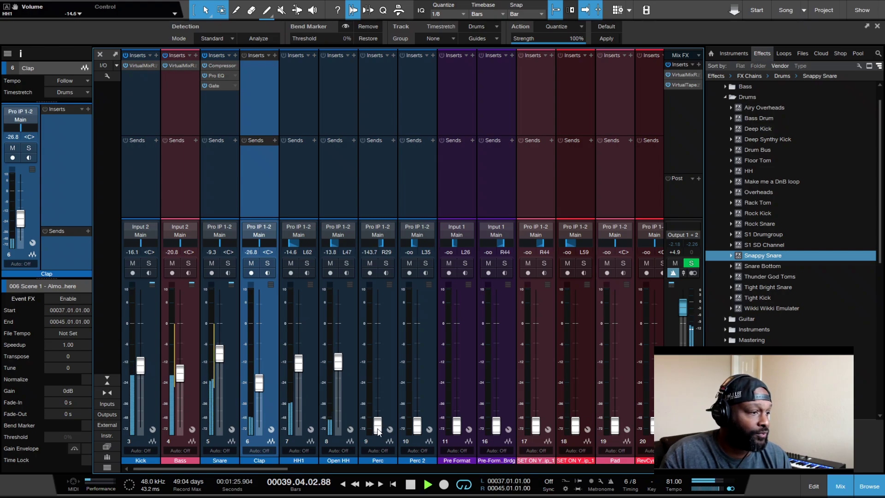
# - Bring in the Perc channel at about -9.5 dB and the Perc 2 channel at about -13.5 dB
pyautogui.moveTo(378, 429); pyautogui.dragTo(378, 361)
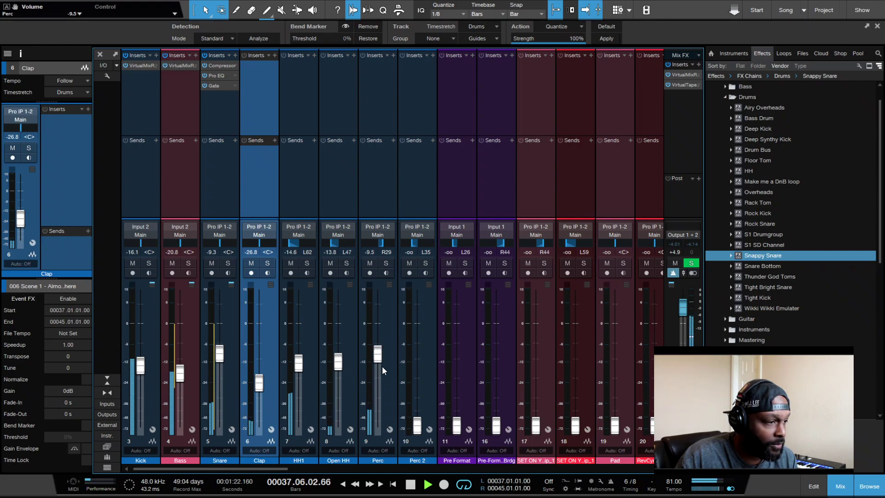
pyautogui.moveTo(417, 424); pyautogui.dragTo(420, 371)
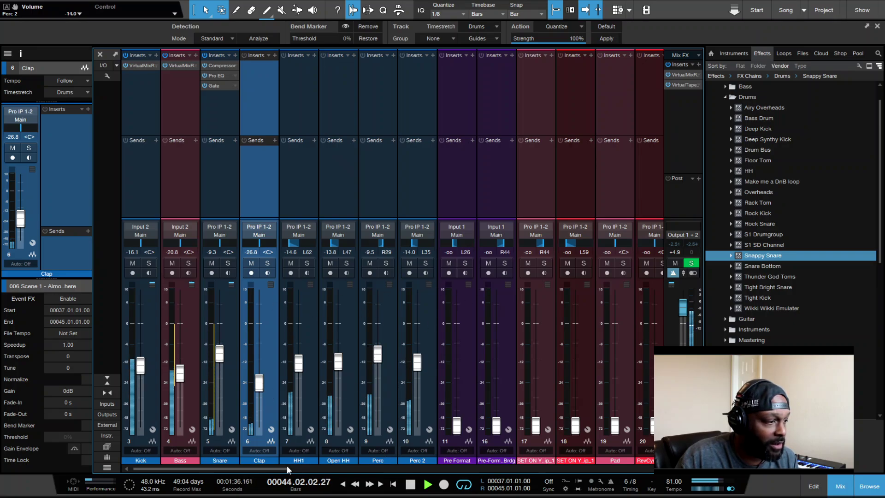
pyautogui.moveTo(279, 468); pyautogui.dragTo(259, 466)
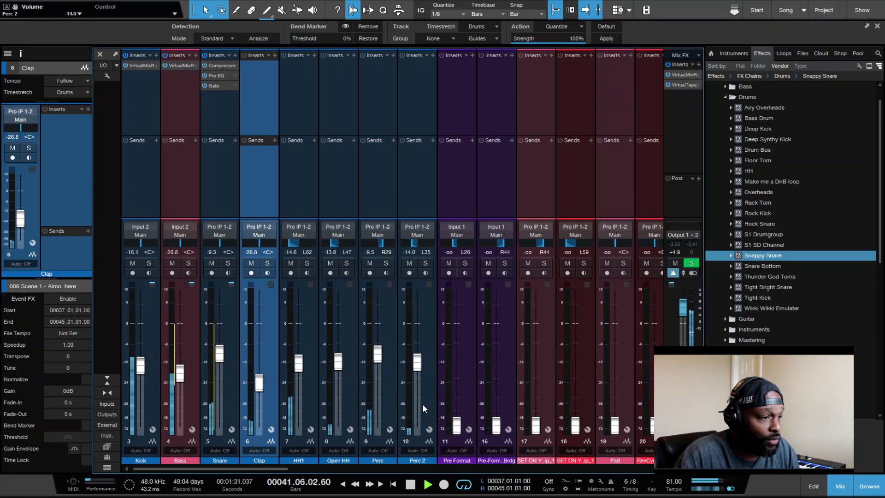
pyautogui.moveTo(417, 372); pyautogui.dragTo(419, 368)
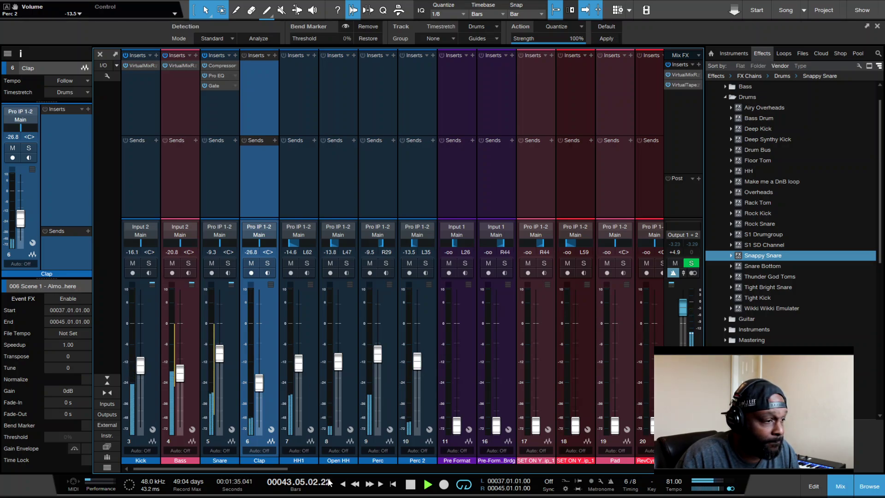
# - Bring in the Pre Format channel at about -6.4 dB, leaving the Pre-Format bridge channel fully down
pyautogui.moveTo(265, 469); pyautogui.dragTo(243, 464)
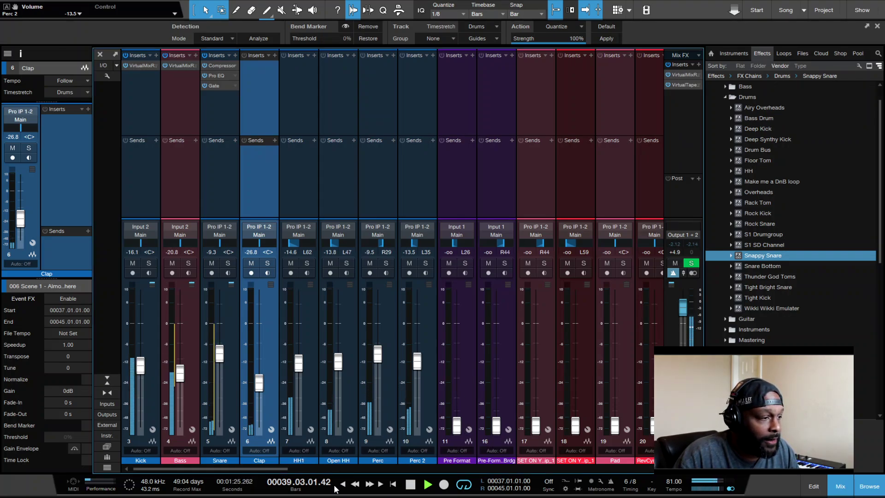
pyautogui.moveTo(276, 468)
pyautogui.mouseDown()
pyautogui.moveTo(459, 468)
pyautogui.moveTo(281, 471)
pyautogui.moveTo(280, 464)
pyautogui.mouseUp()
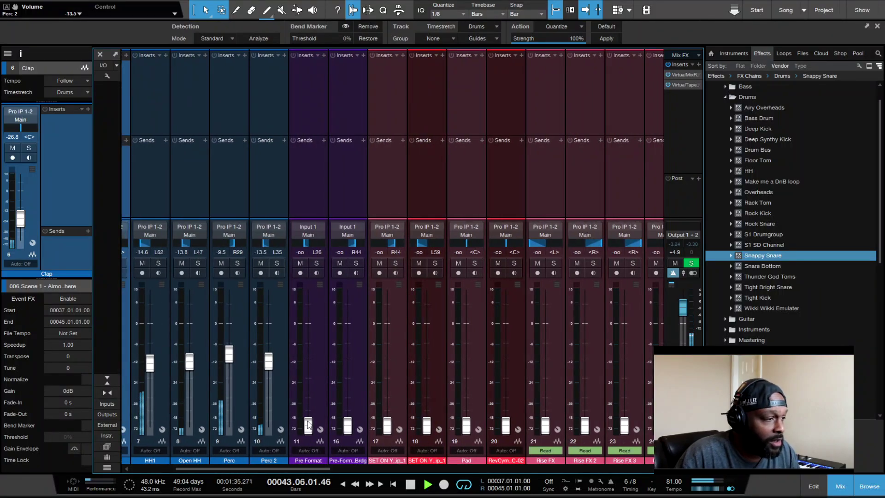
pyautogui.moveTo(308, 425); pyautogui.dragTo(309, 348)
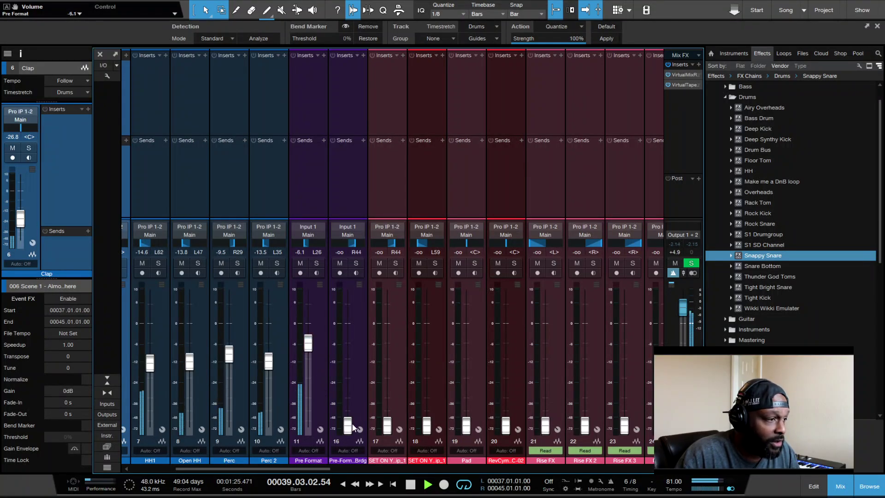
pyautogui.moveTo(347, 424)
pyautogui.mouseDown()
pyautogui.moveTo(341, 362)
pyautogui.moveTo(342, 431)
pyautogui.mouseUp()
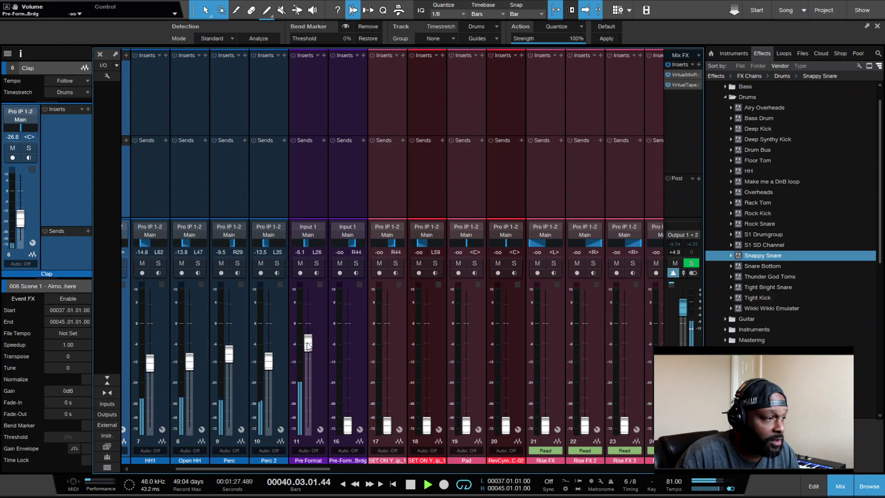
pyautogui.moveTo(308, 345); pyautogui.dragTo(307, 346)
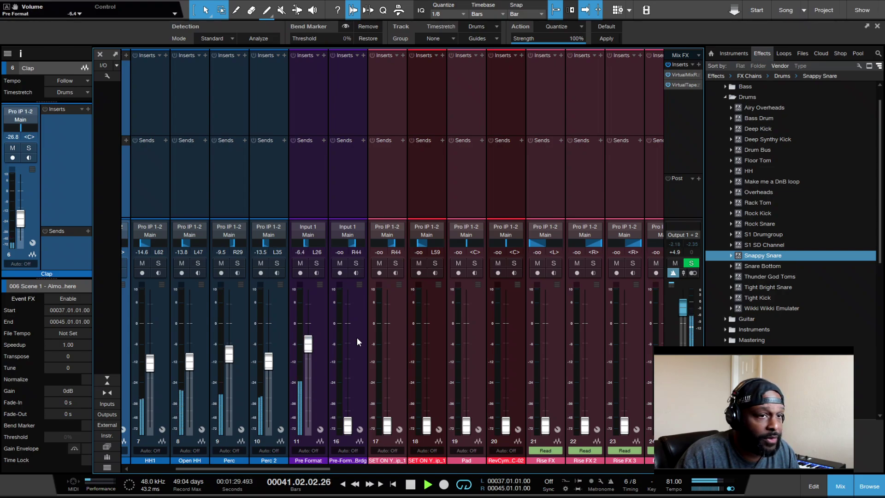
# - Try the British Blue and S1 Guitar Channel effect chains on the Pre Format channel, undoing each one
pyautogui.click(726, 96)
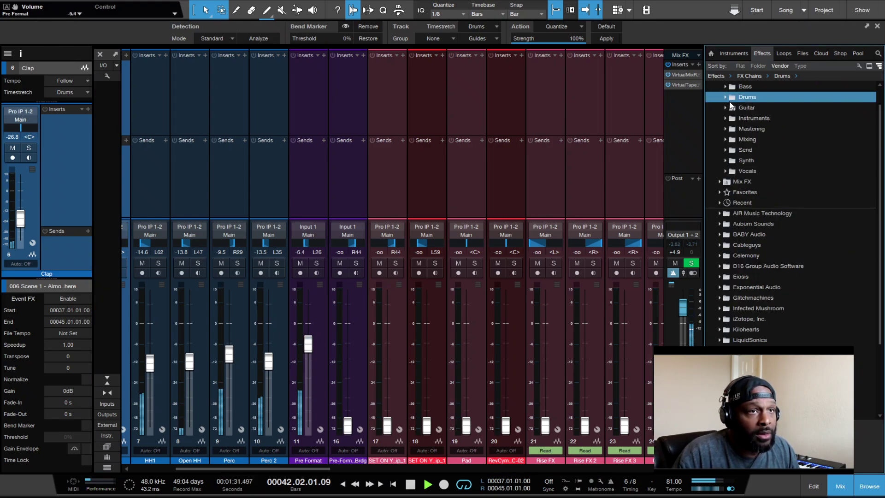
pyautogui.click(731, 108)
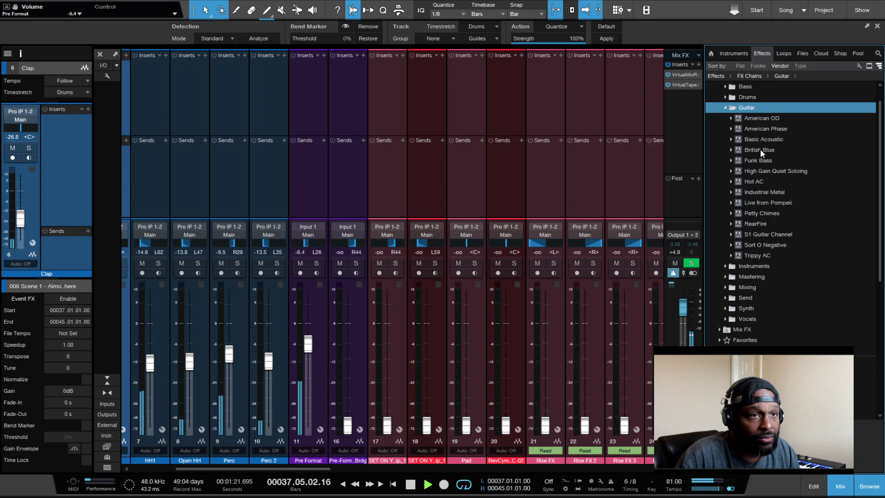
pyautogui.moveTo(759, 148); pyautogui.dragTo(318, 115)
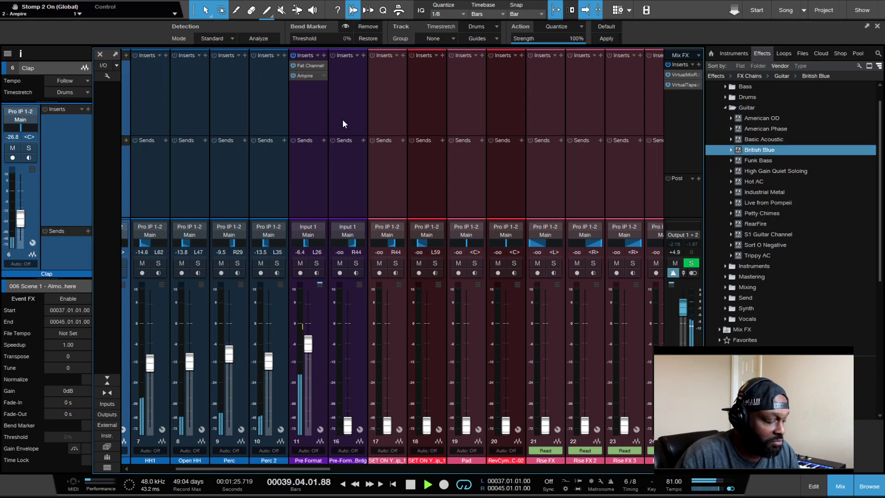
pyautogui.hotkey('ctrl', 'z')
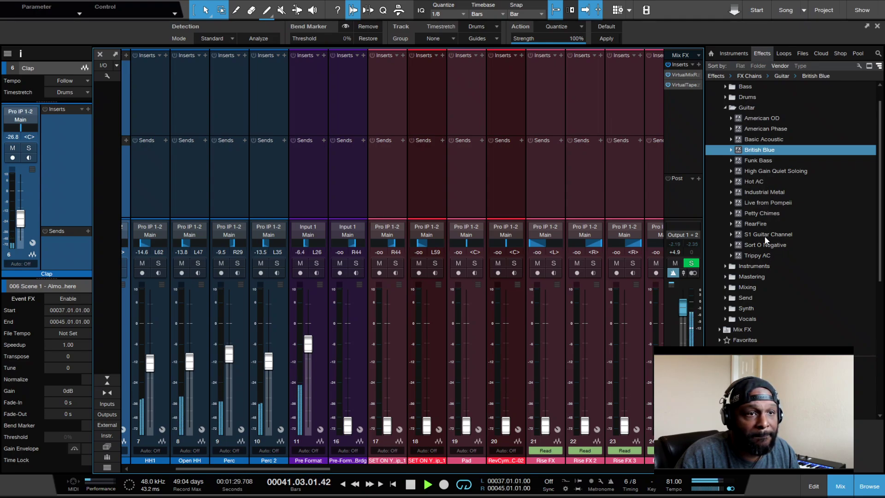
pyautogui.moveTo(764, 236); pyautogui.dragTo(320, 109)
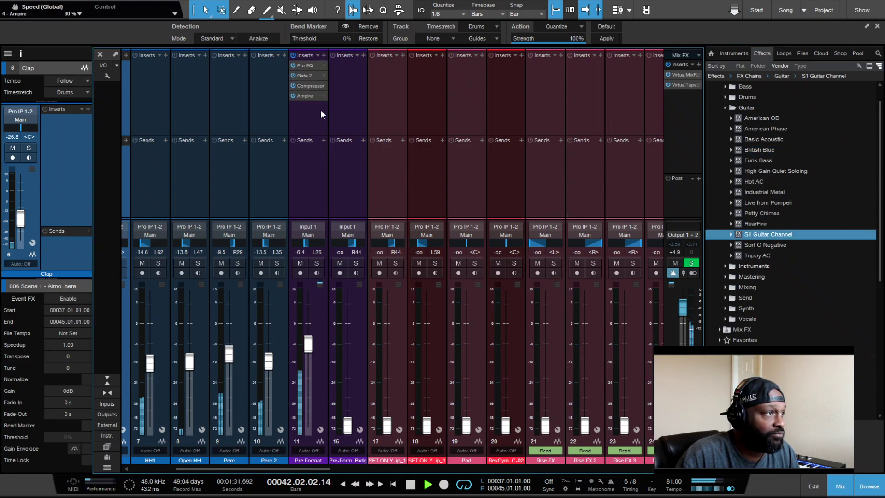
pyautogui.hotkey('ctrl', 'z')
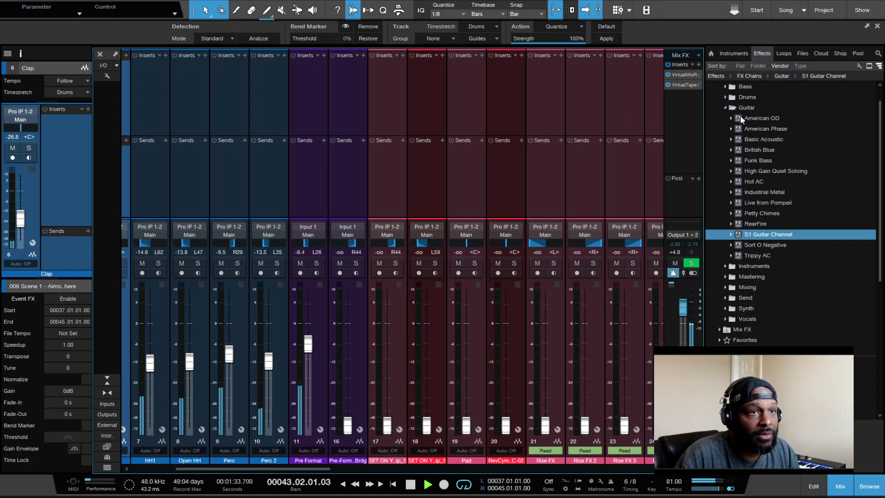
# - Try the American OD, American Phase and British Blue guitar chains, undoing each, and close the Guitar chain folder
pyautogui.moveTo(767, 120); pyautogui.dragTo(312, 90)
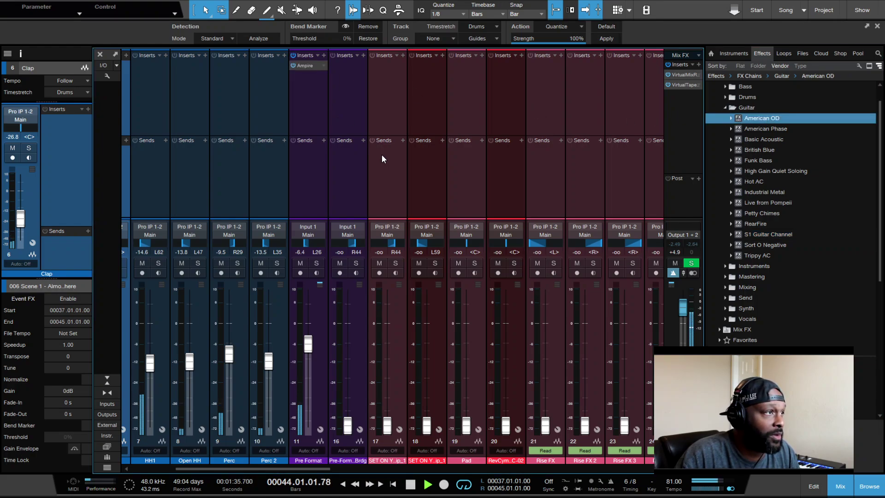
pyautogui.hotkey('ctrl', 'z')
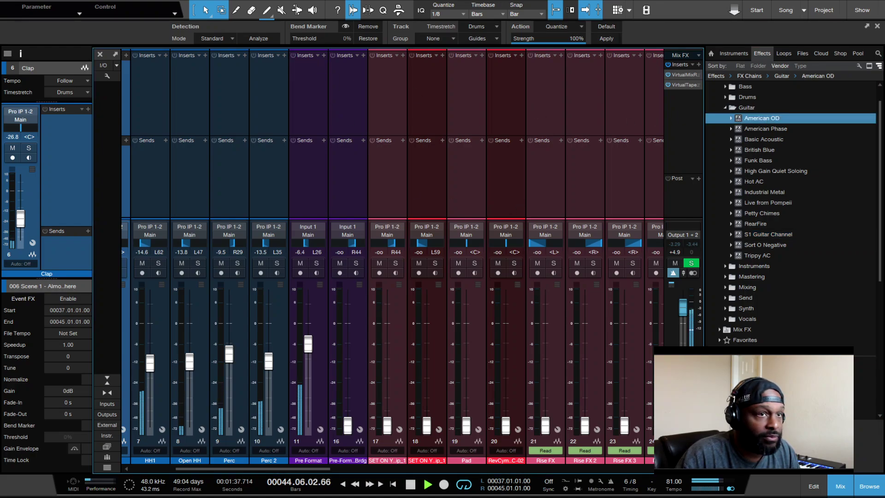
pyautogui.moveTo(765, 129); pyautogui.dragTo(321, 124)
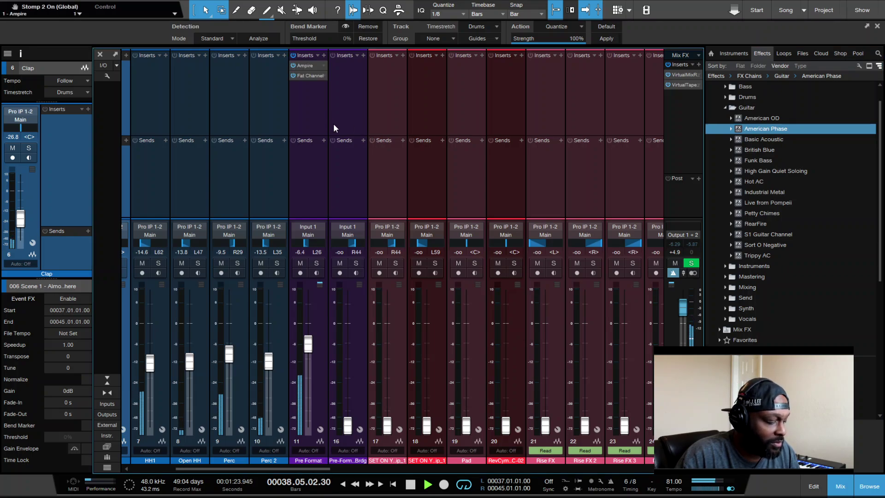
pyautogui.hotkey('ctrl', 'z')
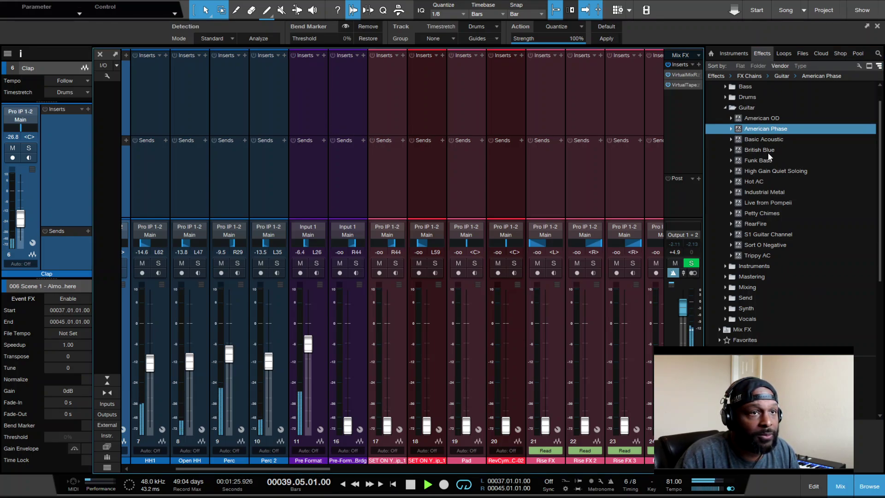
pyautogui.moveTo(774, 149); pyautogui.dragTo(449, 118)
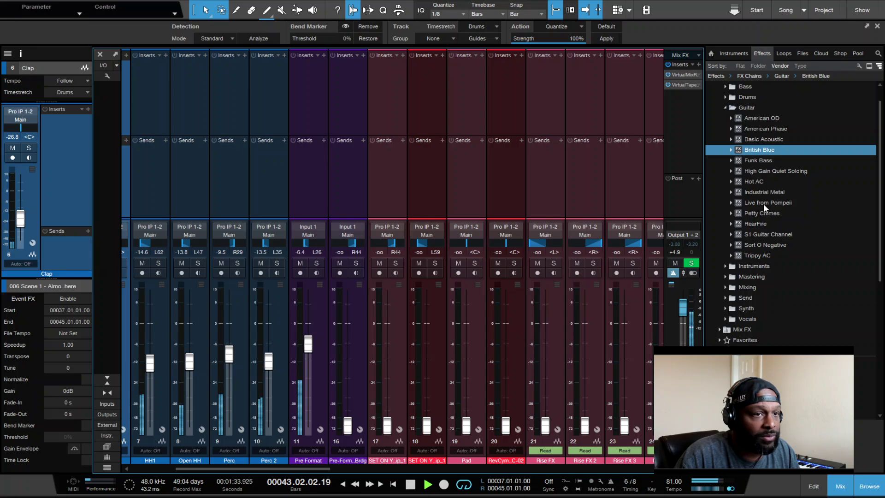
pyautogui.click(724, 107)
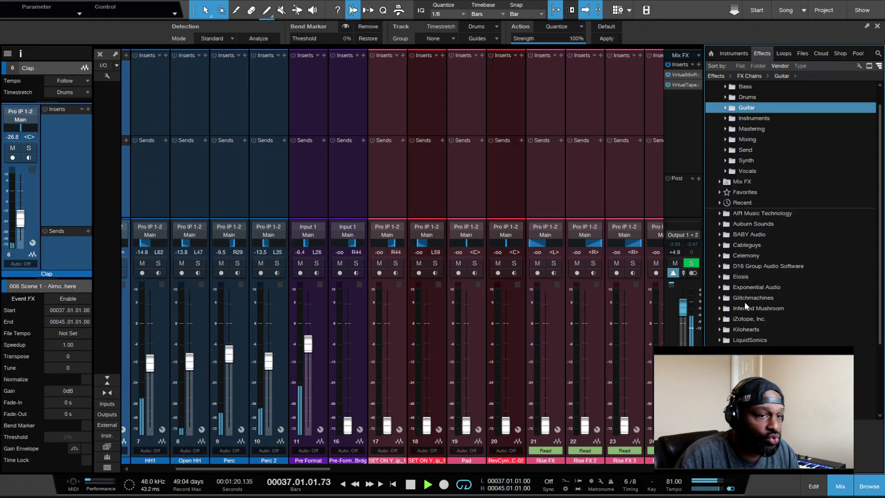
# - Insert Native Instruments Guitar Rig 5 on the Pre Format channel and filter its presets to the Pop style
pyautogui.doubleClick(751, 350)
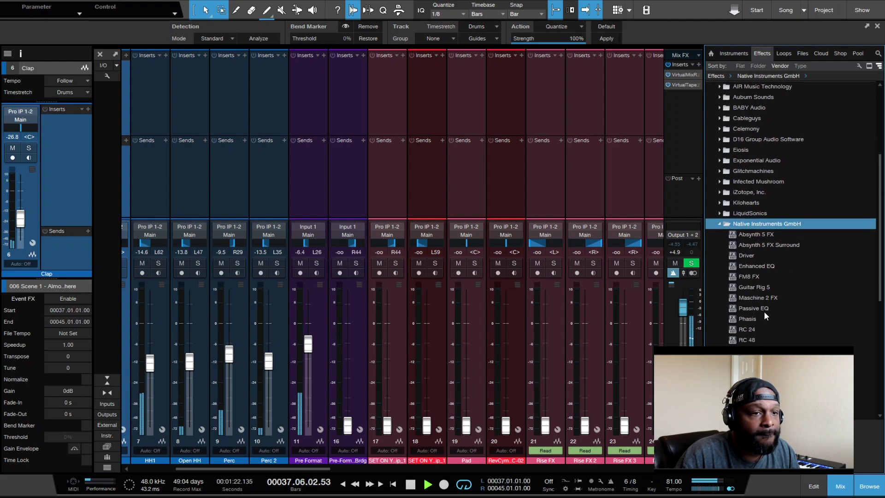
pyautogui.moveTo(758, 286); pyautogui.dragTo(310, 105)
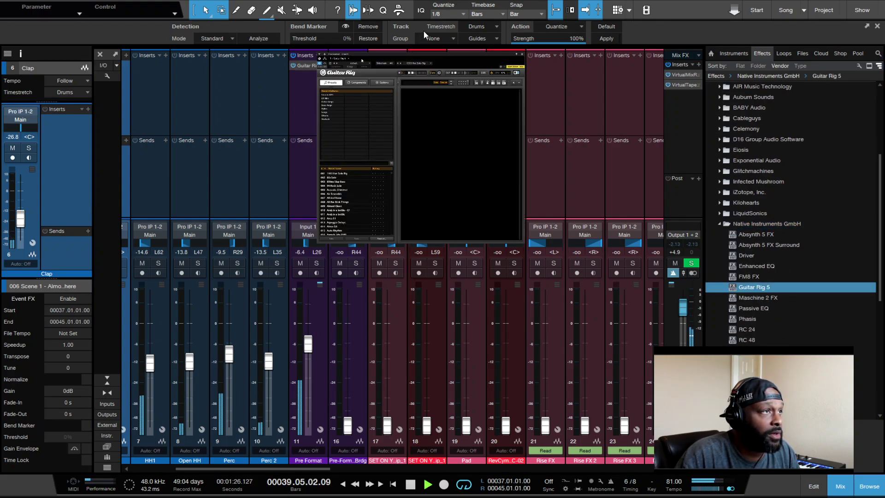
pyautogui.click(351, 83)
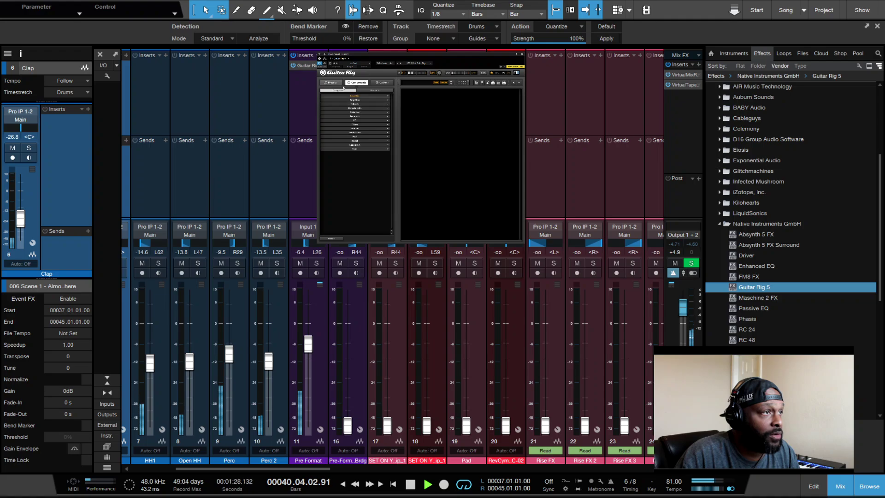
pyautogui.click(335, 83)
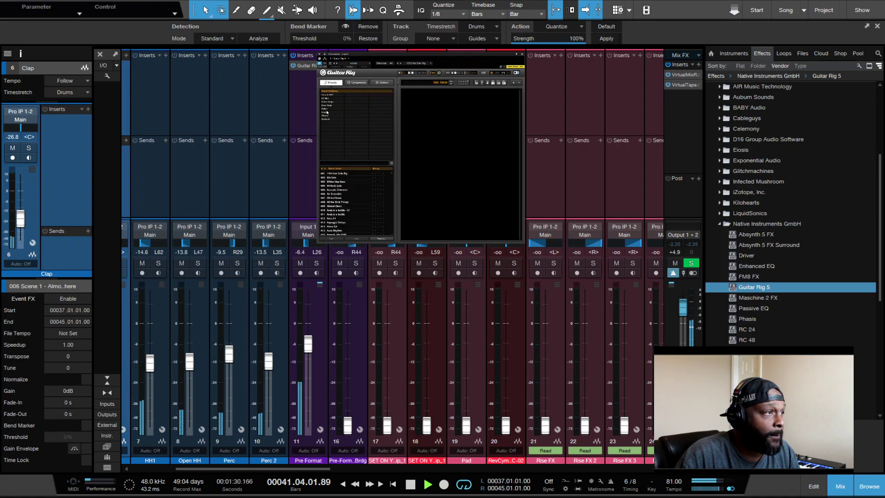
pyautogui.click(332, 108)
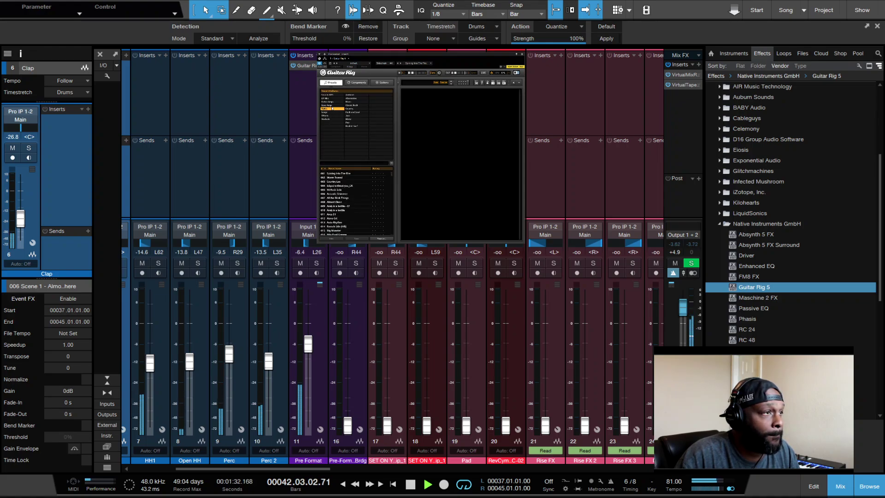
pyautogui.click(347, 123)
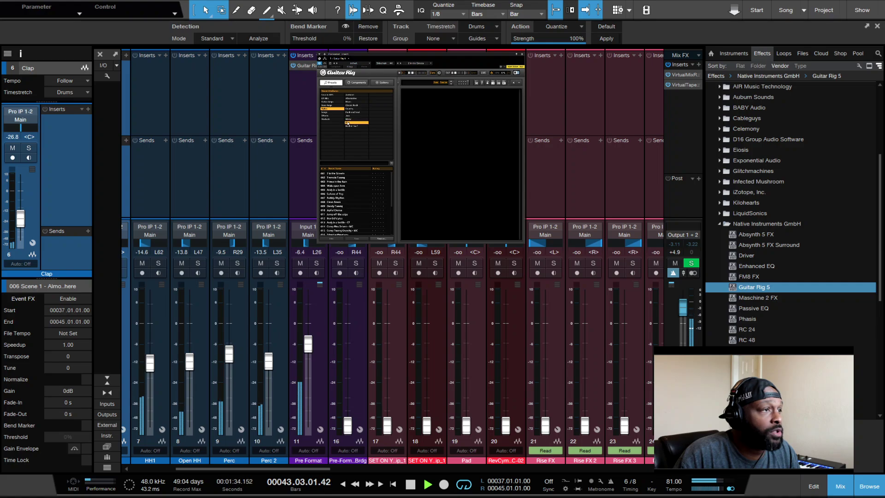
# - Audition the first three Pop presets, keep the third one, and lower the Pre Format fader to -10.5 dB
pyautogui.click(348, 173)
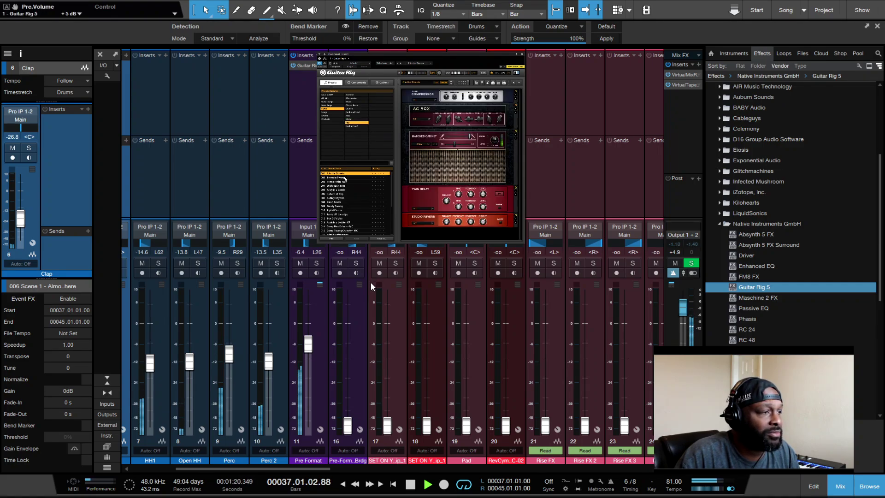
pyautogui.click(345, 177)
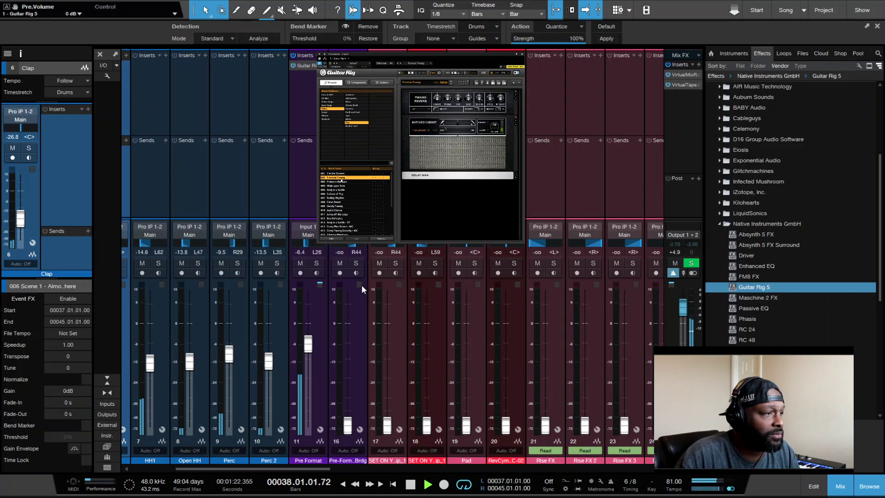
pyautogui.click(341, 182)
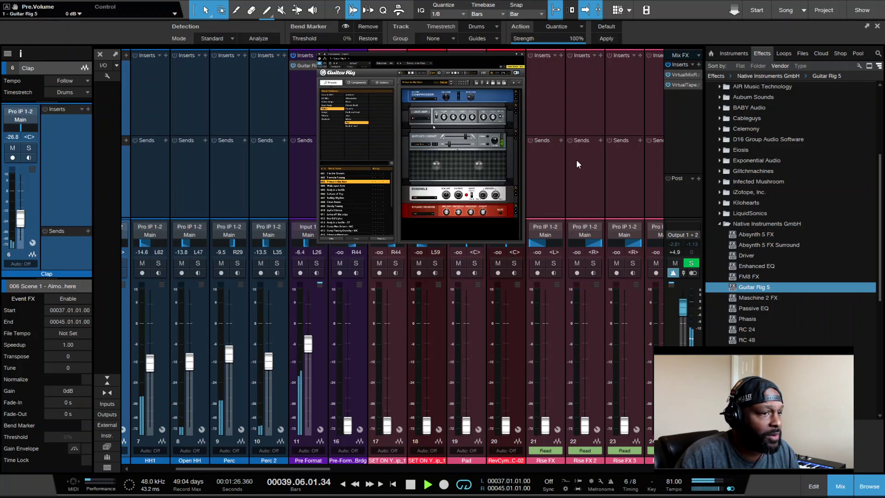
pyautogui.click(598, 203)
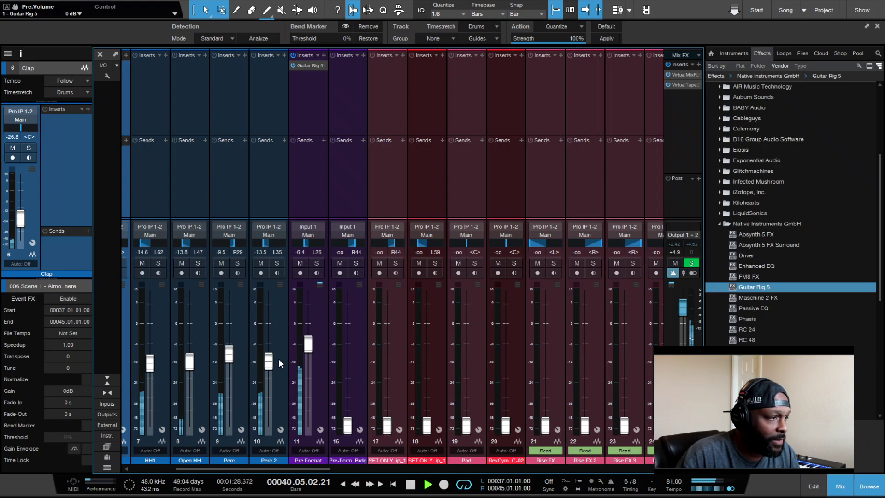
pyautogui.moveTo(311, 346); pyautogui.dragTo(308, 357)
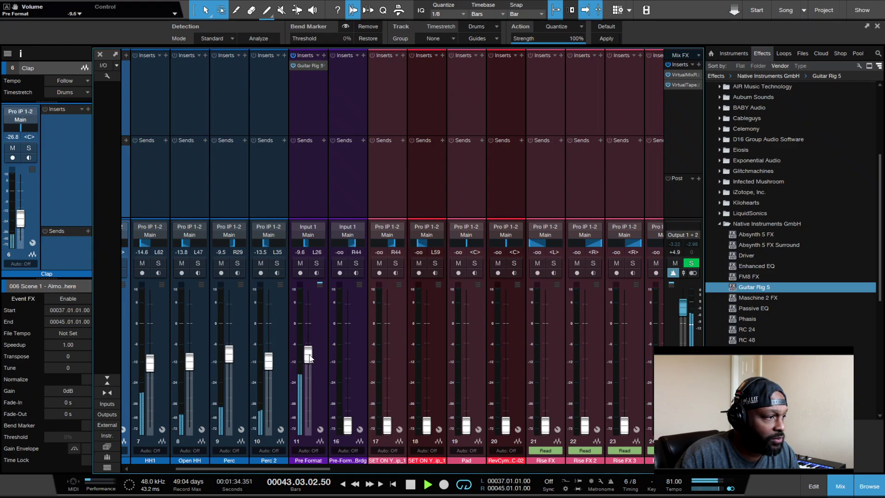
pyautogui.moveTo(309, 362); pyautogui.dragTo(309, 366)
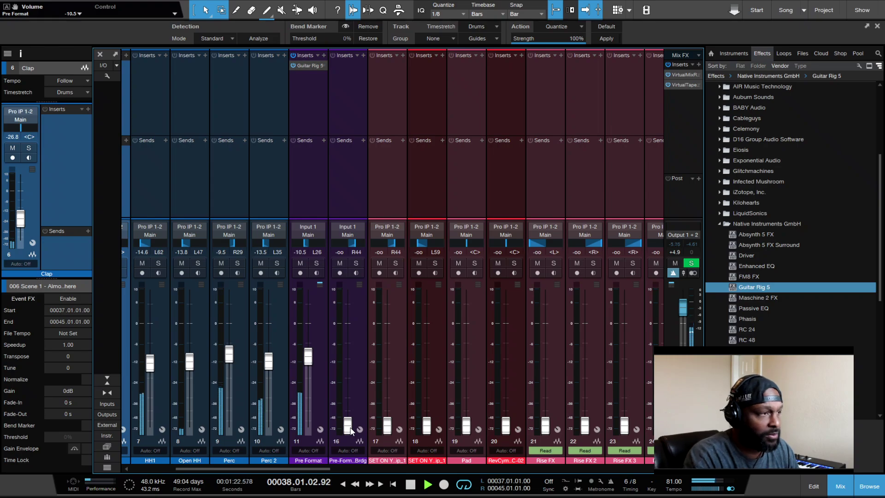
# - Set the playback loop to the Brdg3 event on the Pre-Format Brdg track and return to the mixer
pyautogui.press('F3')
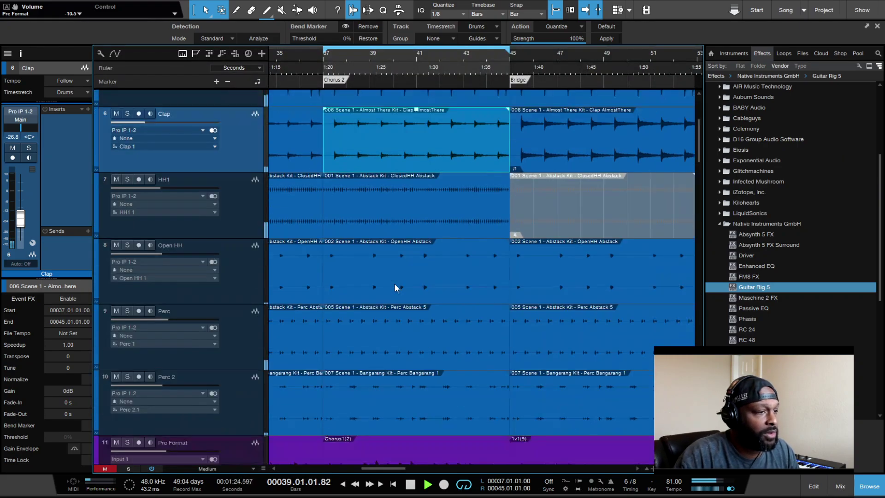
pyautogui.scroll(-3, 395, 287)
pyautogui.scroll(-2, 395, 288)
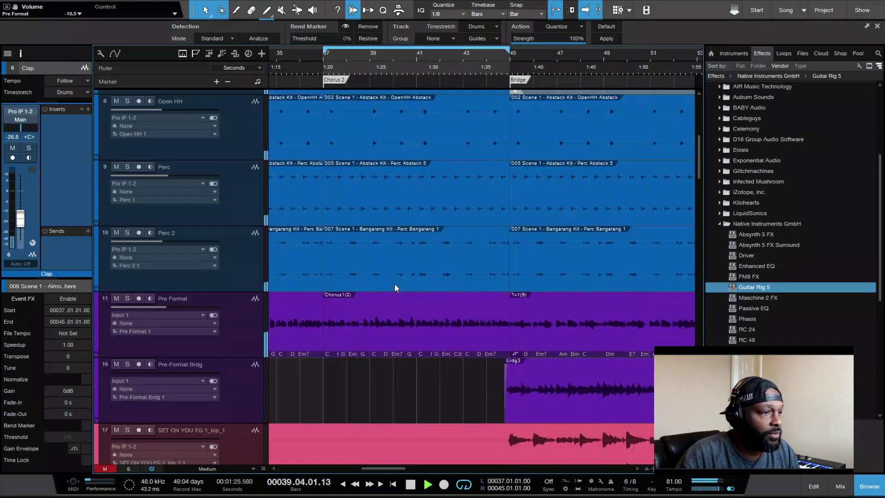
pyautogui.hscroll(5, 565, 397)
pyautogui.click(565, 396)
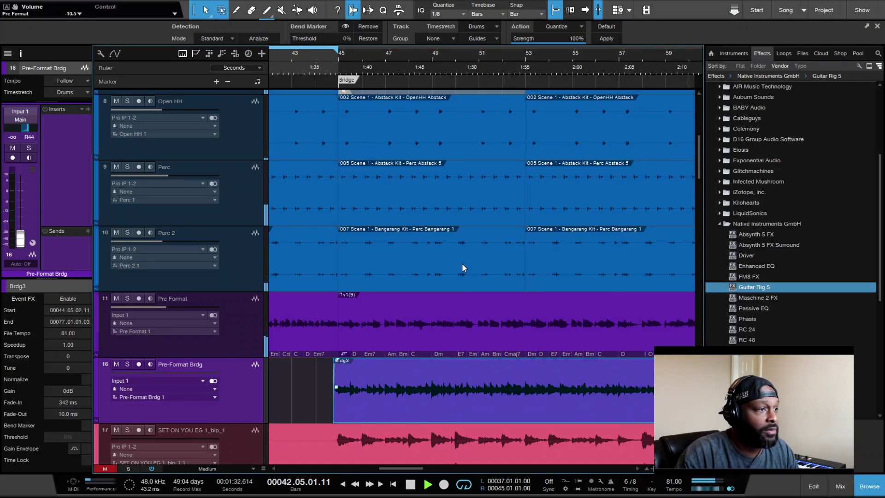
pyautogui.press('p')
pyautogui.press('F3')
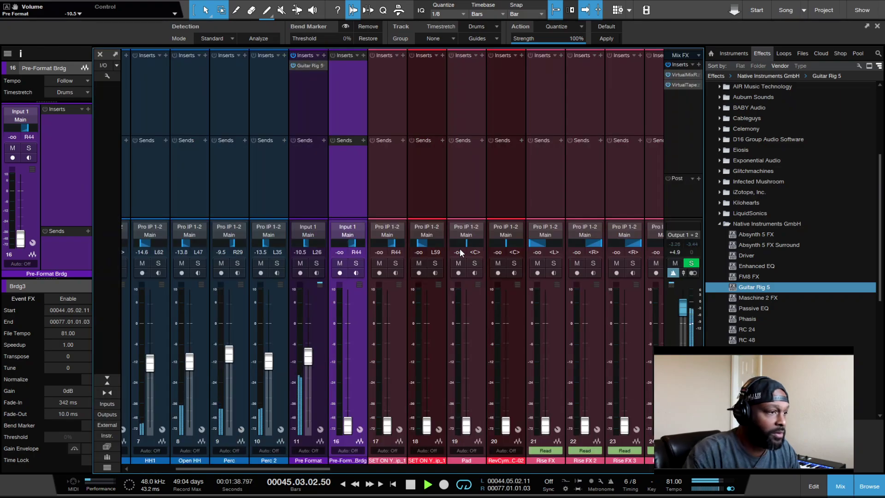
# - Bring in the Pre-Format Brdg channel at -12.0 dB and insert Guitar Rig 5 on it
pyautogui.moveTo(347, 425); pyautogui.dragTo(348, 363)
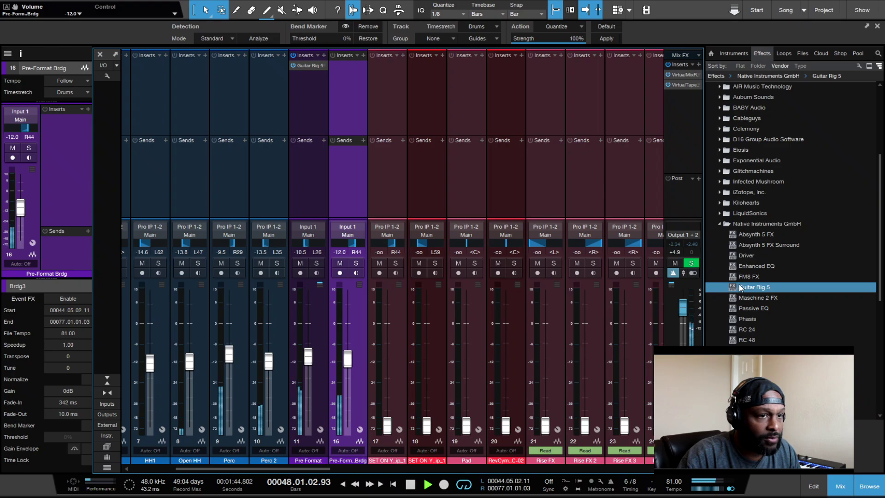
pyautogui.moveTo(742, 285); pyautogui.dragTo(348, 106)
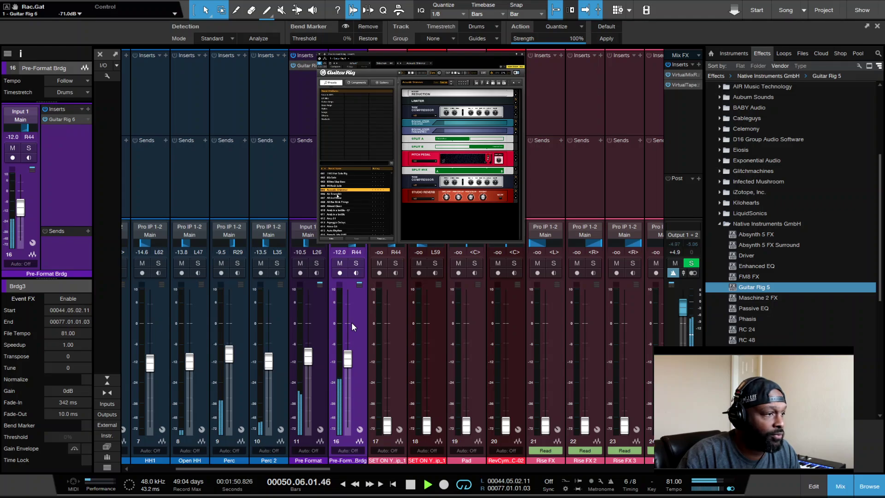
# - Filter the Guitar Rig presets to the Pop style and audition the fifth through eighth presets on the Pre-Format Brdg channel
pyautogui.click(326, 112)
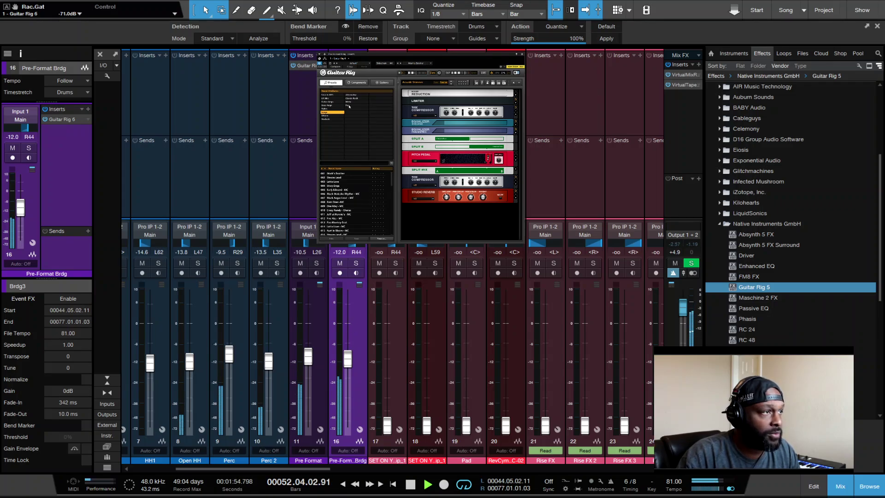
pyautogui.click(330, 109)
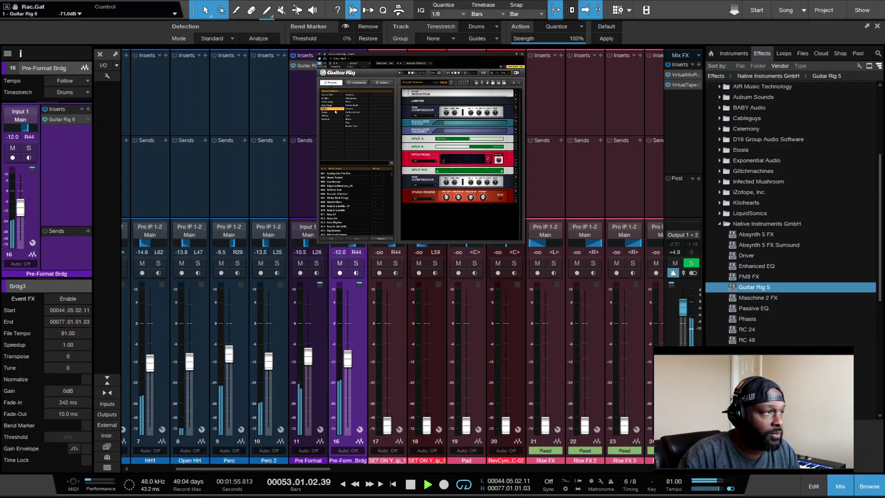
pyautogui.click(348, 122)
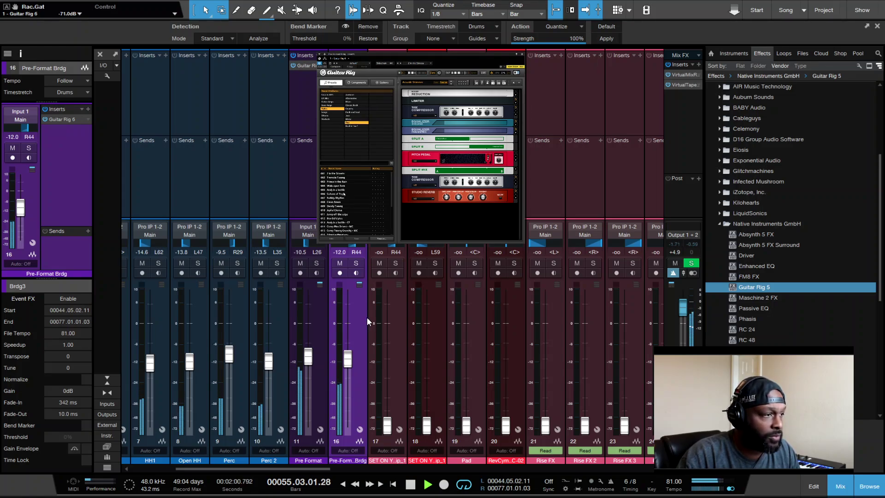
pyautogui.click(339, 190)
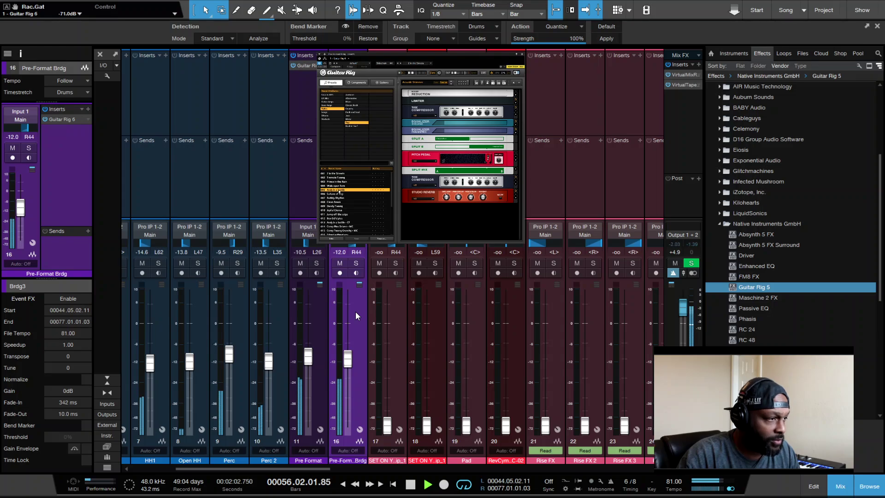
pyautogui.click(340, 193)
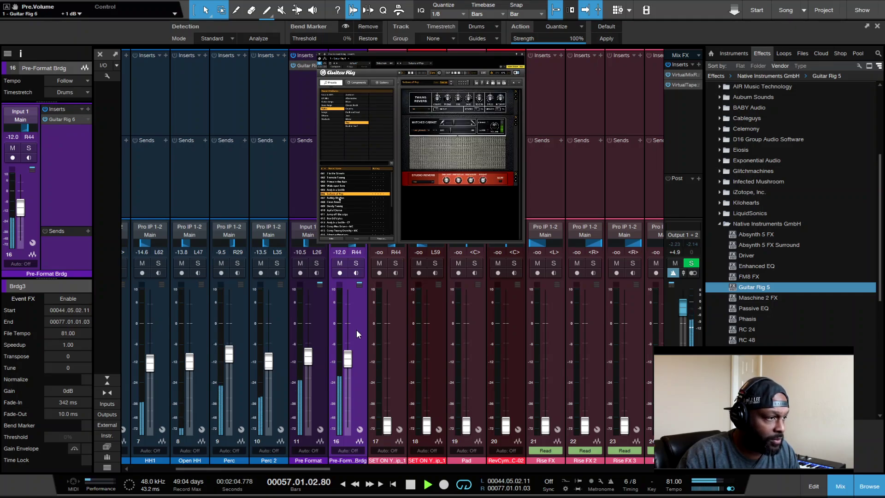
pyautogui.press('Down')
pyautogui.press('Down')
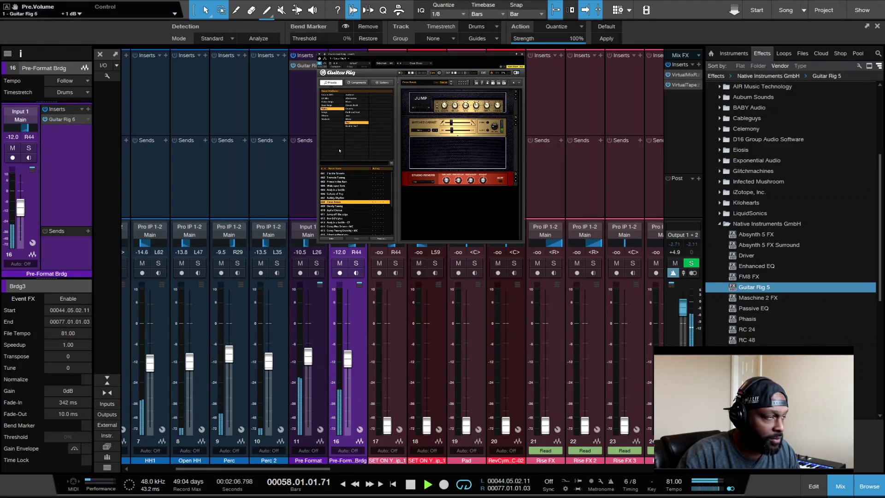
# - Browse the other Guitar Rig preset categories for a suitable sound, and clear the category filter
pyautogui.click(331, 112)
pyautogui.click(348, 103)
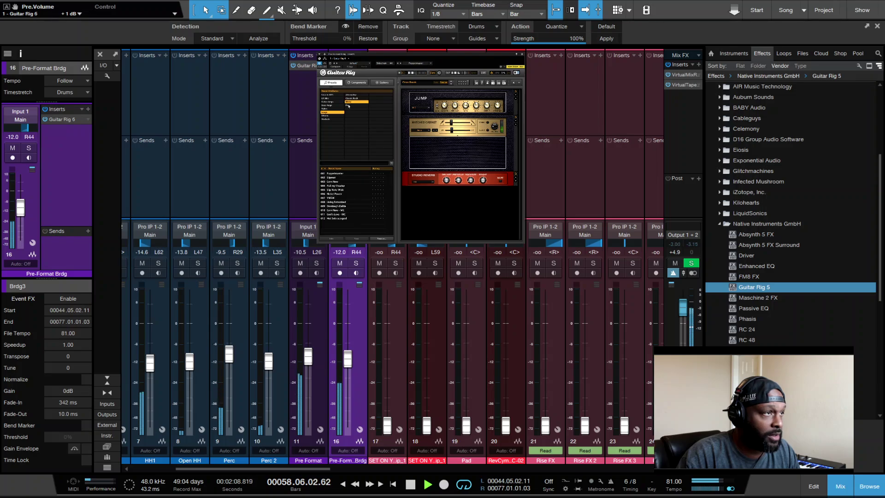
pyautogui.click(335, 112)
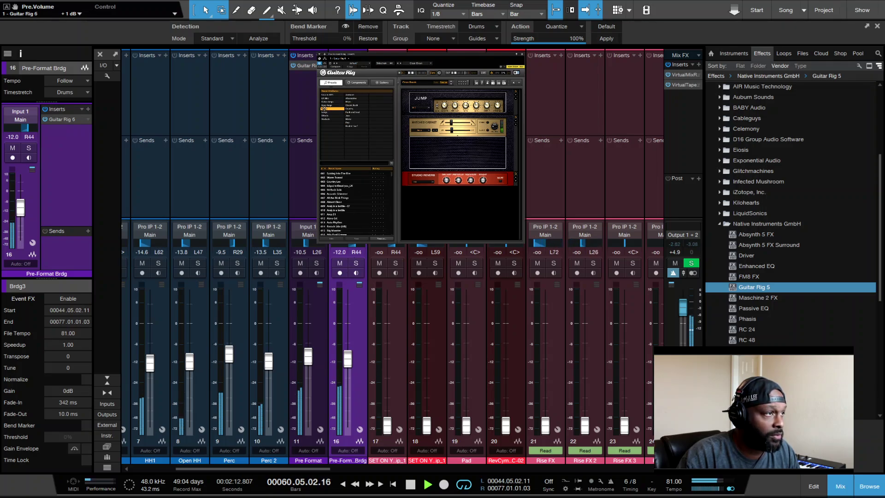
pyautogui.click(325, 95)
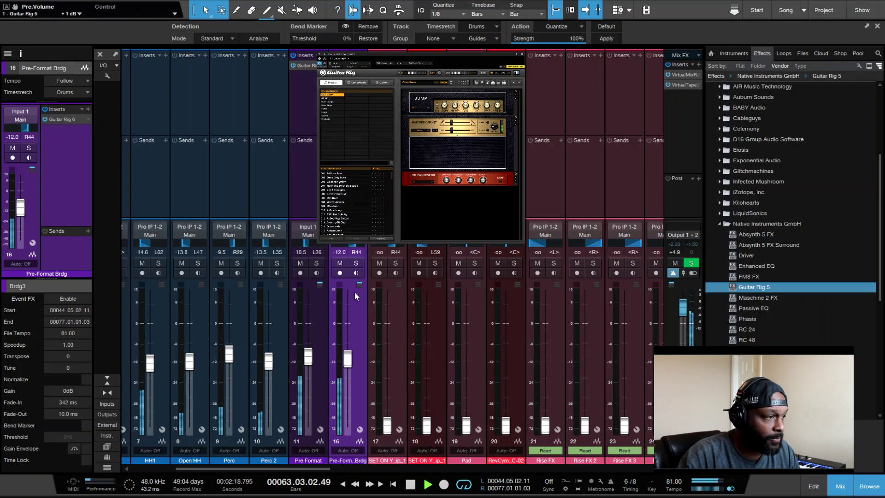
pyautogui.click(325, 117)
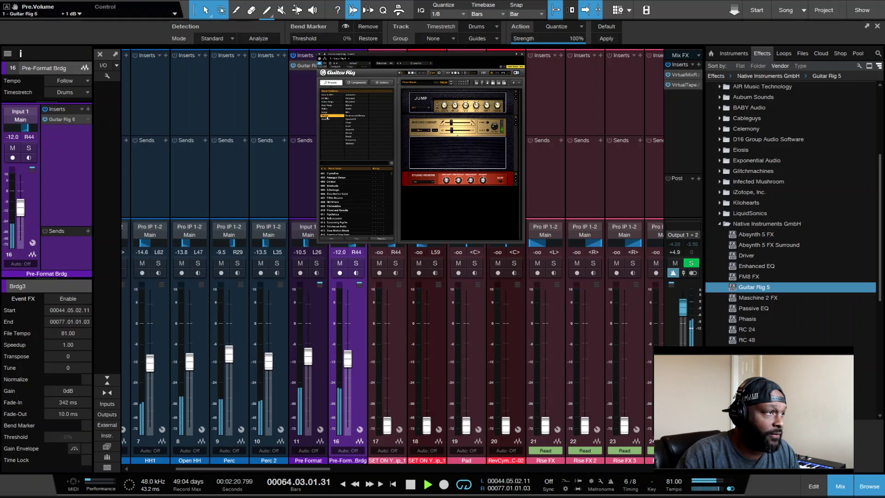
pyautogui.click(327, 119)
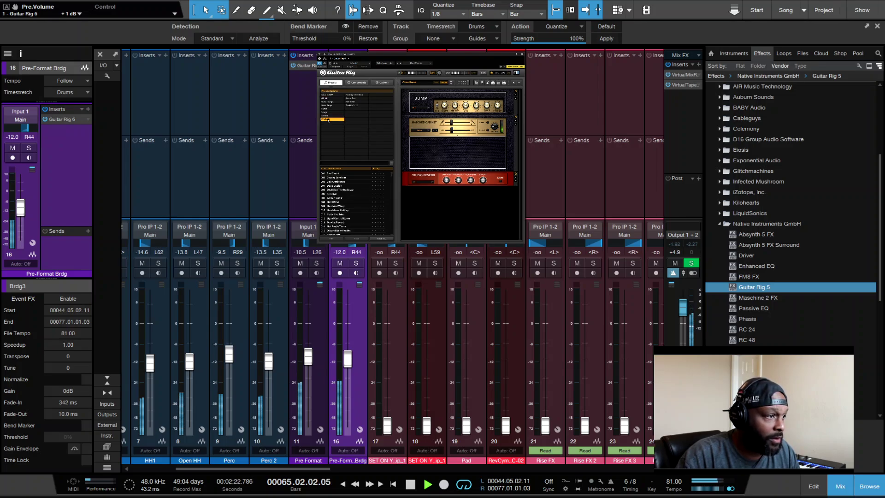
pyautogui.click(328, 109)
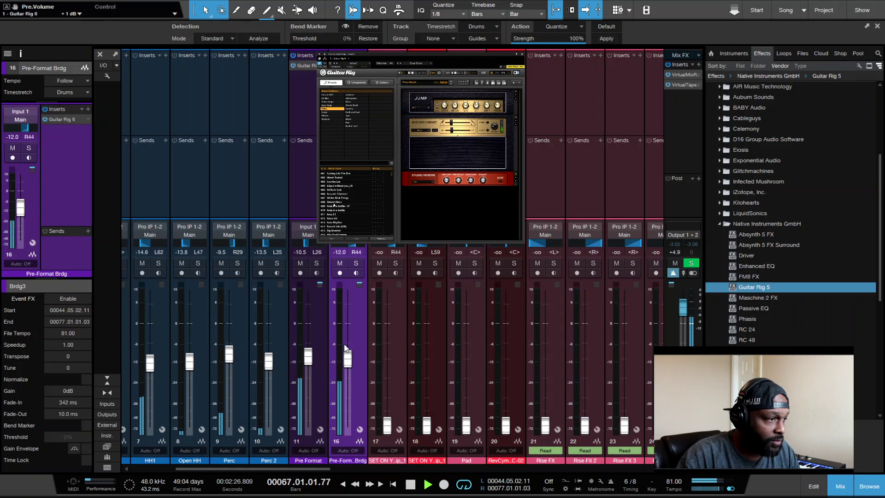
pyautogui.click(330, 110)
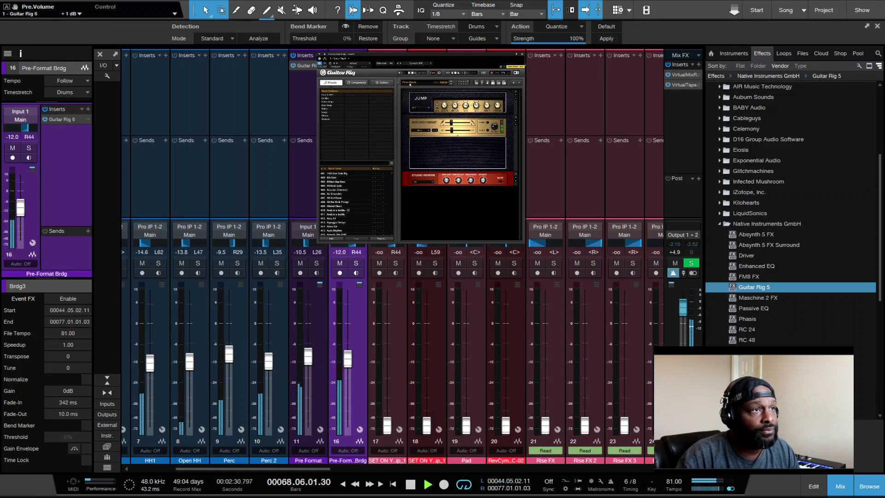
# - Audition several neighbouring presets from the unfiltered Guitar Rig preset list in both directions
pyautogui.press('Down')
pyautogui.press('Down')
pyautogui.press('Down')
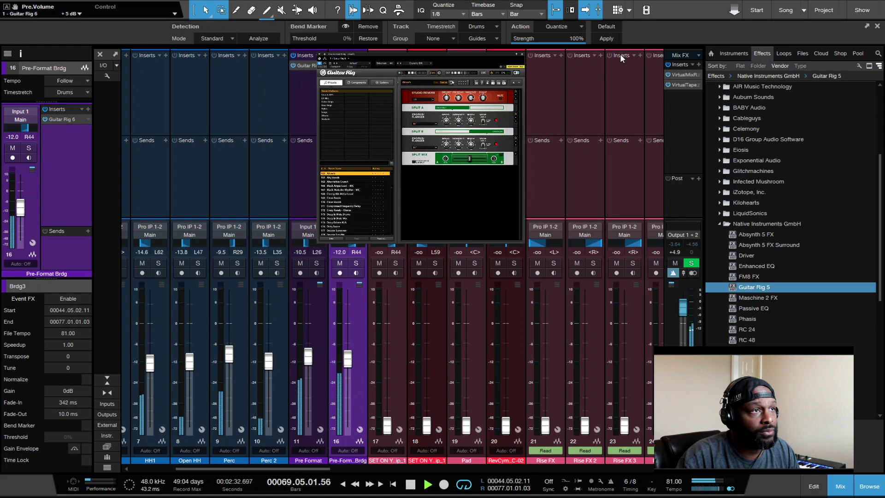
pyautogui.press('Up')
pyautogui.press('Up')
pyautogui.press('Up')
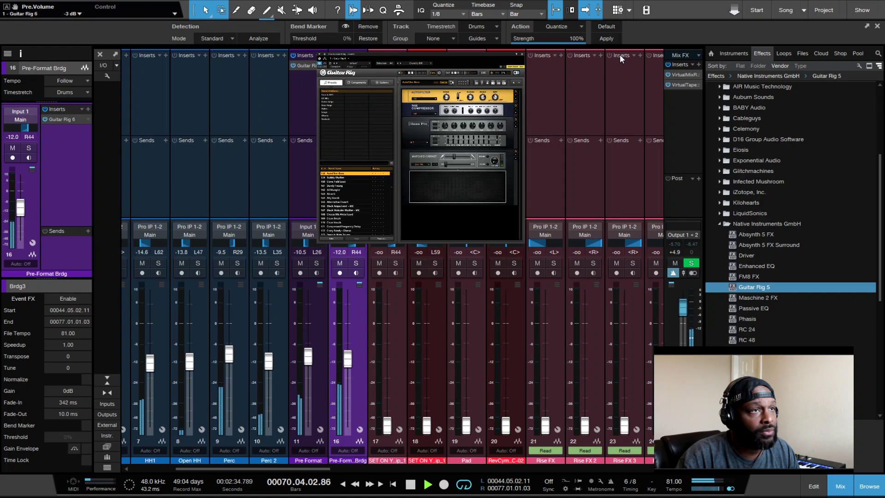
pyautogui.press('Up')
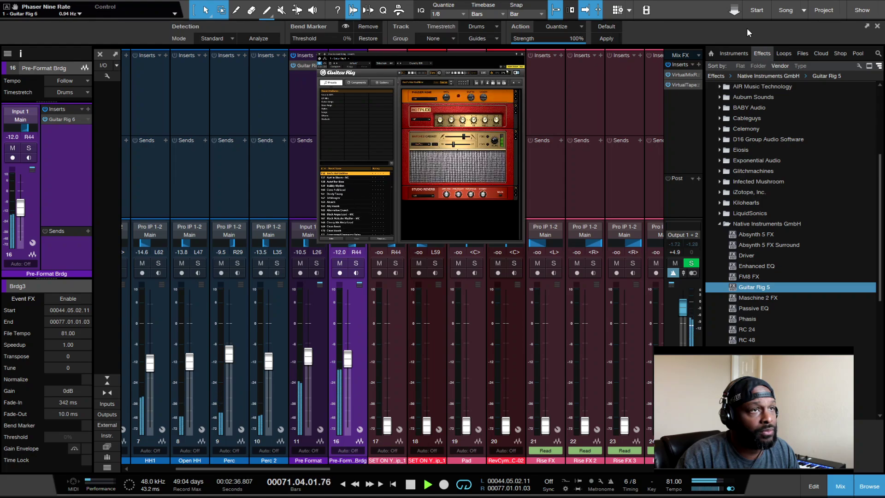
# - Replace the Guitar Rig insert on Pre-Format Brdg with a fresh Guitar Rig 5 and load the fifth preset of the unfiltered list
pyautogui.click(521, 54)
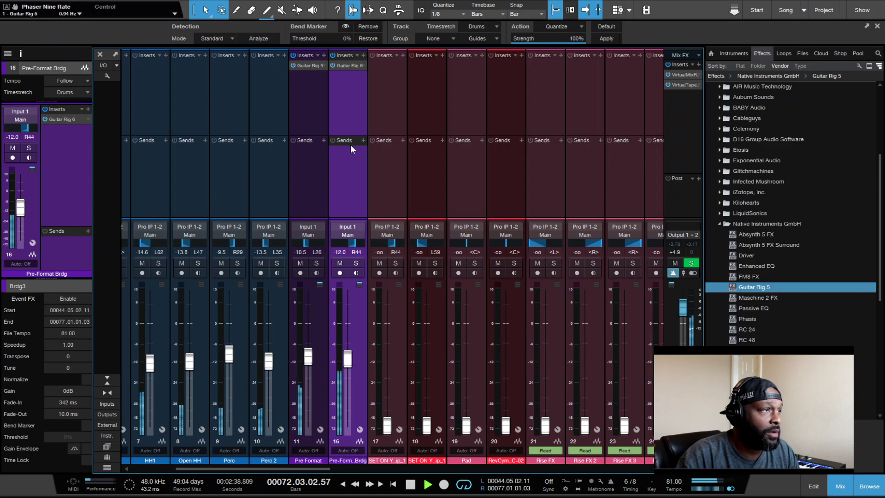
pyautogui.moveTo(397, 173); pyautogui.dragTo(808, 308)
pyautogui.moveTo(764, 291); pyautogui.dragTo(346, 93)
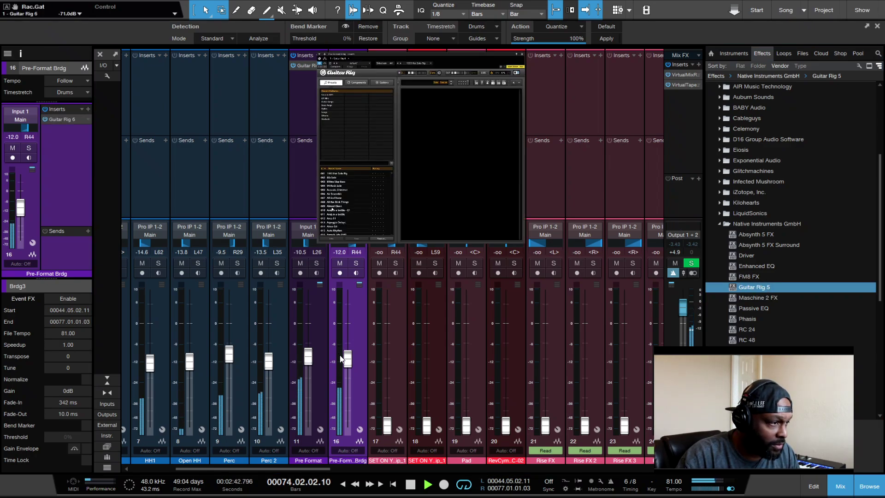
pyautogui.click(331, 189)
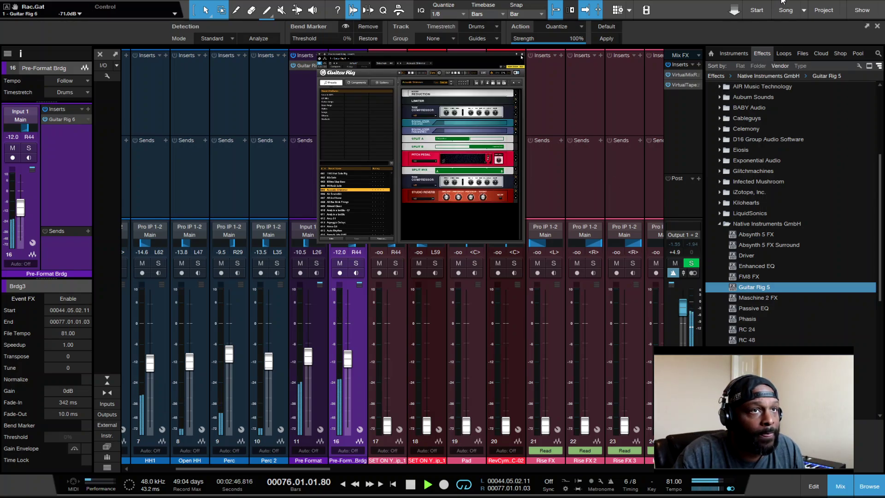
pyautogui.click(522, 54)
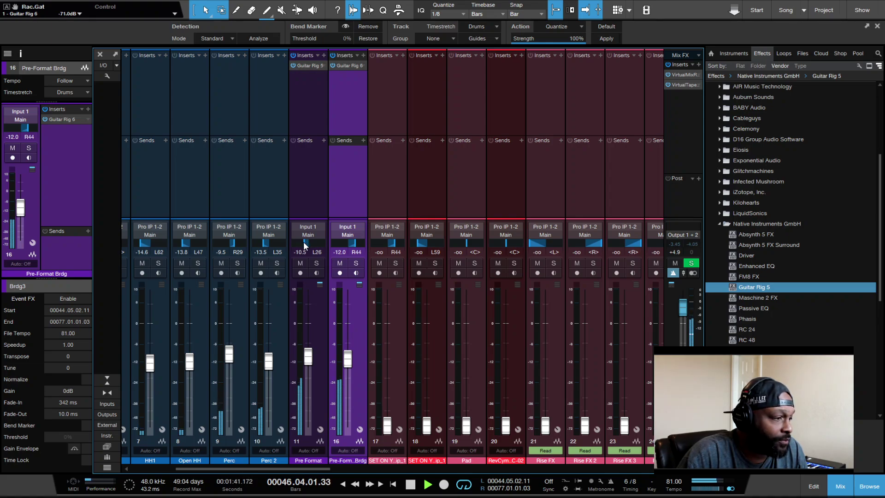
# - Compare the Pre Format and Pre-Format Brdg channels by muting and soloing them in turn, and clear the mute and solos
pyautogui.click(339, 263)
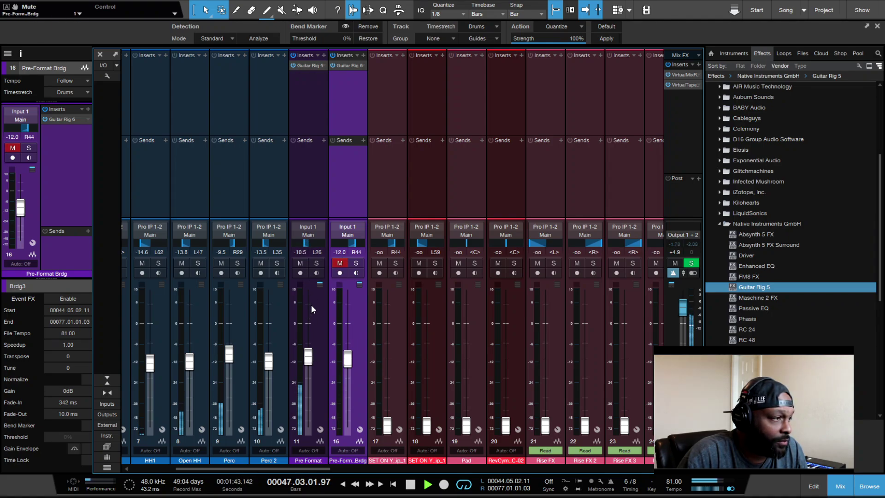
pyautogui.click(316, 263)
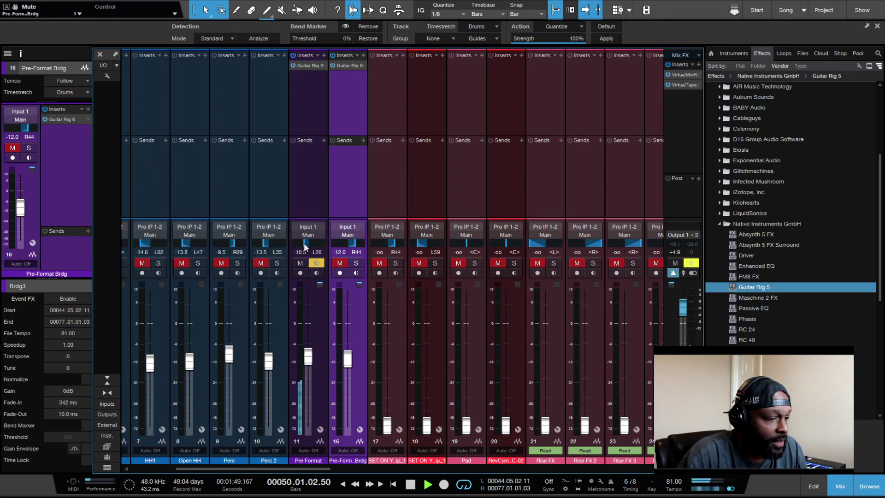
pyautogui.click(355, 266)
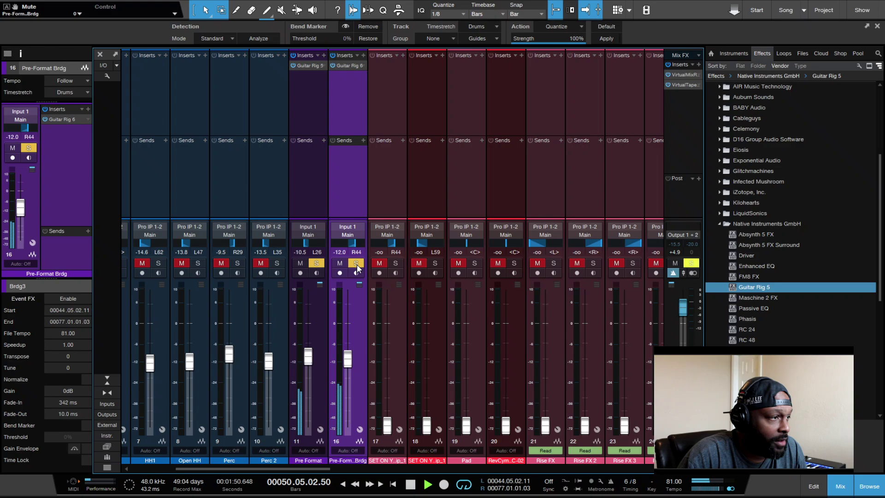
pyautogui.click(317, 263)
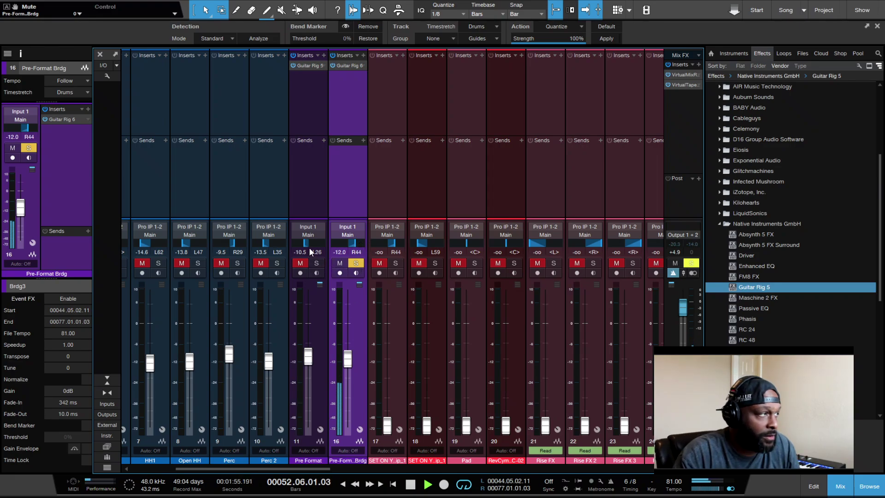
pyautogui.click(355, 263)
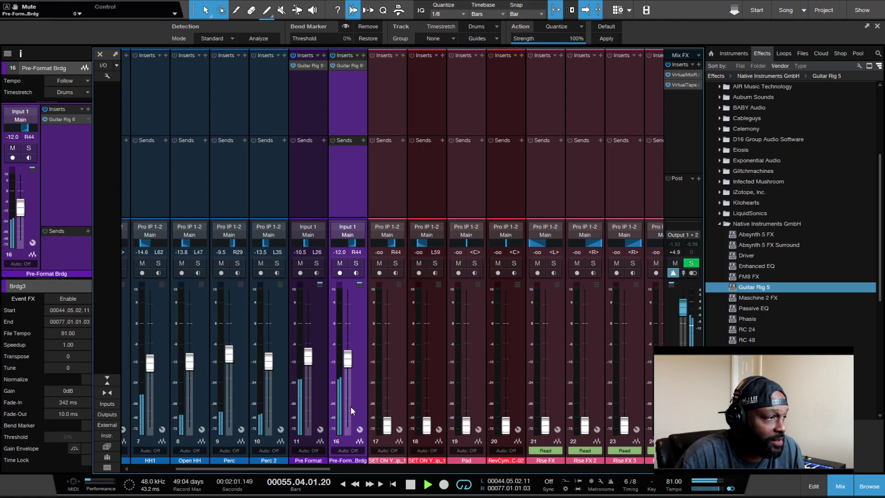
# - Raise the Pre Format fader to -9.6 dB and reselect the Pre-Format Brdg channel
pyautogui.click(321, 350)
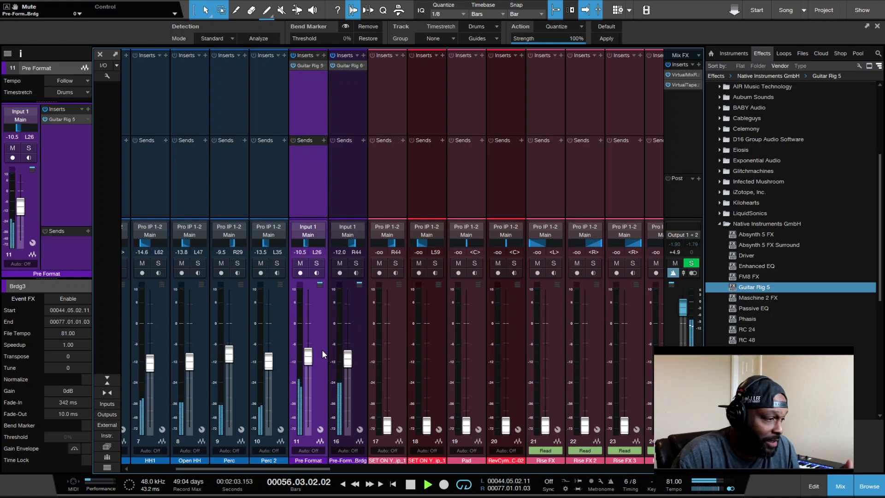
pyautogui.moveTo(305, 355); pyautogui.dragTo(307, 356)
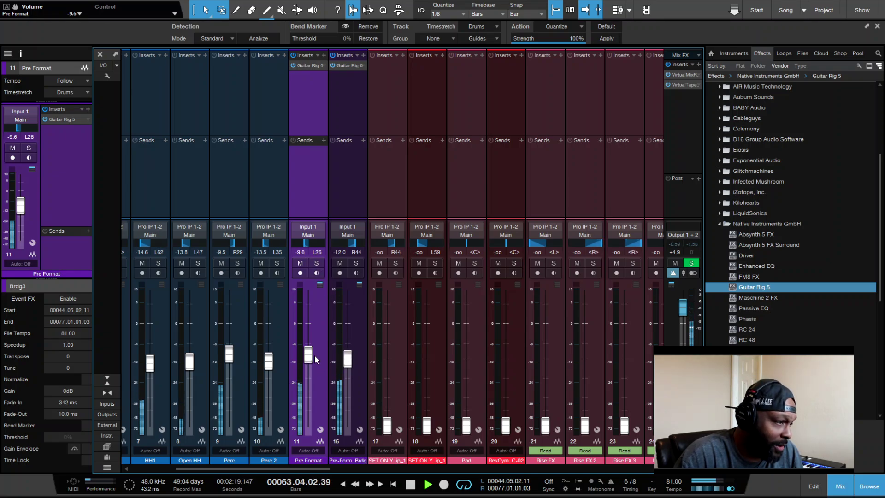
pyautogui.click(359, 348)
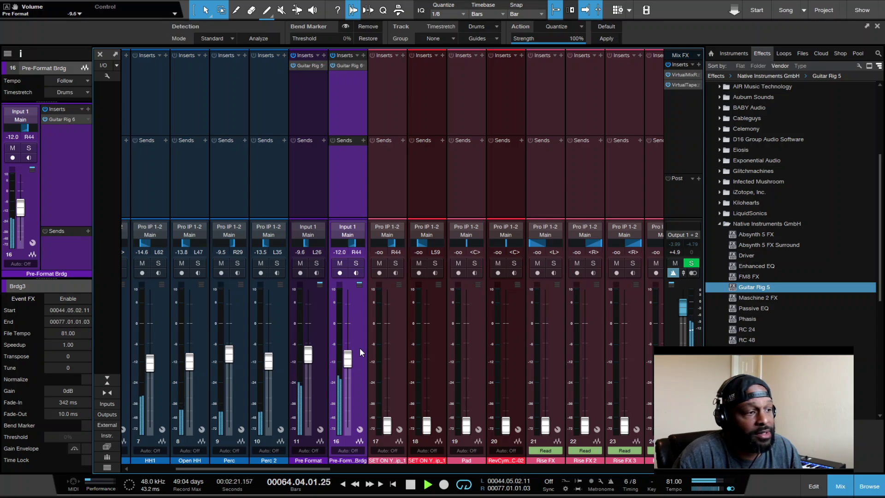
pyautogui.click(318, 351)
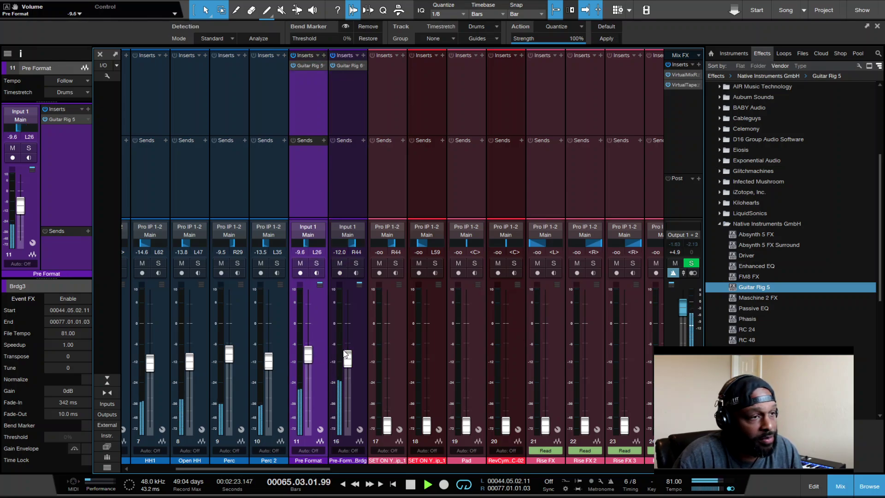
pyautogui.click(358, 349)
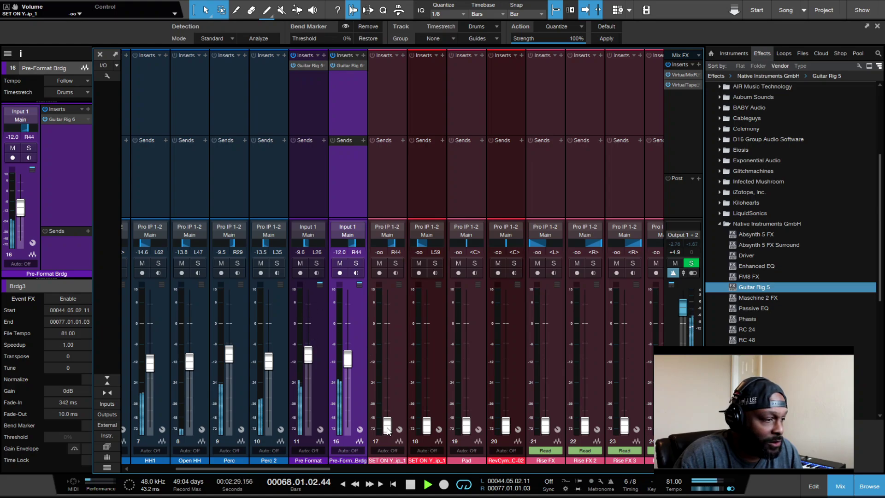
# - Select the SET ON YOU EG 1_bip_1 event on track 17 in the arrangement with the whole song in view
pyautogui.press('F3')
pyautogui.scroll(-7, 404, 371)
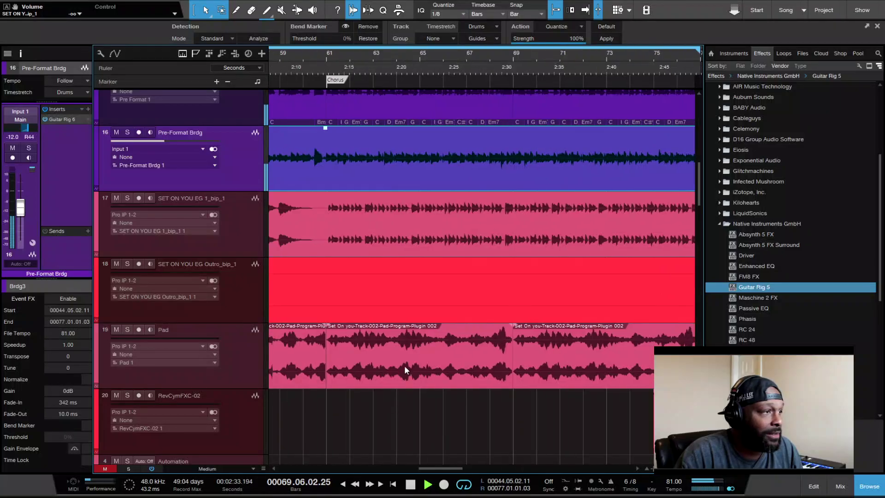
pyautogui.click(372, 251)
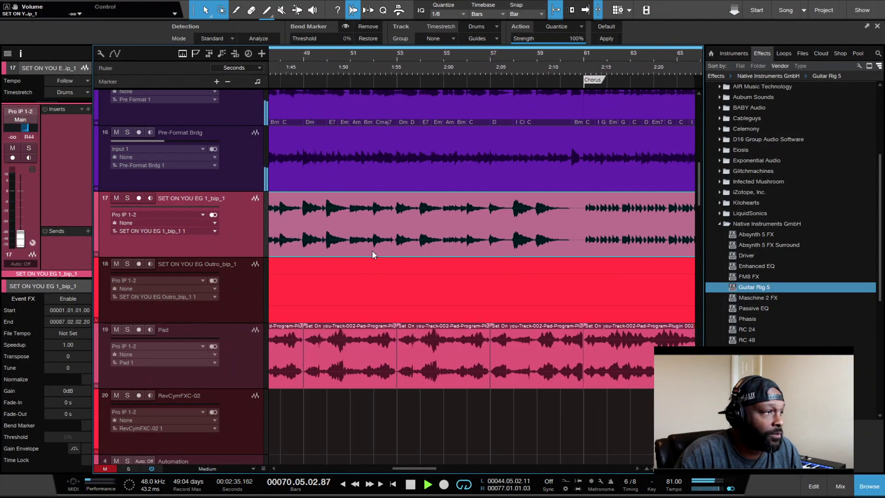
pyautogui.press('z')
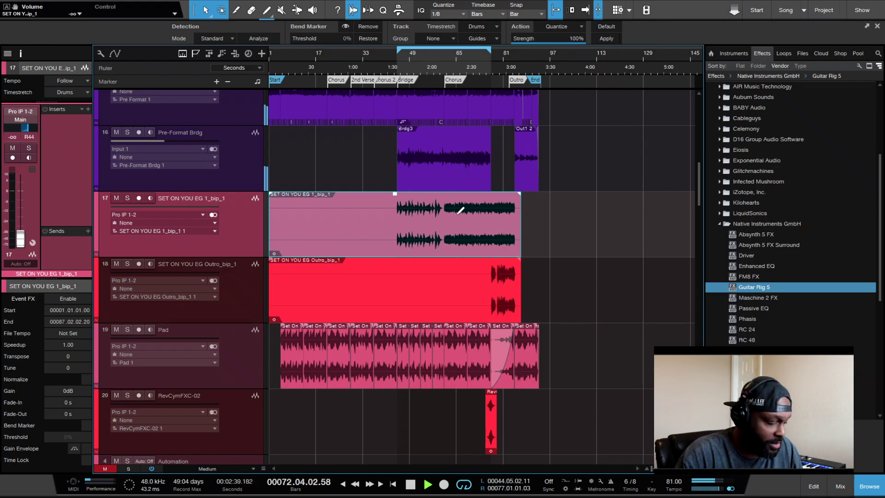
pyautogui.press('F3')
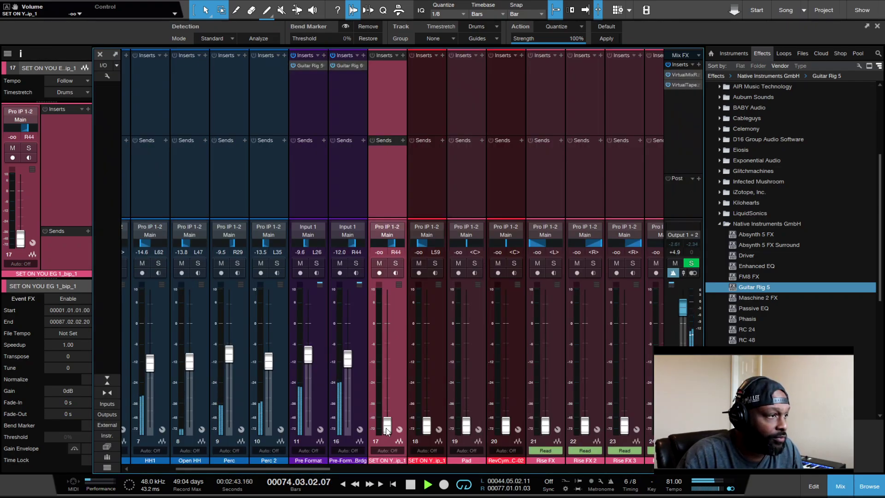
pyautogui.press('F3')
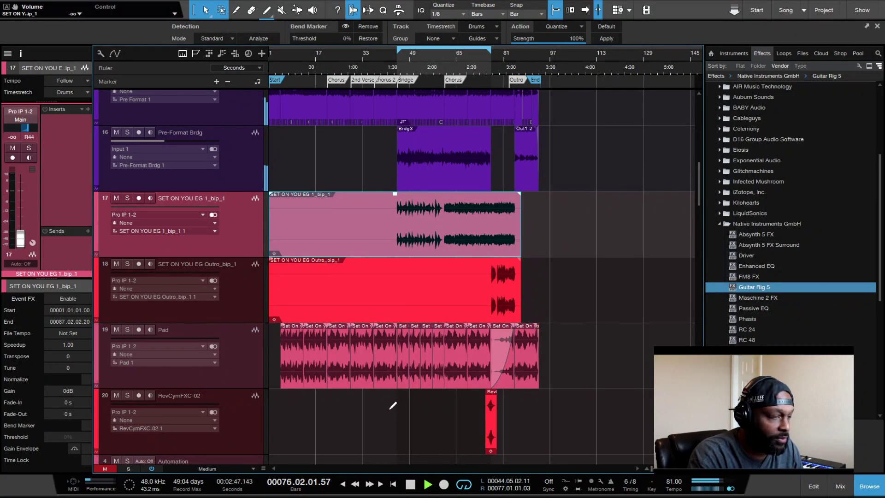
# - Raise the SET ON YOU EG 1_bip_1 channel fader to -10.2 dB and pan it to R60
pyautogui.press('F3')
pyautogui.moveTo(387, 423); pyautogui.dragTo(393, 354)
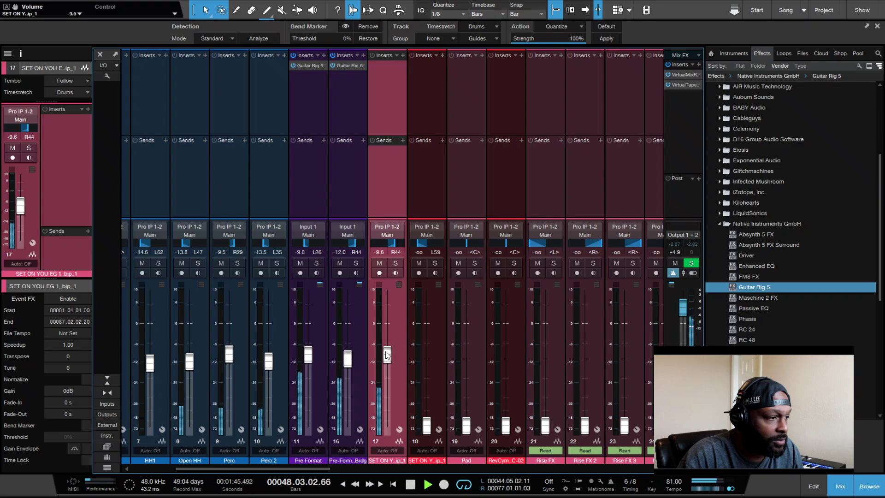
pyautogui.moveTo(387, 355); pyautogui.dragTo(387, 357)
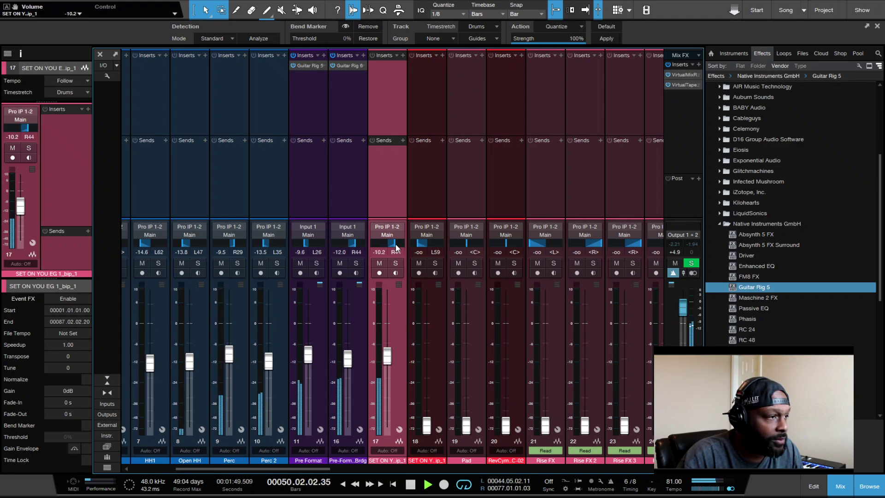
pyautogui.scroll(1, 395, 247)
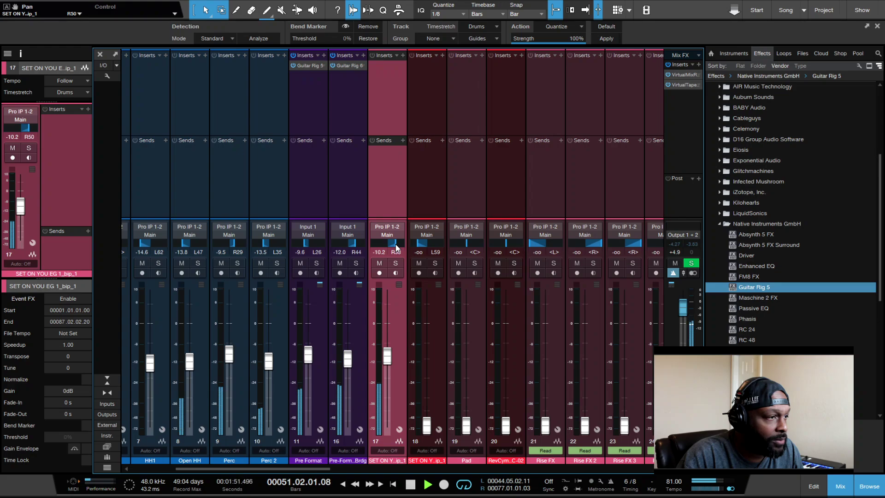
pyautogui.scroll(1, 395, 247)
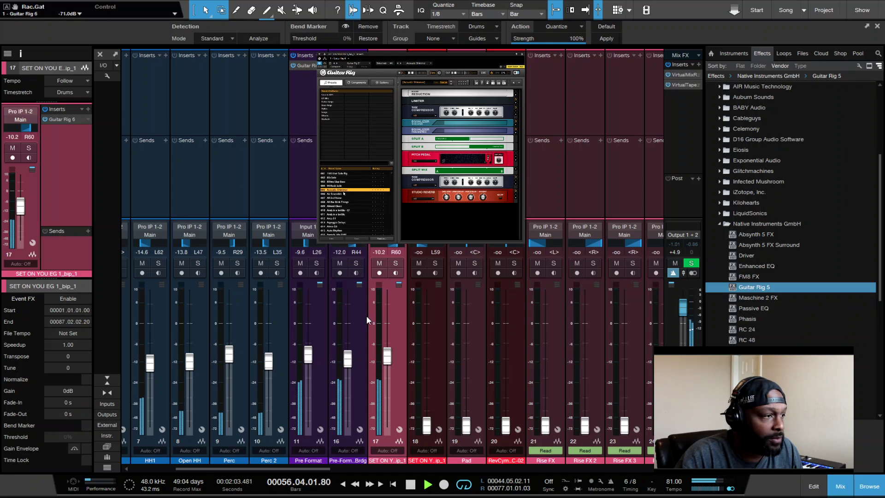
# - Audition Guitar Rig presets on SET ON YOU EG 1_bip_1, keep the Jazz Amp preset with Tube Compressor, and lower the fader to -14.3 dB
pyautogui.click(343, 193)
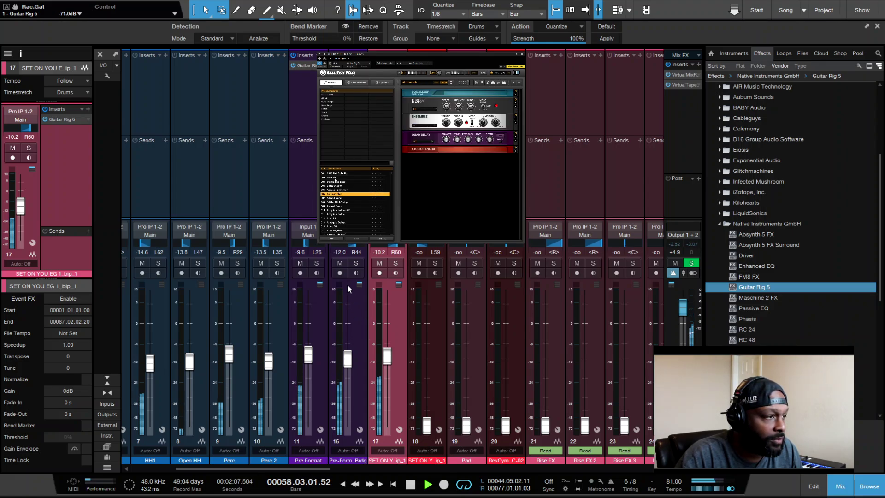
pyautogui.press('Down')
pyautogui.press('Down')
pyautogui.press('Down')
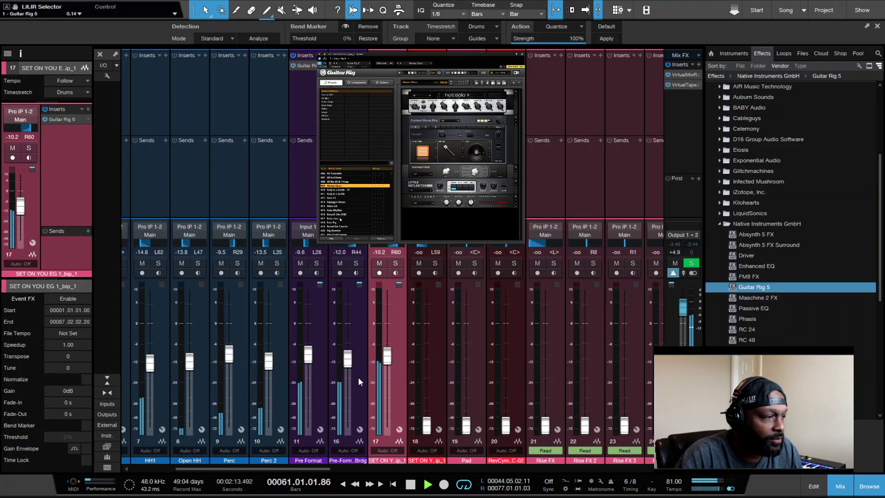
pyautogui.press('Down')
pyautogui.press('Down')
pyautogui.press('Down')
pyautogui.press('Down')
pyautogui.press('Down')
pyautogui.press('Down')
pyautogui.press('Down')
pyautogui.press('Down')
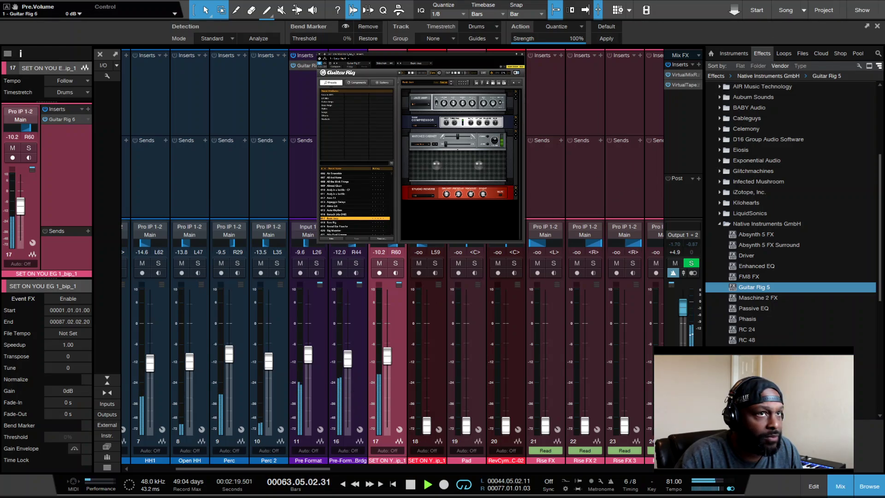
pyautogui.click(521, 54)
pyautogui.moveTo(387, 355); pyautogui.dragTo(389, 368)
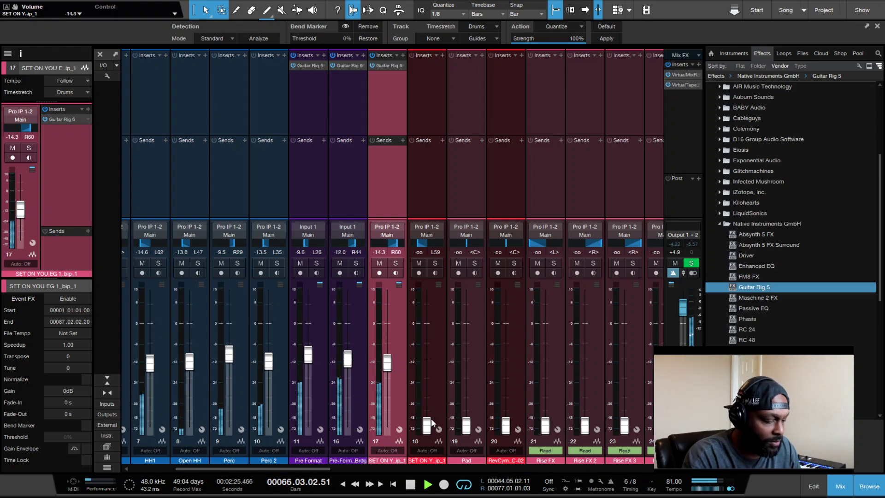
# - Loop bars 77 to 85 around the SET ON YOU EG Outro_bip_1 guitar part and play from bar 77
pyautogui.press('F3')
pyautogui.scroll(-3, 523, 305)
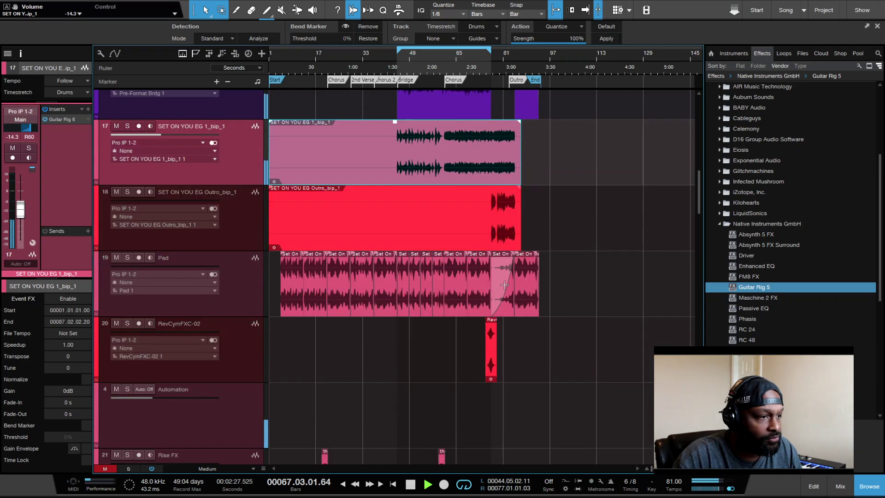
pyautogui.scroll(4, 508, 179)
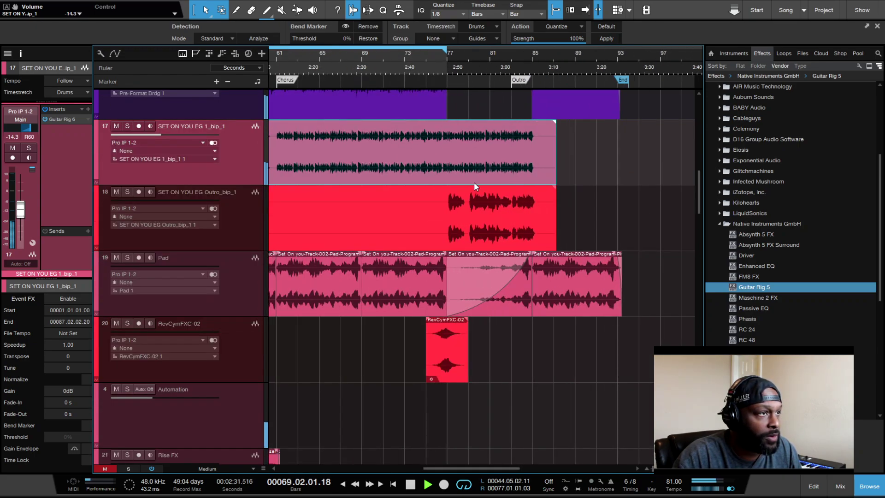
pyautogui.click(494, 198)
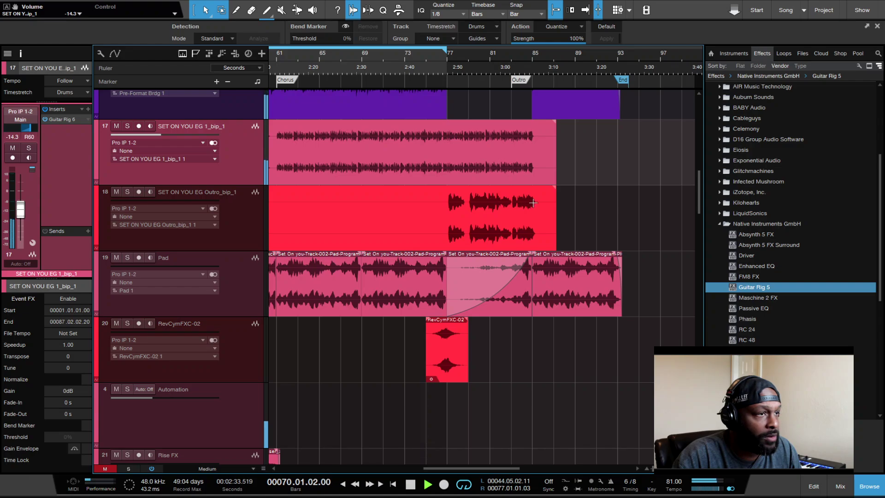
pyautogui.moveTo(532, 202); pyautogui.dragTo(448, 203)
pyautogui.press('p')
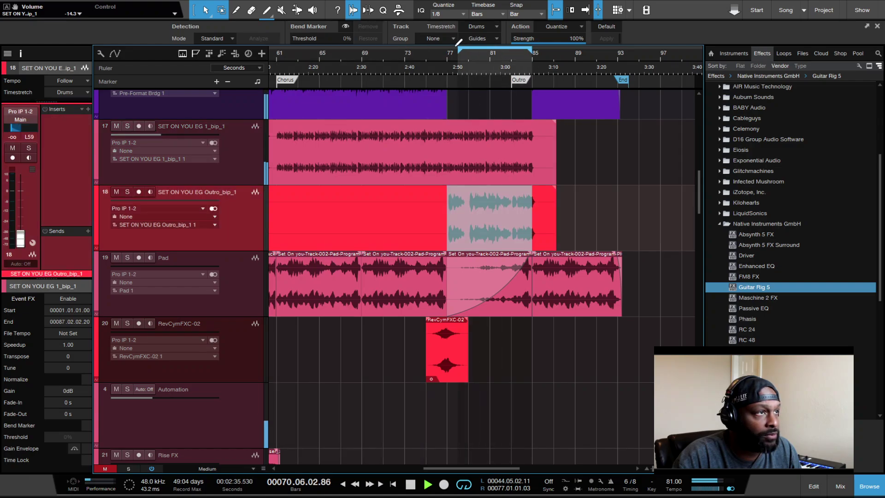
pyautogui.click(441, 64)
pyautogui.press('f')
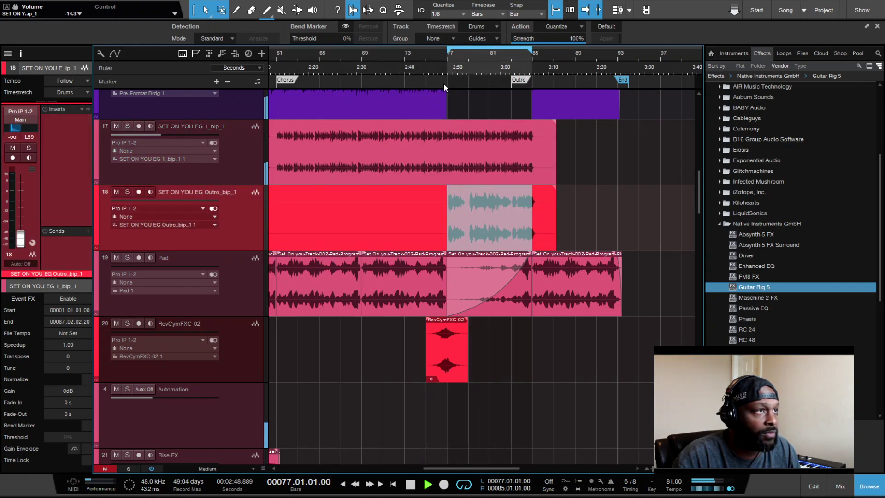
# - Raise the SET ON YOU EG Outro_bip_1 fader to -12.3 dB and add a Guitar Rig insert with a Jazz Amp and Ensemble preset
pyautogui.press('F3')
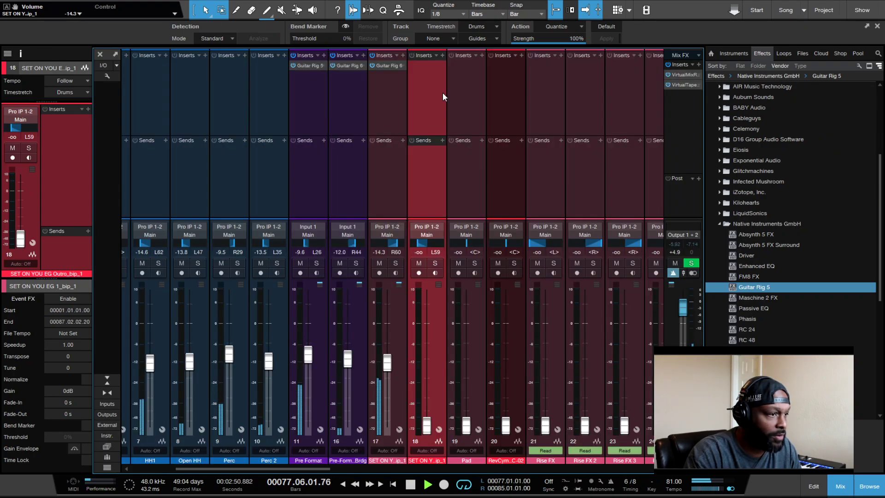
pyautogui.moveTo(427, 364)
pyautogui.mouseDown()
pyautogui.moveTo(426, 405)
pyautogui.moveTo(427, 359)
pyautogui.mouseUp()
pyautogui.moveTo(382, 64); pyautogui.dragTo(411, 65)
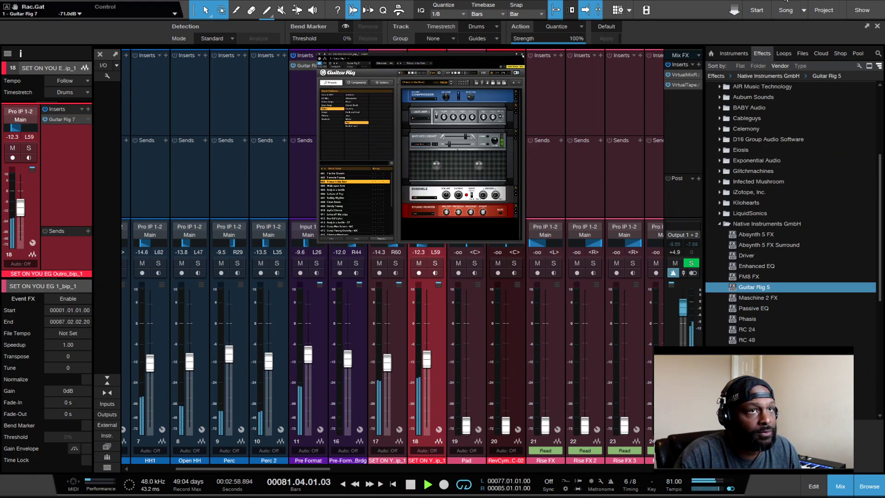
pyautogui.click(521, 53)
# - Lower the SET ON YOU EG Outro_bip_1 fader to -12.9 dB and Pre Format to -10.8 dB, then stop playback
pyautogui.moveTo(427, 364); pyautogui.dragTo(428, 366)
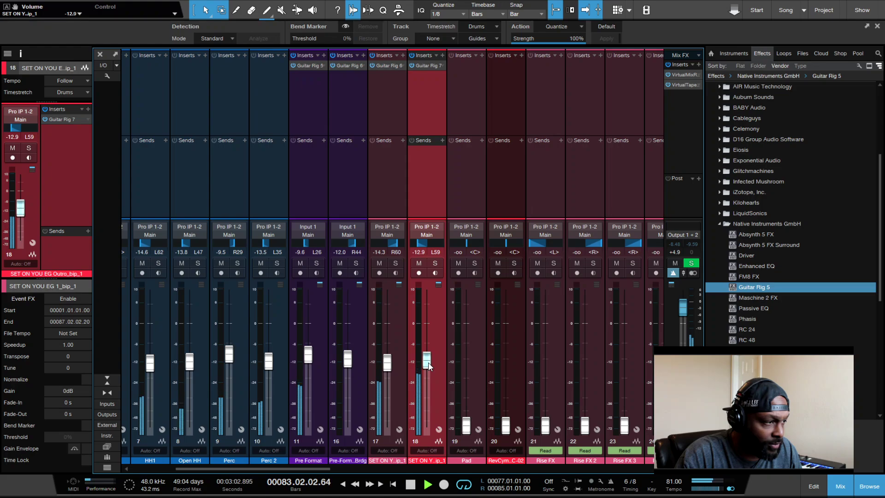
pyautogui.moveTo(311, 358); pyautogui.dragTo(311, 362)
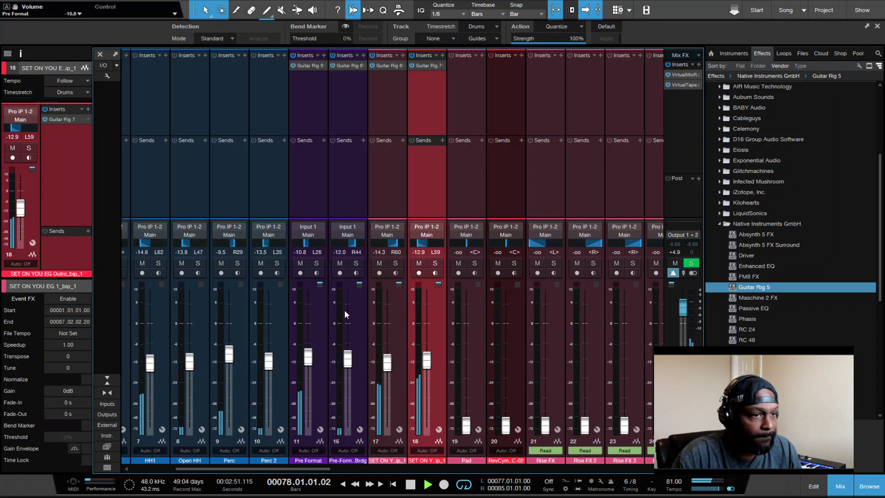
pyautogui.press('space')
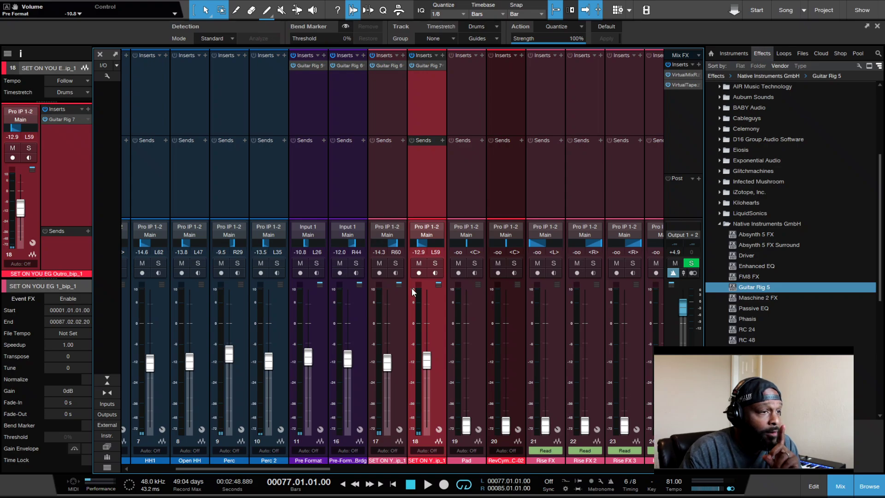
# - Center the SET ON YOU EG Outro_bip_1 pan and set its fader to -15.2 dB during loop playback
pyautogui.keyDown('alt'); pyautogui.click(427, 243); pyautogui.keyUp('alt')
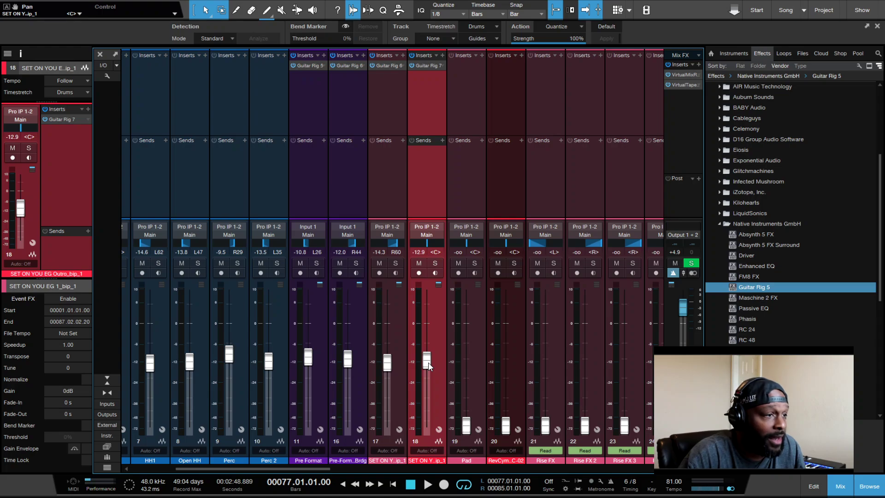
pyautogui.moveTo(428, 366); pyautogui.dragTo(427, 372)
pyautogui.press('space')
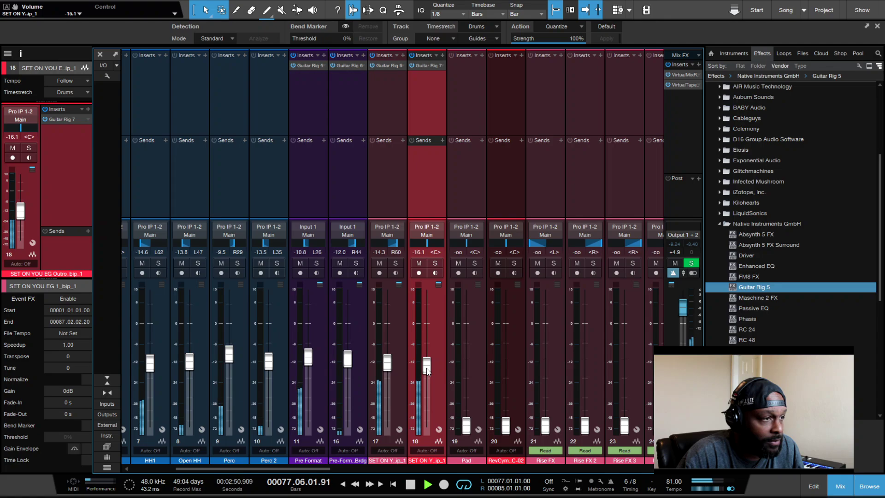
pyautogui.moveTo(427, 368); pyautogui.dragTo(426, 366)
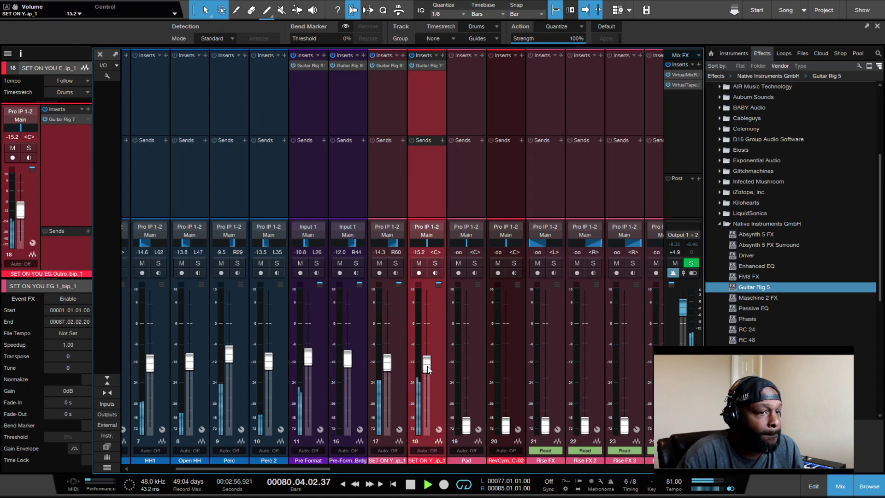
# - Stop playback, loop the Pad event spanning bars 69 to 77, and play that section
pyautogui.click(869, 486)
pyautogui.press('space')
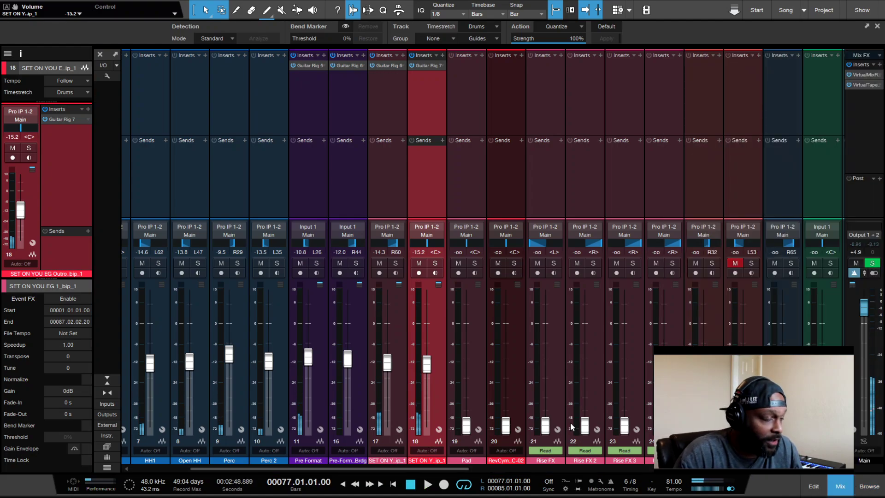
pyautogui.press('F3')
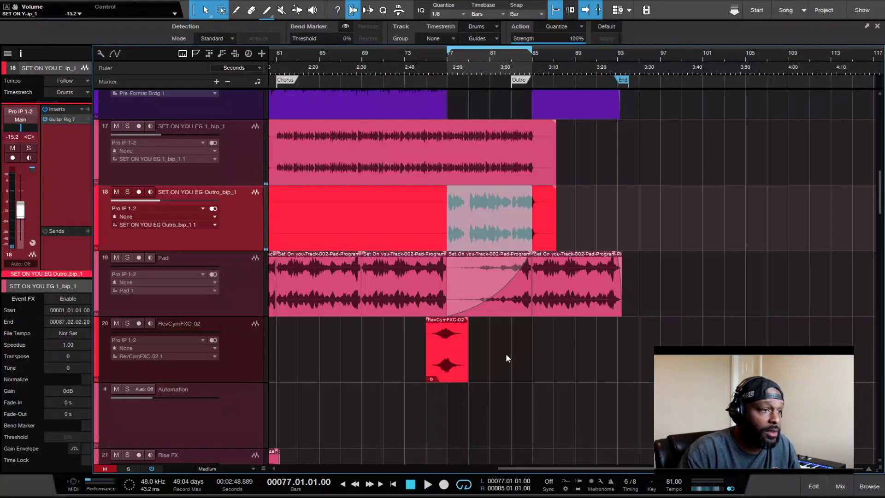
pyautogui.scroll(3, 516, 308)
pyautogui.hscroll(-5, 516, 308)
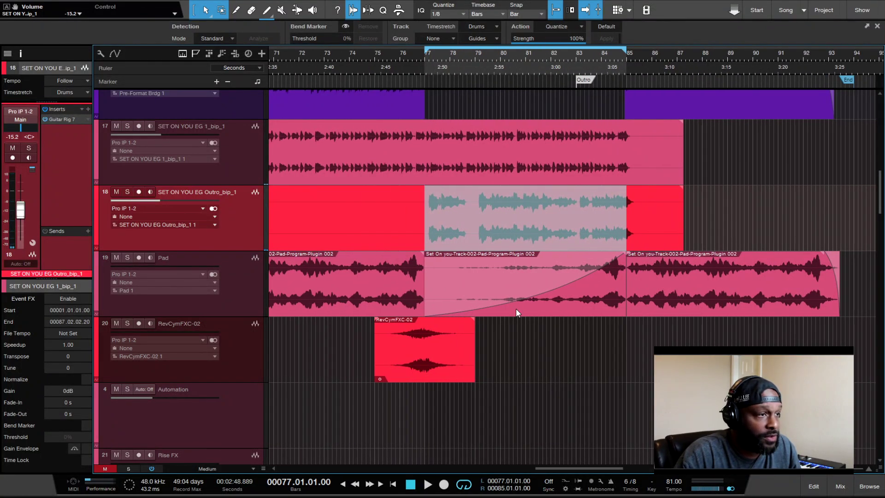
pyautogui.click(515, 289)
pyautogui.press('p')
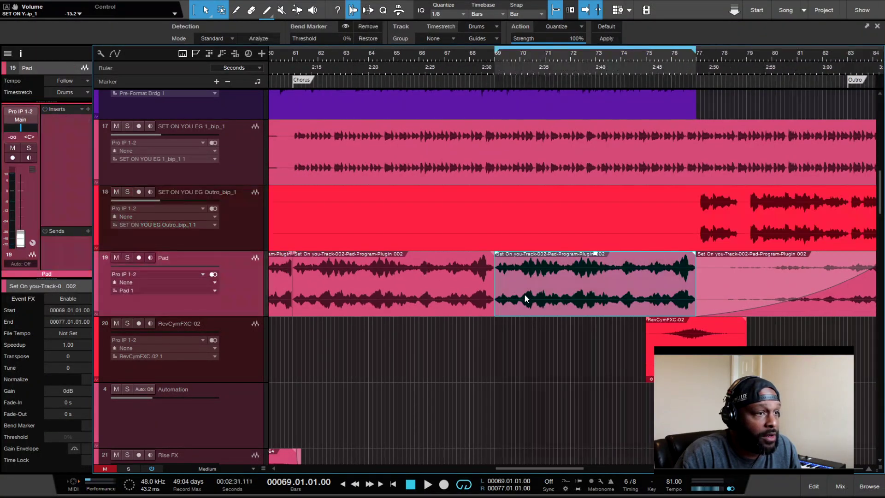
pyautogui.press('space')
# - Raise the Pad channel fader to -11.4 dB and pan it to R47
pyautogui.press('F3')
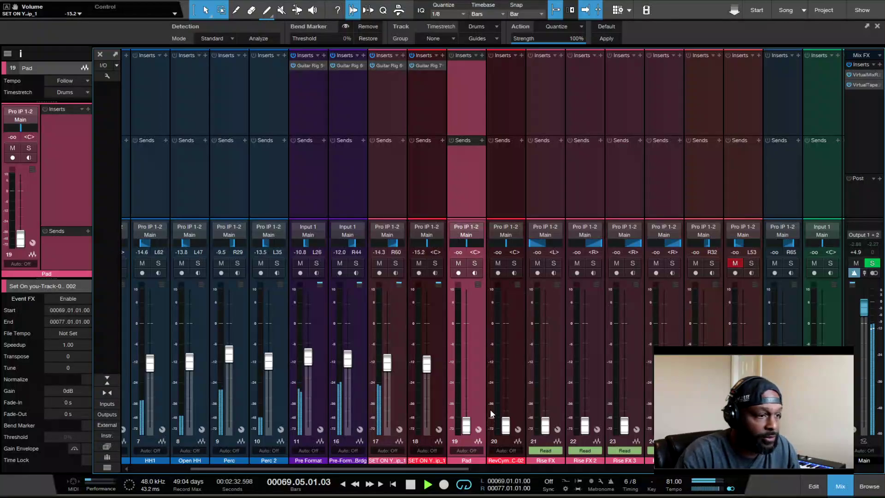
pyautogui.moveTo(466, 425); pyautogui.dragTo(467, 362)
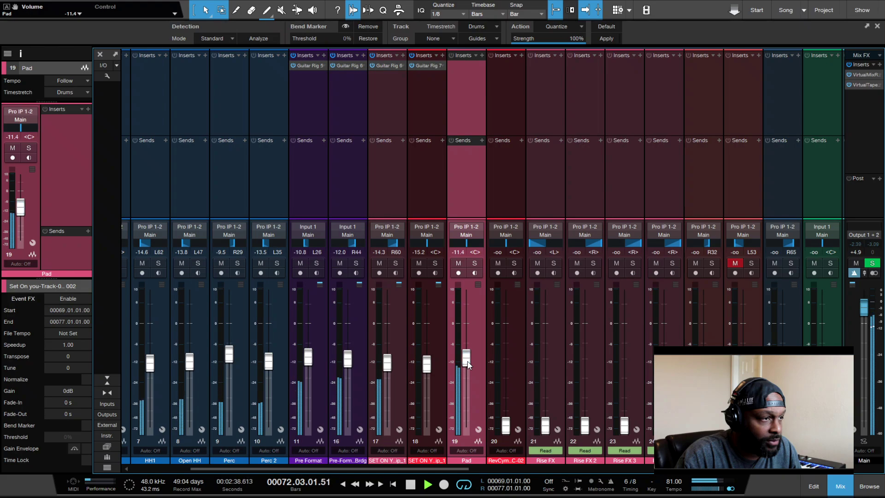
pyautogui.moveTo(472, 245); pyautogui.dragTo(474, 243)
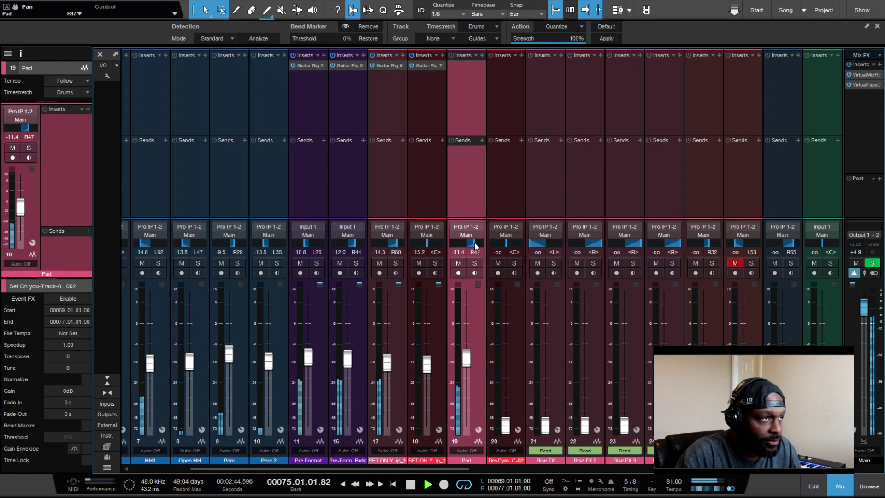
# - Add the Trancy Synth FX chain from the Synth category to the Pad channel's inserts
pyautogui.click(869, 486)
pyautogui.click(733, 225)
pyautogui.scroll(2, 747, 124)
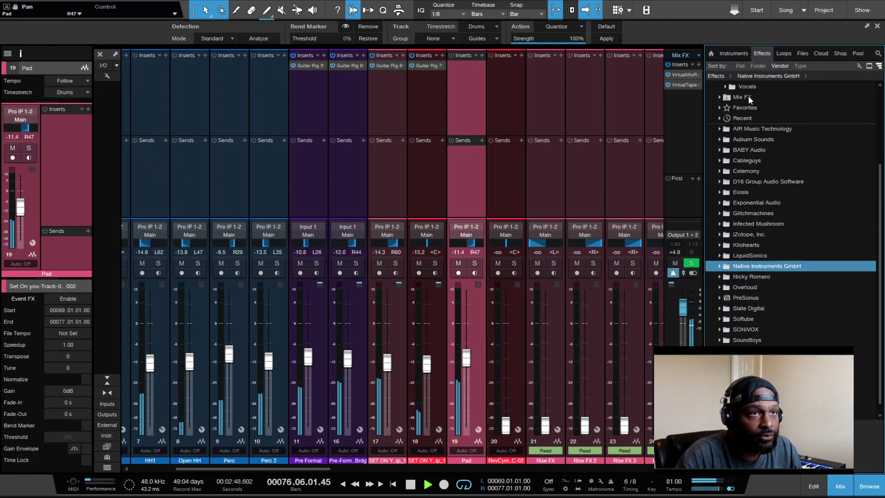
pyautogui.scroll(2, 738, 118)
pyautogui.scroll(2, 739, 118)
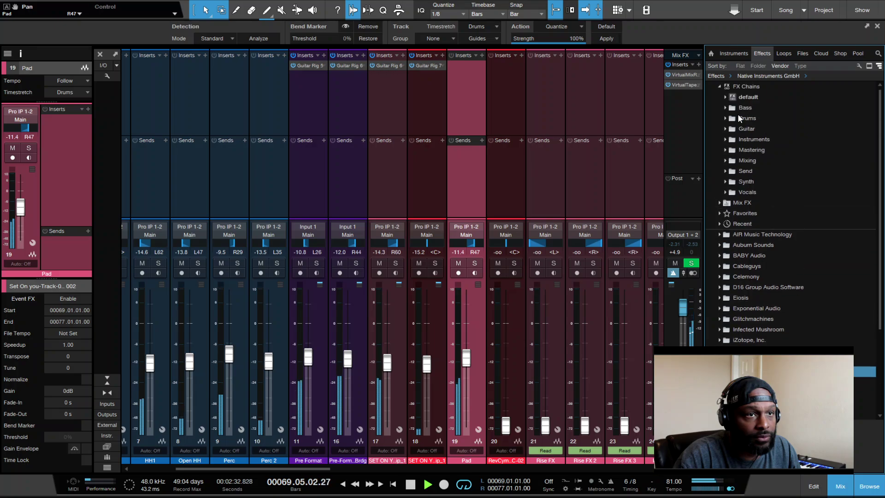
pyautogui.click(753, 182)
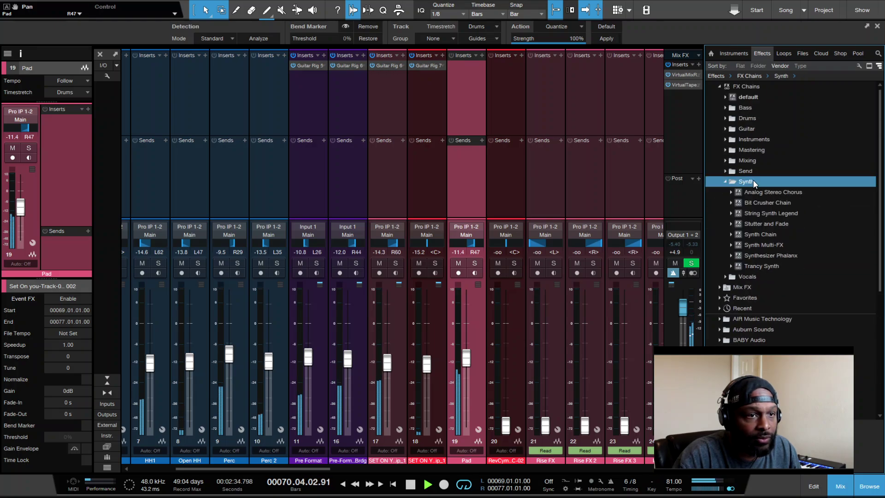
pyautogui.moveTo(760, 265); pyautogui.dragTo(578, 136)
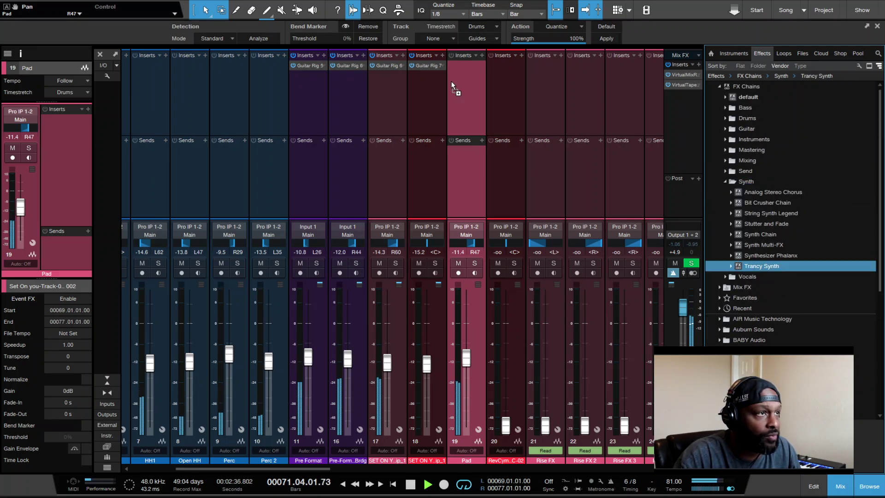
pyautogui.moveTo(451, 81); pyautogui.dragTo(457, 101)
# - Raise the Pad channel fader to -7.1 dB and stop playback
pyautogui.moveTo(467, 365); pyautogui.dragTo(468, 362)
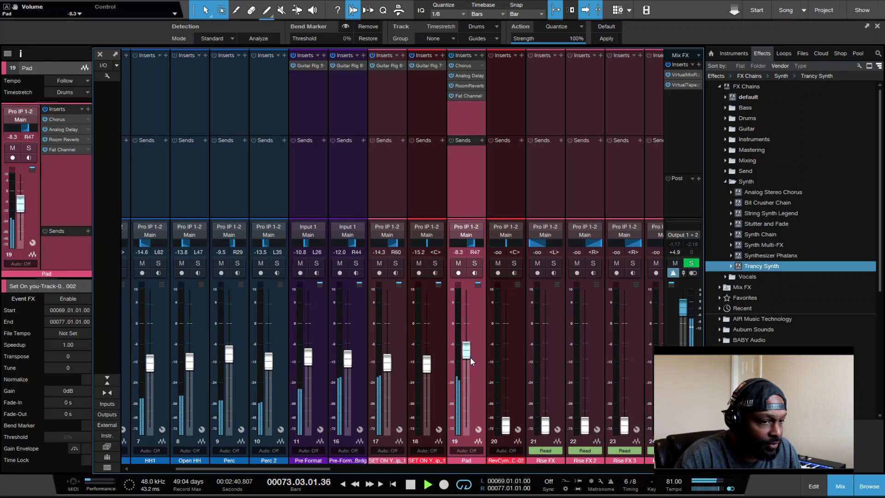
pyautogui.moveTo(472, 355); pyautogui.dragTo(472, 352)
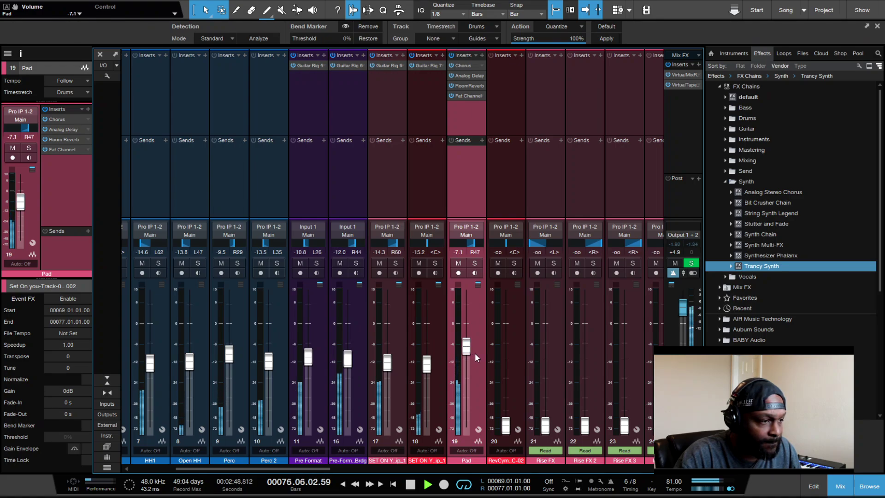
pyautogui.press('space')
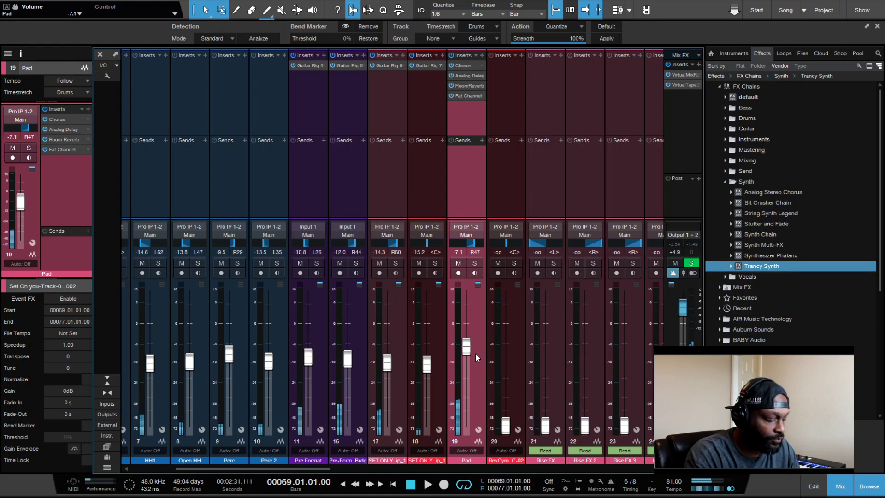
# - Play the song from the beginning with the browser hidden and lower the Pad channel fader to -10.0 dB
pyautogui.press('F3')
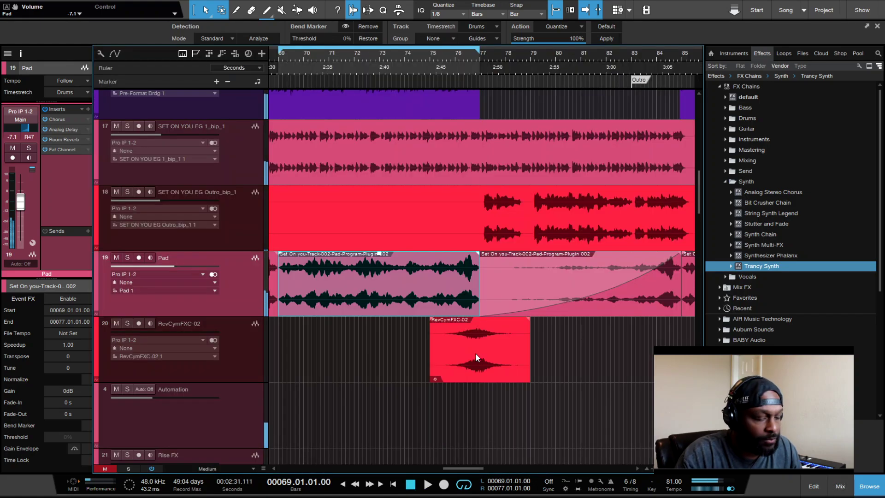
pyautogui.press('Home')
pyautogui.press('space')
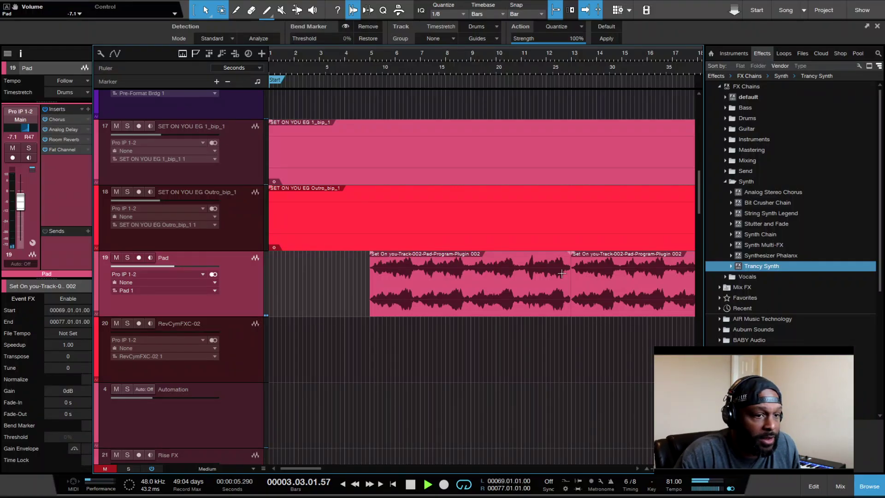
pyautogui.click(867, 487)
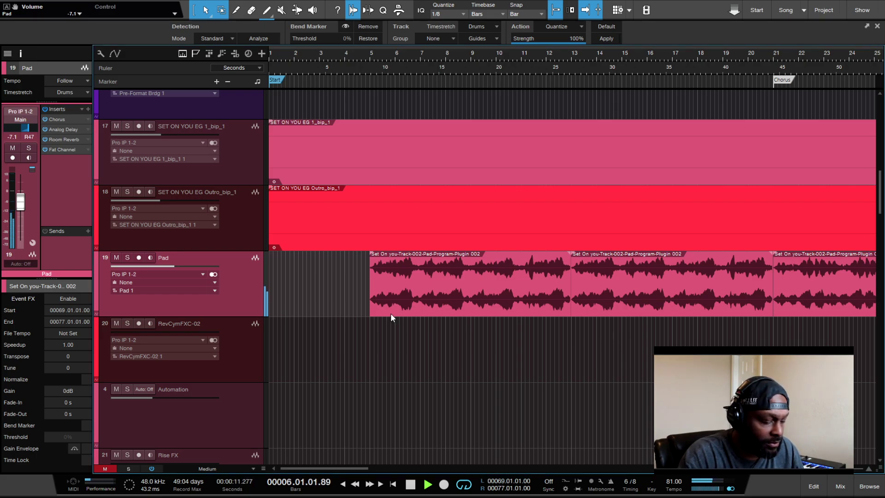
pyautogui.press('F3')
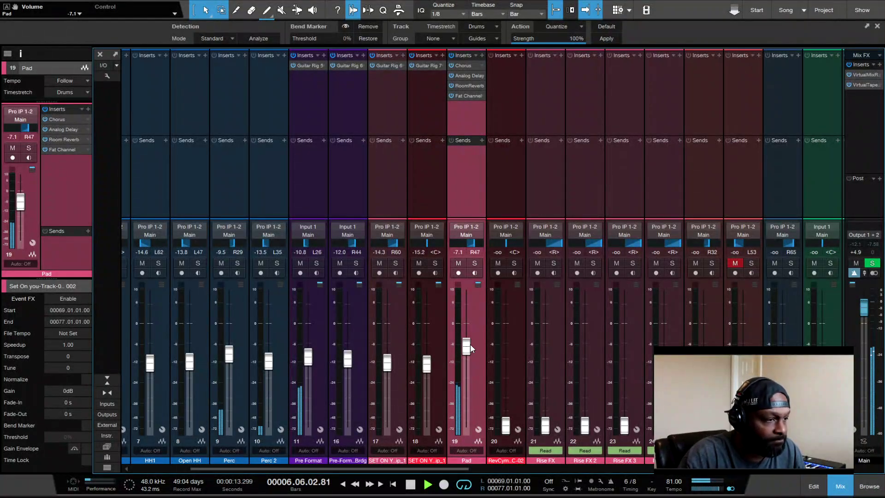
pyautogui.moveTo(466, 346); pyautogui.dragTo(468, 355)
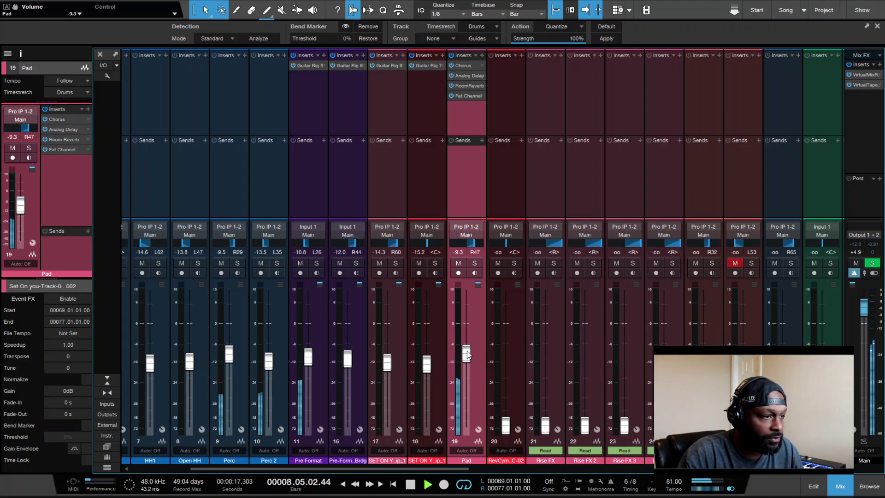
pyautogui.moveTo(466, 353); pyautogui.dragTo(467, 354)
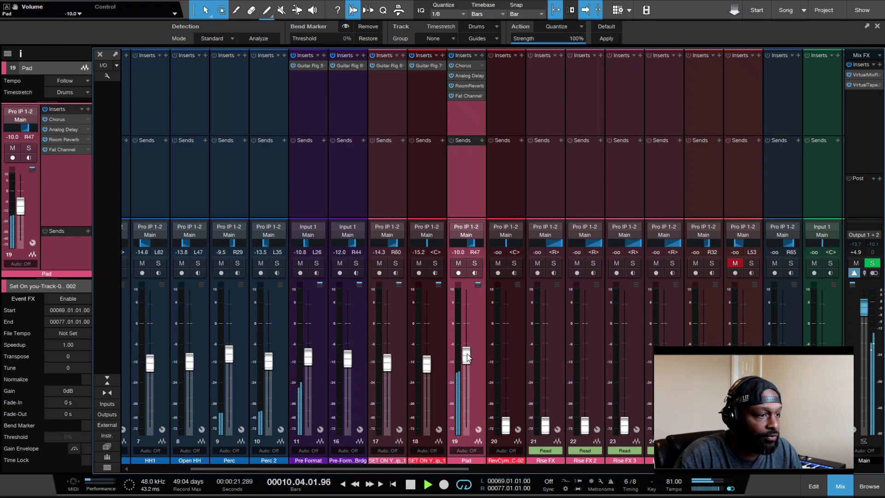
# - Stop playback and examine the arrangement of the Rise FX, Choir and Strings tracks from the first Chorus through to the Outro
pyautogui.press('F3')
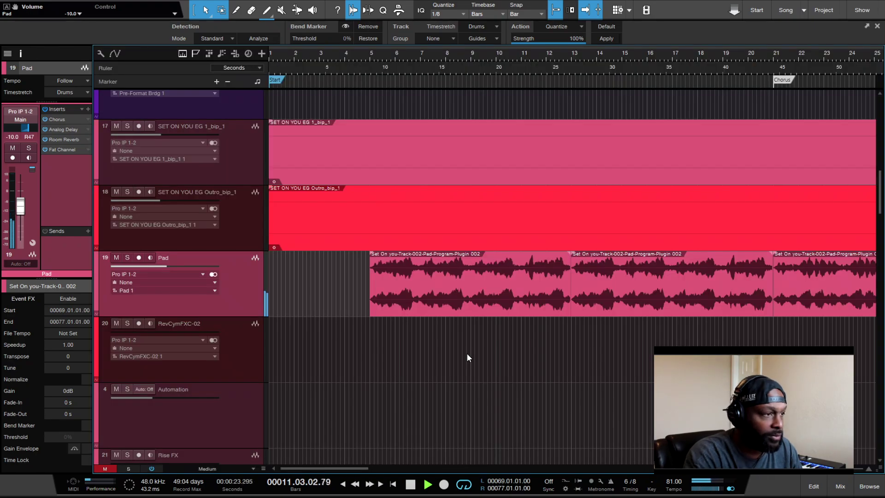
pyautogui.scroll(-3, 581, 299)
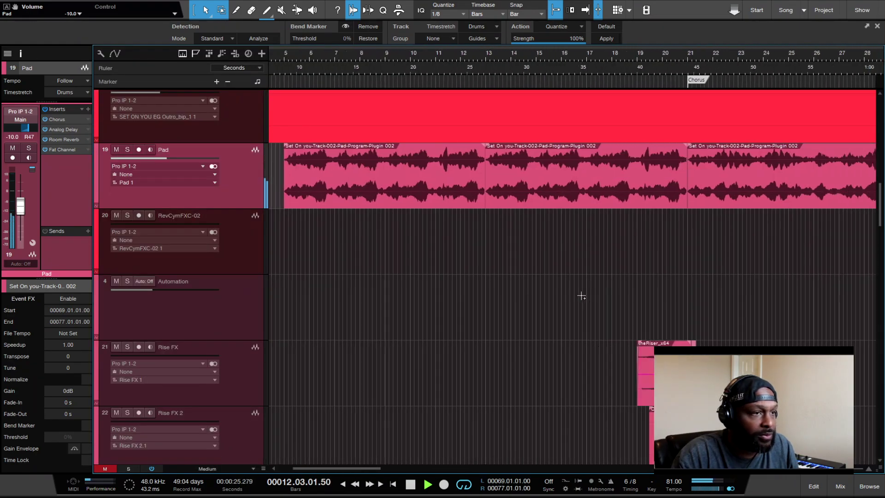
pyautogui.scroll(-1, 581, 296)
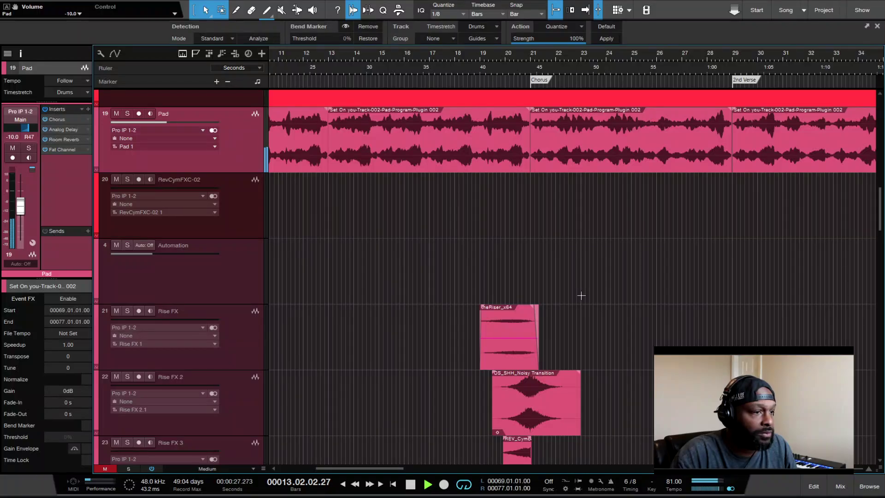
pyautogui.scroll(-4, 580, 295)
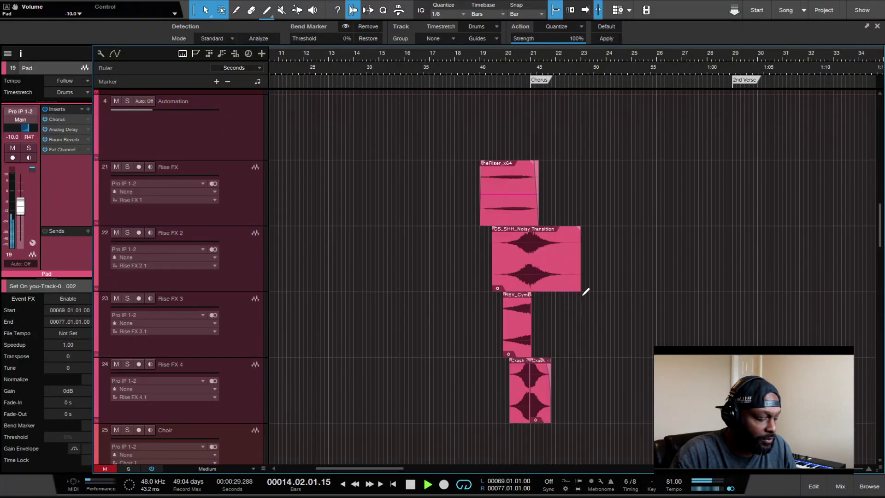
pyautogui.press('F3')
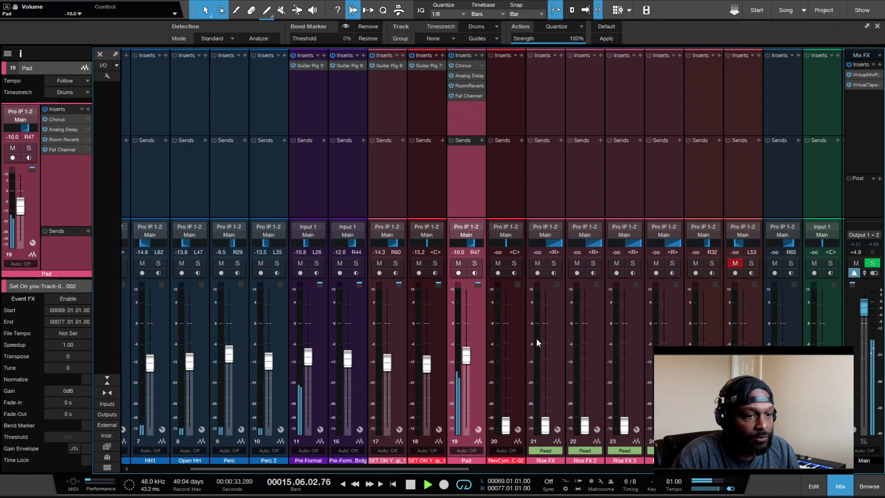
pyautogui.press('F3')
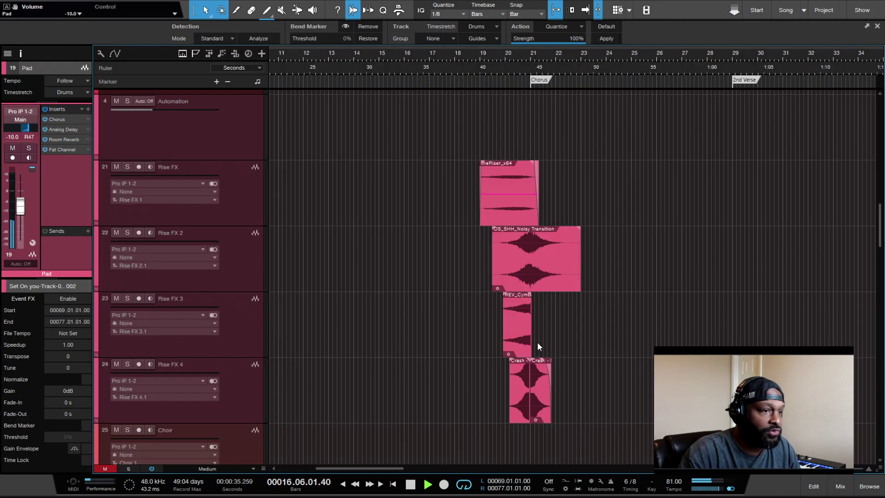
pyautogui.press('space')
pyautogui.press('f')
pyautogui.hscroll(5, 548, 333)
pyautogui.hscroll(1, 548, 332)
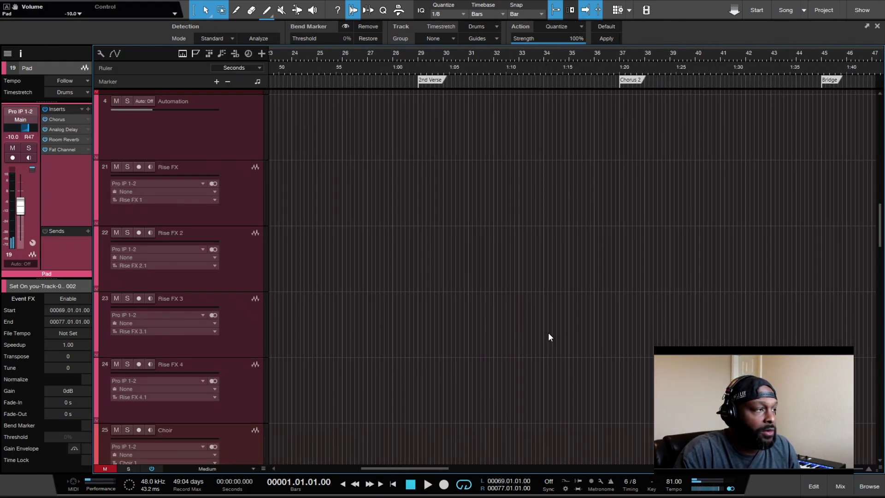
pyautogui.scroll(-3, 548, 332)
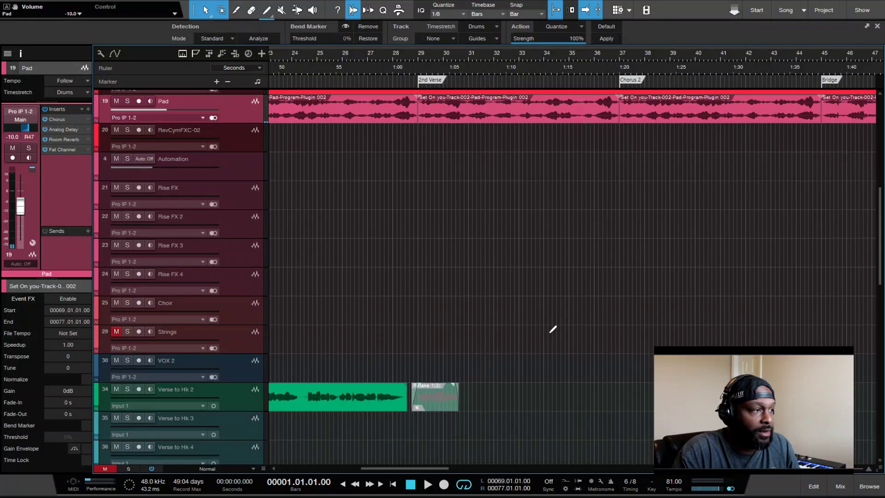
pyautogui.hscroll(3, 548, 333)
pyautogui.hscroll(10, 548, 333)
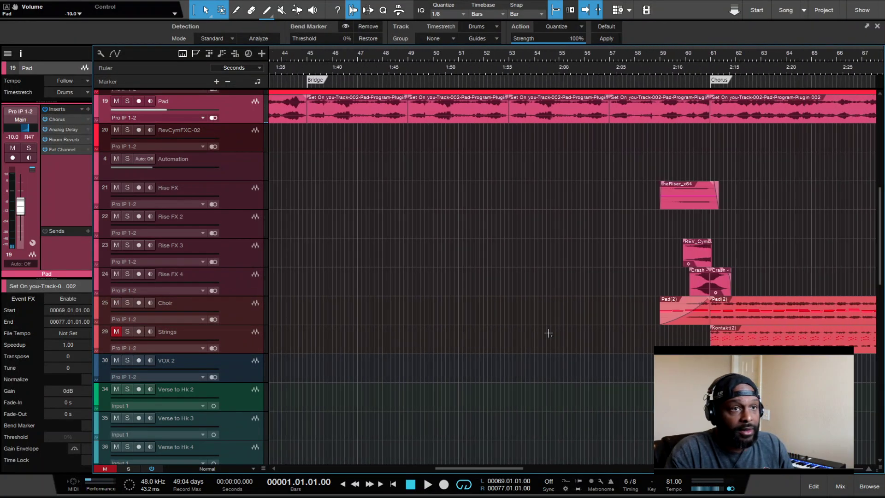
pyautogui.hscroll(4, 548, 333)
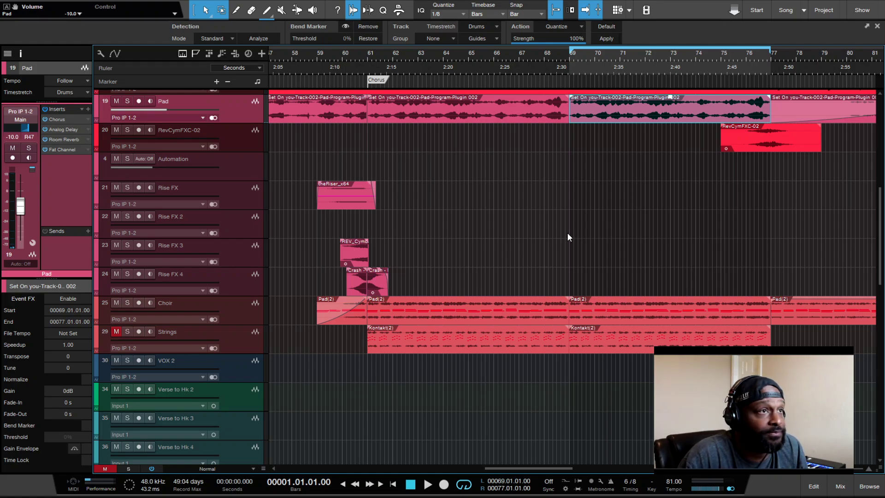
pyautogui.hscroll(4, 567, 235)
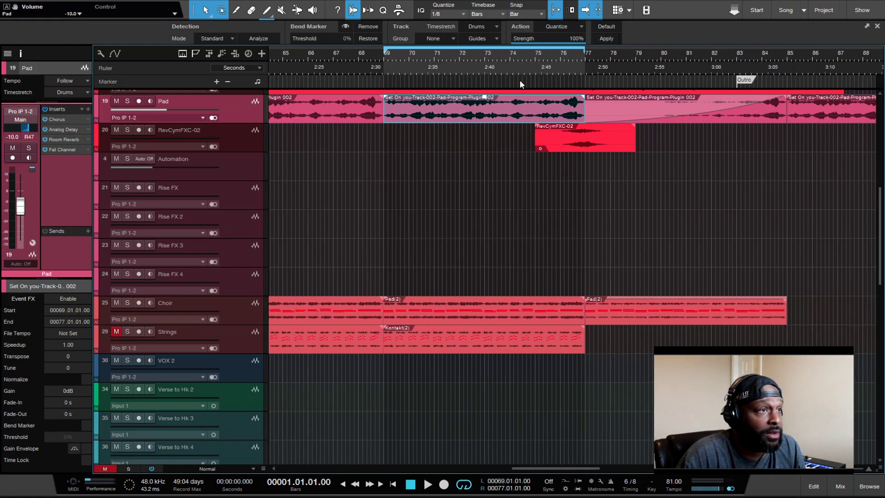
pyautogui.hscroll(-2, 475, 215)
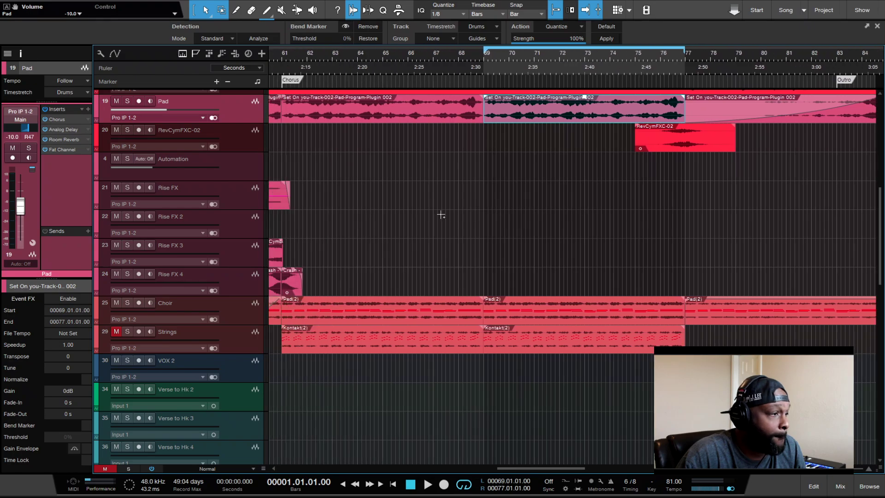
# - Disable the muted Strings track and remove it from the visible track list
pyautogui.click(240, 347)
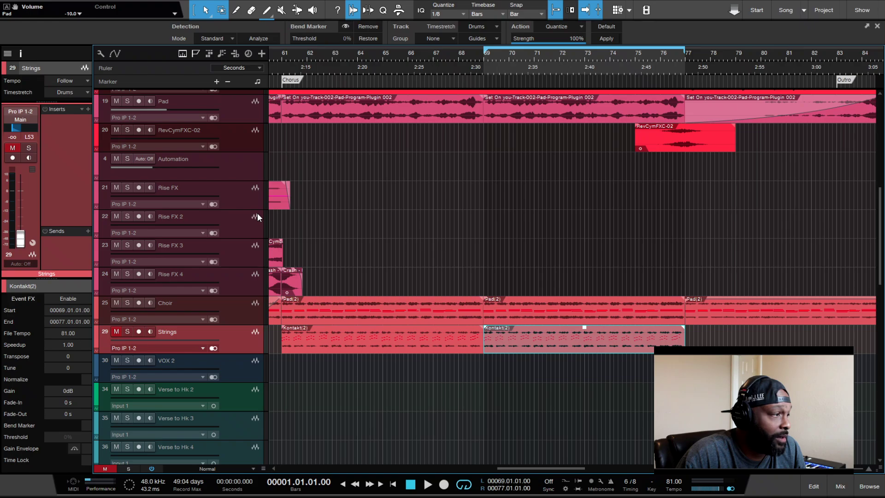
pyautogui.click(213, 348)
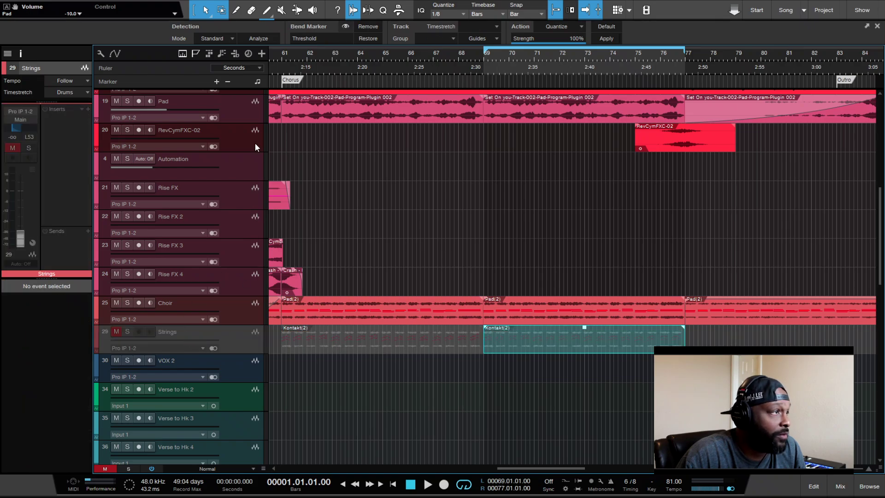
pyautogui.press('Delete')
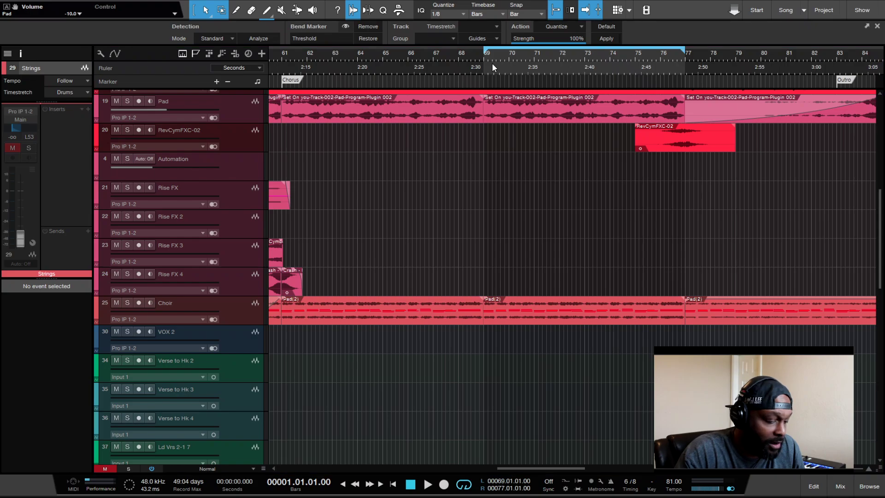
# - Start playback and raise the Choir channel fader to -27.4 dB
pyautogui.press('F3')
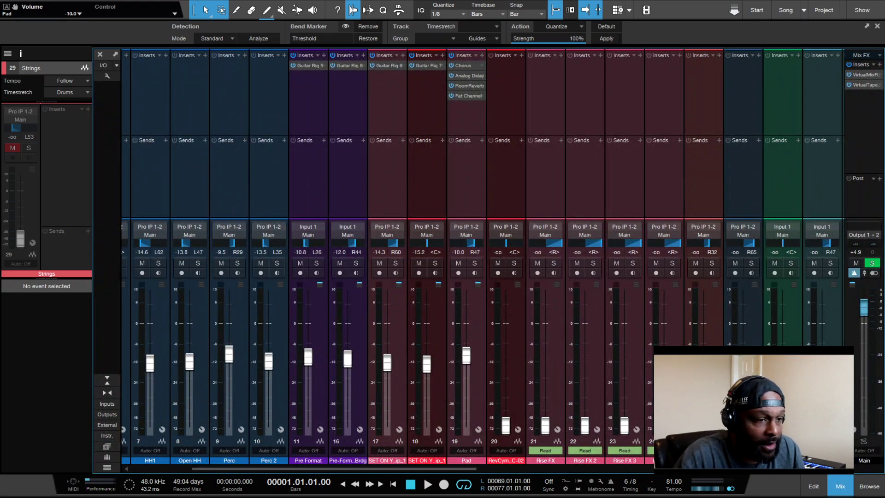
pyautogui.press('space')
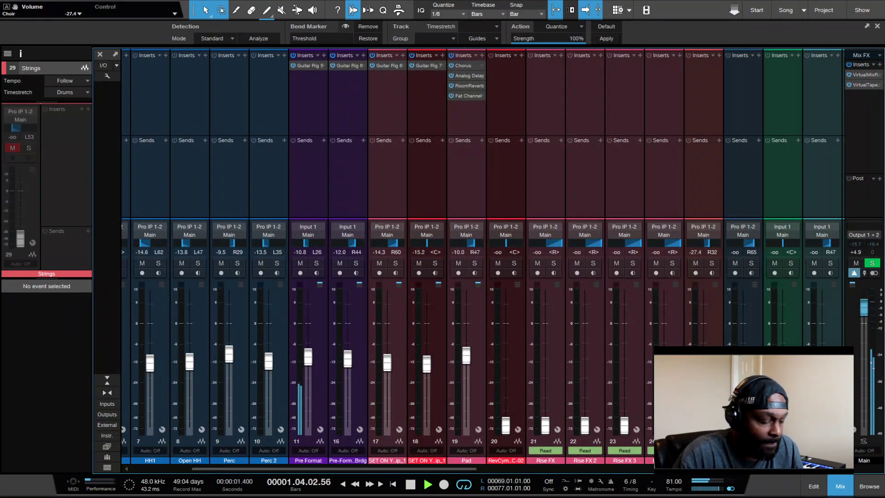
# - Stop playback, loop the Choir event spanning bars 61 to 69, and play that section
pyautogui.press('F3')
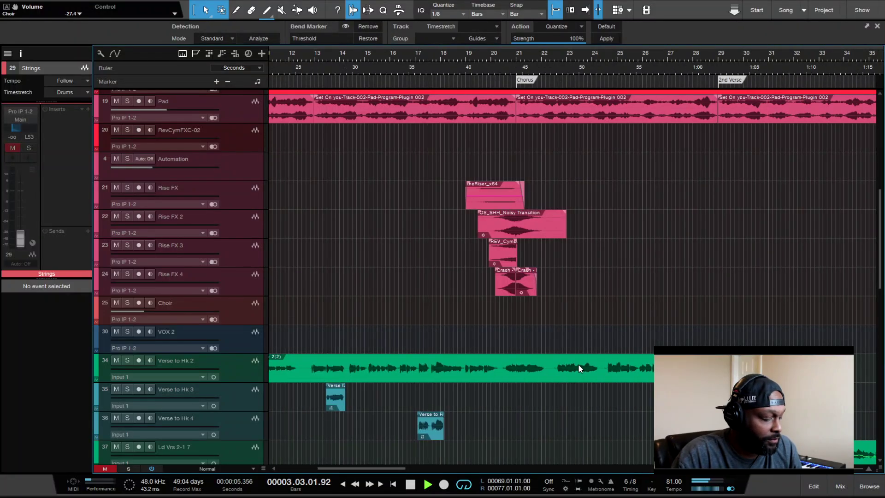
pyautogui.press('space')
pyautogui.press('f')
pyautogui.hscroll(10, 578, 364)
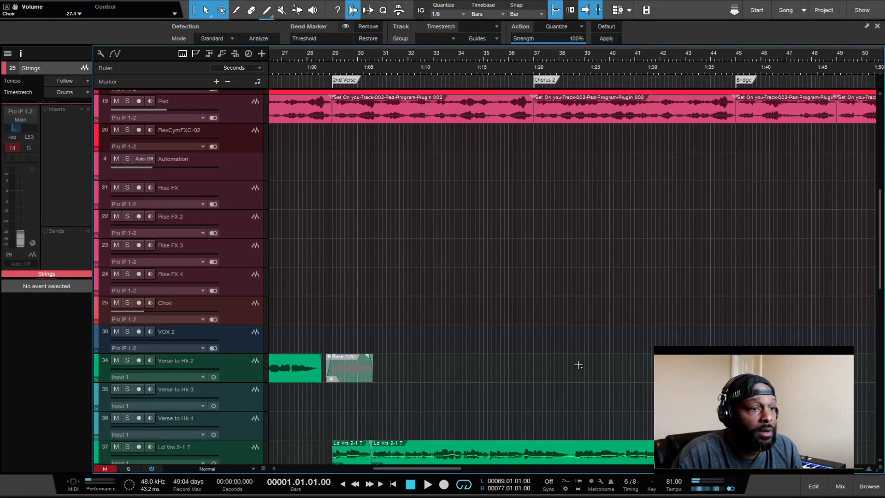
pyautogui.hscroll(6, 578, 364)
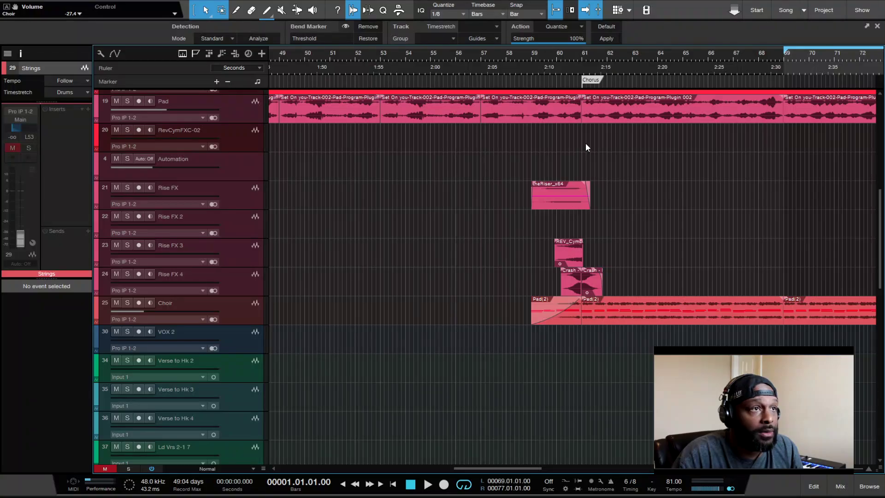
pyautogui.click(651, 322)
pyautogui.press('p')
pyautogui.press('space')
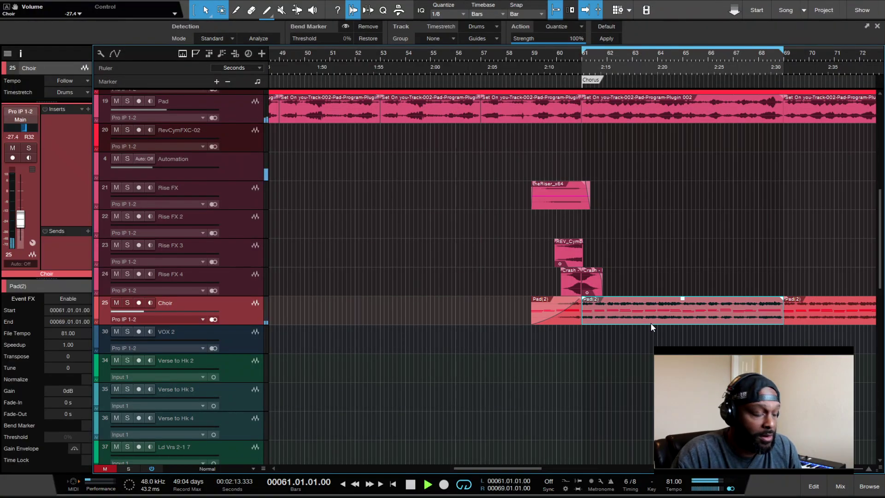
# - Raise the Choir channel fader to -11.1 dB, pan it to L32, and stop playback
pyautogui.press('F3')
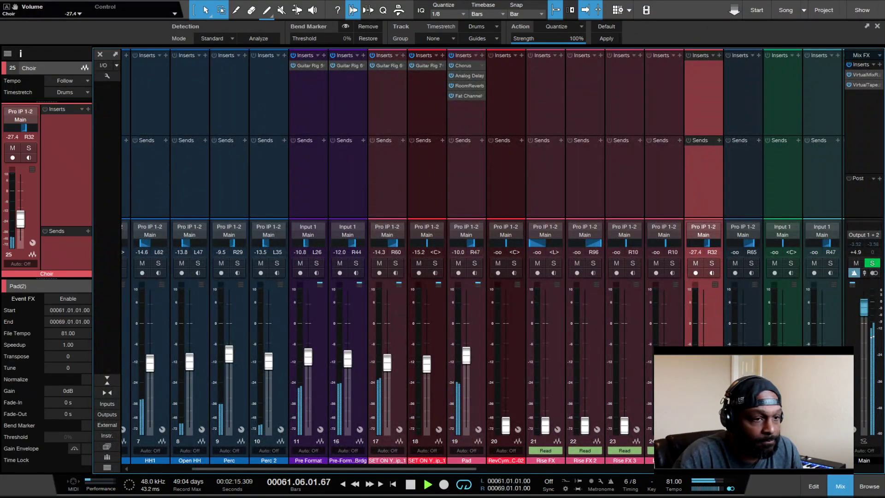
pyautogui.moveTo(695, 365); pyautogui.dragTo(695, 357)
pyautogui.moveTo(703, 249); pyautogui.dragTo(700, 243)
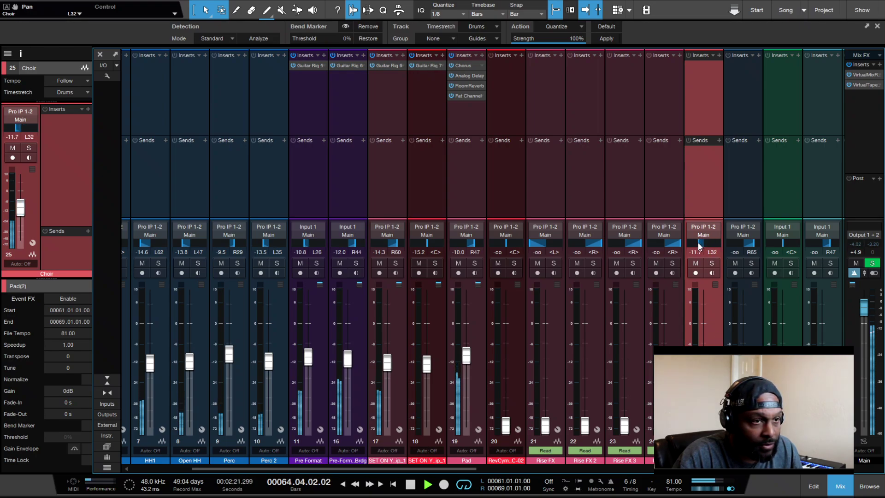
pyautogui.moveTo(695, 357); pyautogui.dragTo(694, 356)
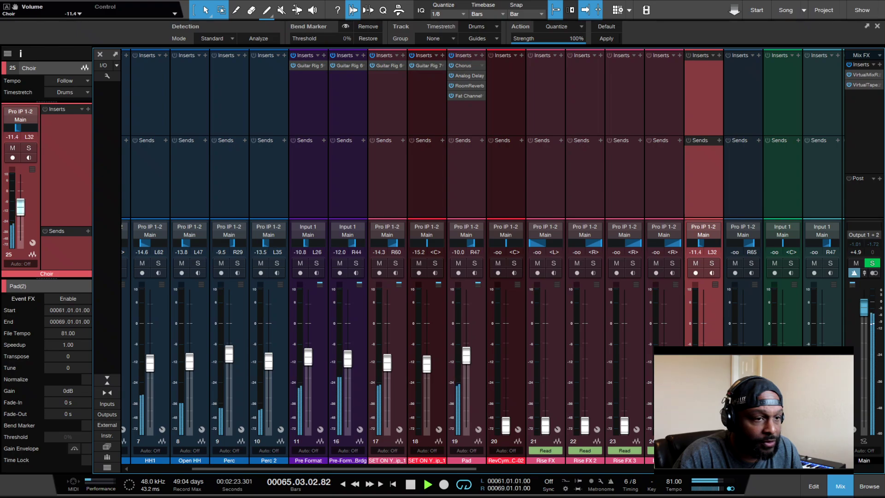
pyautogui.press('space')
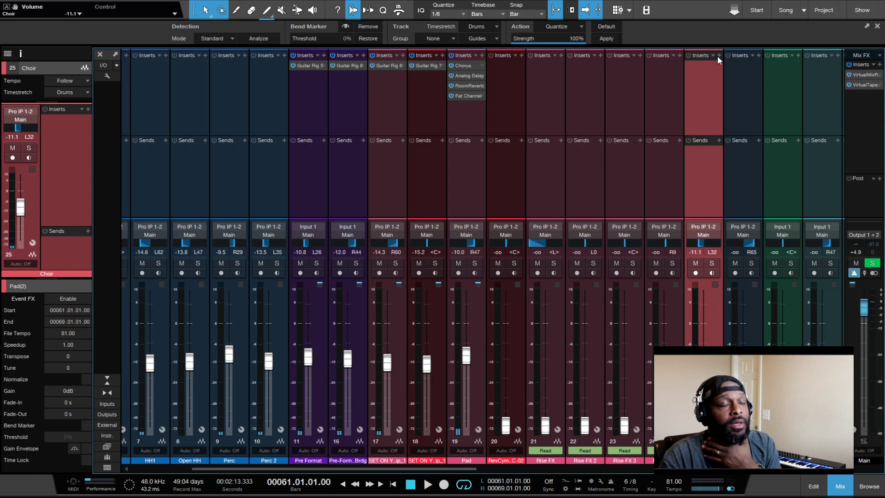
# - Solo the Choir channel and listen to it through the looped section
pyautogui.moveTo(424, 469); pyautogui.dragTo(512, 405)
pyautogui.click(529, 263)
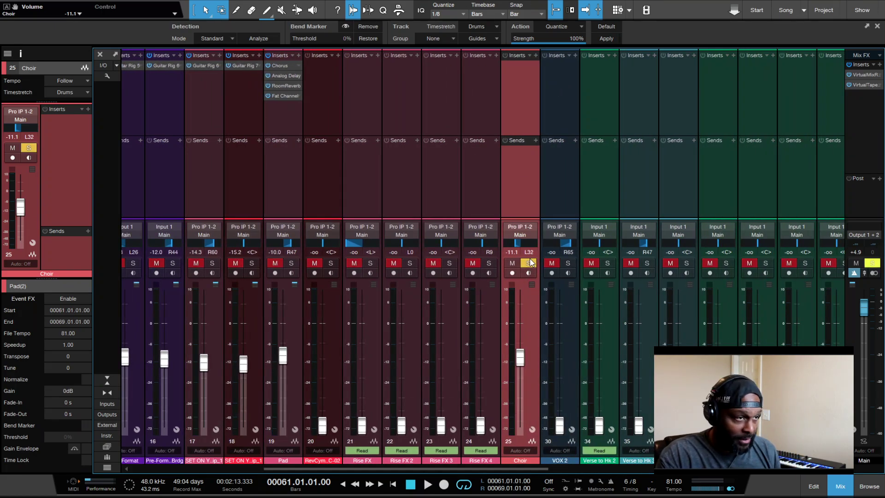
pyautogui.press('space')
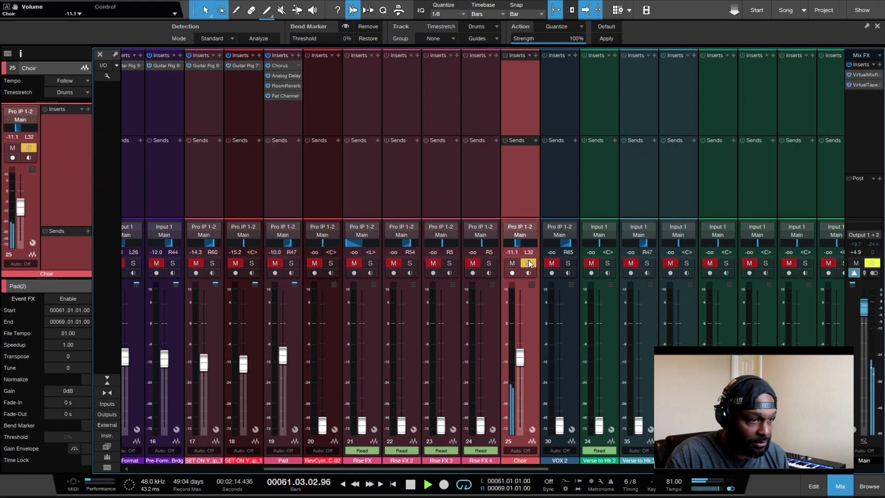
pyautogui.press('space')
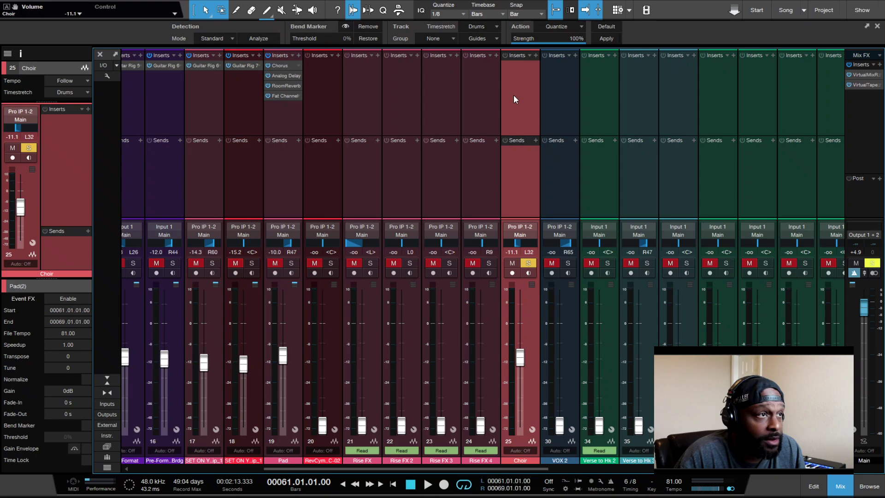
# - Apply the Backing Vocal FX chain from the Vocals chains to the Choir channel and play the looped section
pyautogui.press('F5')
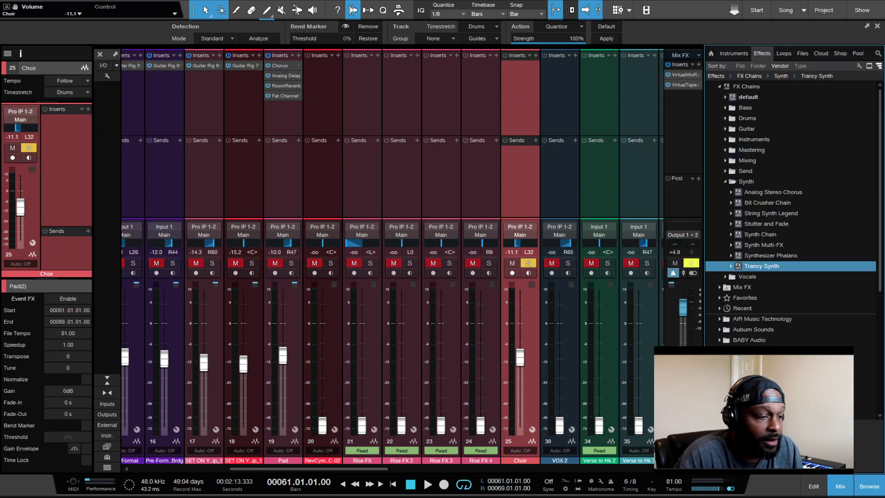
pyautogui.click(735, 182)
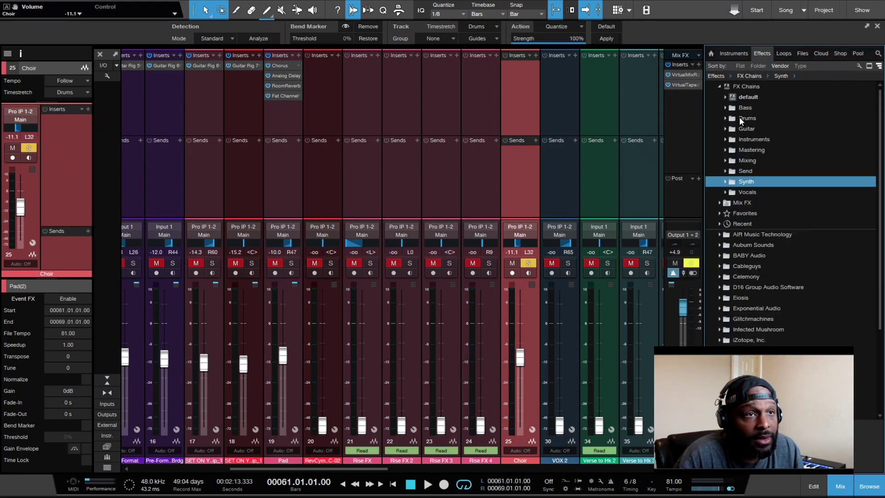
pyautogui.click(748, 191)
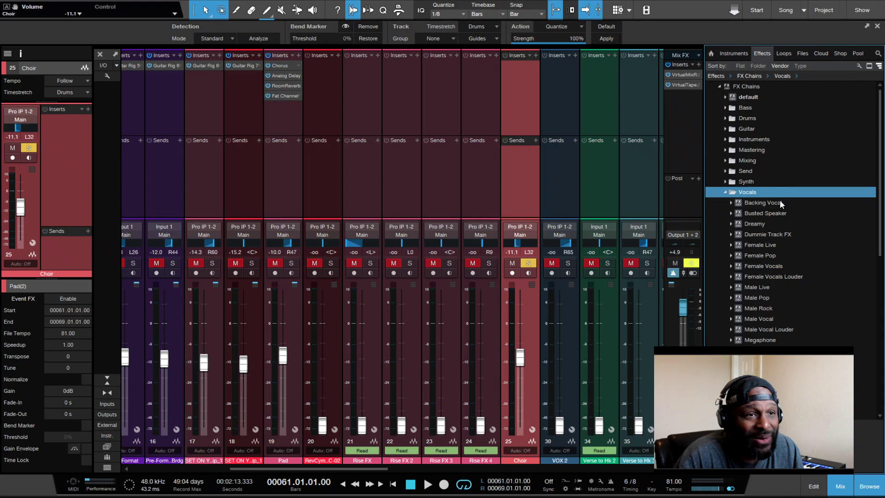
pyautogui.moveTo(778, 202); pyautogui.dragTo(515, 84)
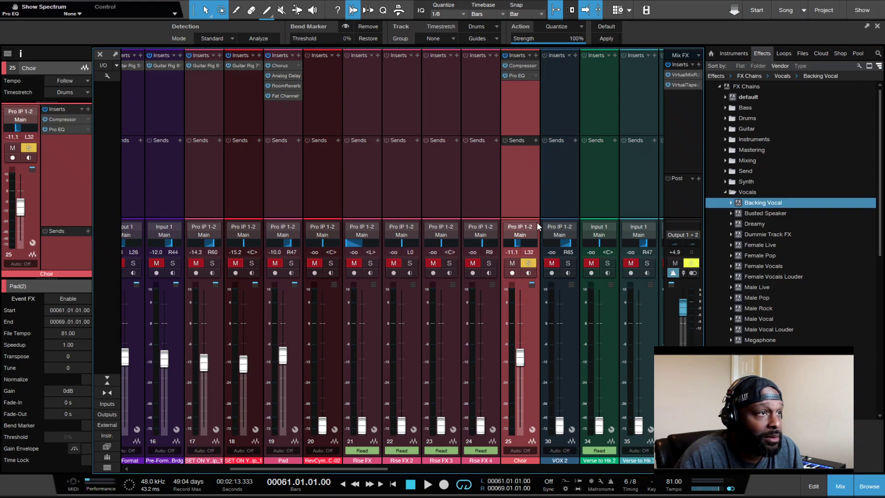
pyautogui.press('space')
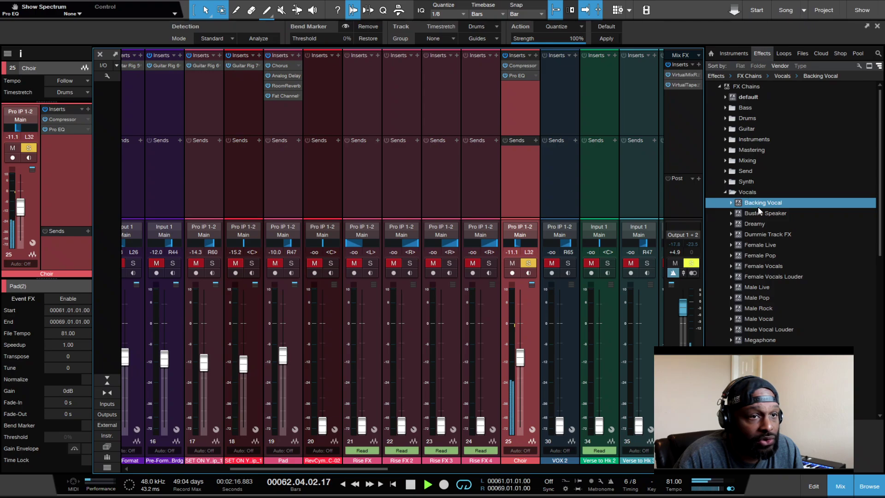
# - Try the Dreamy and Female Pop vocal FX chains on the Choir channel during playback, undoing each one
pyautogui.moveTo(754, 223); pyautogui.dragTo(515, 117)
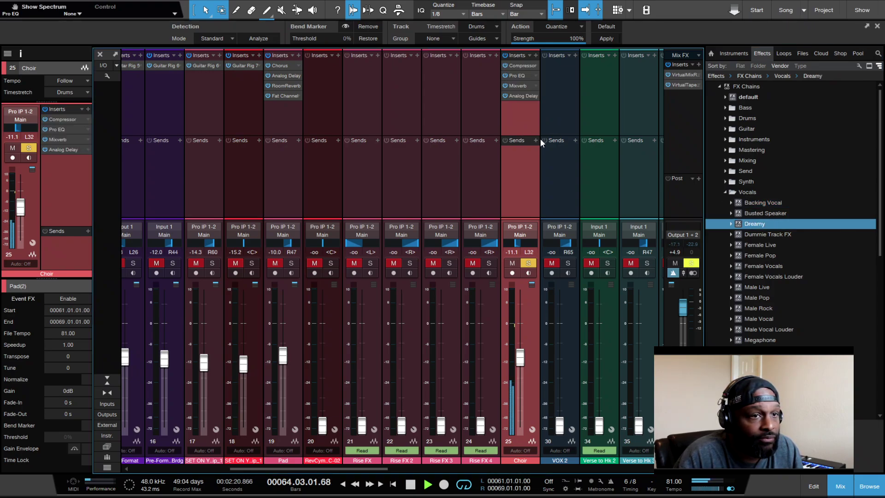
pyautogui.hotkey('ctrl', 'z')
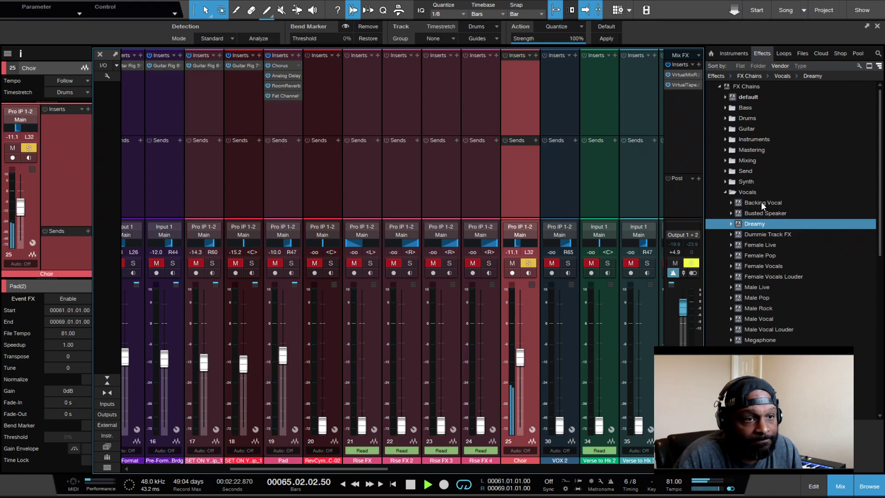
pyautogui.moveTo(770, 267); pyautogui.dragTo(661, 169)
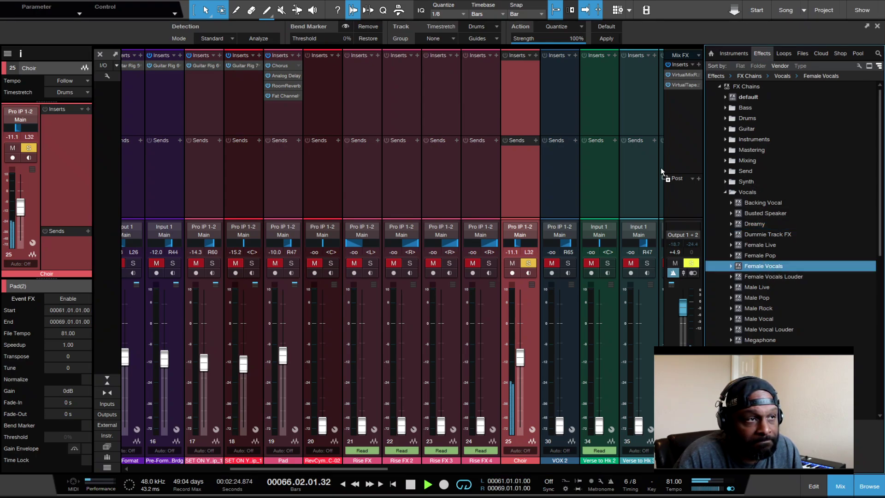
pyautogui.moveTo(519, 83)
pyautogui.mouseDown()
pyautogui.moveTo(773, 259)
pyautogui.moveTo(553, 84)
pyautogui.moveTo(527, 87)
pyautogui.mouseUp()
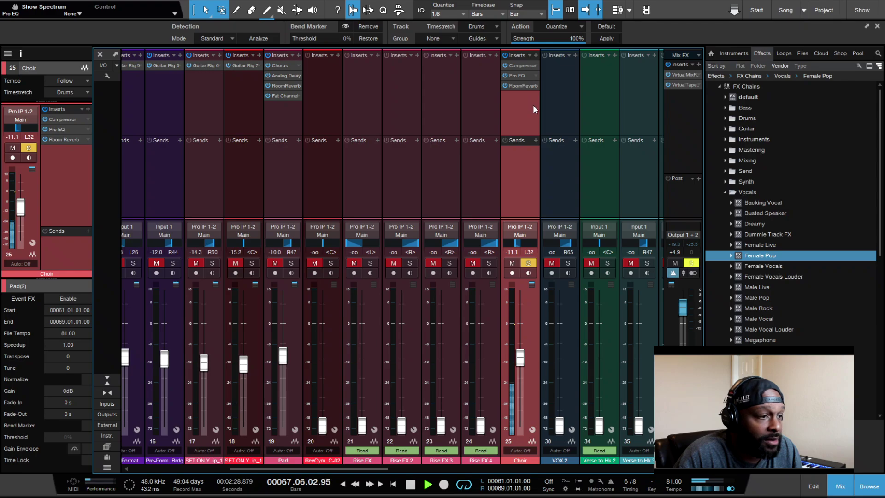
pyautogui.hotkey('ctrl', 'z')
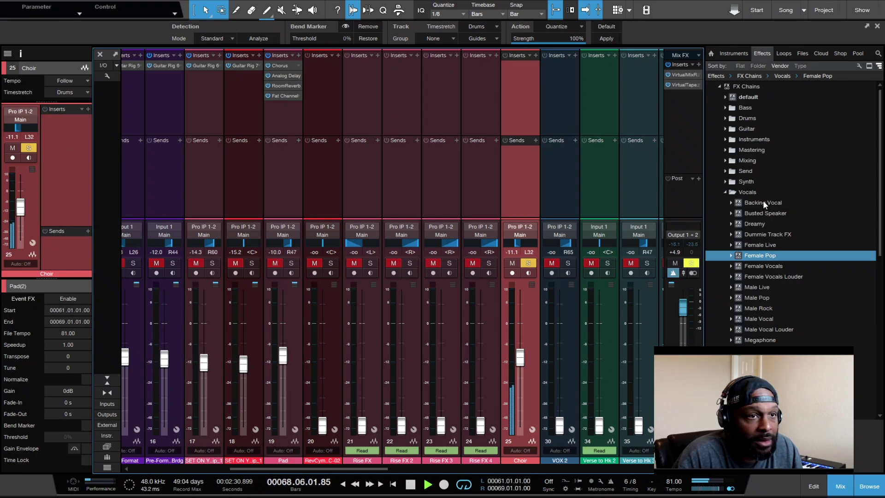
# - Add the Backing Vocal FX chain to the Choir channel again and hide the browser
pyautogui.moveTo(762, 202); pyautogui.dragTo(523, 95)
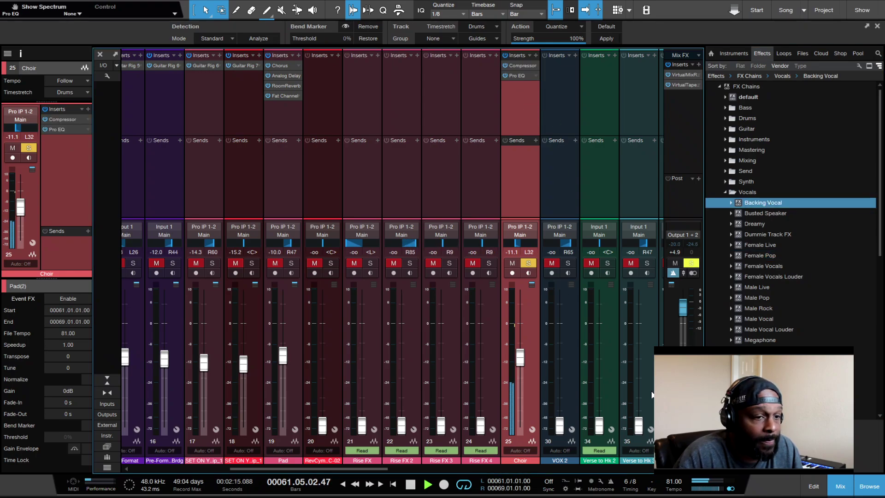
pyautogui.press('F5')
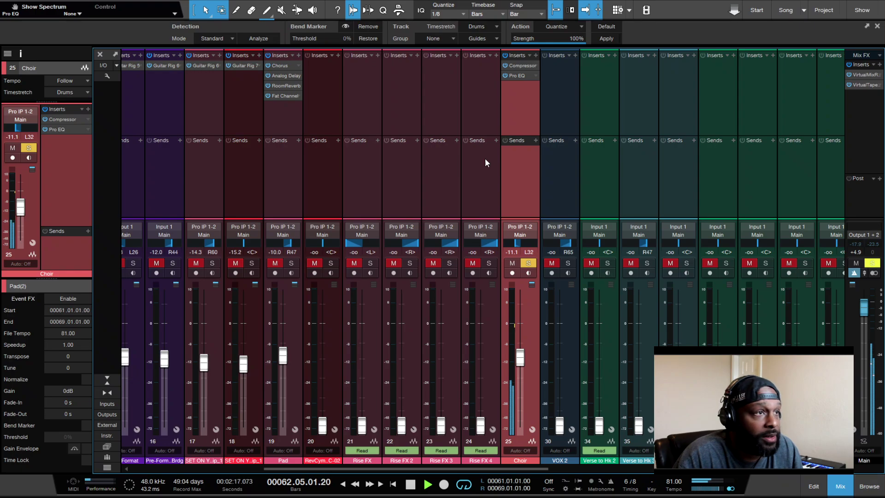
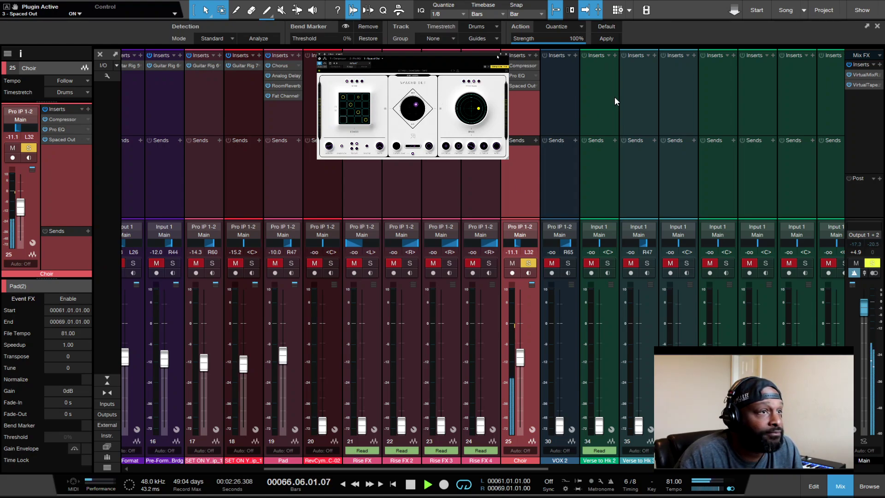
# - Unsolo the Choir channel and balance its fader against the full mix, ending at -11.1 dB
pyautogui.moveTo(523, 358)
pyautogui.mouseDown()
pyautogui.moveTo(520, 426)
pyautogui.moveTo(521, 366)
pyautogui.mouseUp()
pyautogui.press('s')
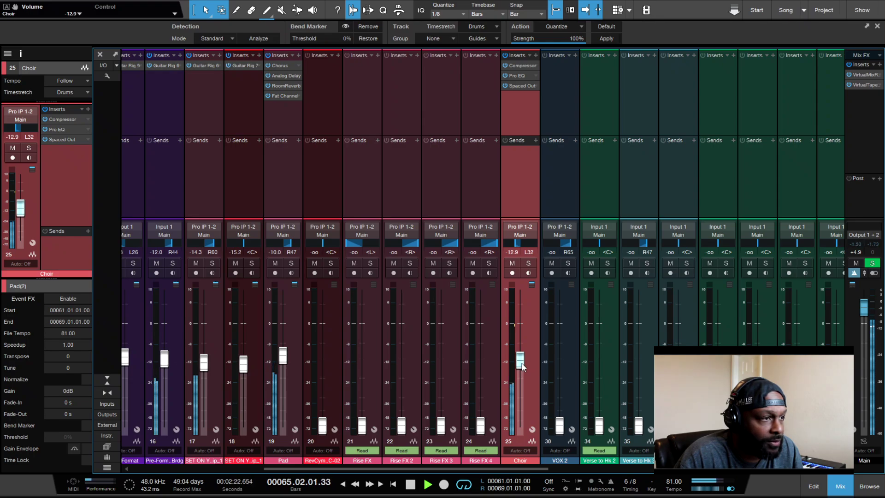
pyautogui.moveTo(522, 371); pyautogui.dragTo(522, 367)
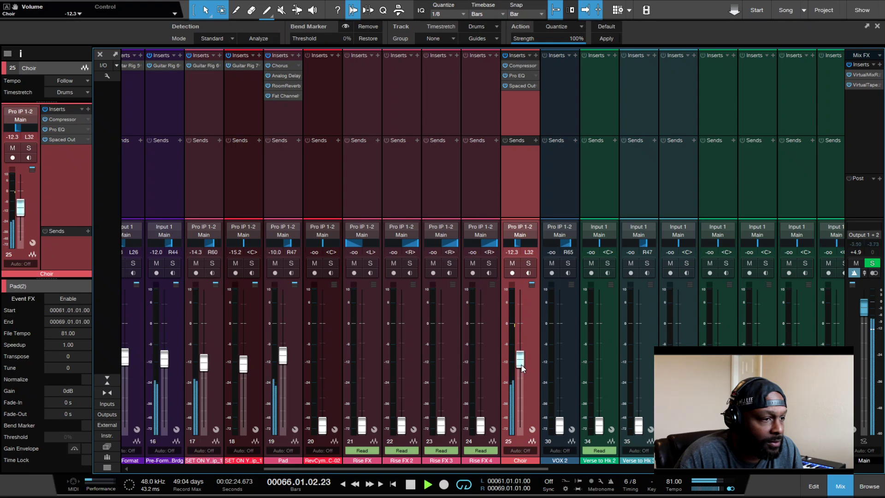
pyautogui.scroll(3, 522, 368)
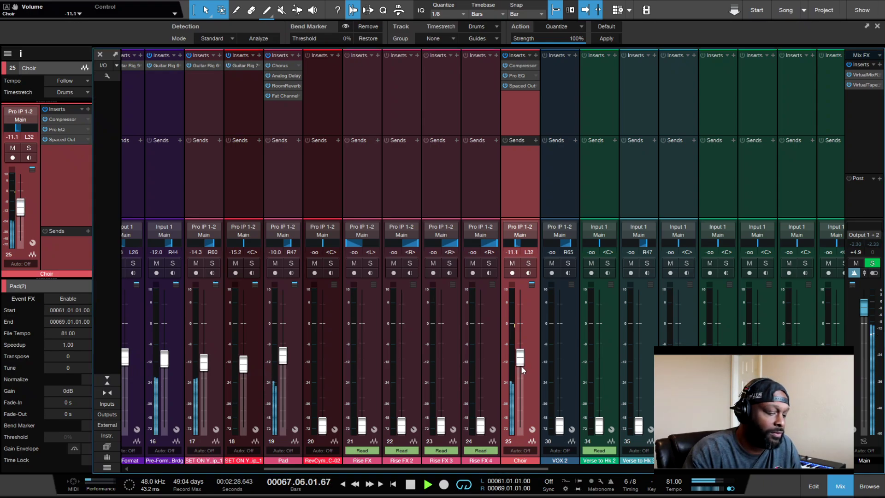
# - Stop playback, switch to the arrangement and move the Choir track directly below the Pad track
pyautogui.press('F3')
pyautogui.press('space')
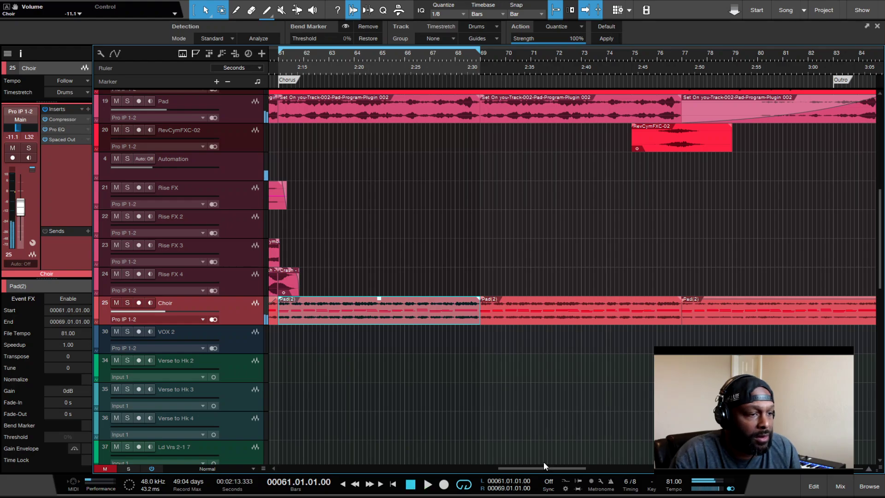
pyautogui.moveTo(543, 466); pyautogui.dragTo(501, 467)
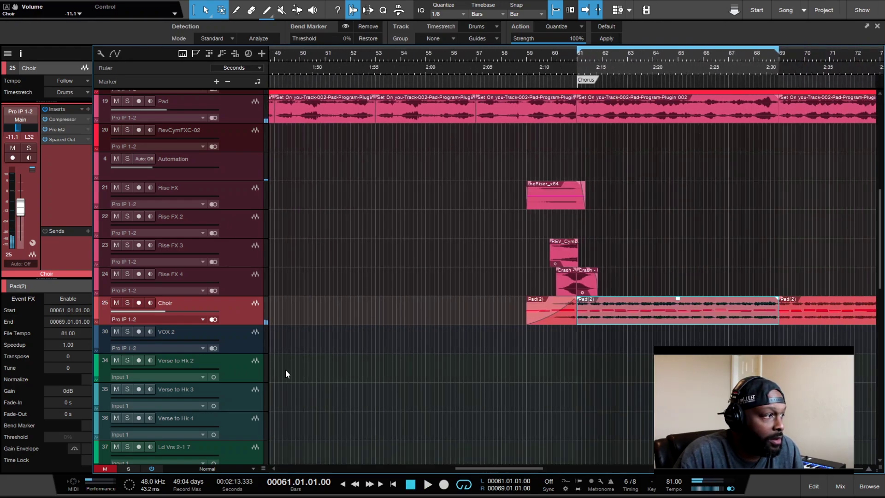
pyautogui.moveTo(245, 145); pyautogui.dragTo(245, 130)
# - Play from bar 19, raise the Rise FX track's fader to -13.9 dB, and stop playback
pyautogui.moveTo(523, 466); pyautogui.dragTo(409, 460)
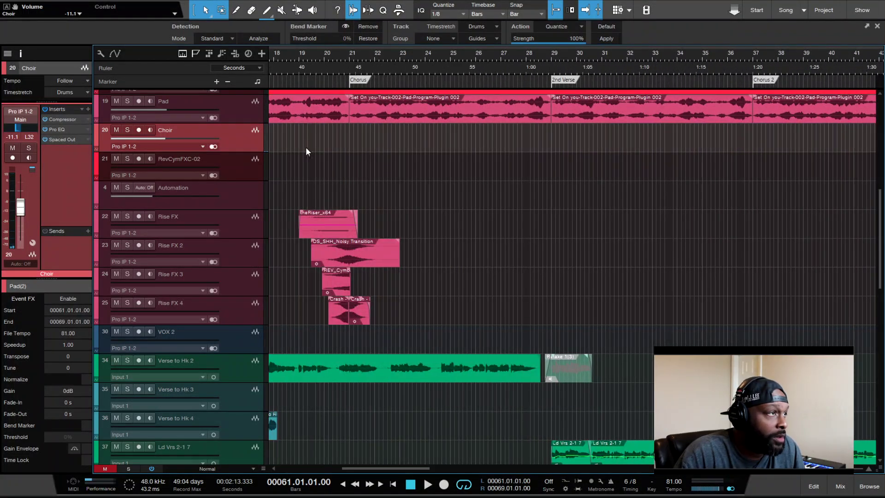
pyautogui.click(298, 52)
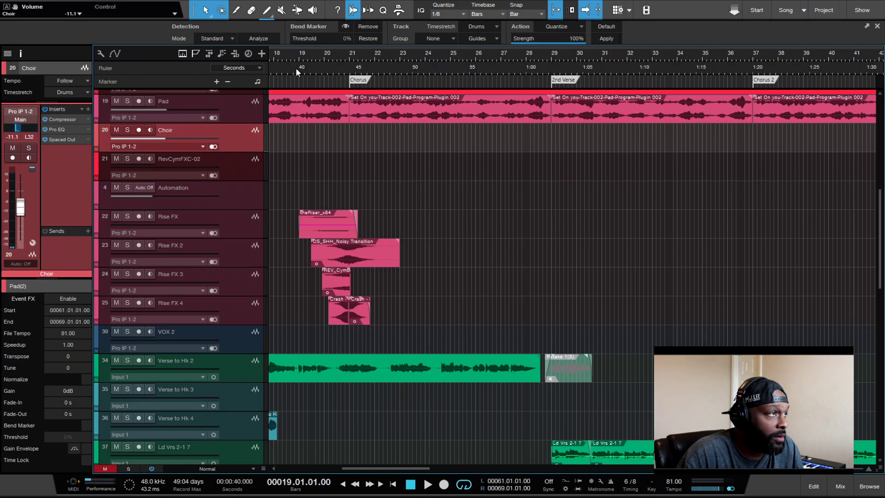
pyautogui.click(229, 225)
pyautogui.press('space')
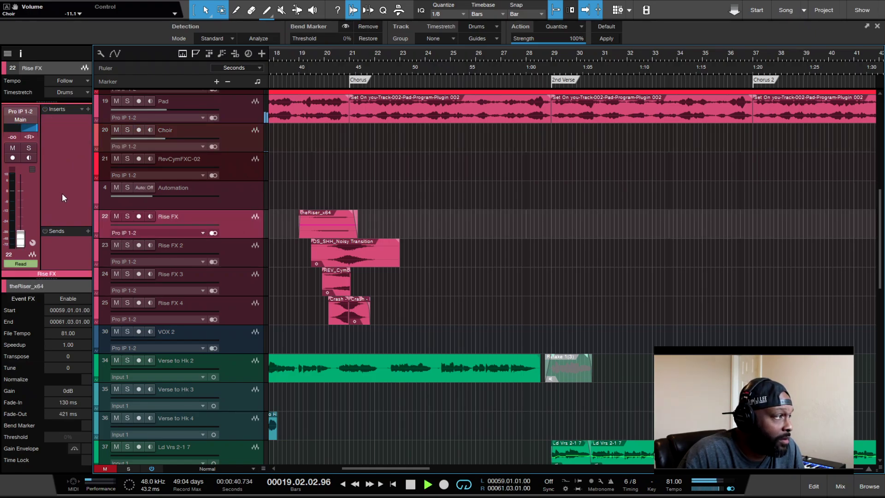
pyautogui.moveTo(24, 248); pyautogui.dragTo(19, 216)
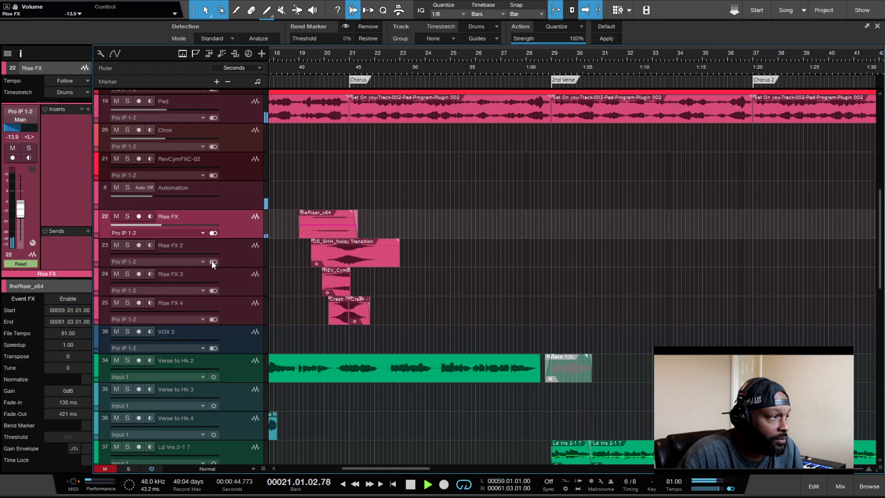
pyautogui.press('space')
# - Replay the section, raising the Rise FX 2 fader to -18.3 dB and bringing up the Rise FX 3 fader
pyautogui.click(231, 260)
pyautogui.press('space')
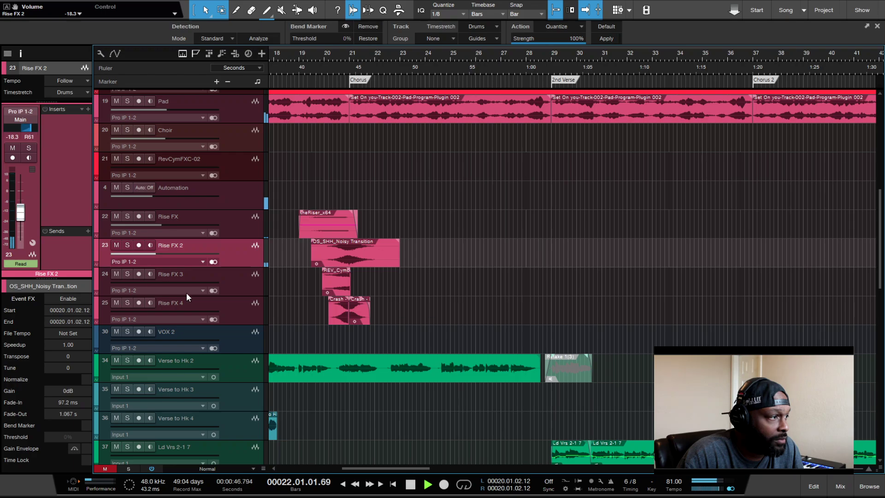
pyautogui.click(226, 295)
pyautogui.moveTo(17, 239); pyautogui.dragTo(21, 216)
pyautogui.press('space')
# - Play the section, raise the Rise FX 4 track's fader to -21.5 dB, and stop playback
pyautogui.click(238, 312)
pyautogui.press('space')
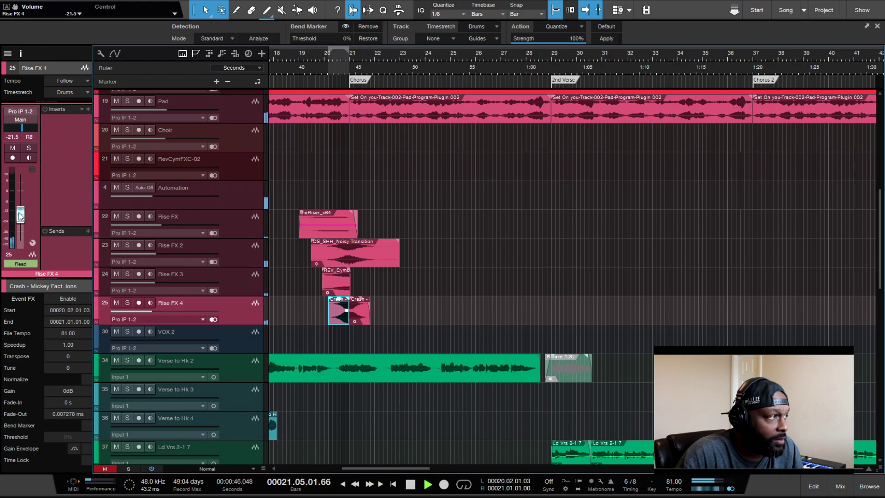
pyautogui.press('space')
# - Audition the Repeater delay on Rise FX 4 through repeated playback, setting Mix Left to 56% and turning on Analog Feedback
pyautogui.press('space')
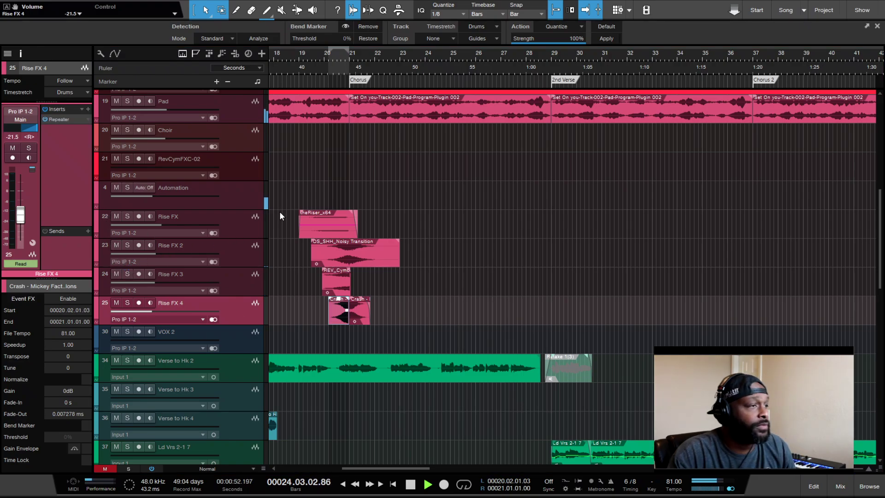
pyautogui.press('space')
pyautogui.press('space')
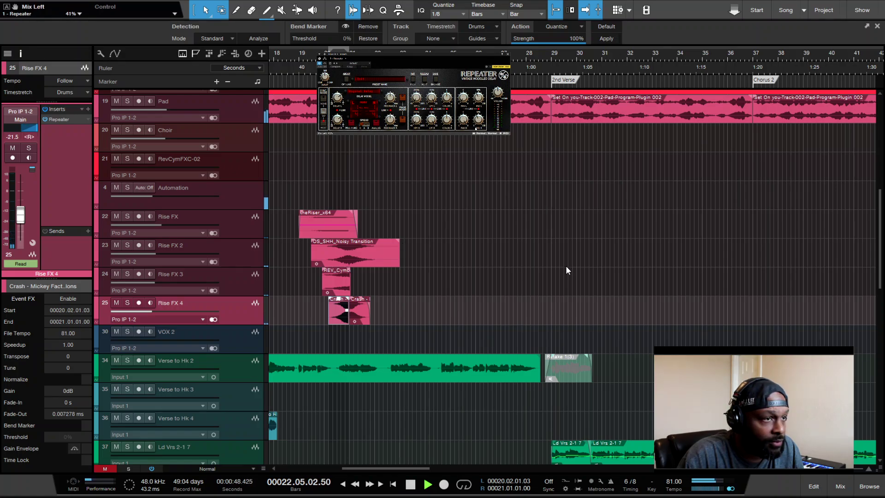
pyautogui.press('space')
pyautogui.press('space')
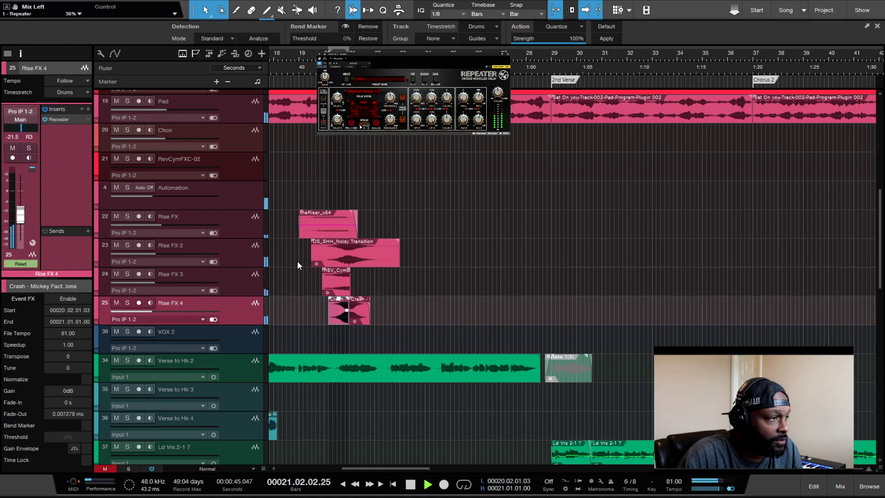
pyautogui.press('space')
pyautogui.press('space')
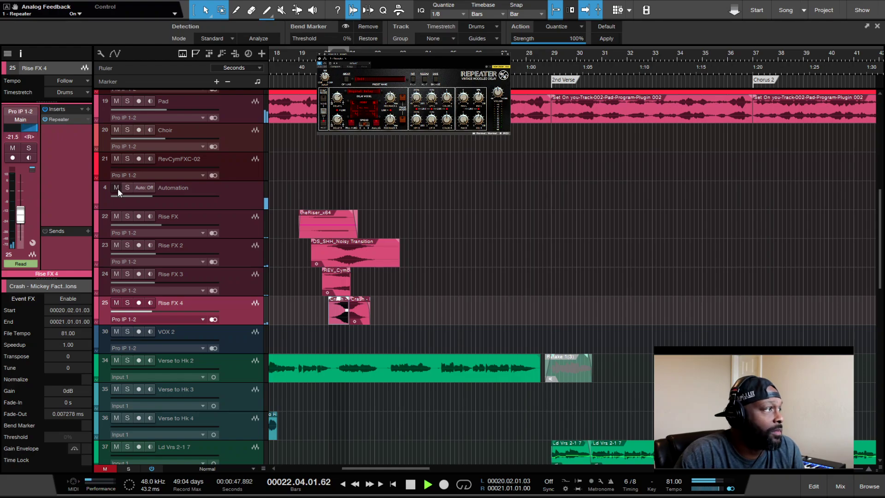
# - Stop playback, insert VerbSuite Classics on Rise FX 4, set its Dry/Wet to 63.7%, and replay the section
pyautogui.press('space')
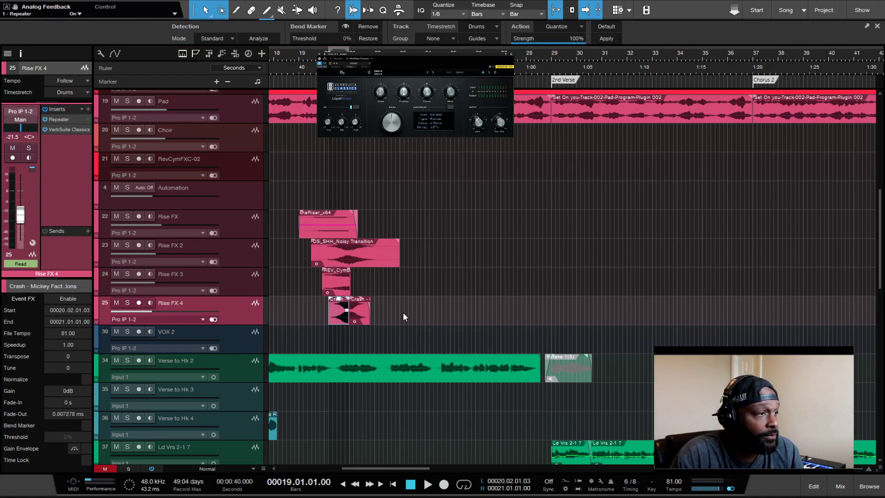
pyautogui.press('space')
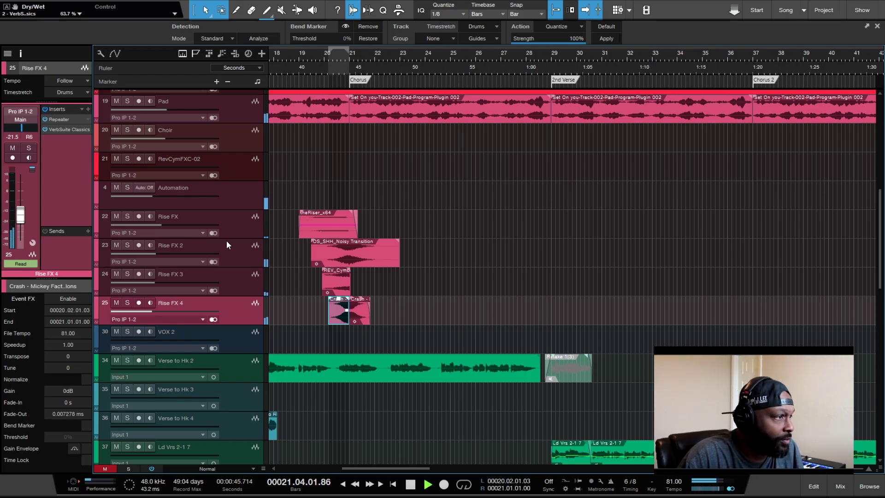
# - Lower the four Rise FX tracks together, bringing Rise FX to -16.5 dB, then stop playback and check their levels in the mixer
pyautogui.keyDown('shift'); pyautogui.click(247, 230); pyautogui.keyUp('shift')
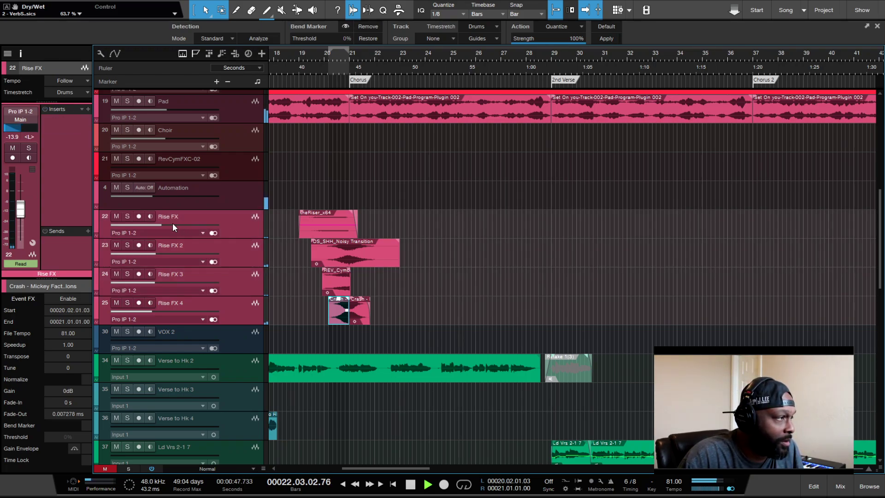
pyautogui.moveTo(172, 223); pyautogui.dragTo(169, 223)
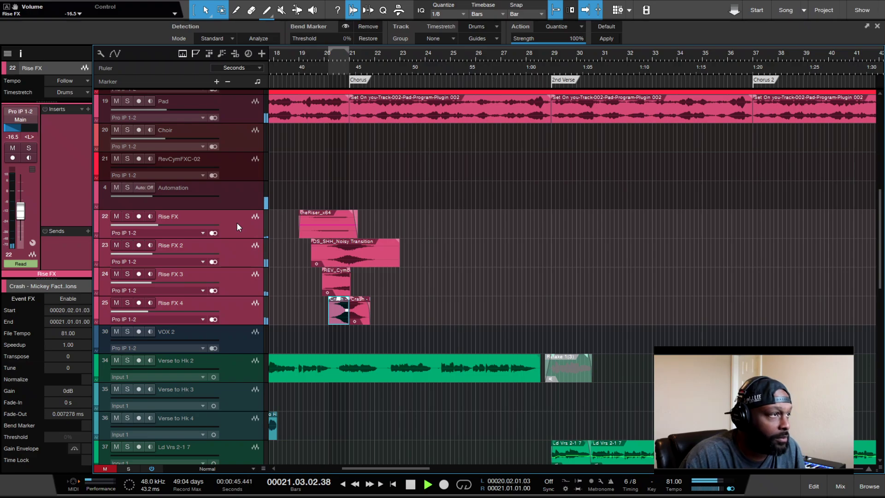
pyautogui.press('space')
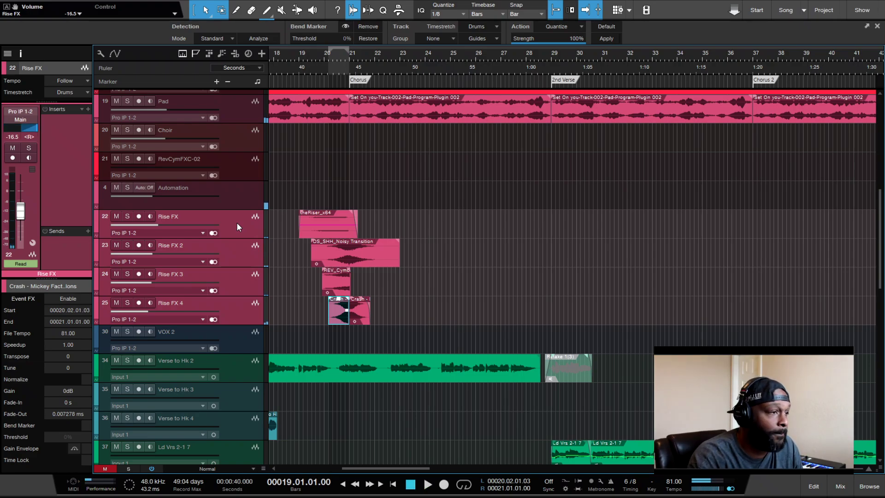
pyautogui.press('F3')
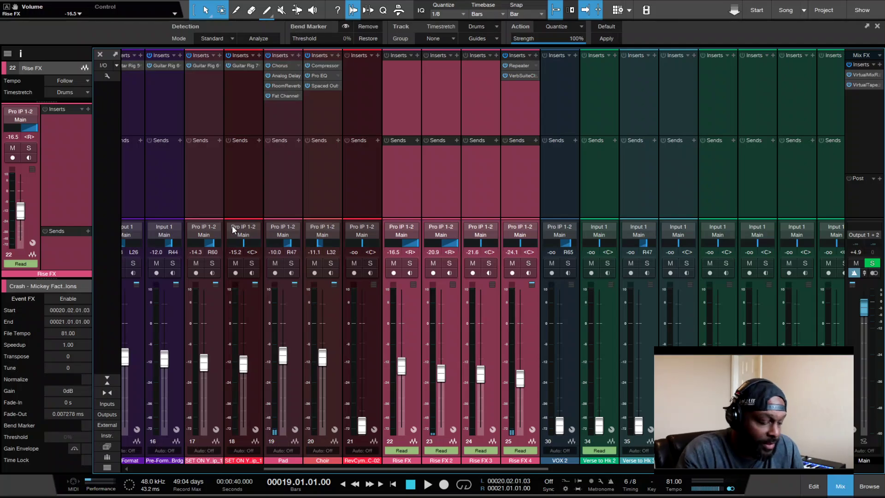
pyautogui.press('F3')
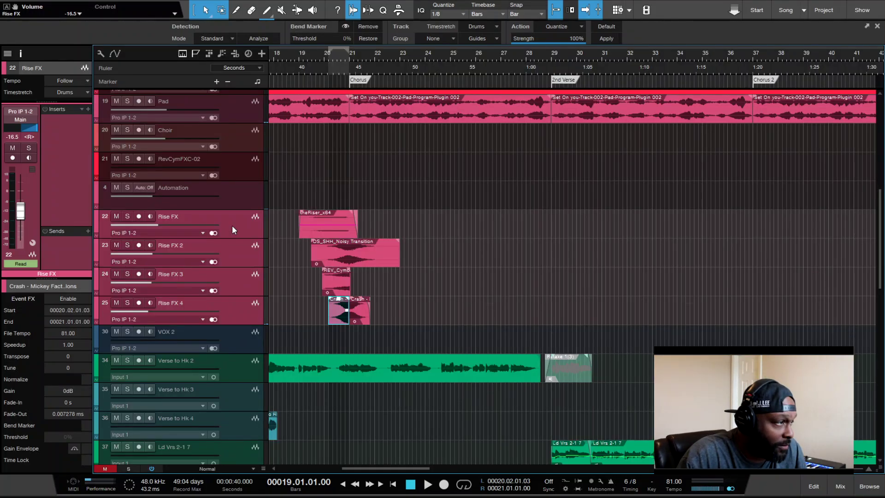
# - Show the automation envelopes of the Rise FX tracks around bar 21, examine their pan curves, and hide them again
pyautogui.scroll(1, 231, 225)
pyautogui.scroll(1, 251, 286)
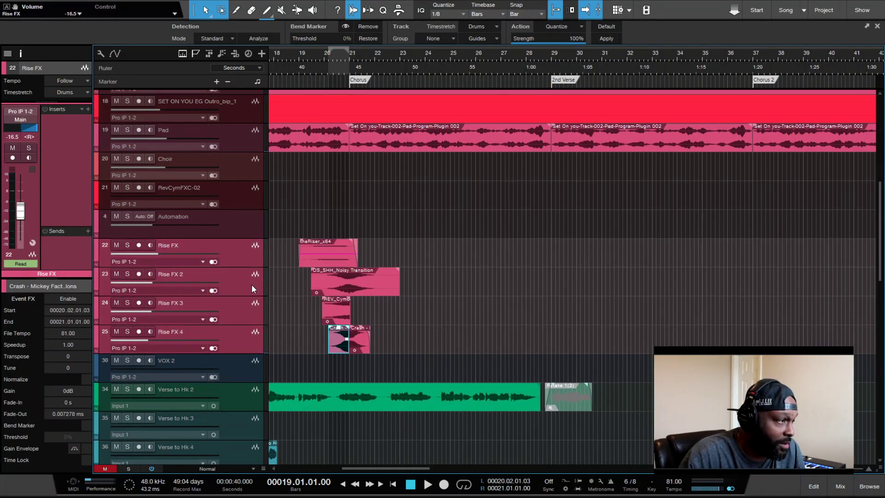
pyautogui.hotkey('shift', 'e')
pyautogui.press('e')
pyautogui.press('e')
pyautogui.press('e')
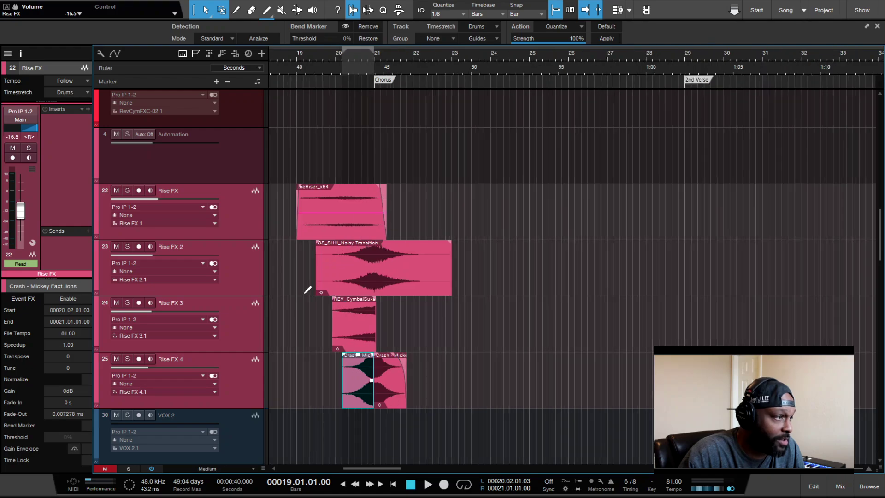
pyautogui.click(115, 53)
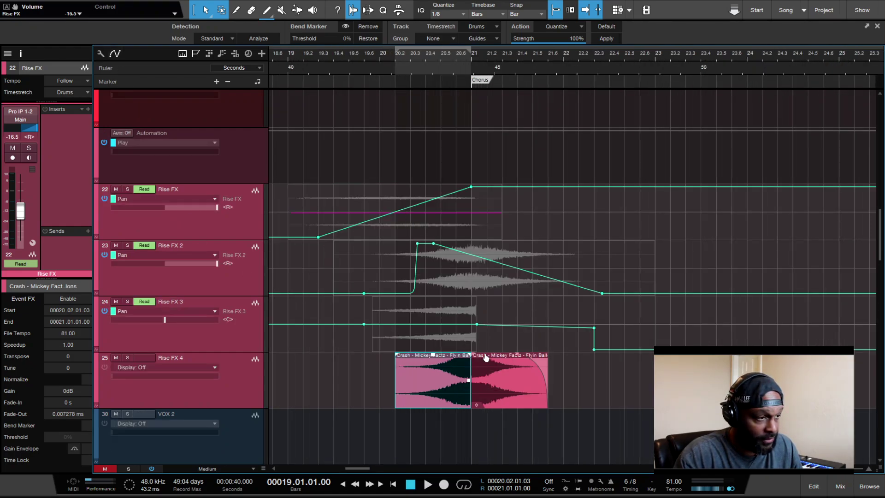
pyautogui.click(117, 53)
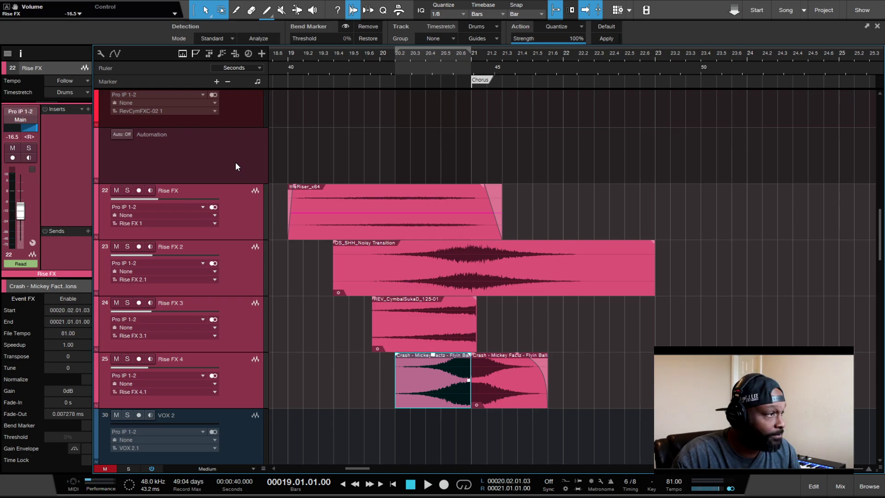
pyautogui.hotkey('shift', 'w')
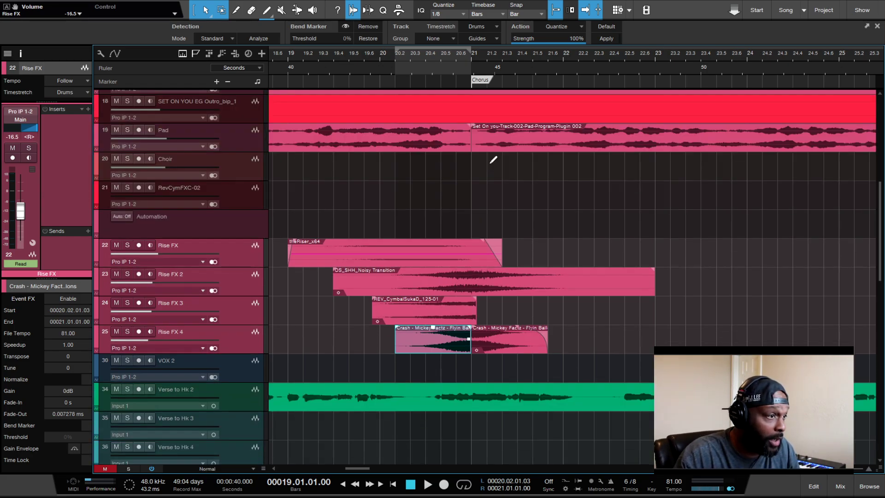
# - Play the RevCymFXC-02 event from bar 75, raise its track fader to -15.2 dB, and stop playback
pyautogui.scroll(-5, 493, 160)
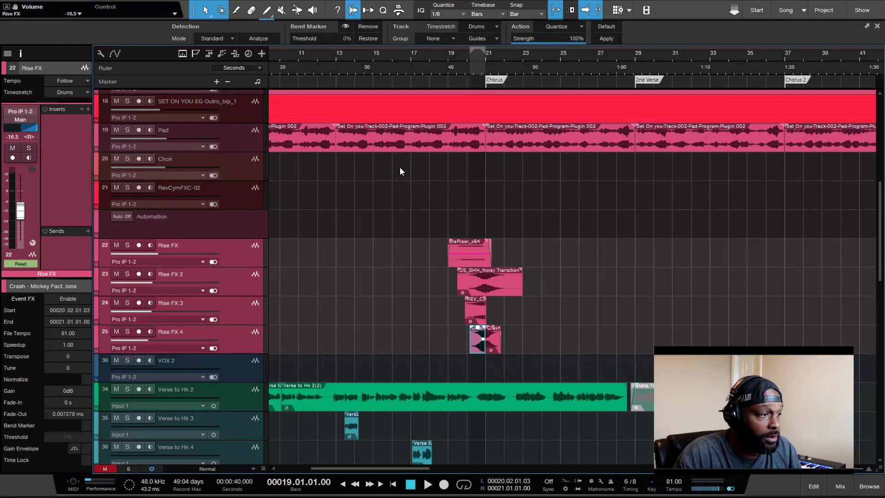
pyautogui.hscroll(10, 400, 171)
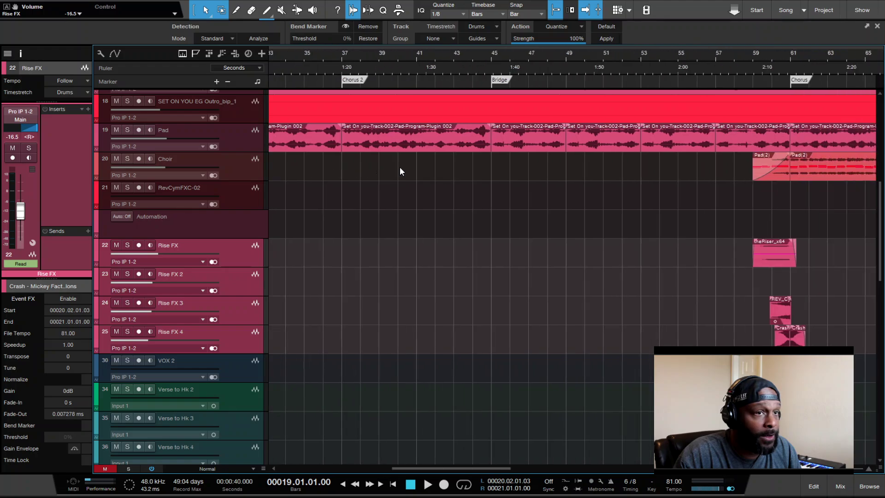
pyautogui.hscroll(12, 400, 169)
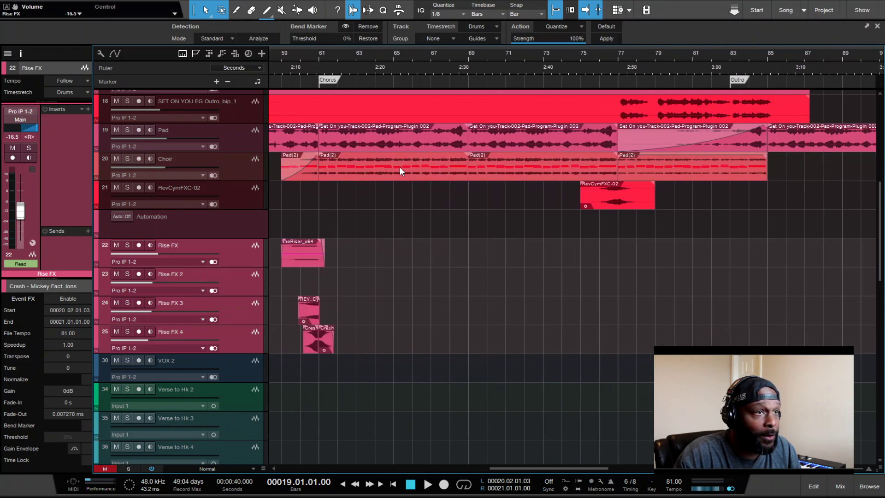
pyautogui.hscroll(2, 400, 168)
pyautogui.click(242, 198)
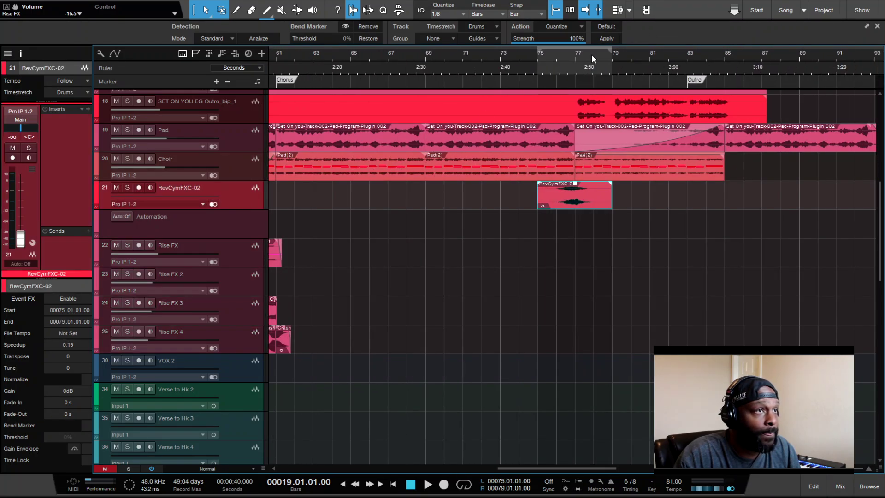
pyautogui.click(538, 56)
pyautogui.press('space')
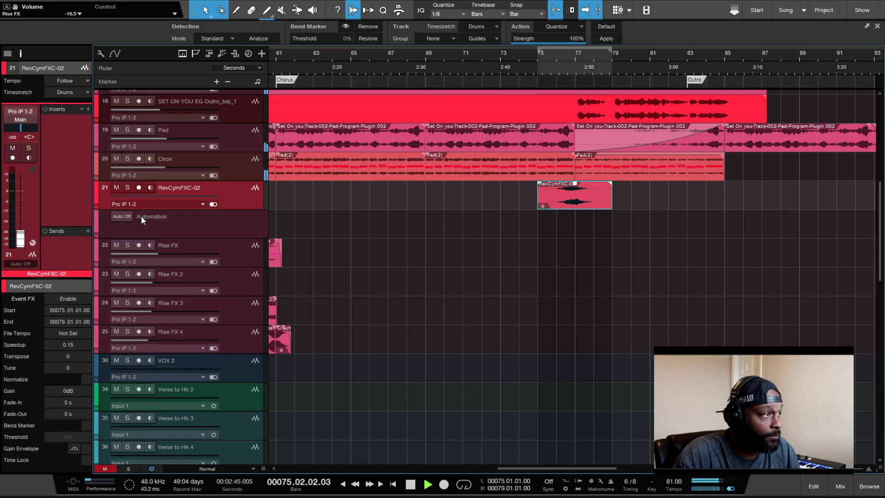
pyautogui.moveTo(20, 238); pyautogui.dragTo(19, 212)
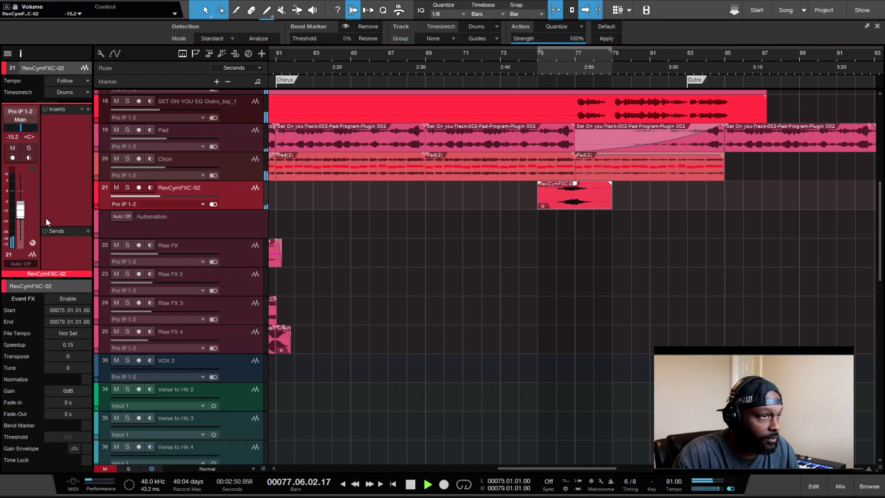
pyautogui.press('space')
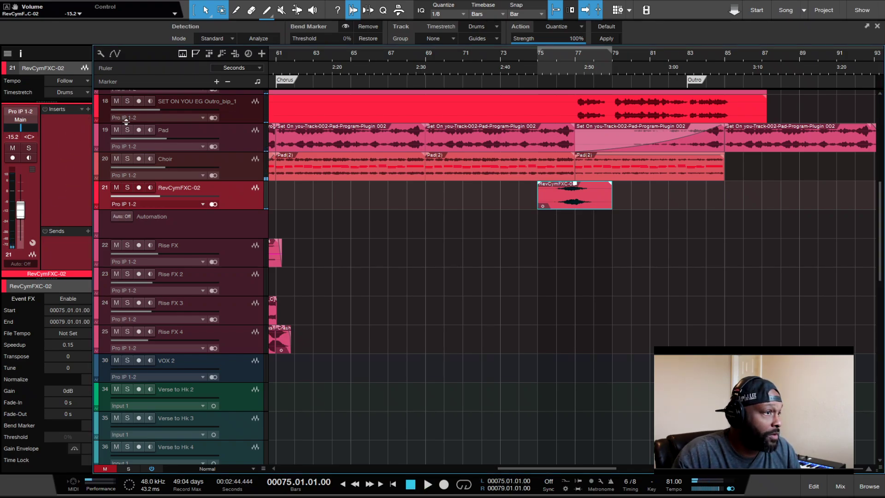
# - Replay RevCymFXC-02 from bar 75, soloing it briefly to compare it alone and within the full mix
pyautogui.press('space')
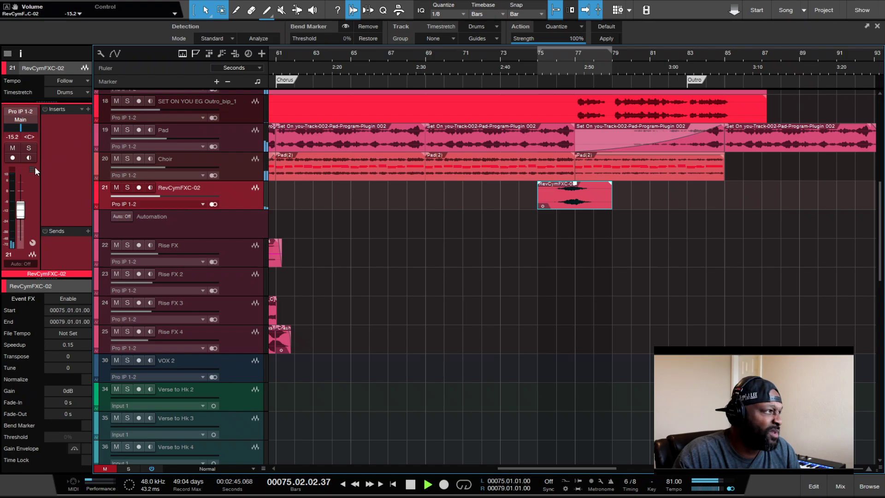
pyautogui.click(27, 148)
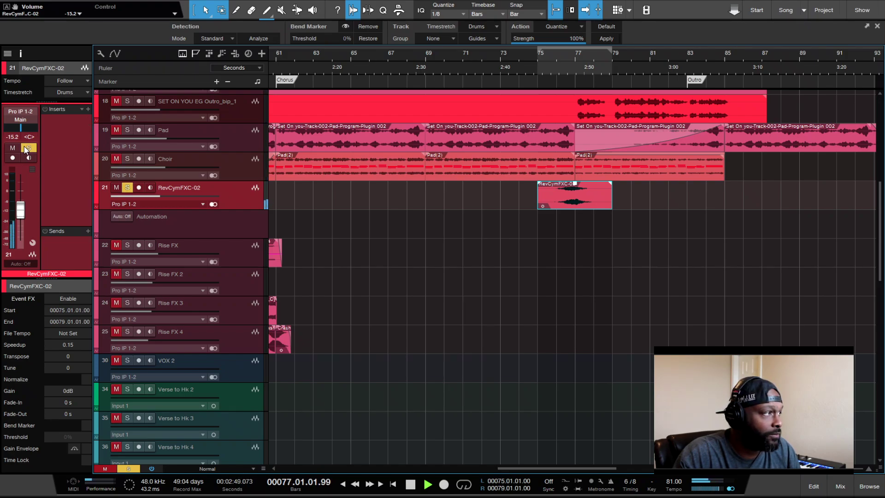
pyautogui.press('space')
pyautogui.click(24, 146)
pyautogui.press('space')
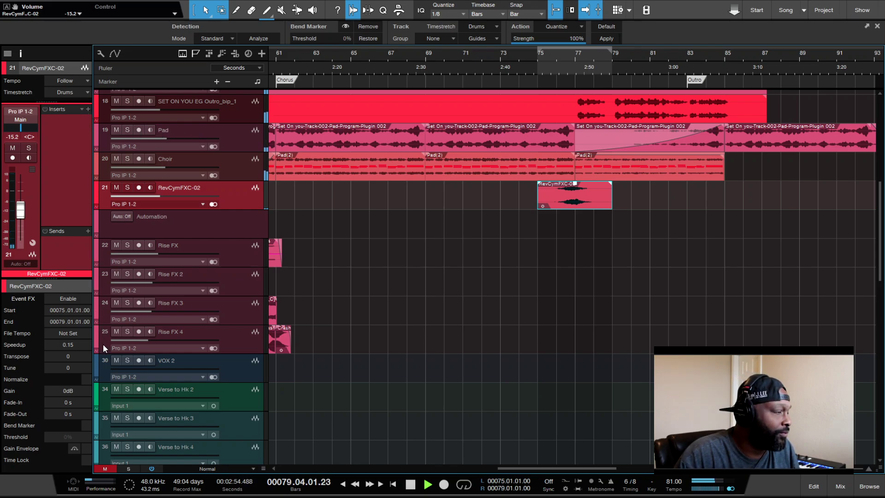
pyautogui.press('space')
pyautogui.press('space')
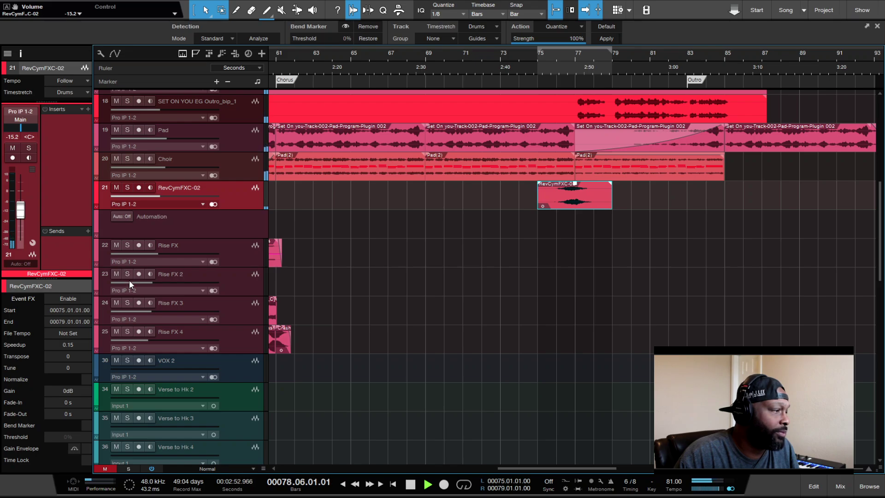
# - Stop playback, insert VerbSuite Classics on RevCymFXC-02 with Dry/Wet at 65.9%, and choose a digital plate reverb while playing the section
pyautogui.press('space')
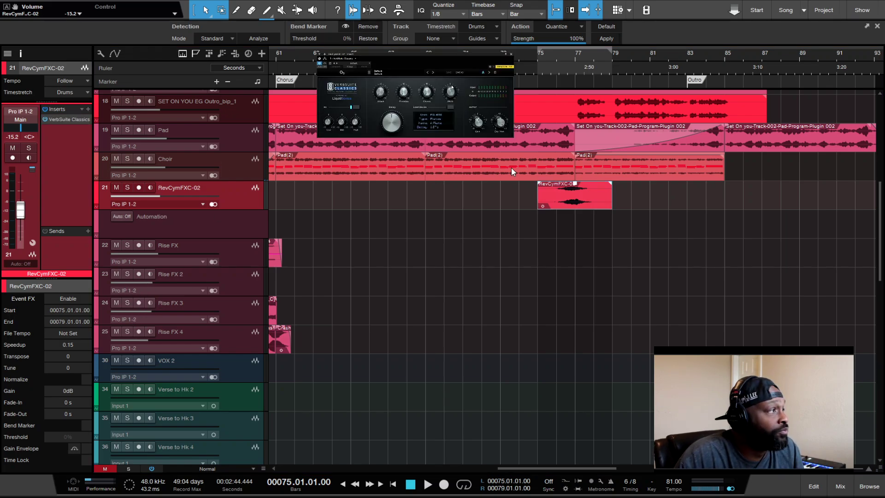
pyautogui.press('space')
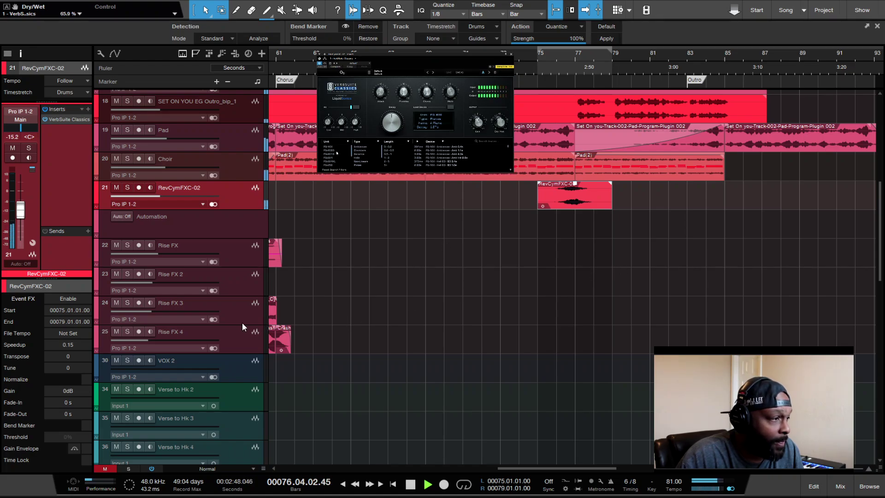
pyautogui.click(360, 165)
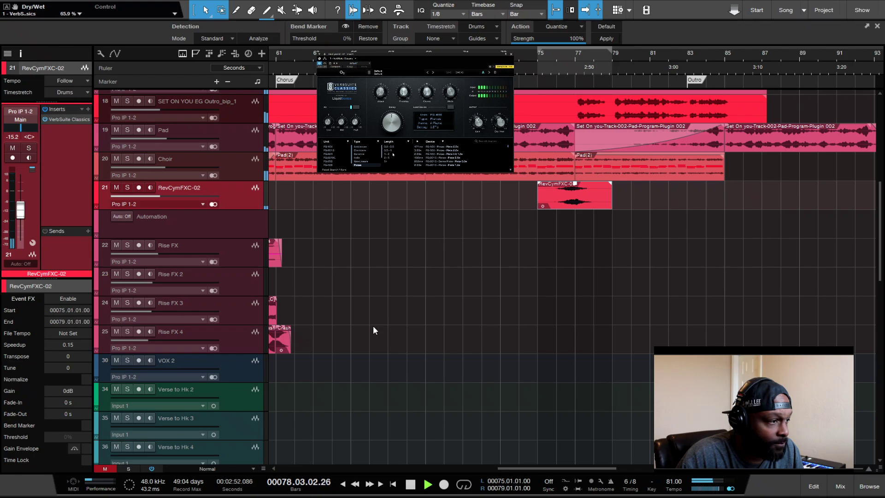
pyautogui.press('Down')
pyautogui.press('Down')
pyautogui.press('Down')
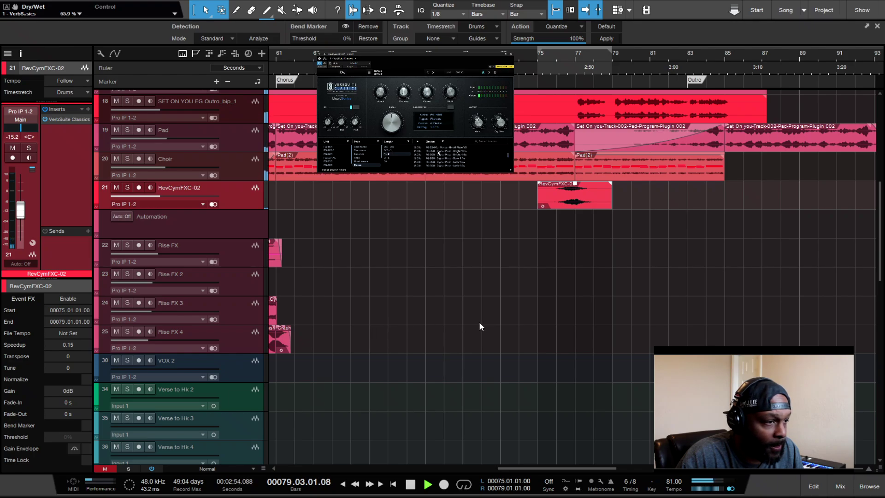
pyautogui.press('Down')
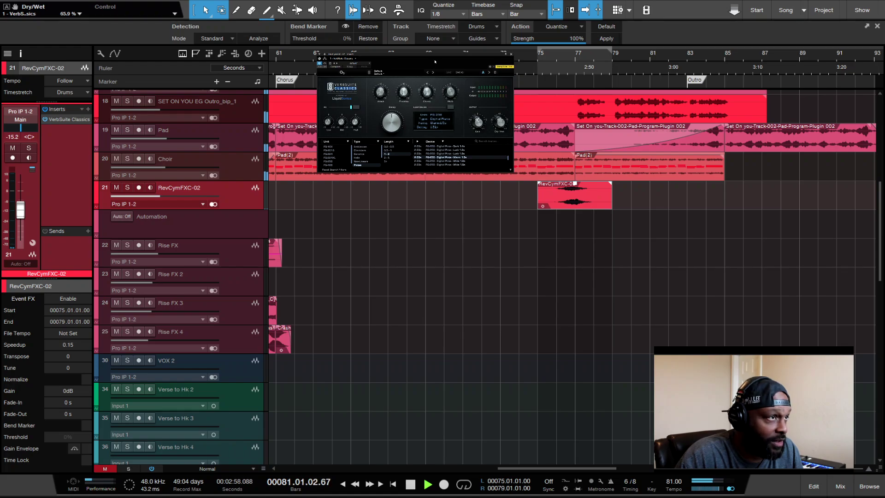
# - Replay RevCymFXC-02 from bar 75 with its reverb, close the plug-in window, and stop playback
pyautogui.press('space')
pyautogui.press('space')
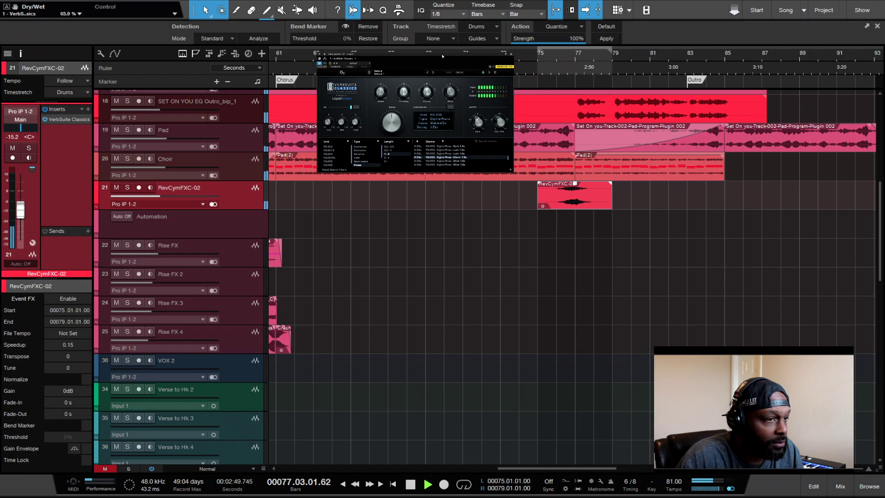
pyautogui.click(510, 54)
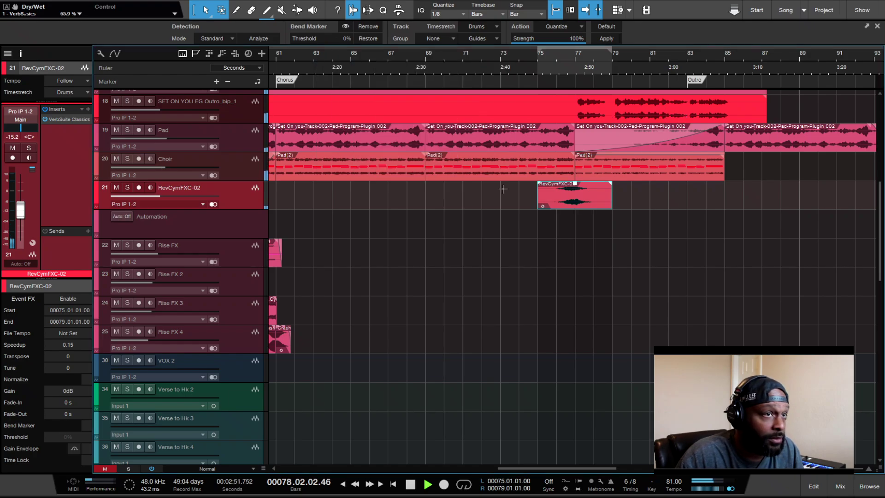
pyautogui.press('space')
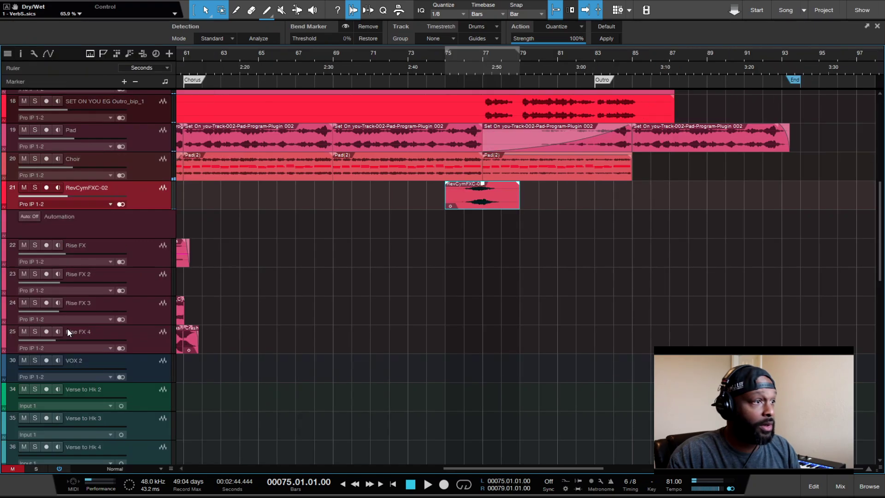
# - Select the VOX 2 track, play from bar 3 while raising its fader to -5.9 dB, and stop playback
pyautogui.press('F4')
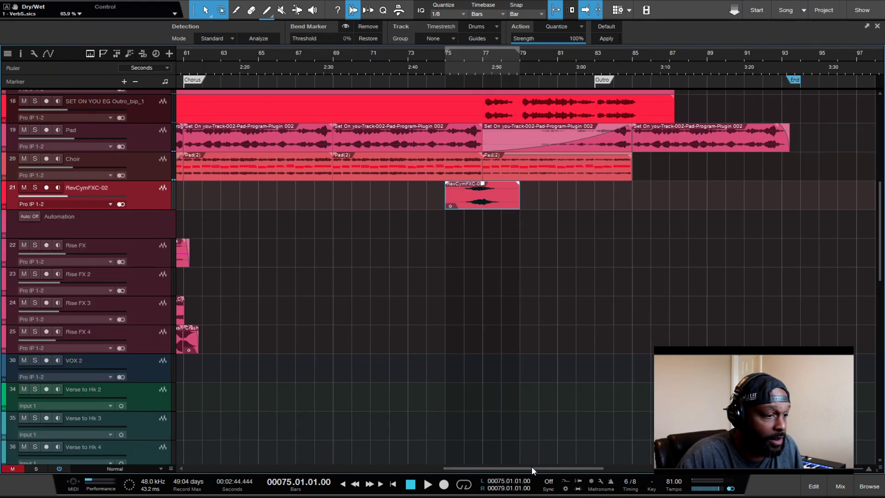
pyautogui.moveTo(532, 466); pyautogui.dragTo(452, 460)
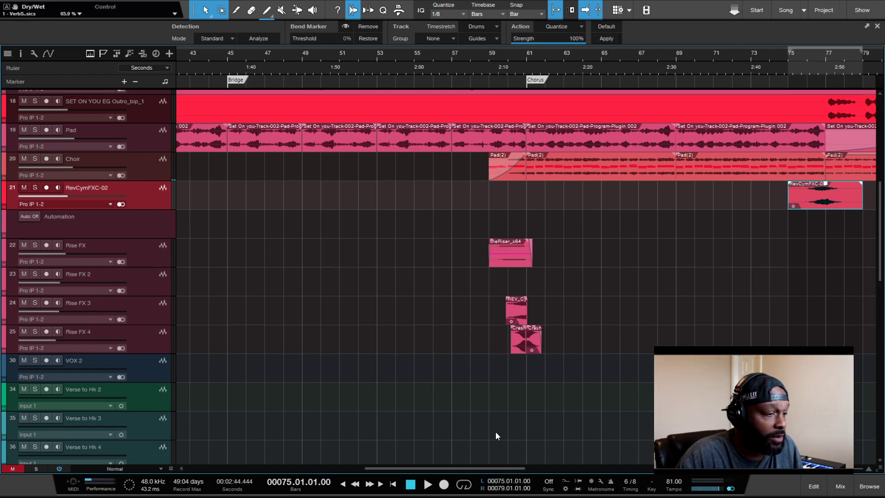
pyautogui.scroll(-3, 576, 391)
pyautogui.scroll(2, 576, 391)
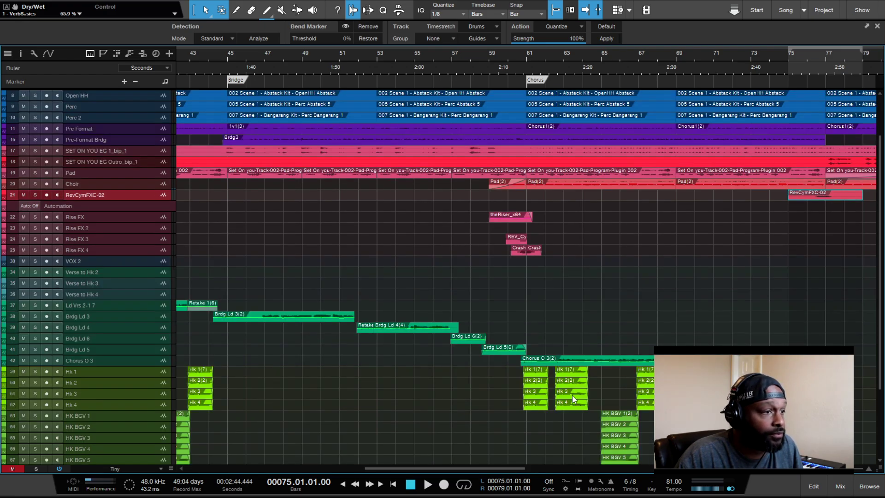
pyautogui.scroll(-5, 576, 391)
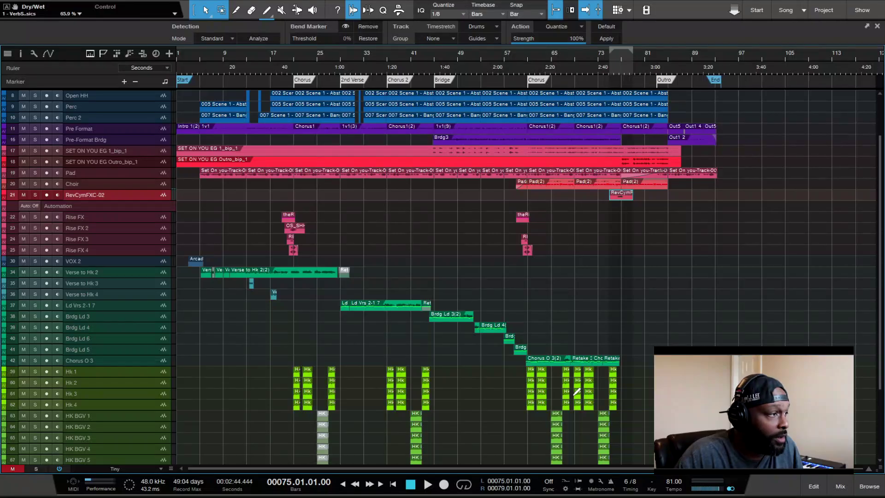
pyautogui.click(193, 67)
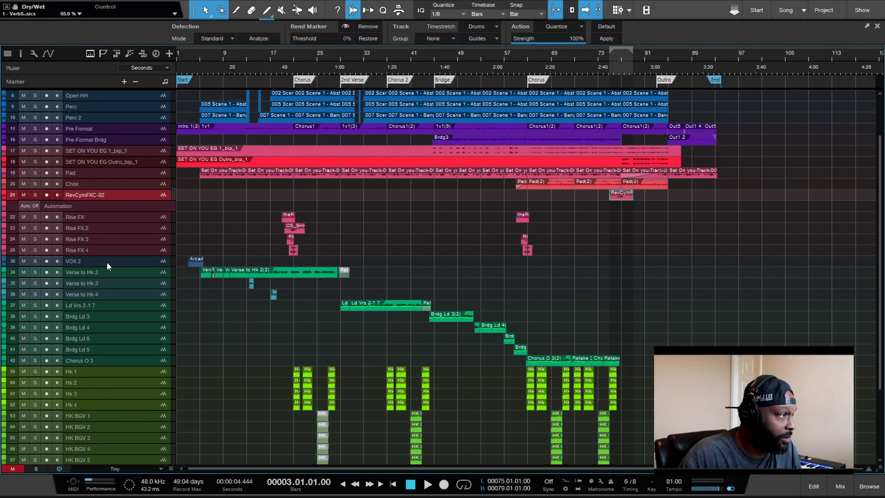
pyautogui.click(124, 261)
pyautogui.press('F4')
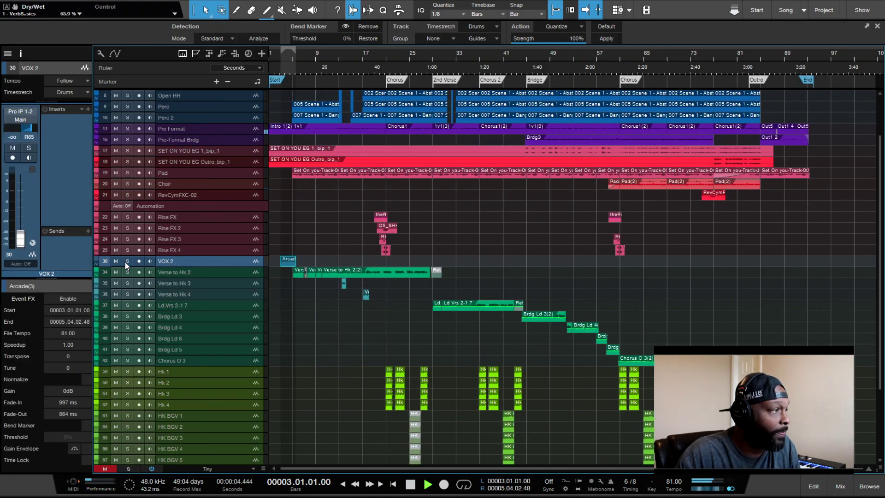
pyautogui.press('space')
pyautogui.moveTo(22, 240); pyautogui.dragTo(21, 199)
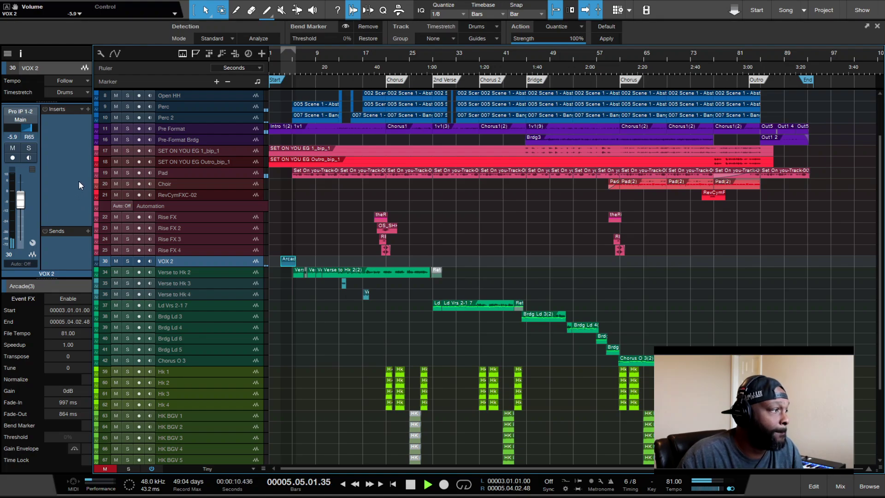
pyautogui.press('space')
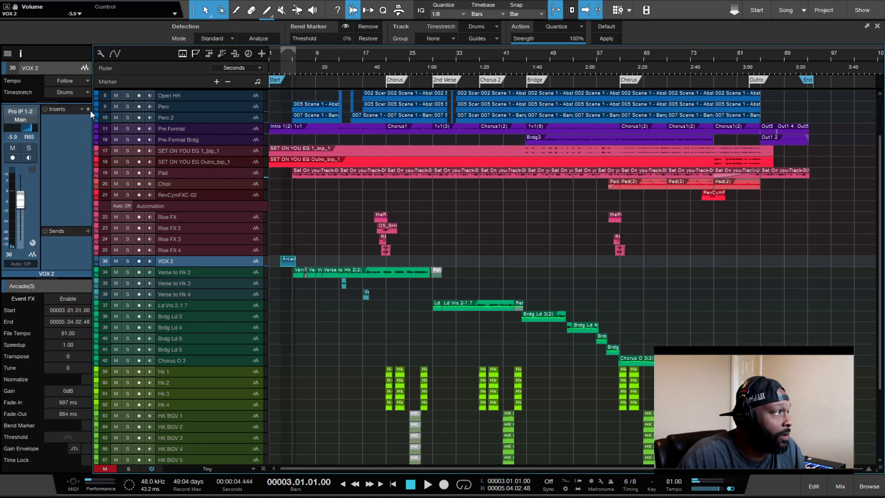
# - Enlarge the arrangement around the VOX 2 clip, play it from bar 3 within the mix, and stop playback
pyautogui.scroll(10, 309, 255)
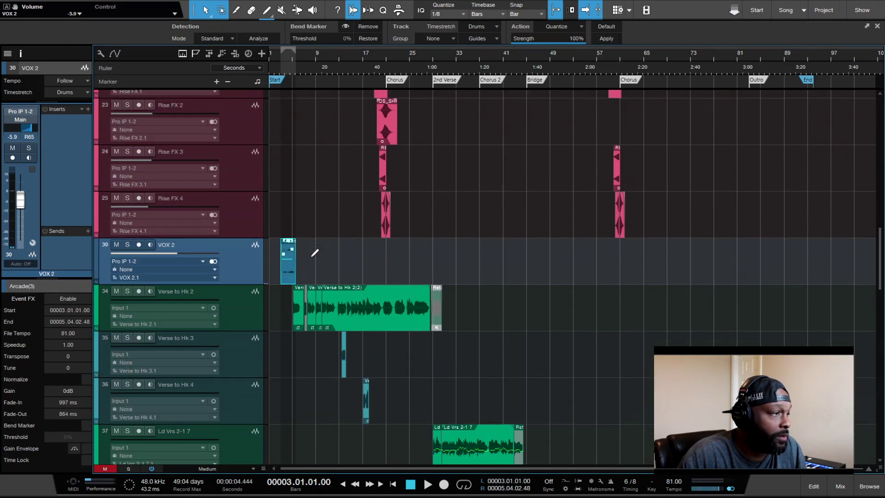
pyautogui.hscroll(-3, 310, 256)
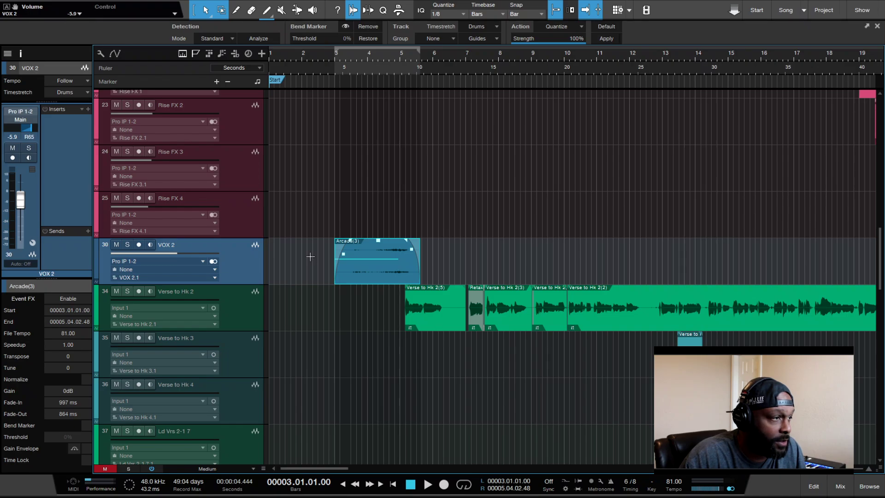
pyautogui.press('space')
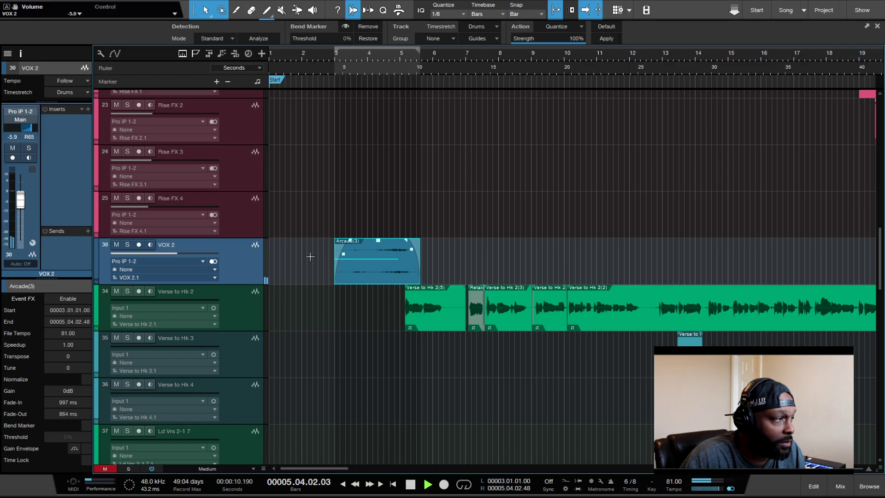
pyautogui.press('space')
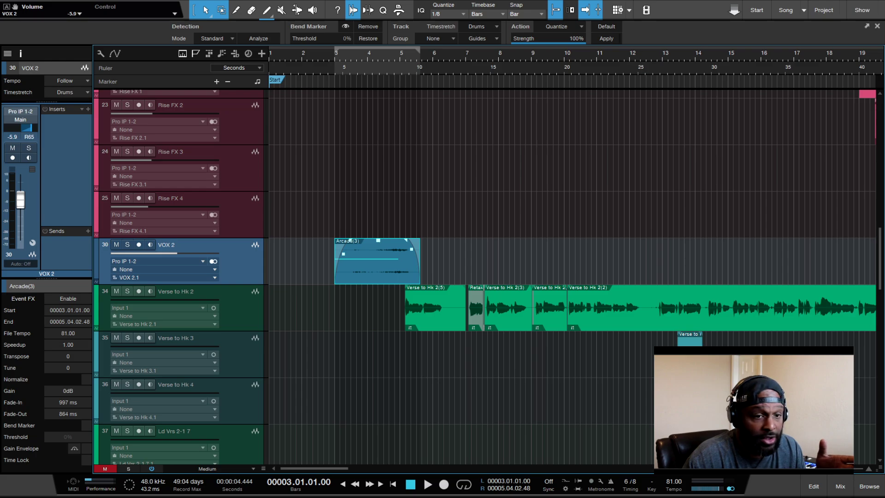
# - Apply the Female Vocals chain from the Vocals FX Chains to the VOX 2 inserts, and audition it from bar 3
pyautogui.click(869, 486)
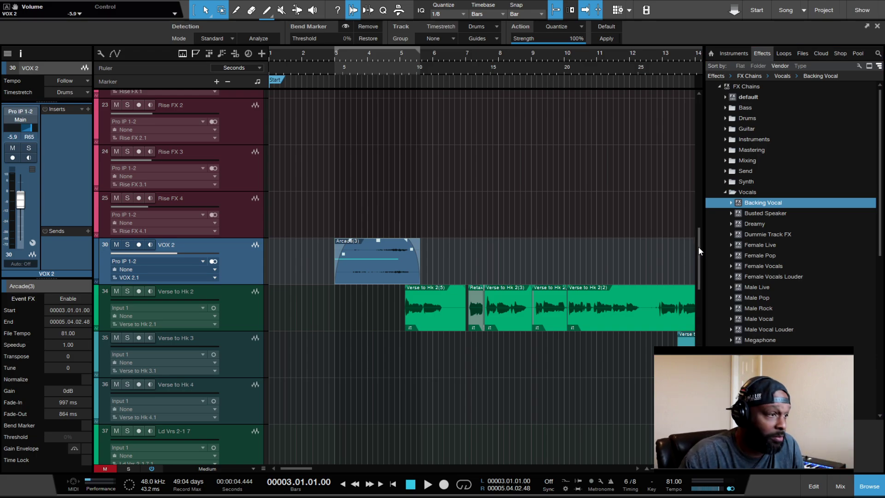
pyautogui.click(726, 192)
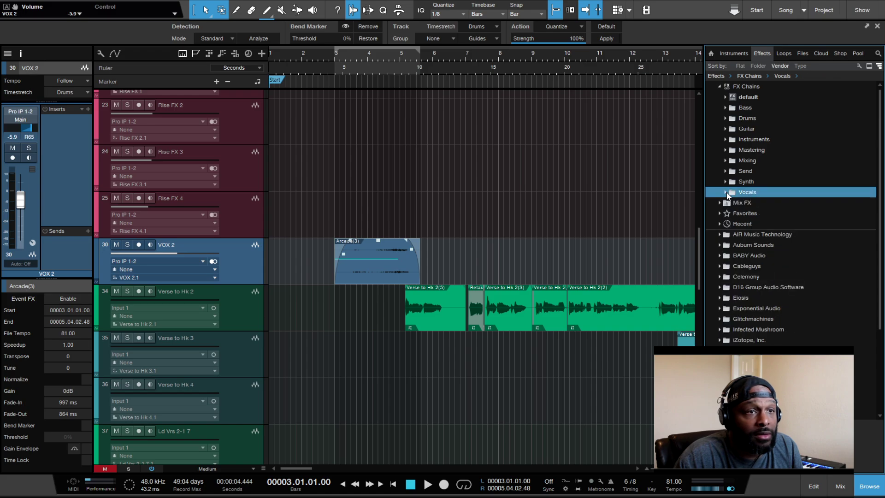
pyautogui.click(725, 192)
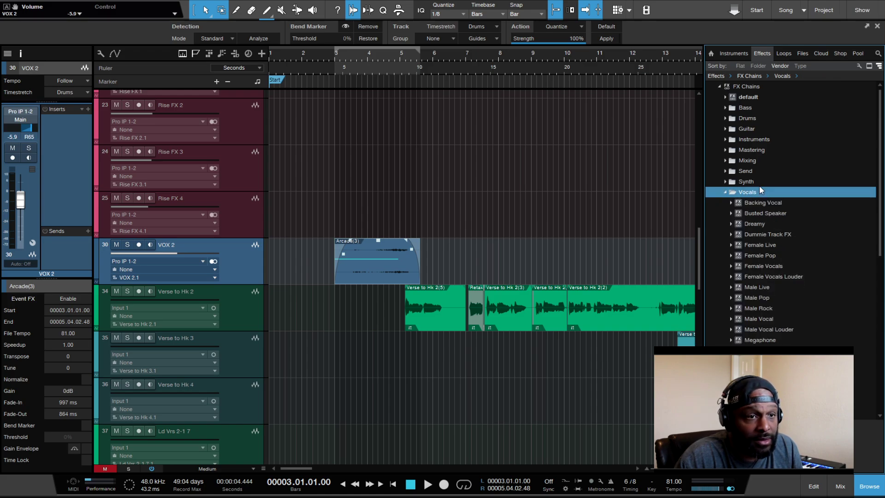
pyautogui.scroll(-2, 759, 185)
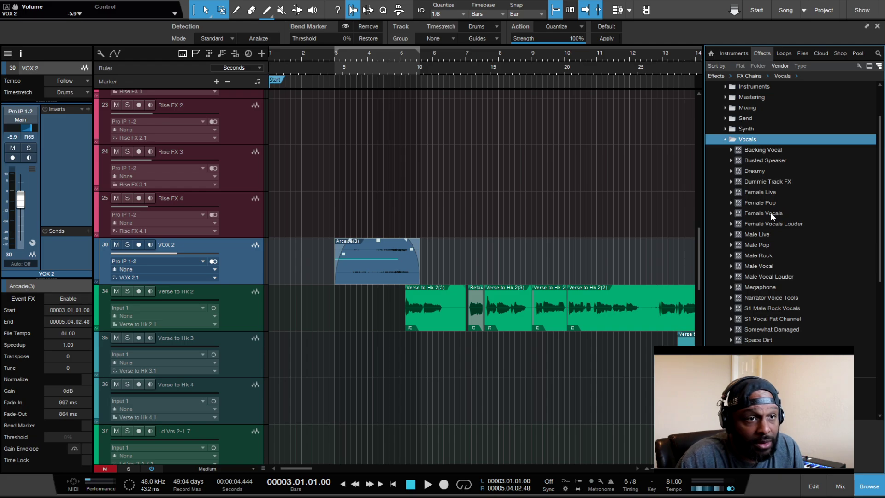
pyautogui.moveTo(771, 212); pyautogui.dragTo(315, 262)
pyautogui.moveTo(242, 253); pyautogui.dragTo(58, 186)
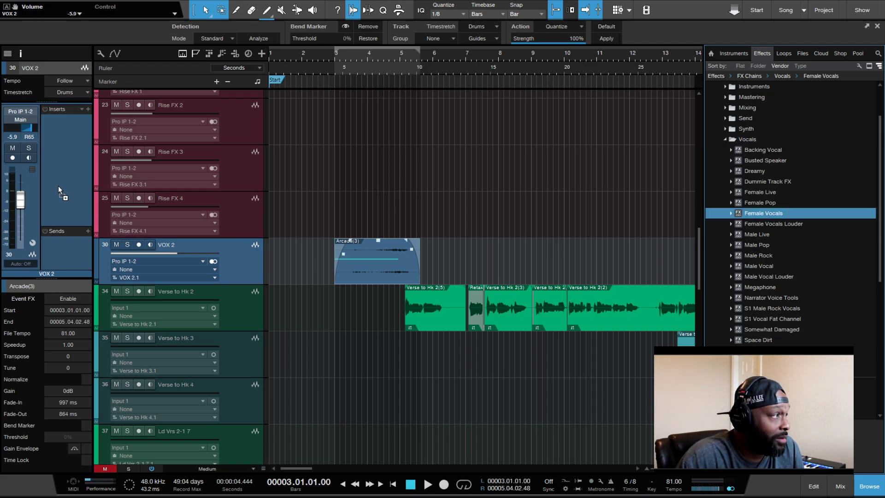
pyautogui.press('space')
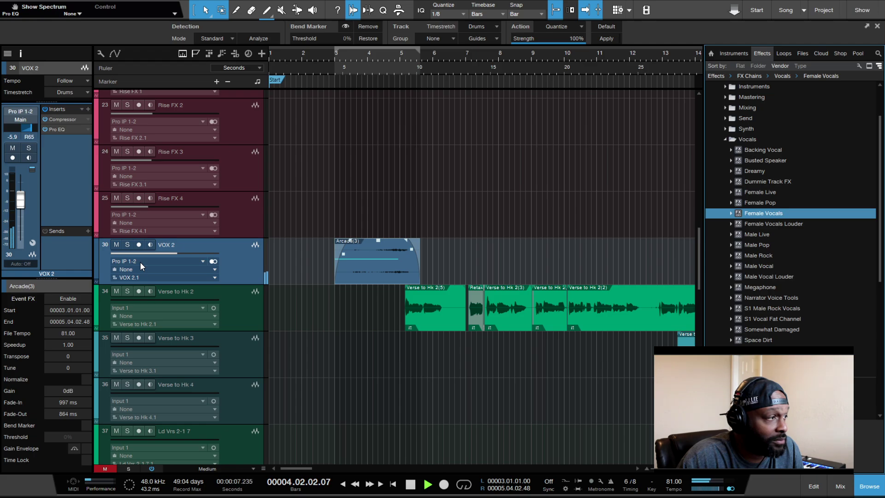
pyautogui.press('space')
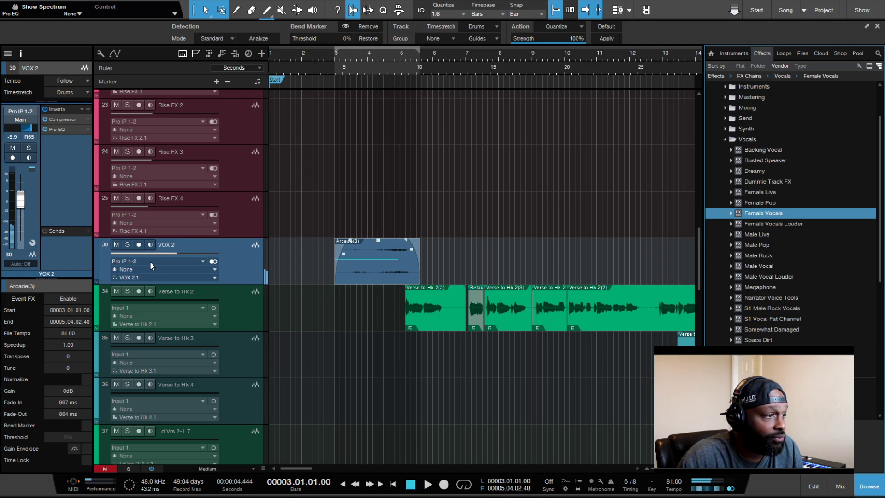
# - Collapse the Vocals effects folder, then solo the VOX 2 track and play it in isolation
pyautogui.click(725, 139)
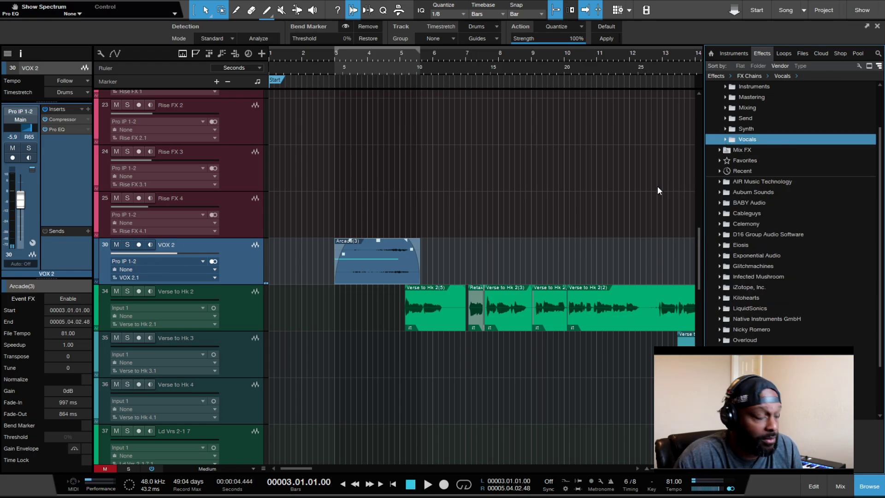
pyautogui.click(127, 244)
pyautogui.press('space')
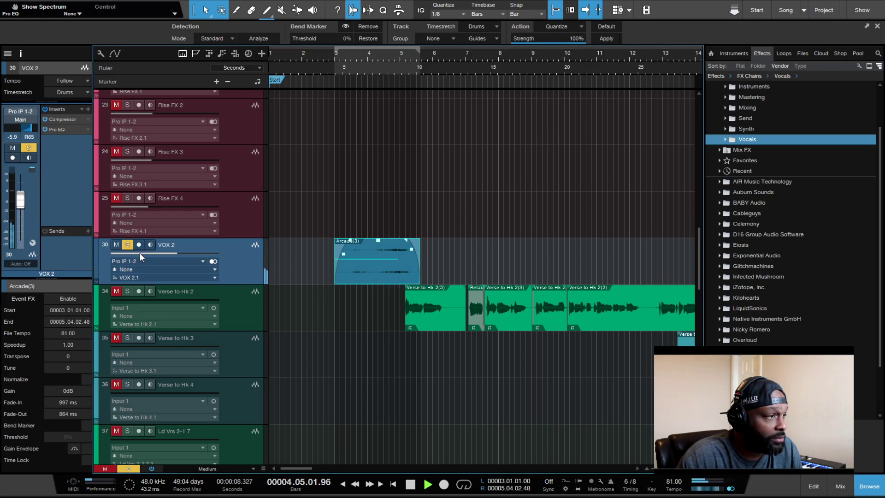
pyautogui.press('space')
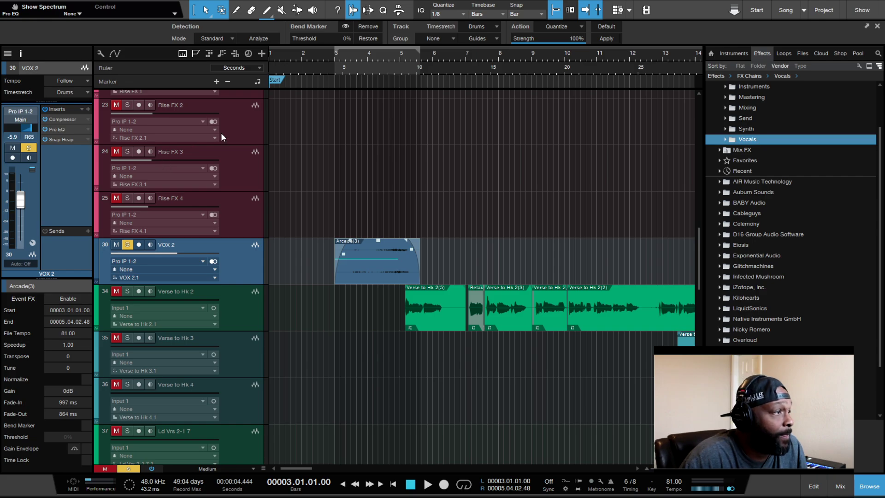
# - Add a Delay with a 4/16 synced time to the first lane of VOX 2's Snap Heap while the part loops
pyautogui.press('space')
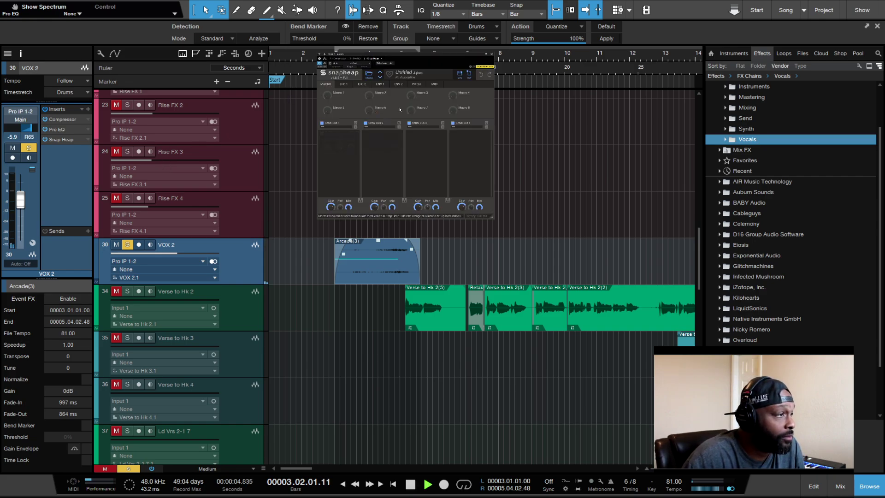
pyautogui.press('space')
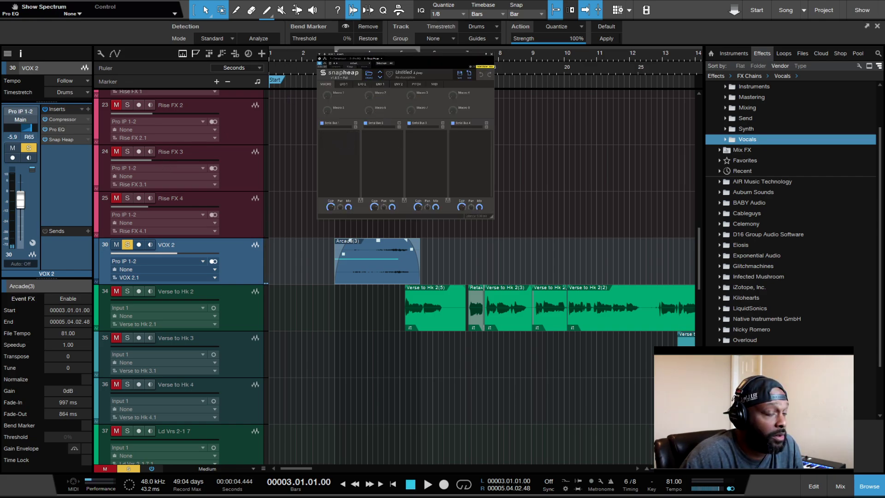
pyautogui.press('space')
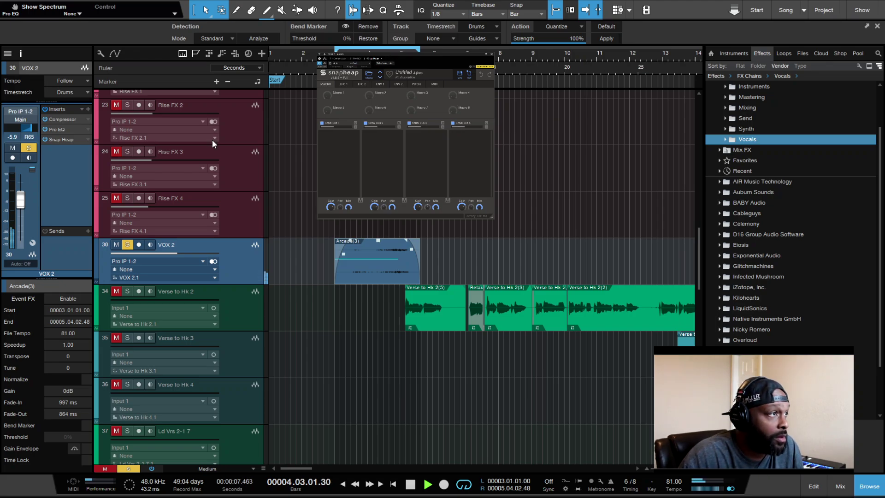
pyautogui.click(338, 138)
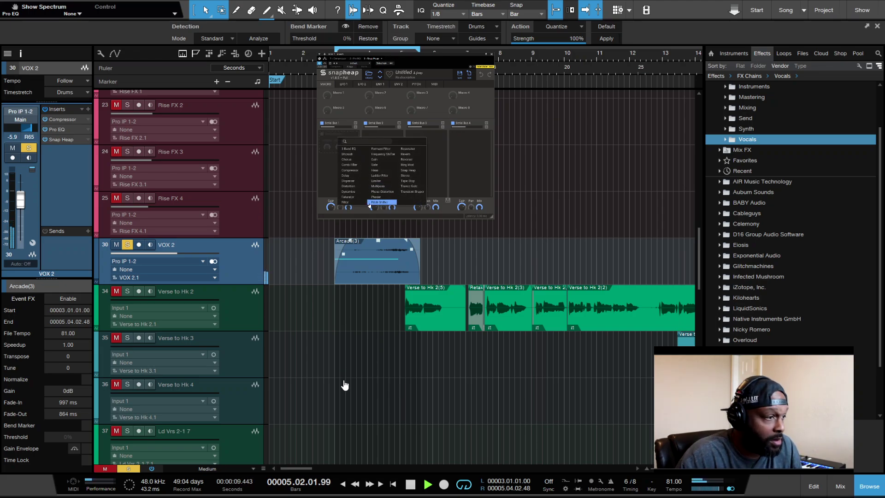
pyautogui.click(346, 175)
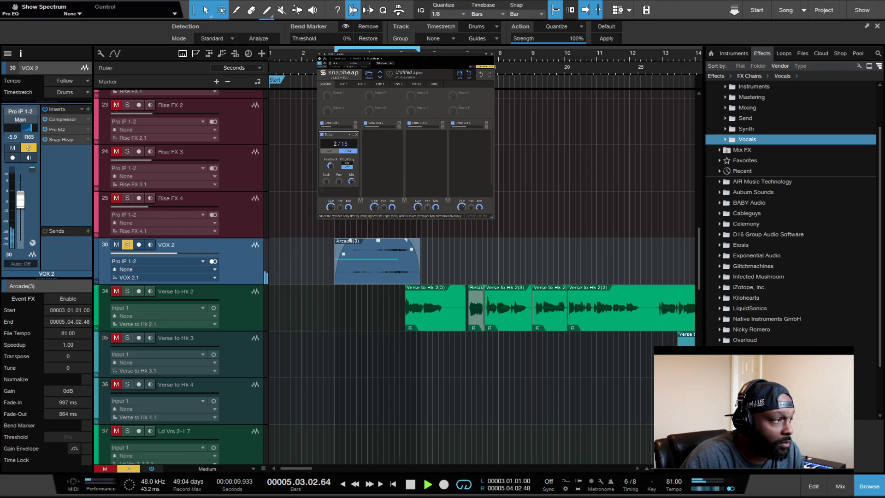
# - Add a Reverb to the second Snap Heap lane, then close the plug-in and stop playback
pyautogui.click(389, 143)
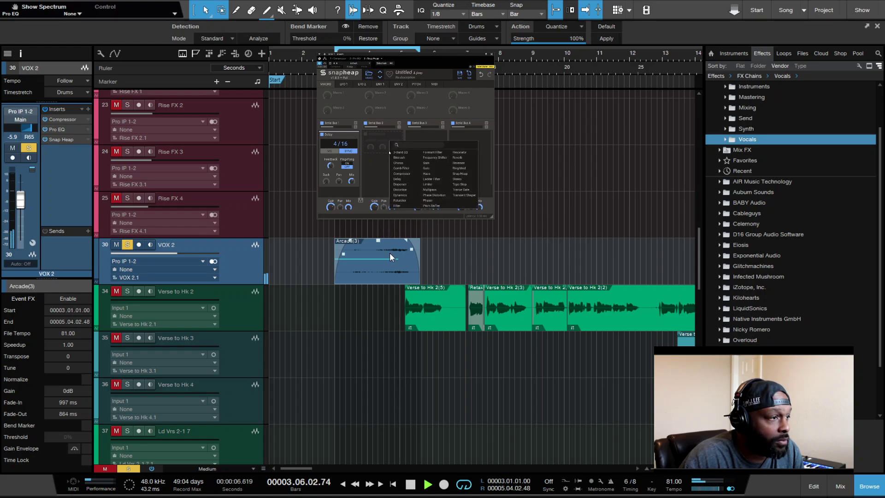
pyautogui.click(456, 157)
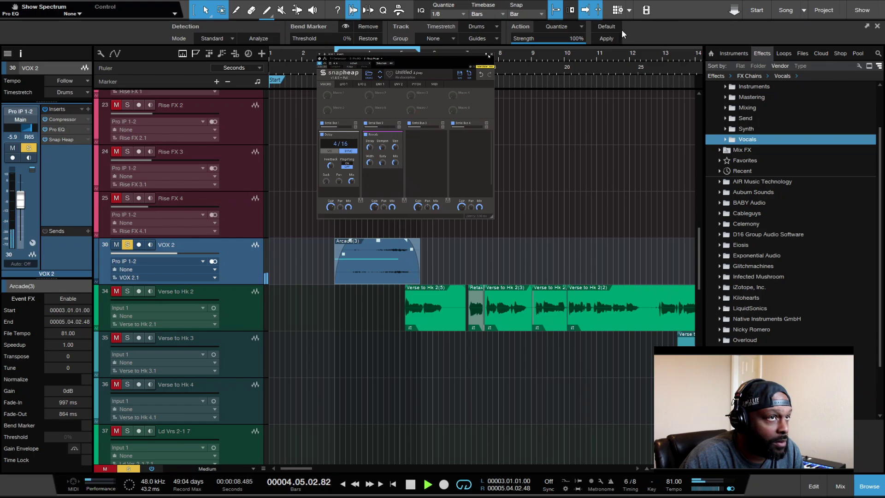
pyautogui.hotkey('alt', 'F4')
pyautogui.press('space')
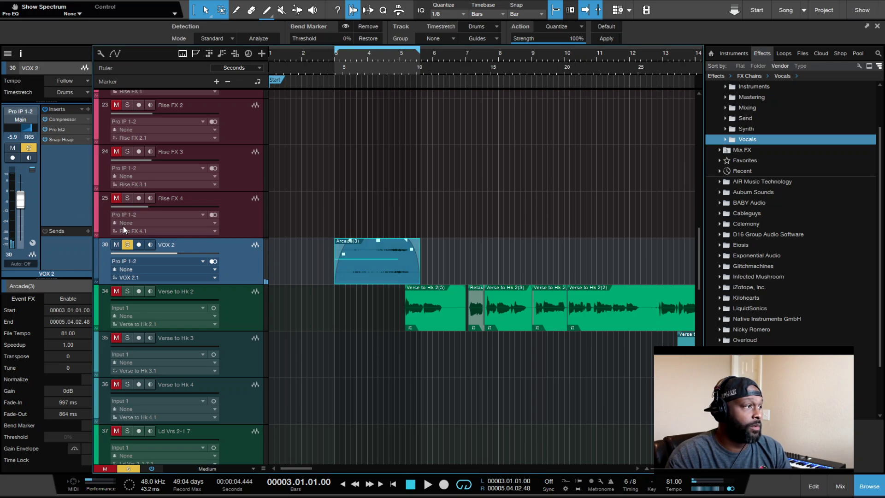
# - Unsolo VOX 2 and raise its volume to -3.7 dB while the full mix plays
pyautogui.click(126, 245)
pyautogui.press('space')
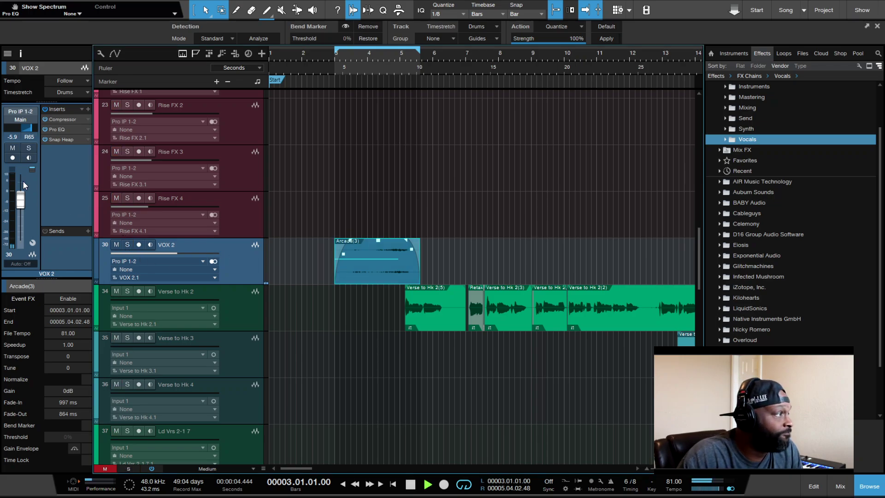
pyautogui.moveTo(22, 208); pyautogui.dragTo(23, 204)
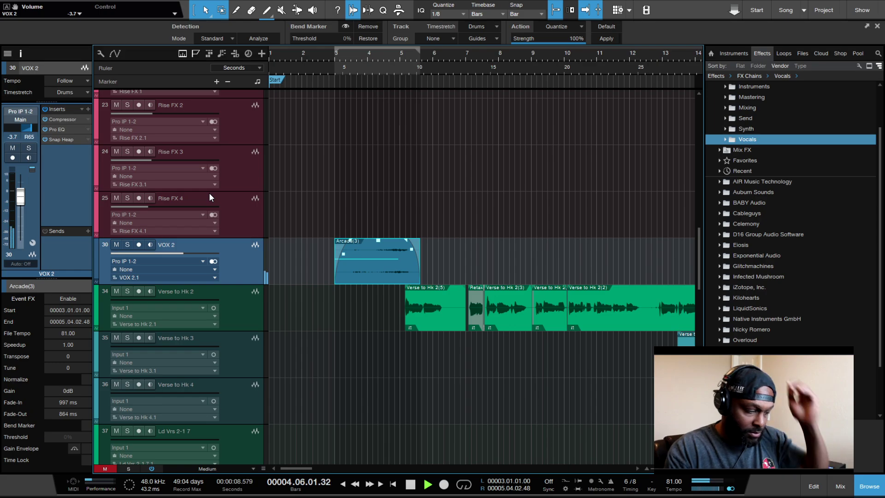
# - Hide the browser and listen to the transition from the VOX 2 sample into the first verse
pyautogui.press('F5')
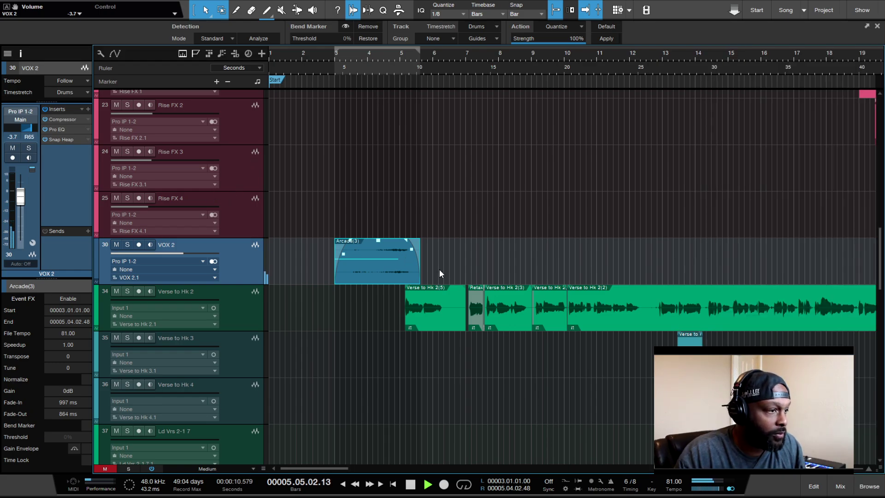
pyautogui.press('w')
pyautogui.press('w')
pyautogui.press('w')
pyautogui.press('w')
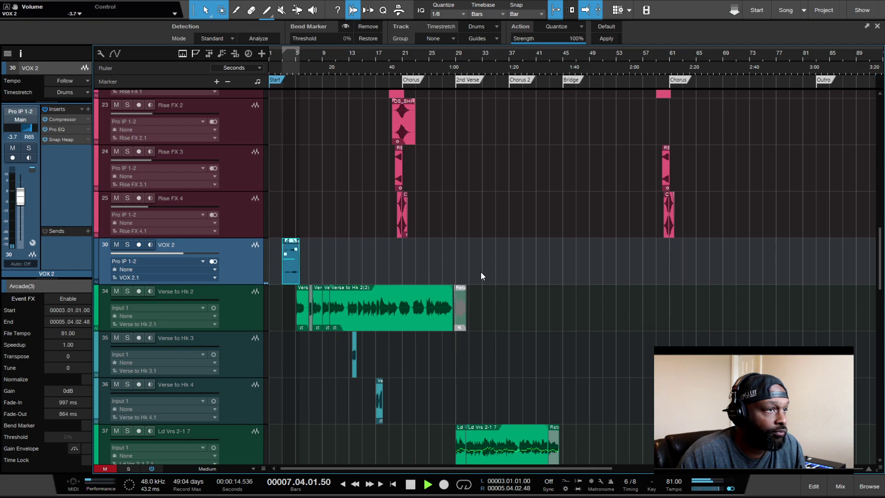
pyautogui.press('e')
pyautogui.press('e')
pyautogui.press('e')
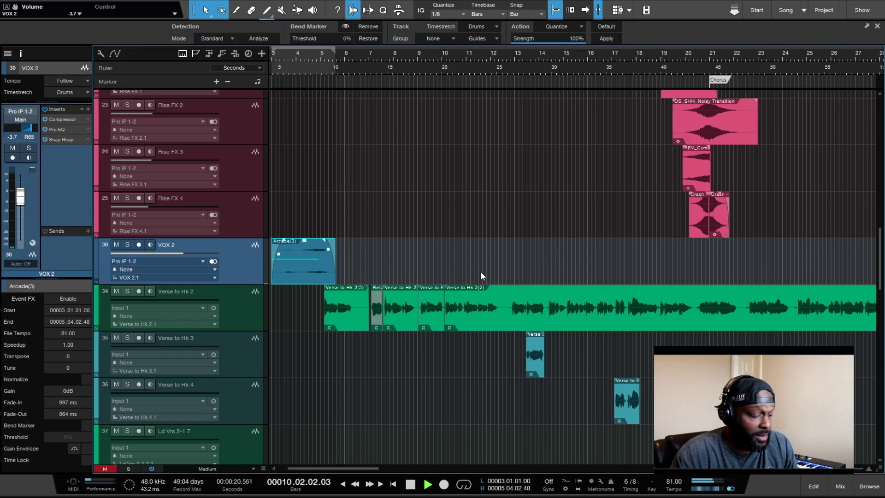
pyautogui.press('space')
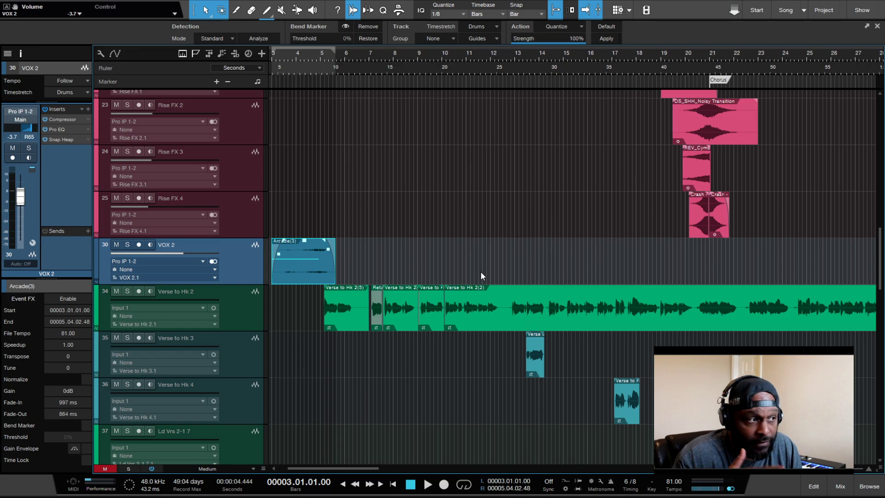
# - Set the loop range to the long Verse to Hk 2(2) event and audition the outro from bar 83
pyautogui.click(474, 318)
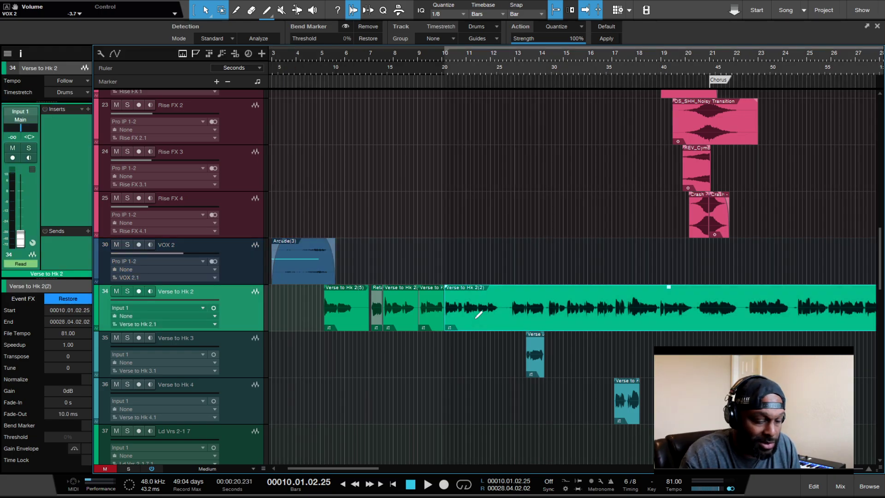
pyautogui.press('End')
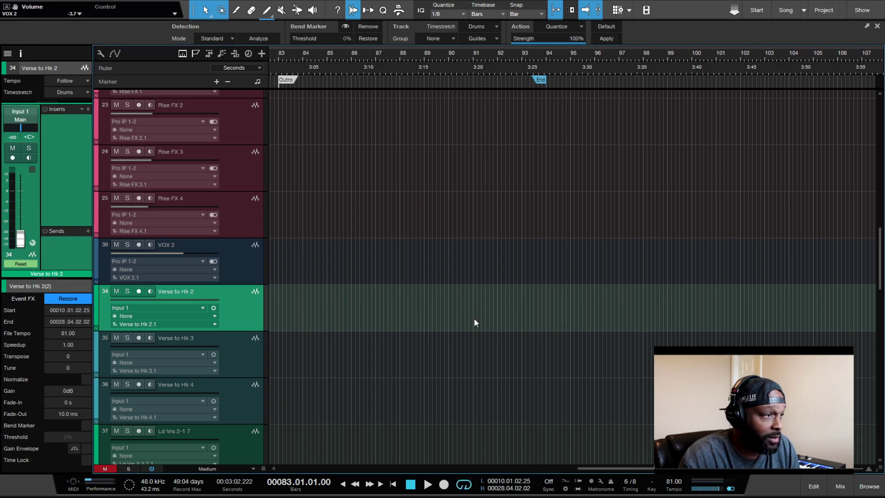
pyautogui.scroll(10, 492, 349)
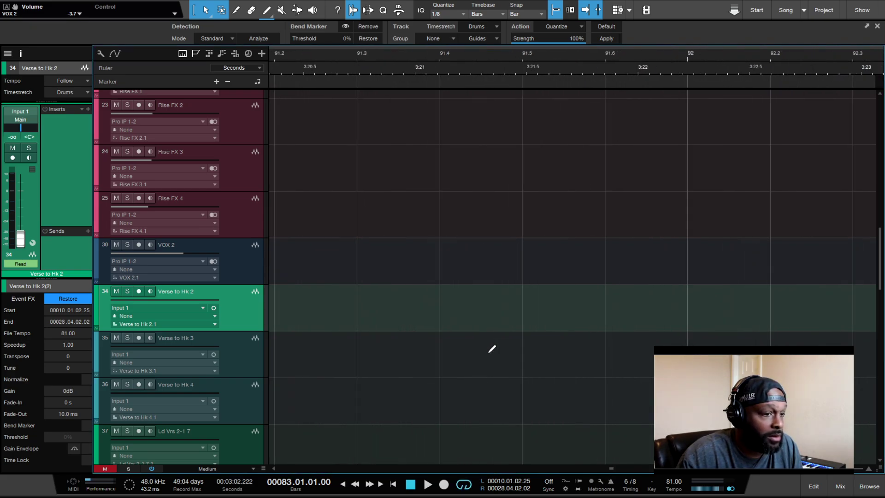
pyautogui.press('z')
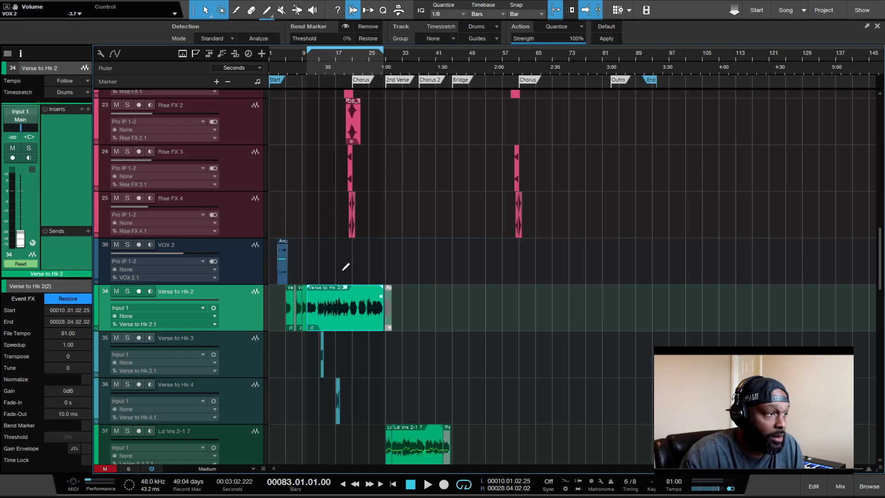
pyautogui.hotkey('shift', 's')
pyautogui.hscroll(-10, 344, 268)
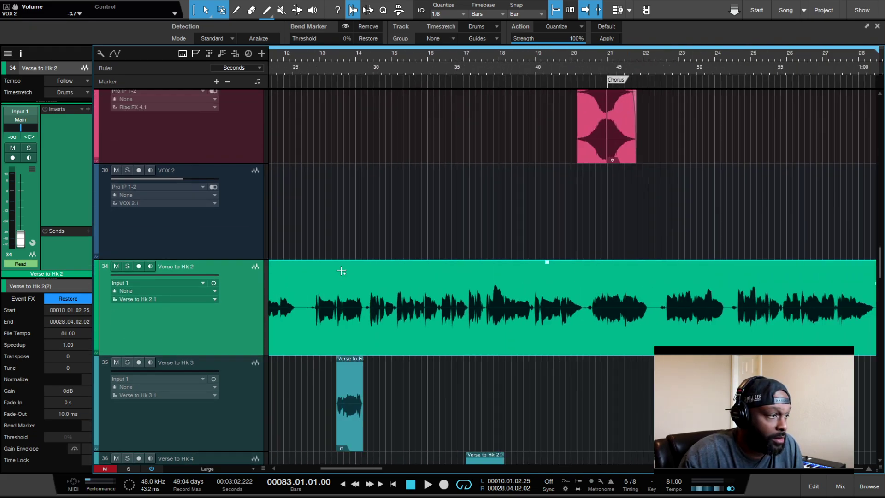
pyautogui.press('space')
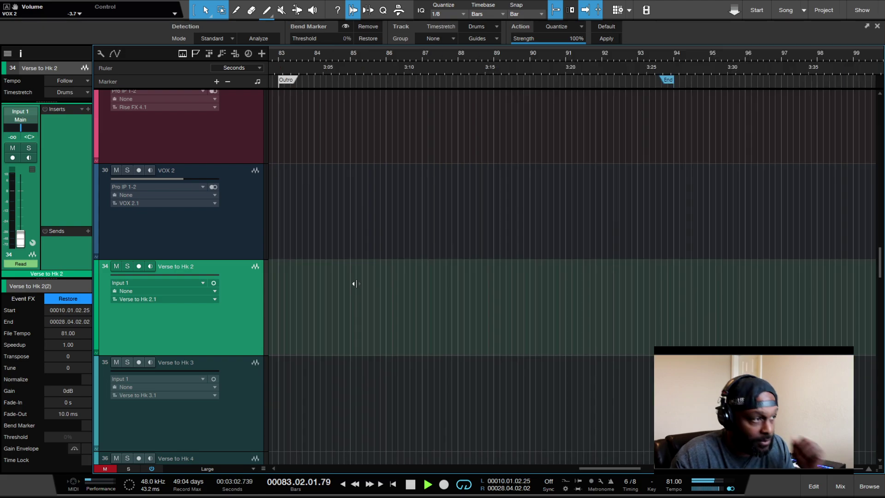
pyautogui.press('space')
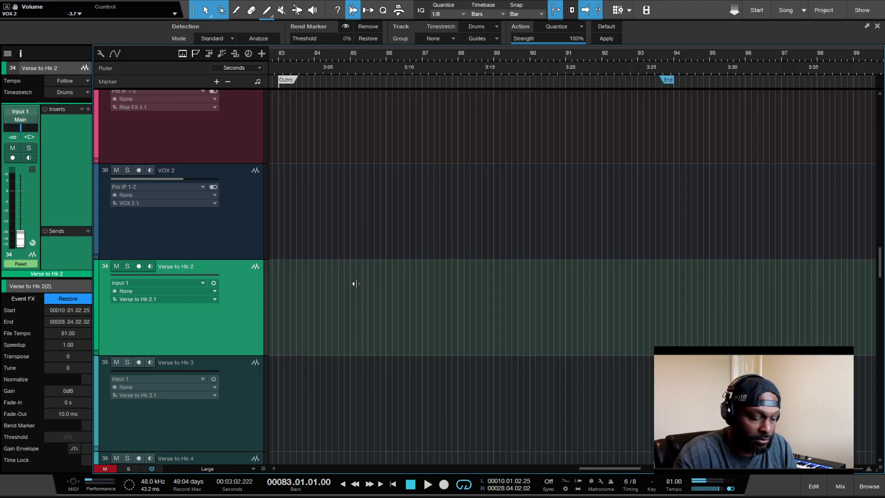
# - Play the song from its start and then from bar 10 to check the verse section
pyautogui.press('Home')
pyautogui.press('space')
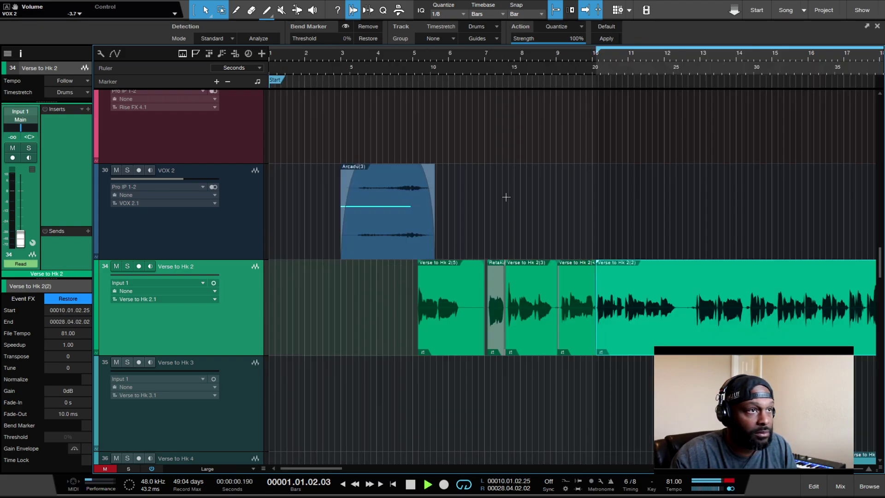
pyautogui.click(587, 56)
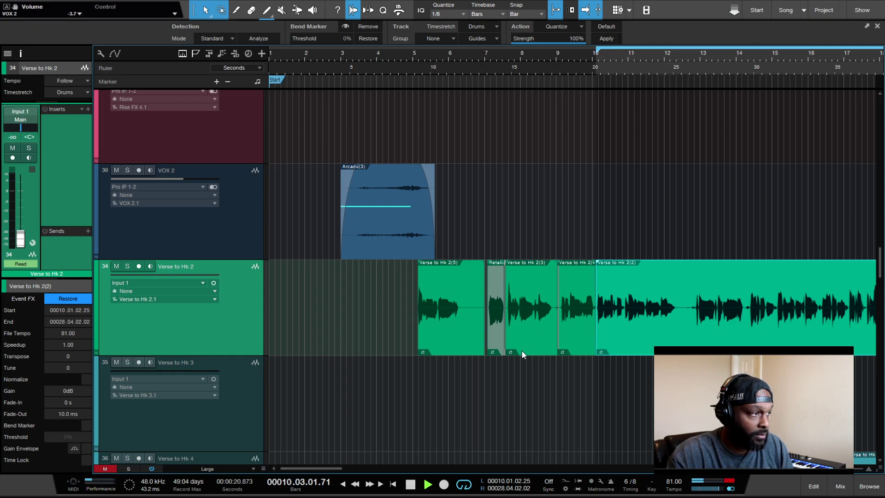
pyautogui.press('space')
pyautogui.press('space')
pyautogui.press('space')
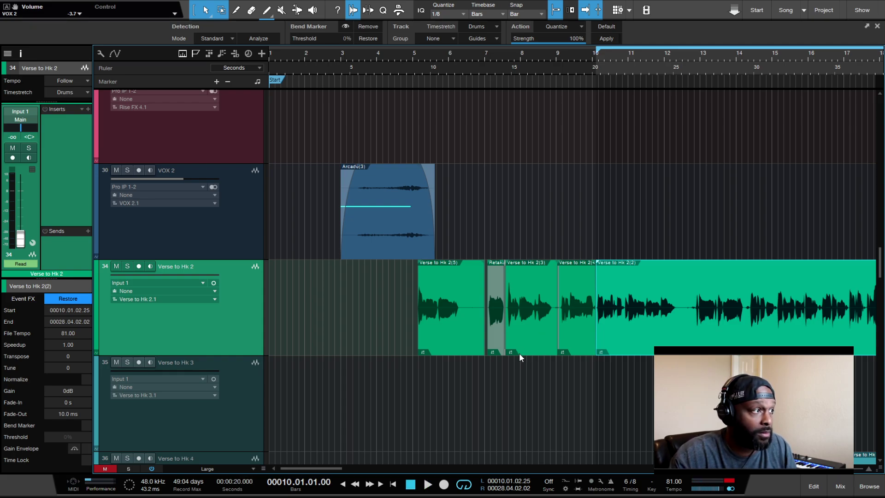
# - Bring the Pre Format tracks into view across the whole song and audition them from bar 10
pyautogui.scroll(5, 519, 352)
pyautogui.scroll(10, 601, 352)
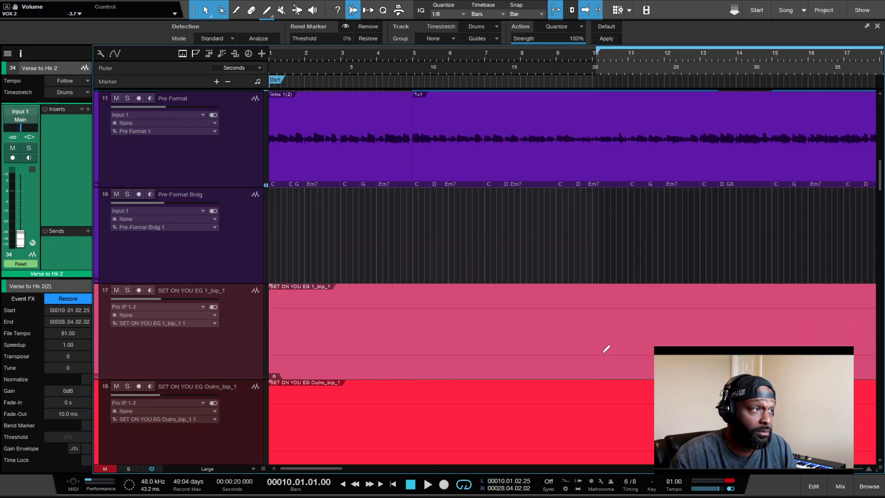
pyautogui.press('w')
pyautogui.press('w')
pyautogui.press('w')
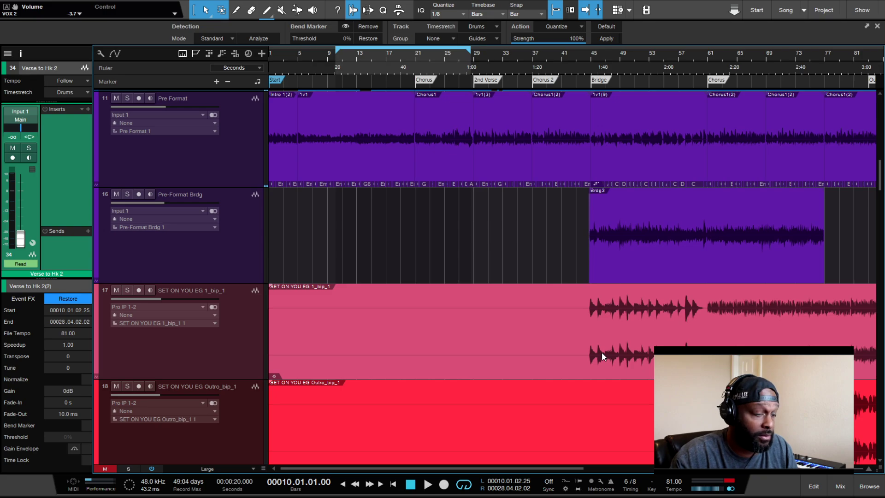
pyautogui.press('space')
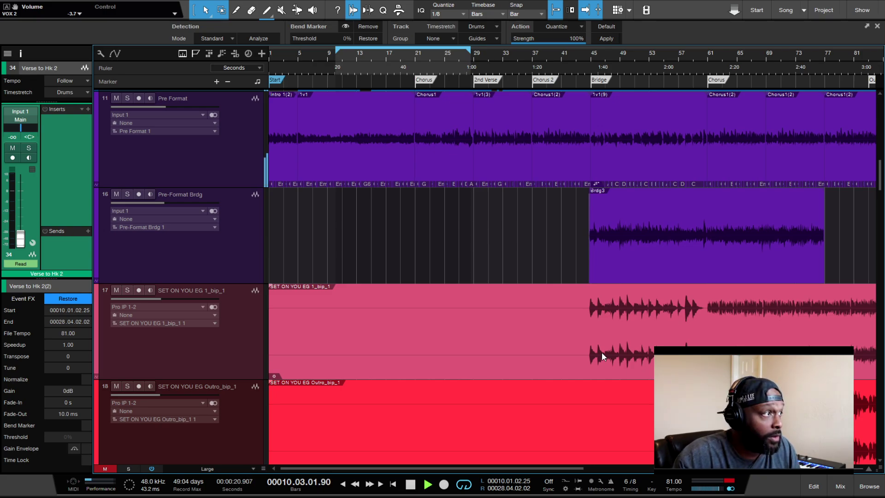
pyautogui.press('space')
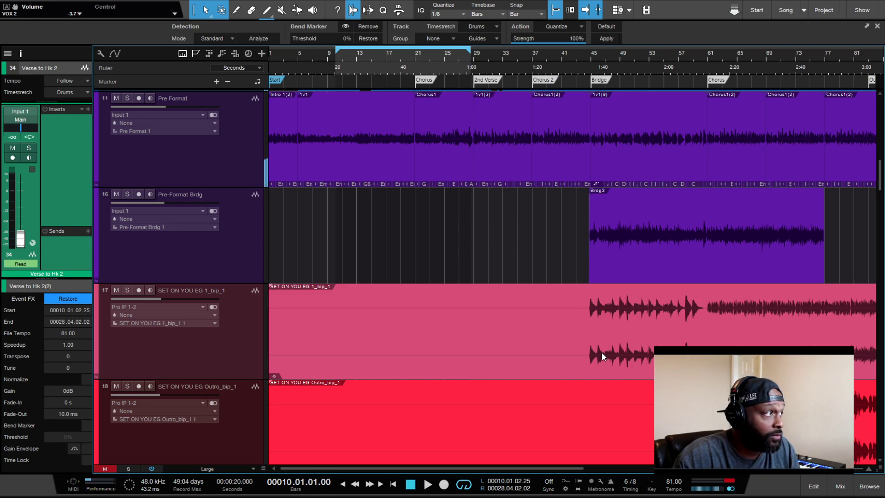
# - Select the 1v1 event on the Pre Format track, audition the mix from bar 10 and show the mixing console
pyautogui.click(252, 183)
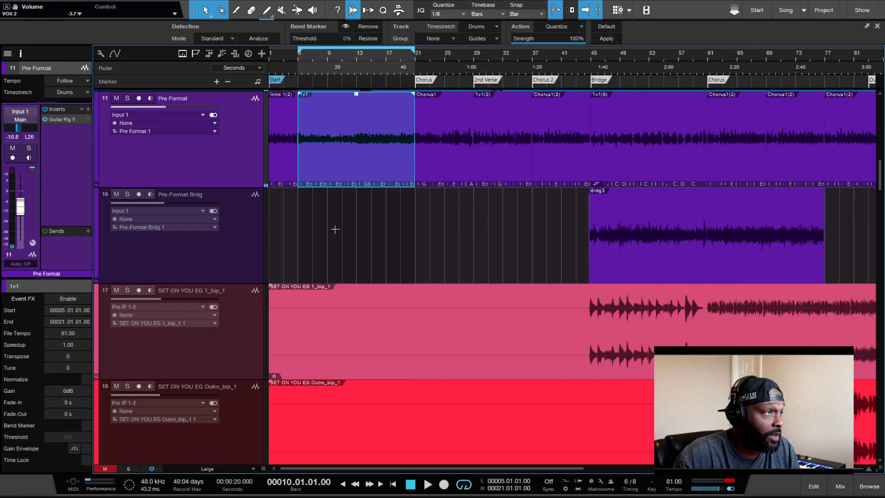
pyautogui.scroll(10, 340, 235)
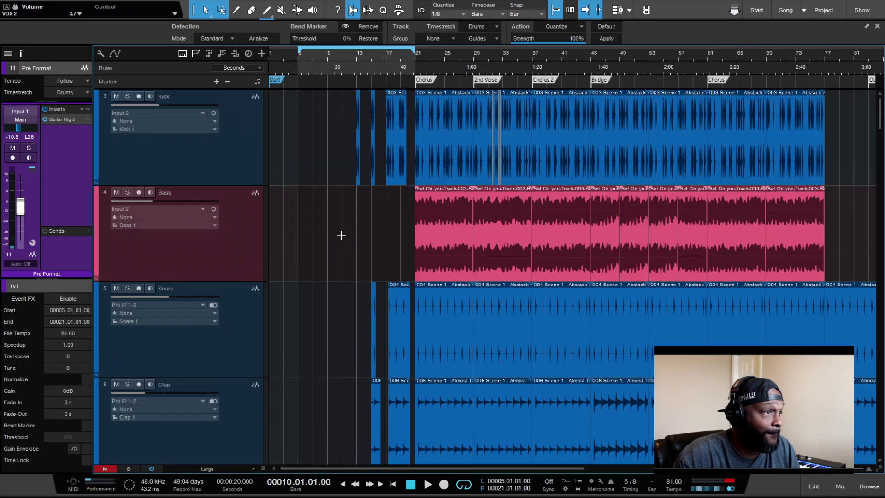
pyautogui.press('space')
pyautogui.press('space')
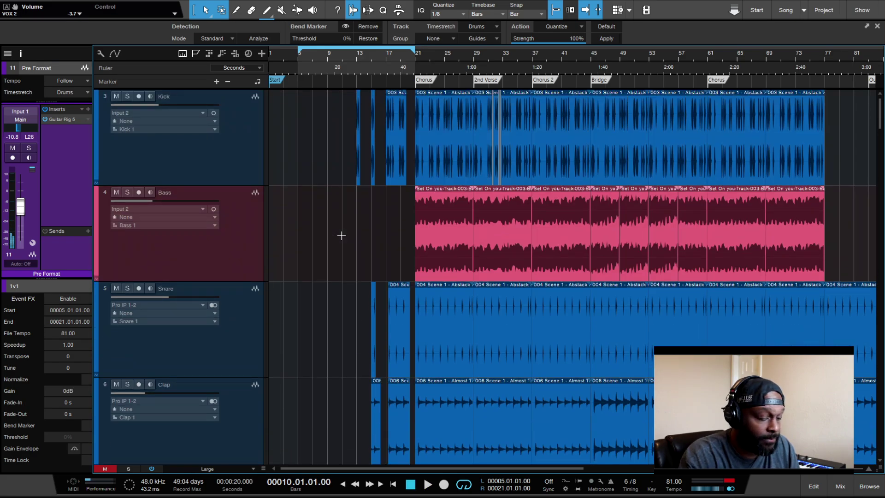
pyautogui.press('F3')
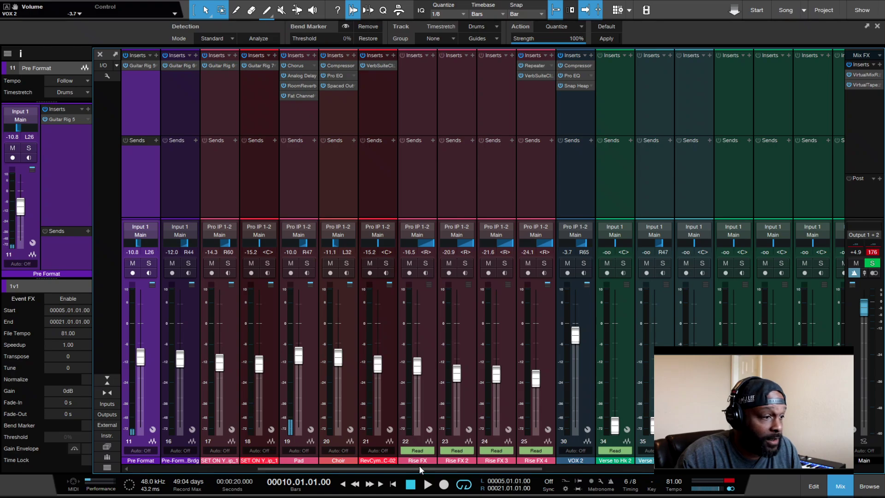
# - Clear the main output's clip indicator and bring the hook and background vocal channels into view in the console
pyautogui.moveTo(419, 467); pyautogui.dragTo(562, 472)
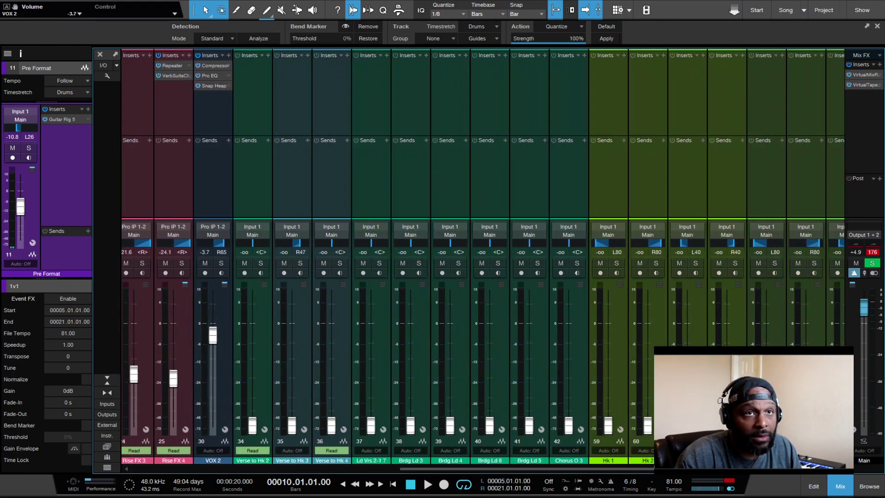
pyautogui.click(875, 255)
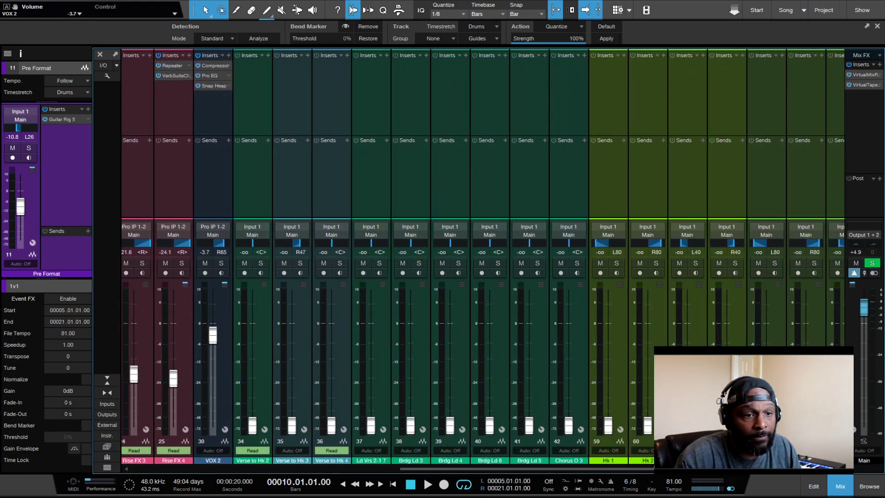
pyautogui.click(579, 466)
pyautogui.click(579, 466)
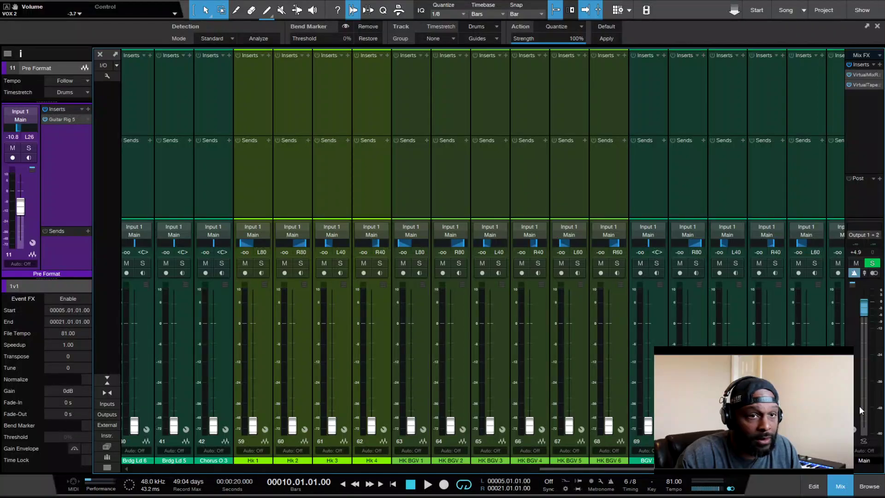
# - Audition the mix from bar 10 with the drum and instrument channels in view, and stop playback
pyautogui.press('space')
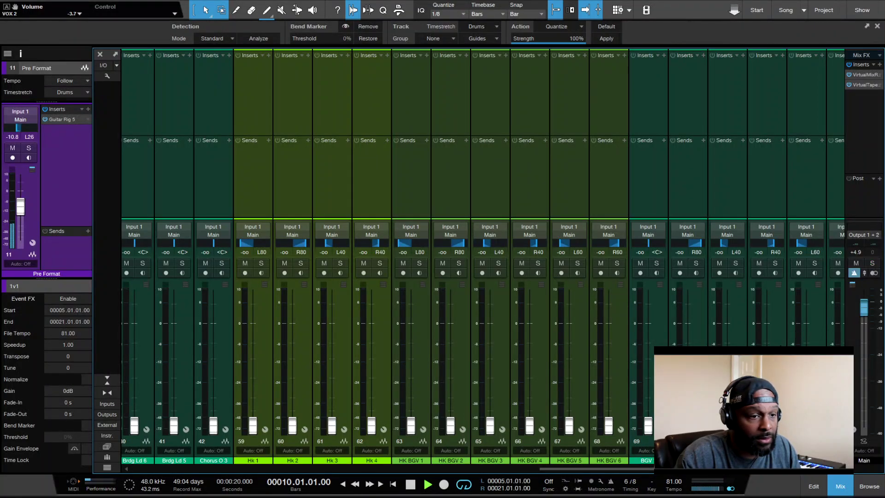
pyautogui.moveTo(540, 469); pyautogui.dragTo(36, 475)
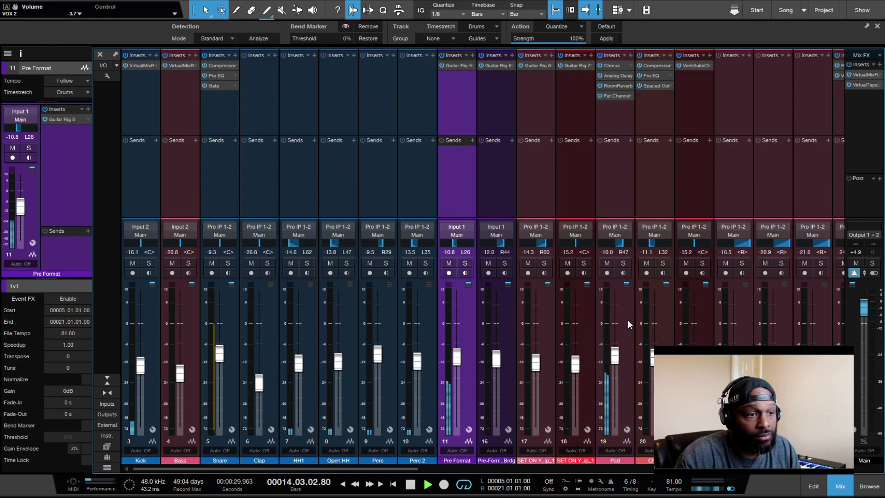
pyautogui.press('space')
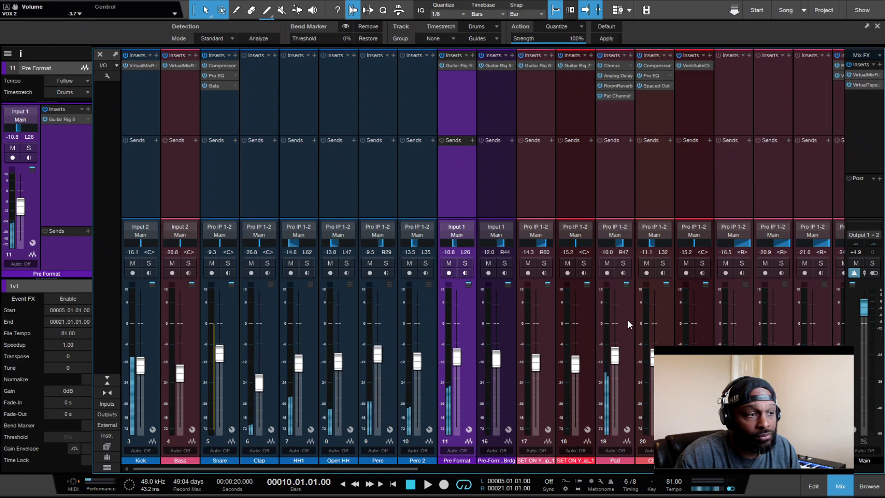
pyautogui.click(628, 320)
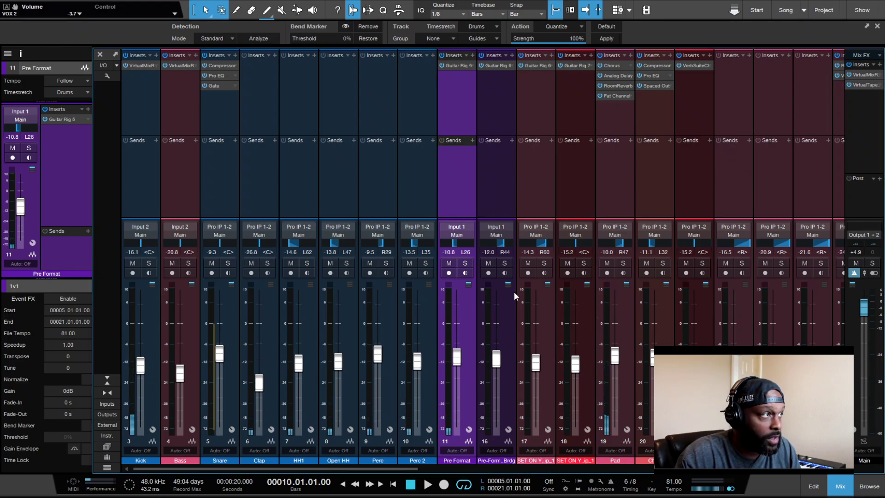
# - Close the song, reopen Set On You (3 Flames) from the recent files, and test playback from bar 10
pyautogui.press('F3')
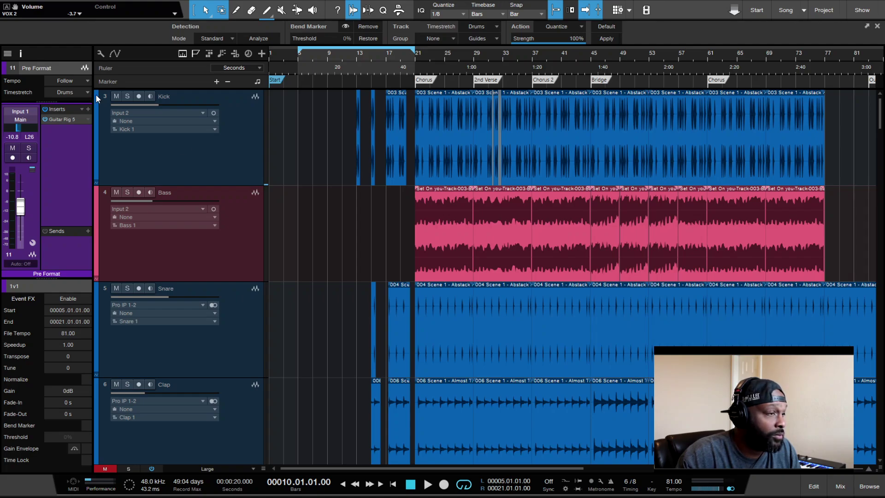
pyautogui.hotkey('ctrl', 'w')
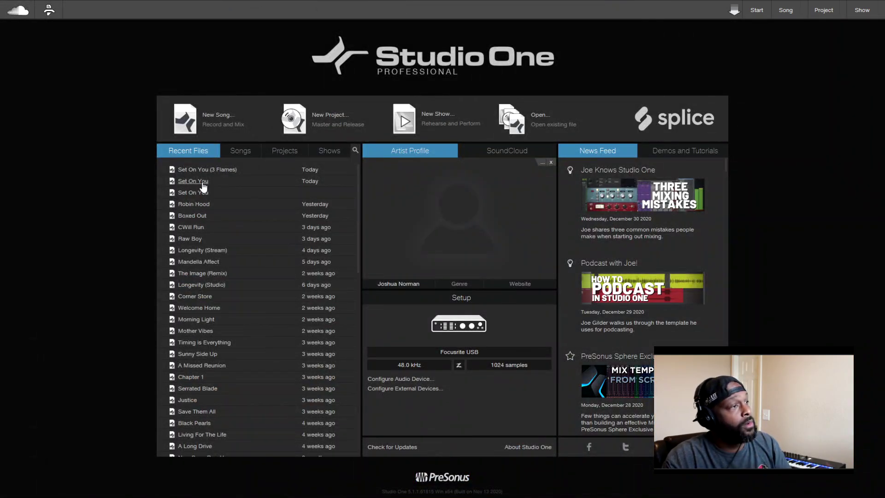
pyautogui.doubleClick(258, 171)
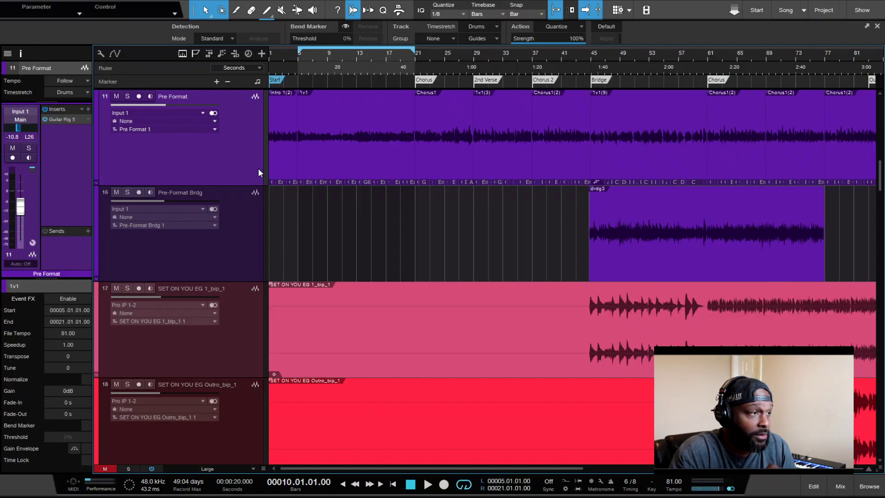
pyautogui.press('space')
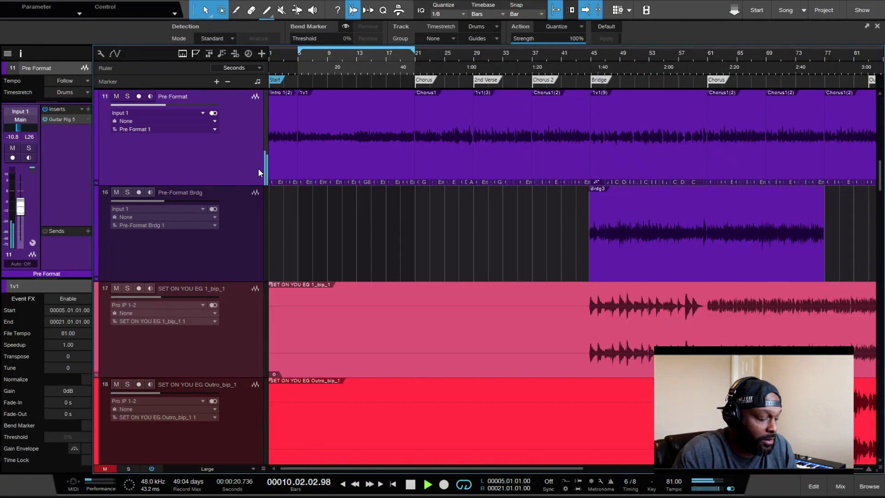
pyautogui.press('space')
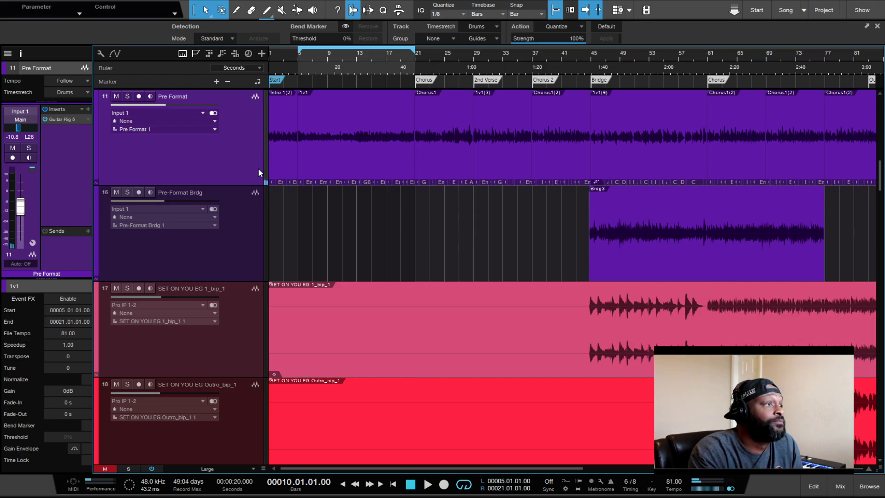
# - Loop the Verse to Hk 2(2) event, audition it while checking the console, and return to the arrangement
pyautogui.scroll(-10, 385, 175)
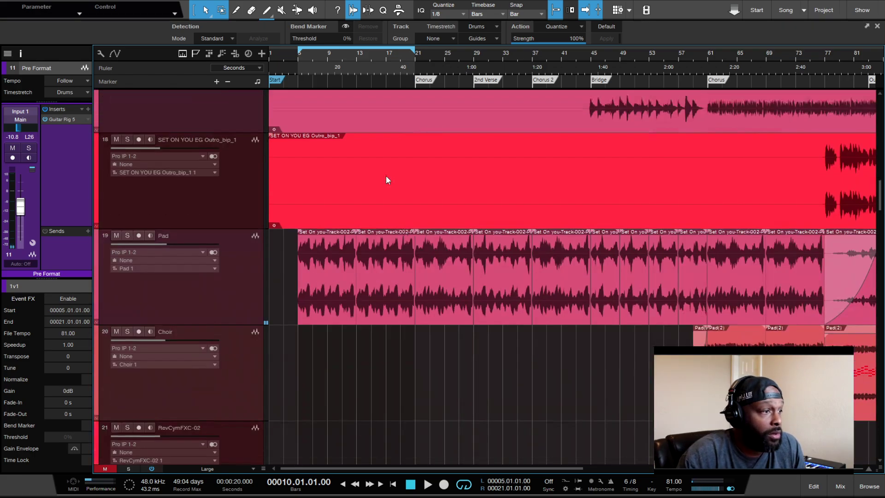
pyautogui.scroll(-15, 386, 175)
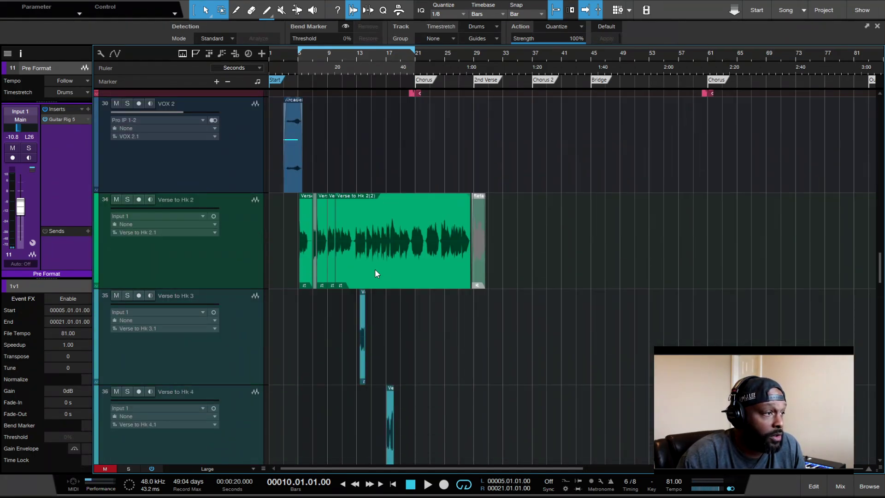
pyautogui.click(373, 271)
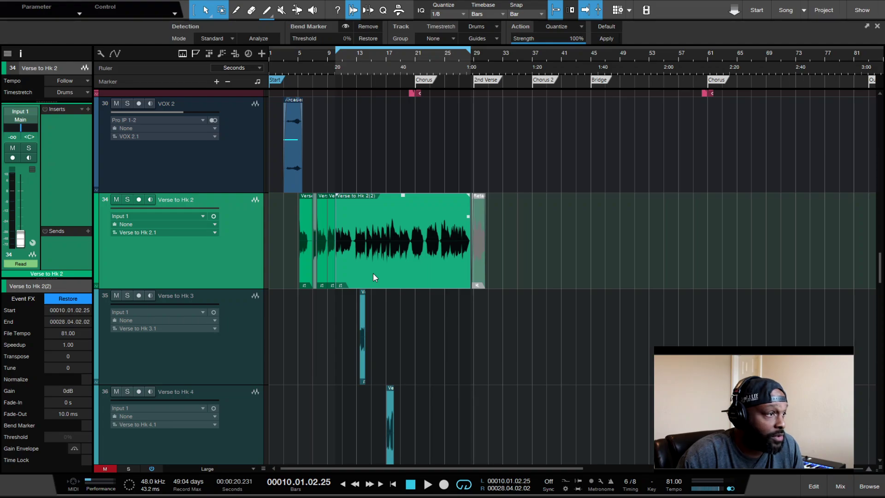
pyautogui.press('space')
pyautogui.press('F3')
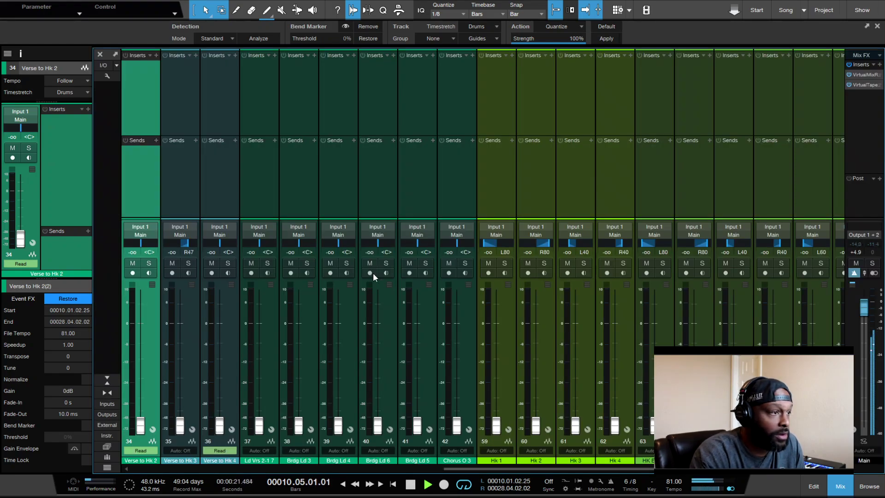
pyautogui.moveTo(465, 465); pyautogui.dragTo(447, 463)
pyautogui.press('space')
pyautogui.press('F3')
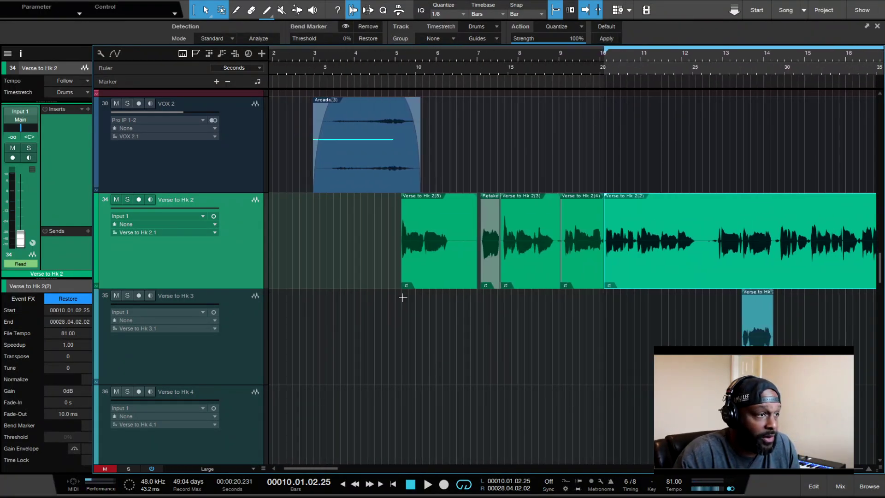
# - Open the Verse to Hk 2(5) event in the audio editor to inspect its waveform, and close the editor
pyautogui.click(408, 286)
pyautogui.doubleClick(408, 286)
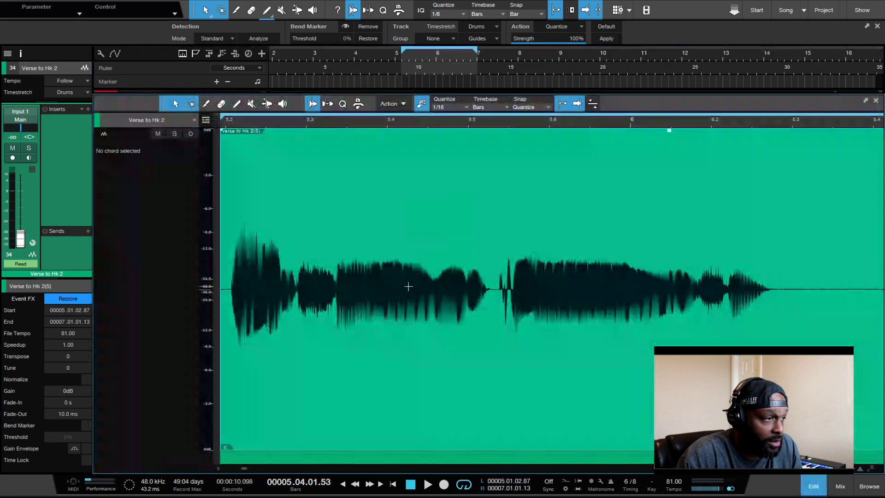
pyautogui.click(876, 100)
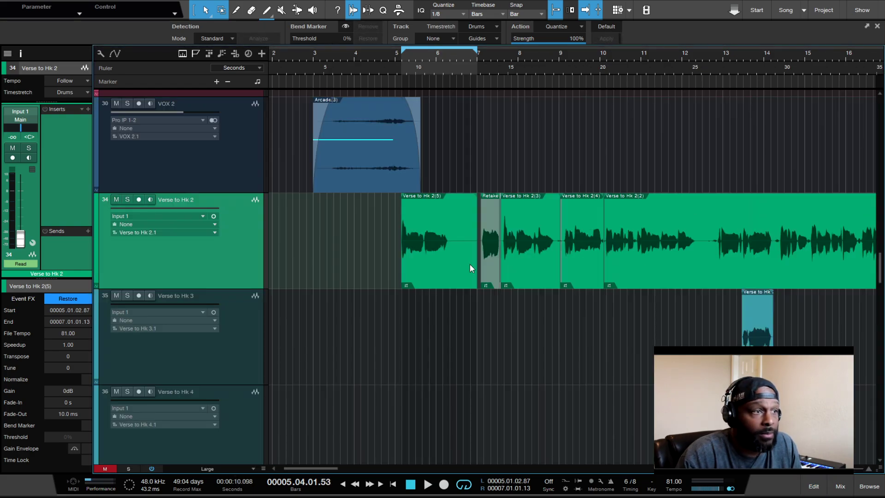
# - Restore the Event FX on the Verse to Hk 2(5) event, inspect its notes in Melodyne, and render it again
pyautogui.click(433, 269)
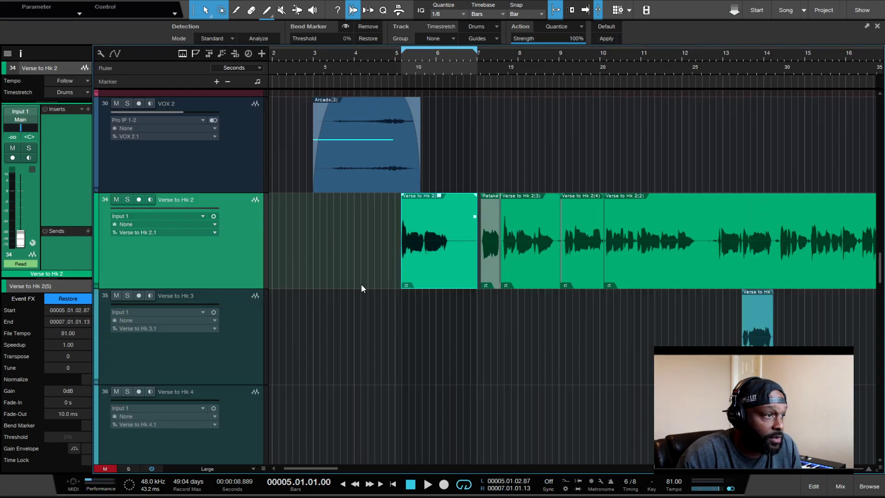
pyautogui.click(61, 298)
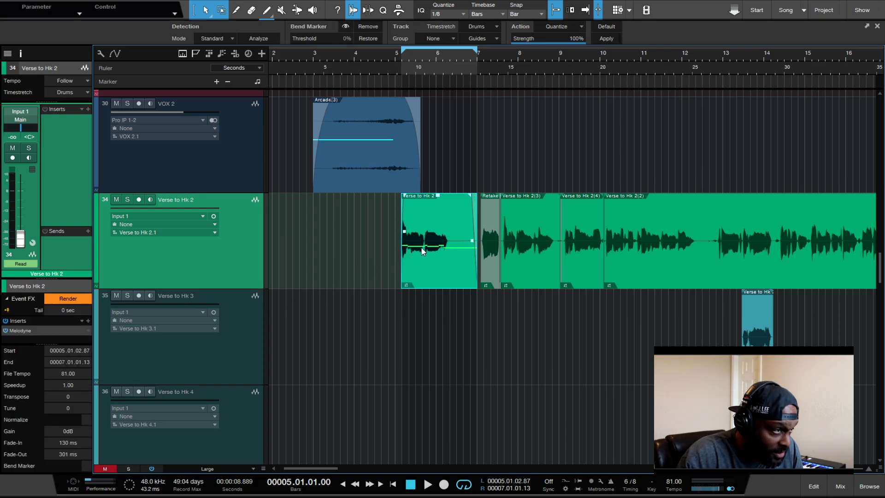
pyautogui.scroll(3, 461, 290)
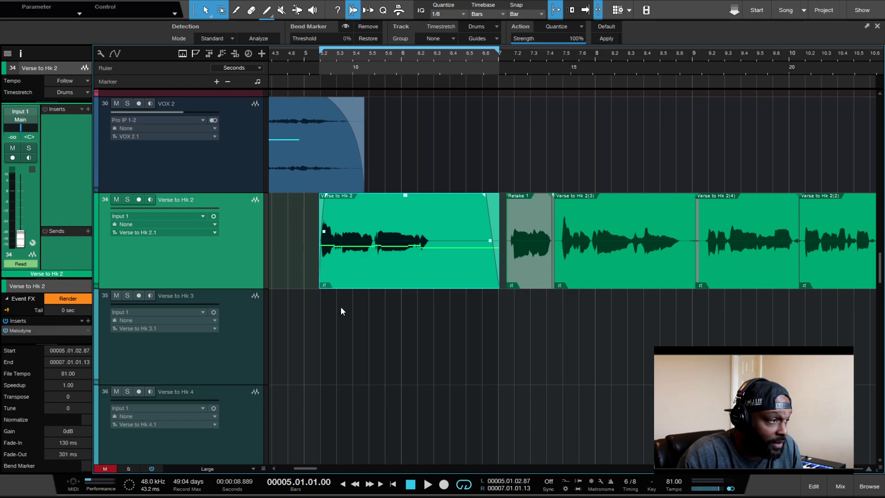
pyautogui.doubleClick(380, 261)
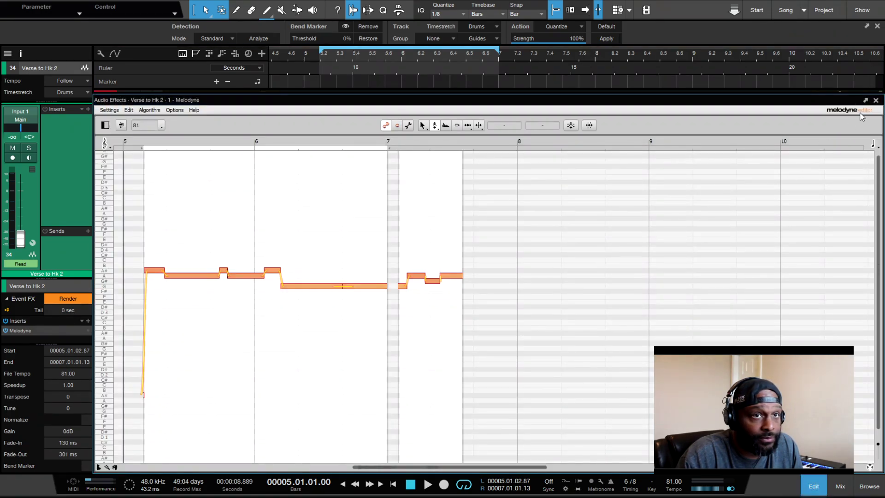
pyautogui.click(875, 100)
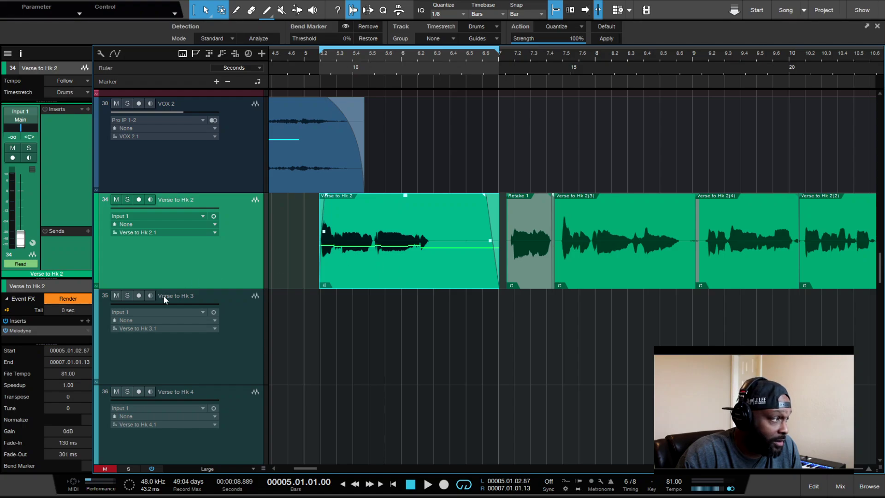
pyautogui.press('s')
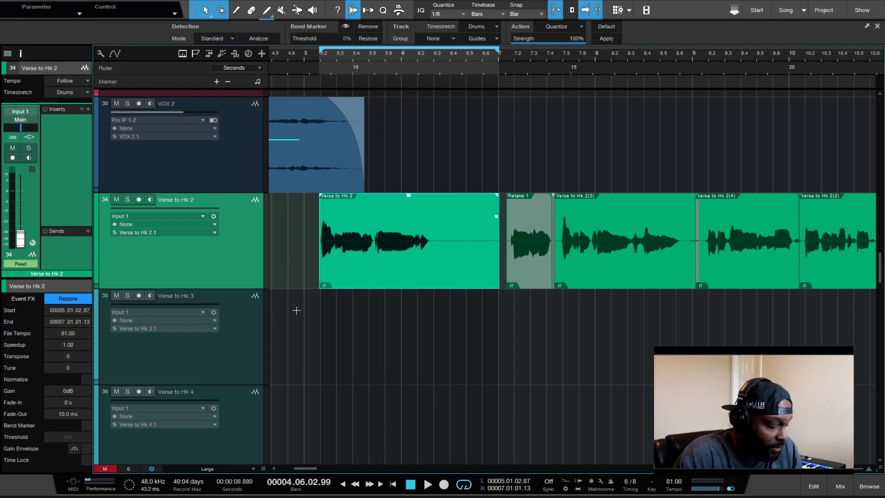
# - Select the Verse to Hk 2 events between bars 5 and 28 together, and undo the first event's restore and render
pyautogui.hscroll(8, 452, 278)
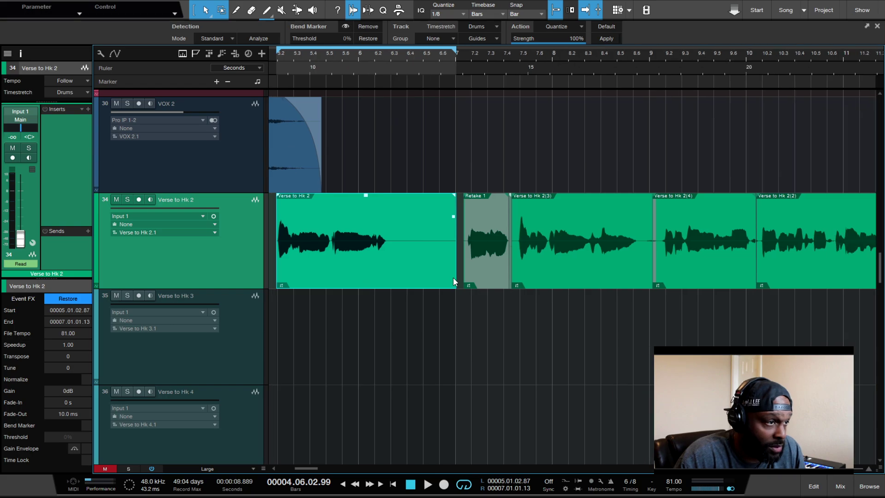
pyautogui.hscroll(3, 452, 278)
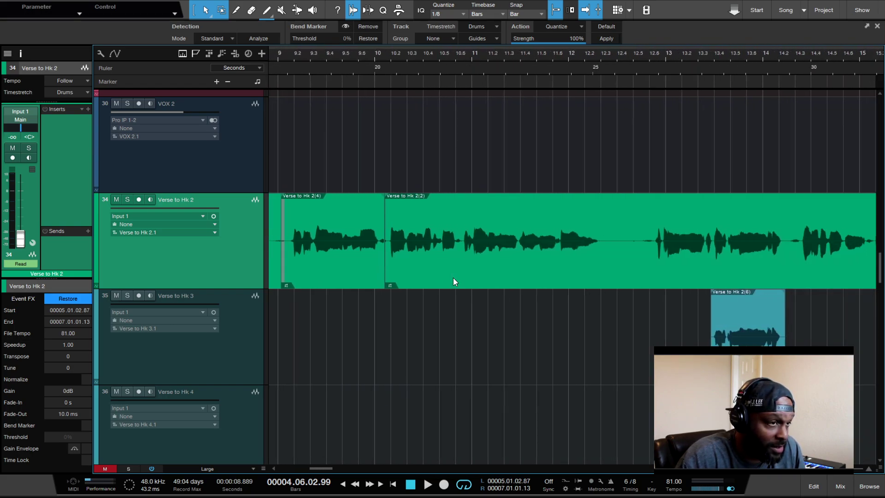
pyautogui.click(452, 277)
pyautogui.hscroll(-10, 457, 267)
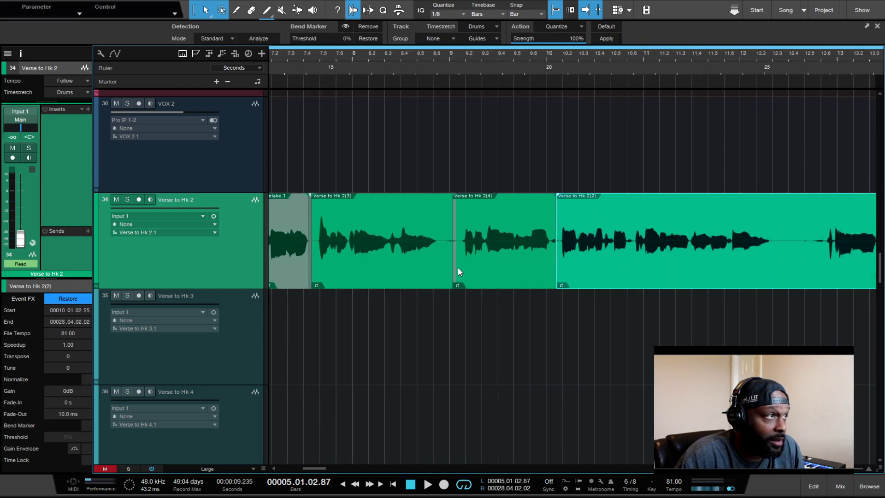
pyautogui.keyDown('shift'); pyautogui.click(564, 267); pyautogui.keyUp('shift')
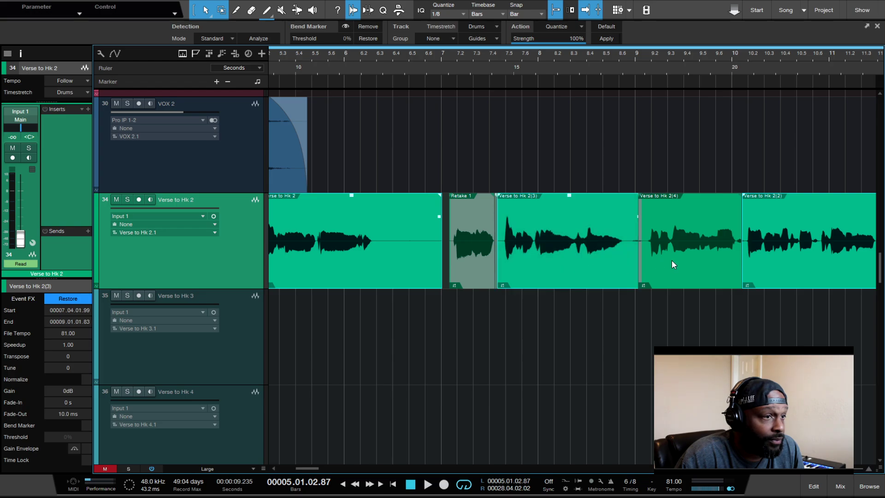
pyautogui.keyDown('shift'); pyautogui.click(673, 264); pyautogui.keyUp('shift')
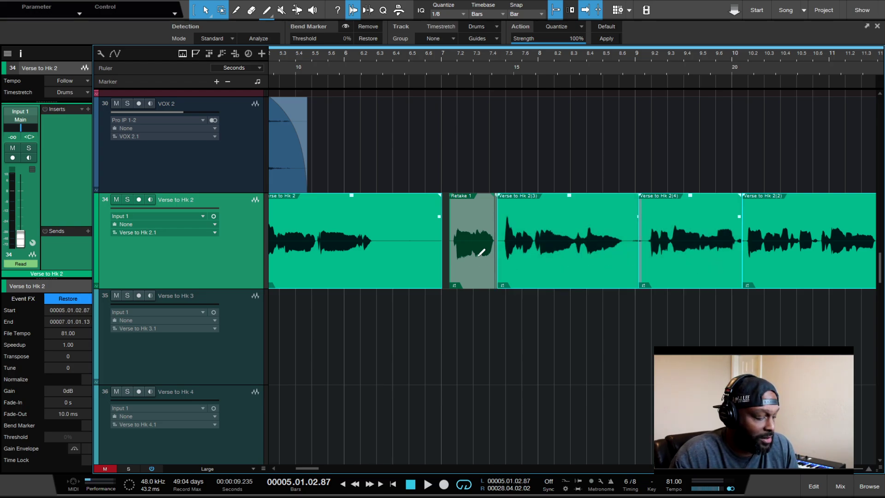
pyautogui.hotkey('ctrl', 'm')
pyautogui.scroll(-5, 543, 257)
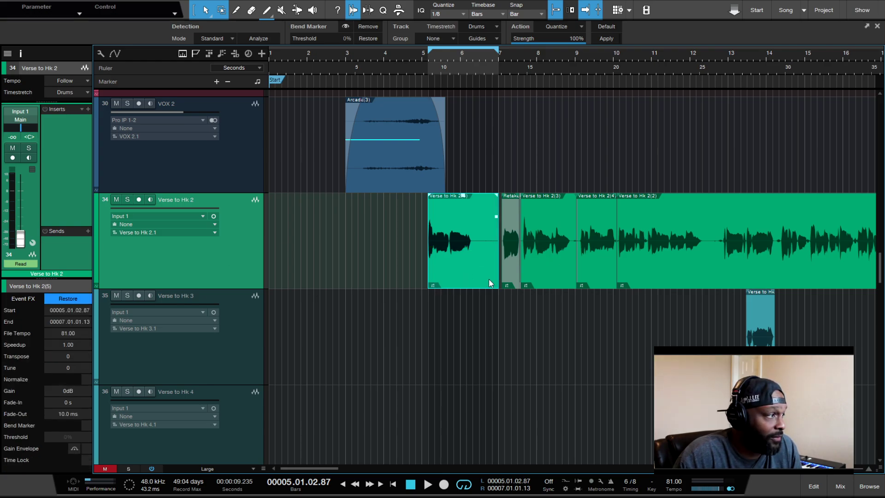
# - Set the loop from the first Verse to Hk 2 event through Verse to Hk 2(2) and audition from bar 5
pyautogui.keyDown('shift'); pyautogui.click(685, 267); pyautogui.keyUp('shift')
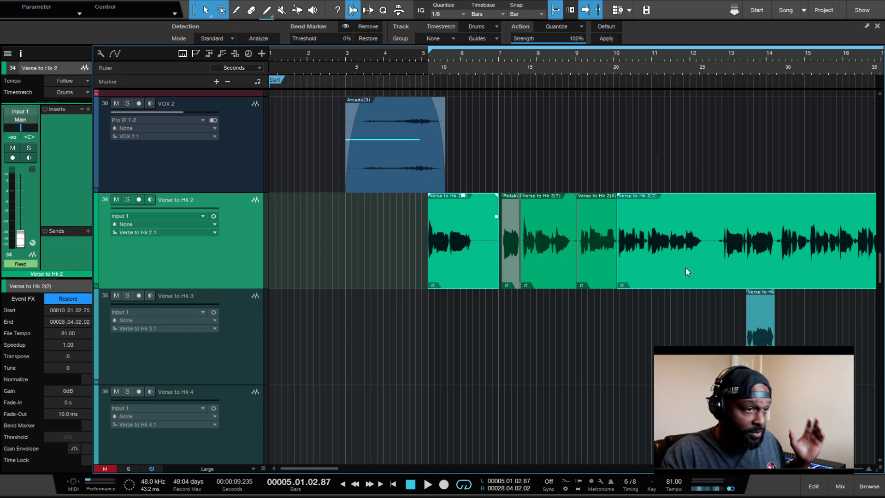
pyautogui.hotkey('ctrl', 'shift', 'a')
pyautogui.hotkey('ctrl', 'z')
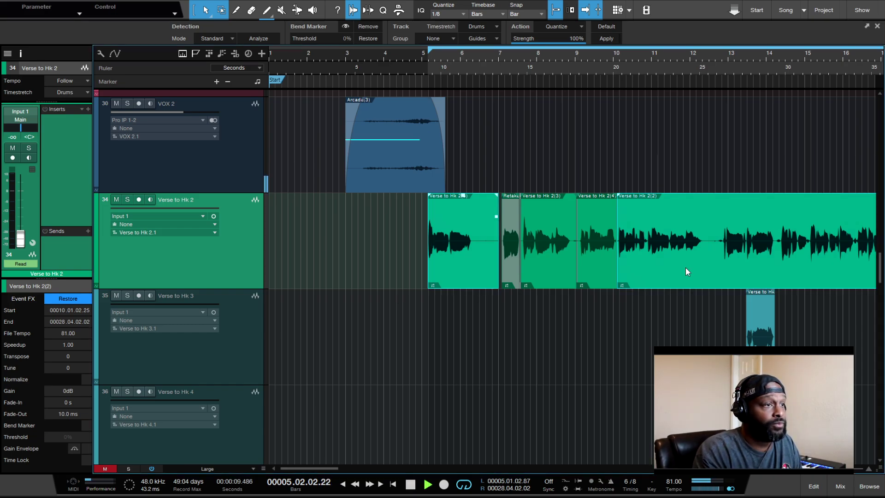
# - Solo the Verse to Hk 2 track and bring its channel into view in the mixing console
pyautogui.click(128, 199)
pyautogui.press('F3')
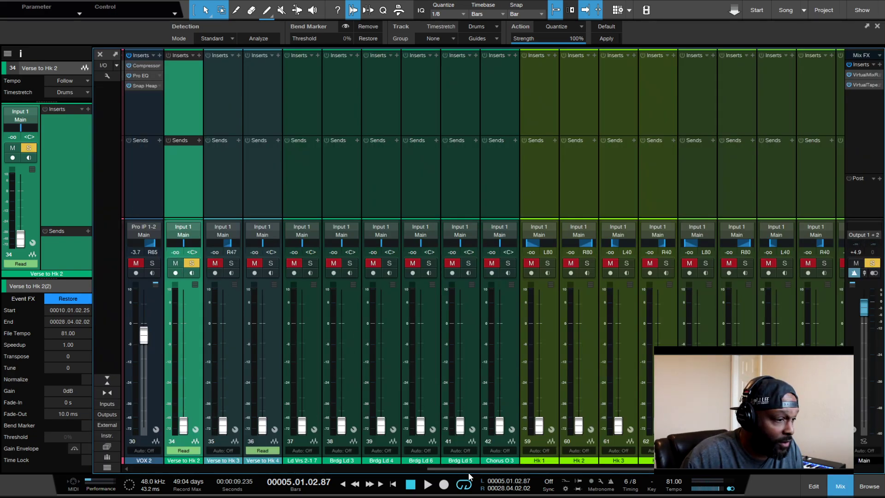
pyautogui.moveTo(474, 468); pyautogui.dragTo(387, 466)
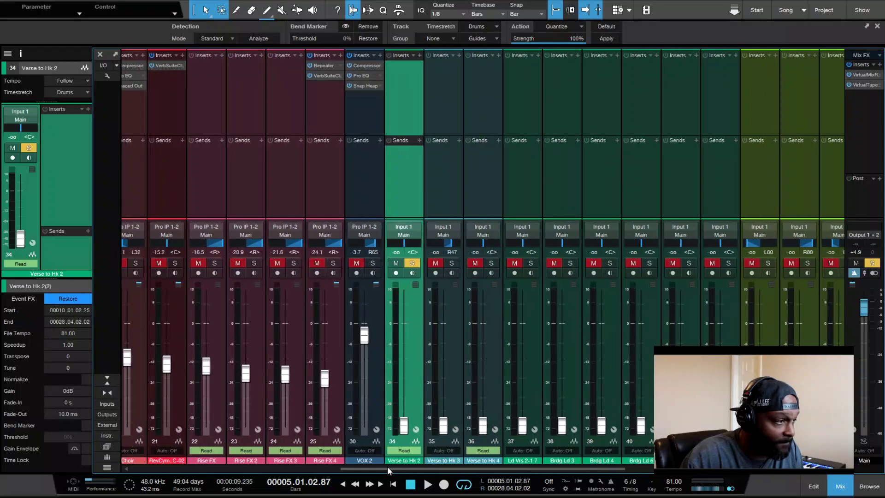
# - Raise the Verse to Hk 2 channel fader to -4.7 dB and audition the soloed vocal
pyautogui.moveTo(403, 423); pyautogui.dragTo(404, 340)
pyautogui.press('space')
pyautogui.press('space')
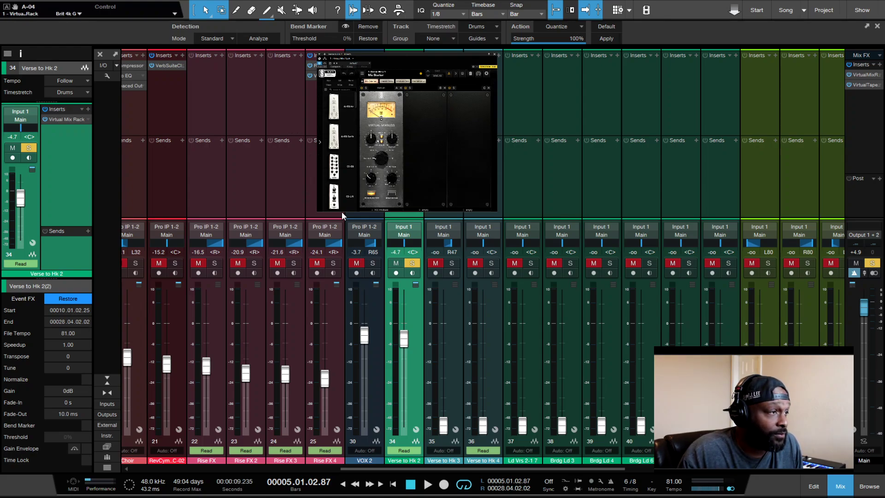
# - Cycle through the console models on the Virtual Mix Rack's Virtual Mixbuss and choose Brit N
pyautogui.click(377, 95)
pyautogui.click(377, 96)
pyautogui.click(377, 95)
pyautogui.click(377, 96)
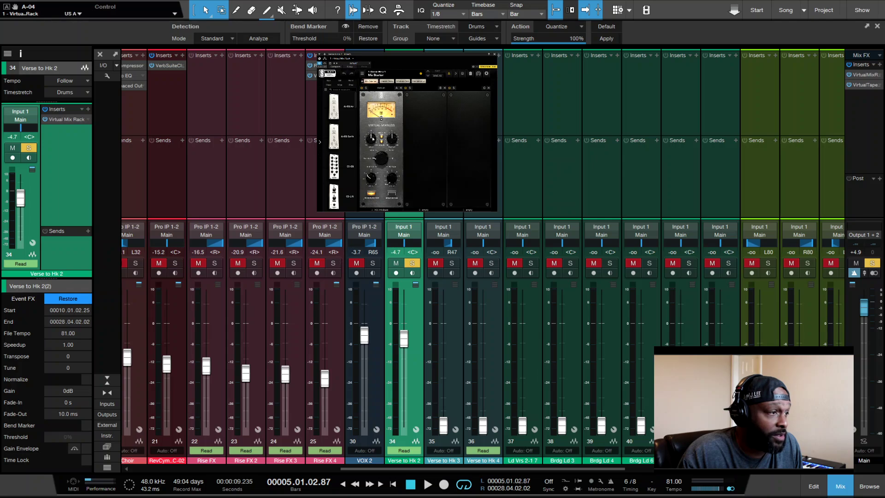
pyautogui.click(377, 95)
pyautogui.click(373, 129)
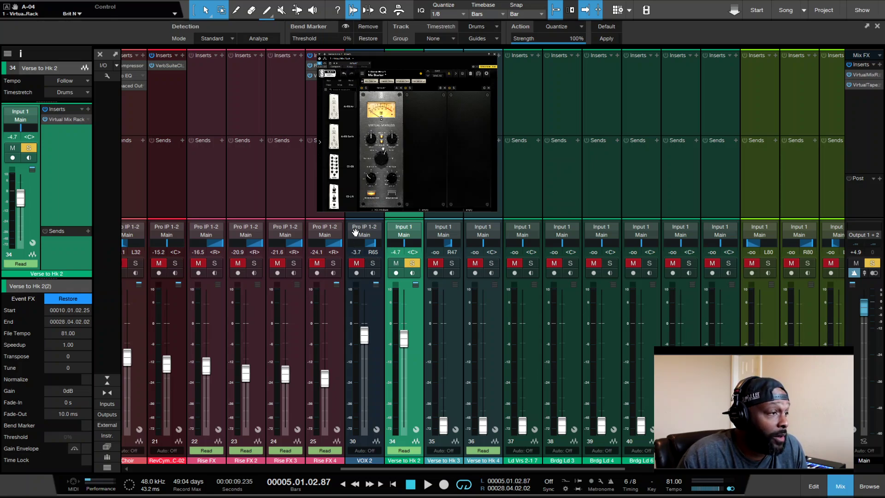
# - Load the FG-73 preamp into the second slot of the Virtual Mix Rack and set its Virtual Drive to 42.7 dB while auditioning
pyautogui.press('space')
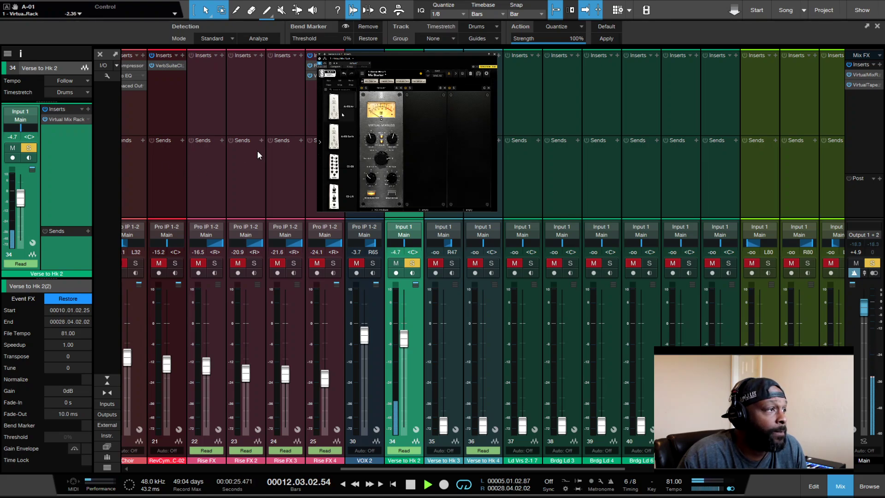
pyautogui.scroll(-3, 333, 152)
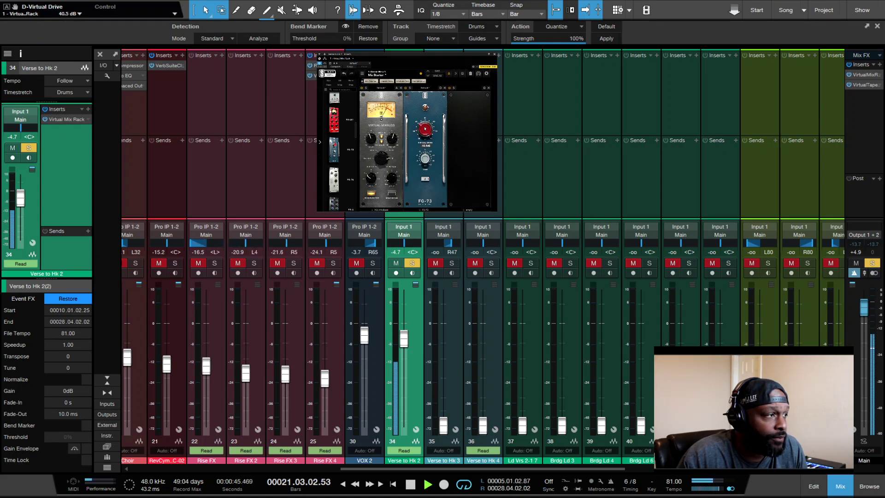
pyautogui.press('space')
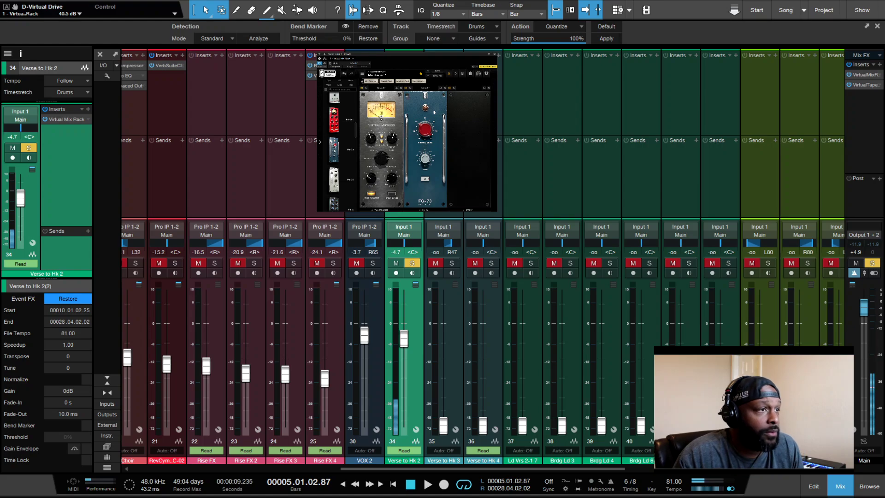
pyautogui.moveTo(435, 112); pyautogui.dragTo(436, 117)
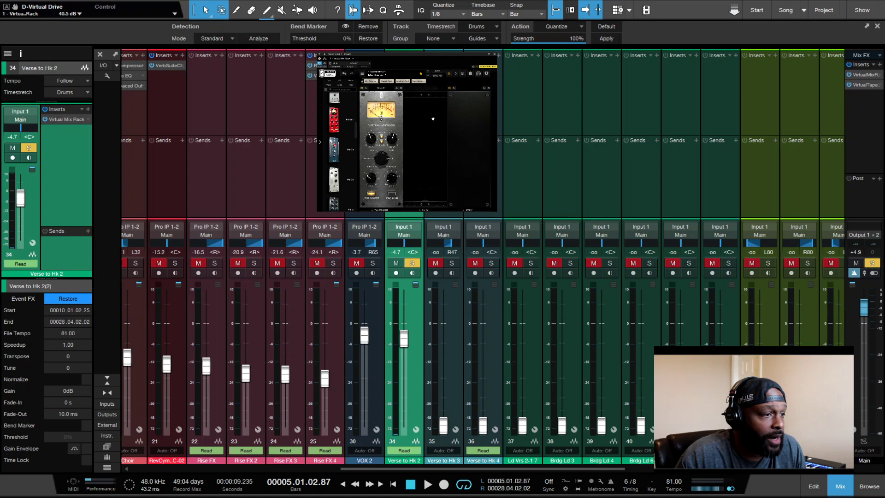
pyautogui.moveTo(432, 111); pyautogui.dragTo(440, 128)
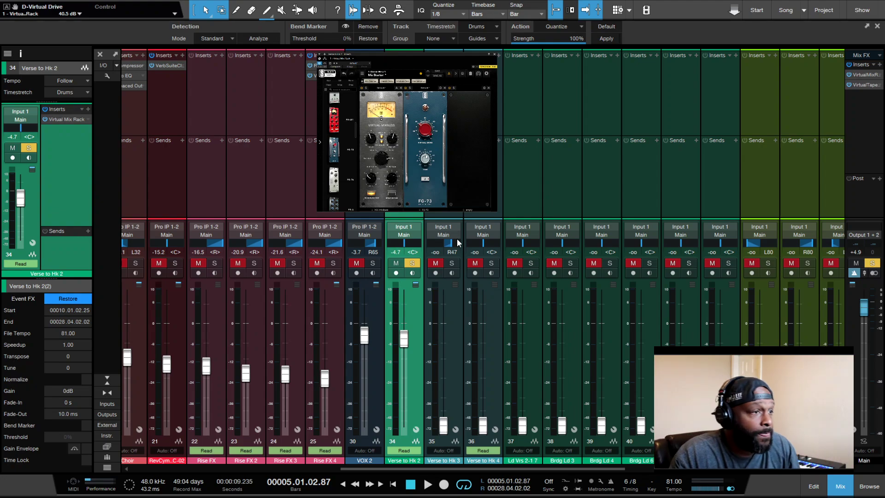
pyautogui.press('space')
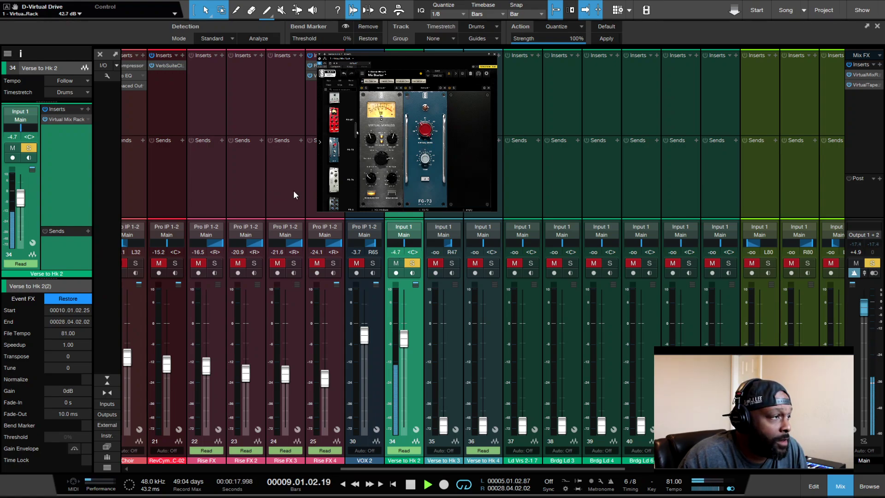
# - Add the FG-S equalizer in the rack's third slot and set its LMF Gain to -3.38 dB while auditioning
pyautogui.press('space')
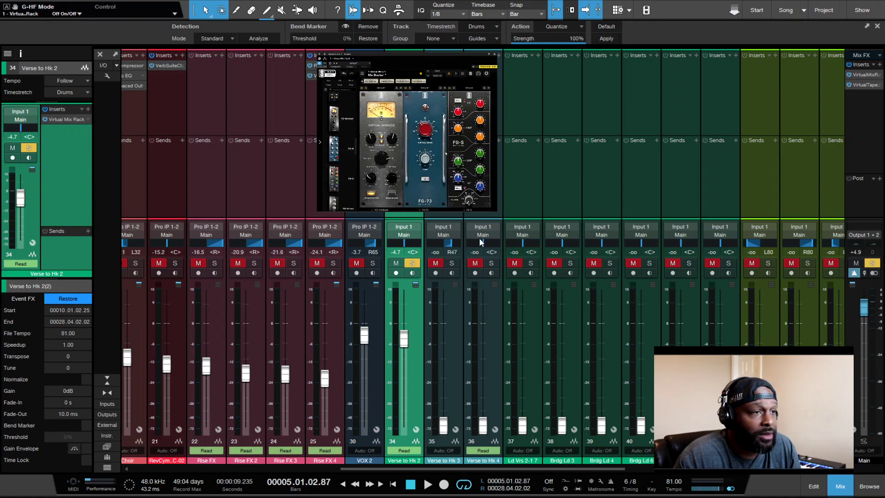
pyautogui.press('space')
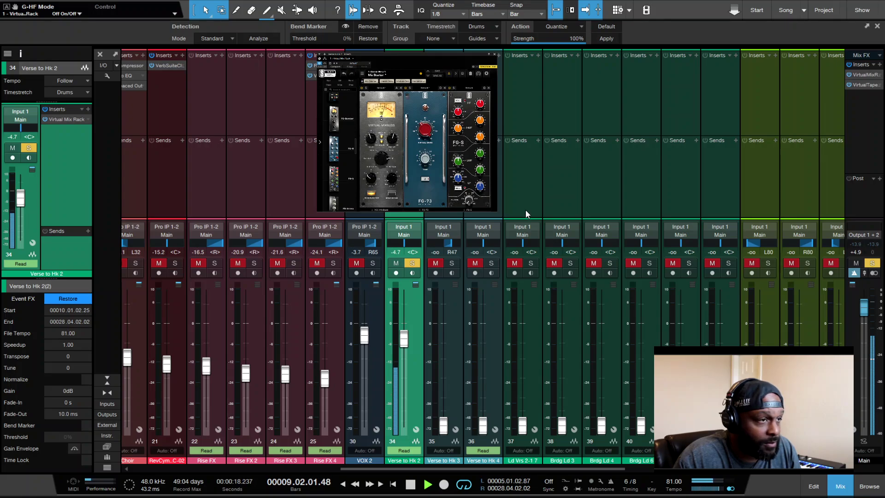
pyautogui.press('KP_1')
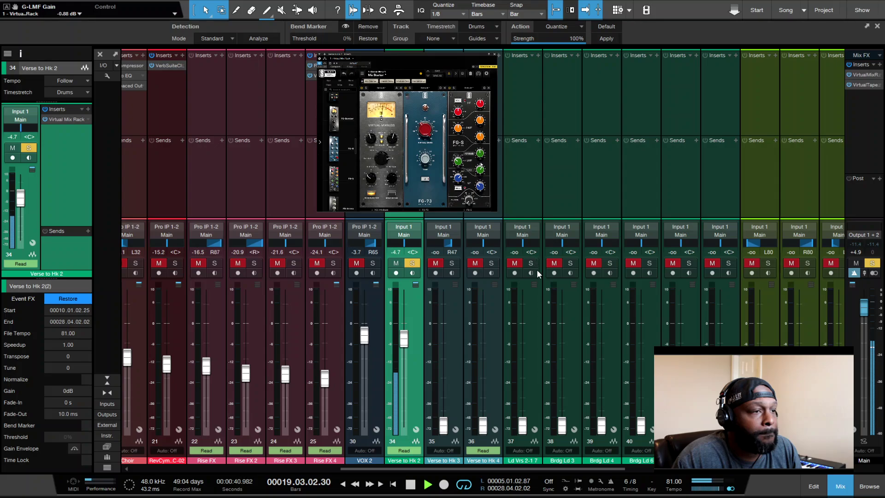
pyautogui.press('space')
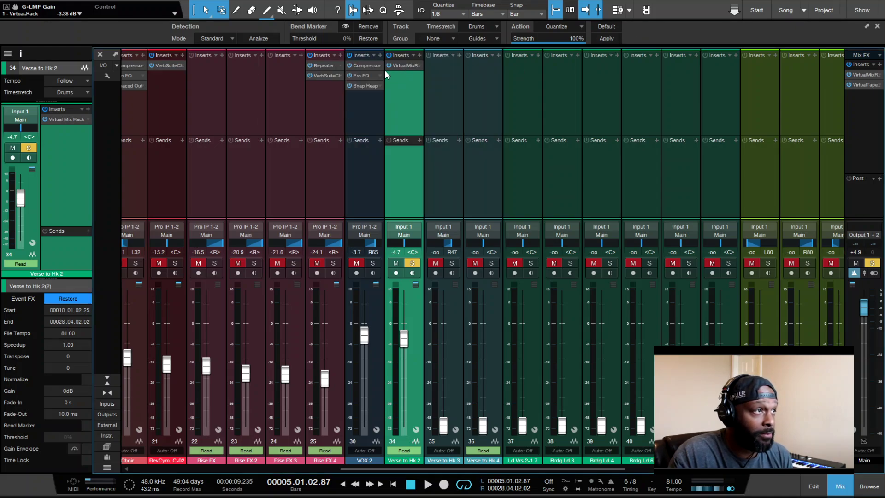
# - Recheck the Virtual Mix Rack, insert Inf EQ after it on Verse to Hk 2, and audition the vocal's spectrum
pyautogui.click(397, 66)
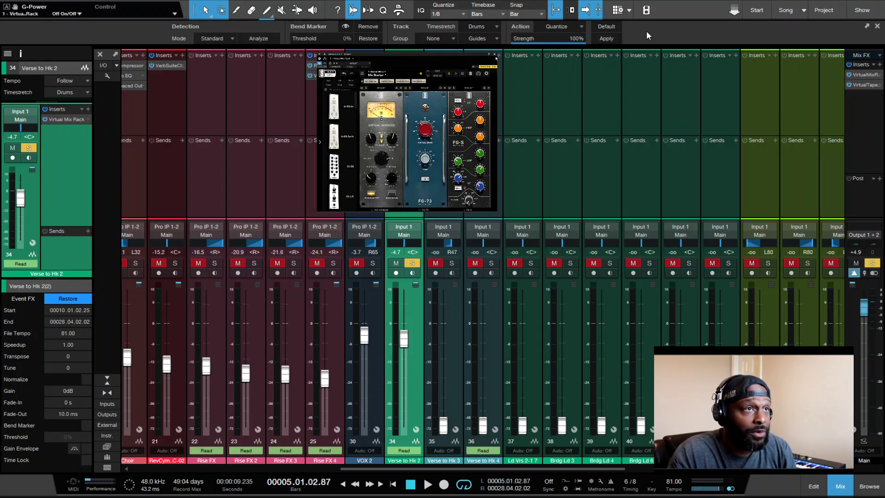
pyautogui.click(496, 58)
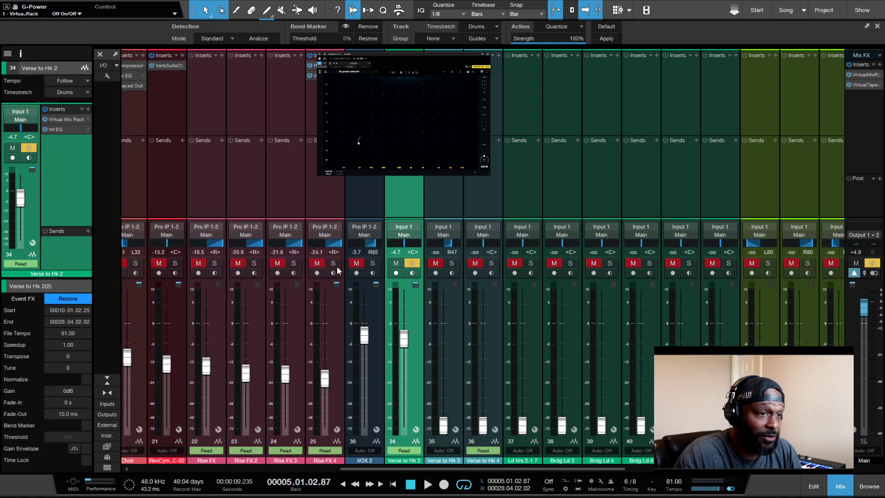
pyautogui.press('space')
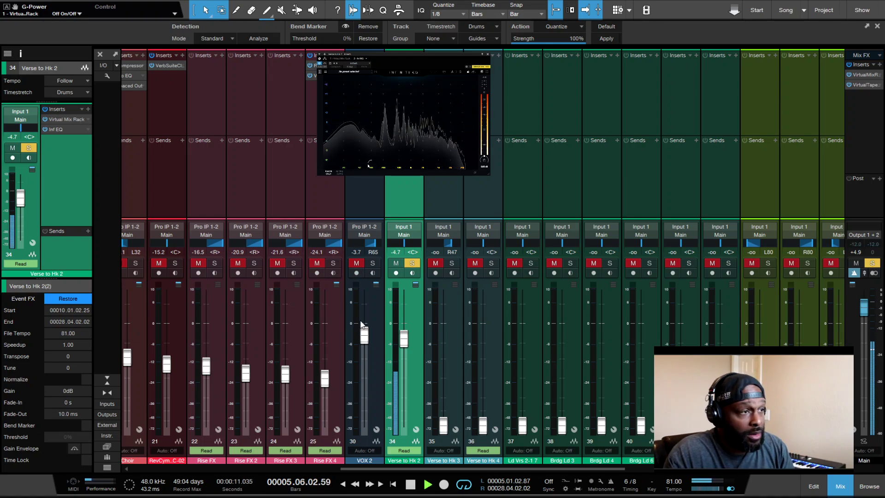
pyautogui.press('space')
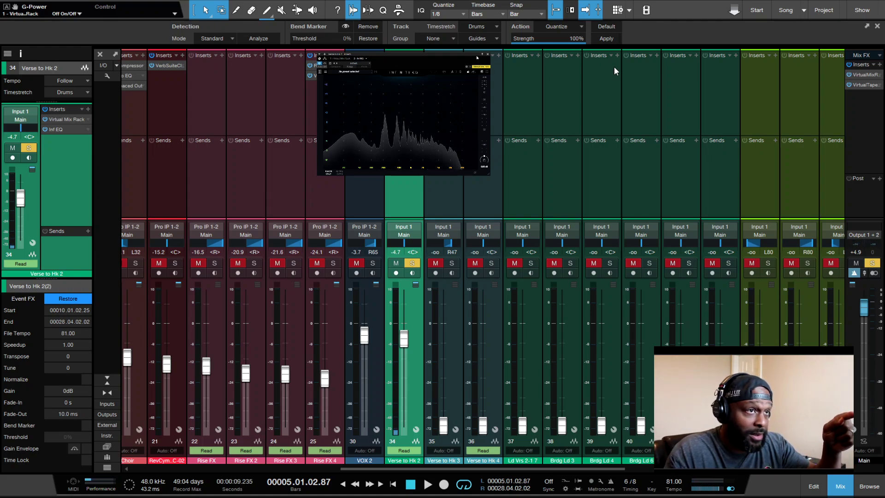
# - Add a low-cut first band in Inf EQ and set its frequency to about 17.5 Hz while auditioning
pyautogui.click(502, 95)
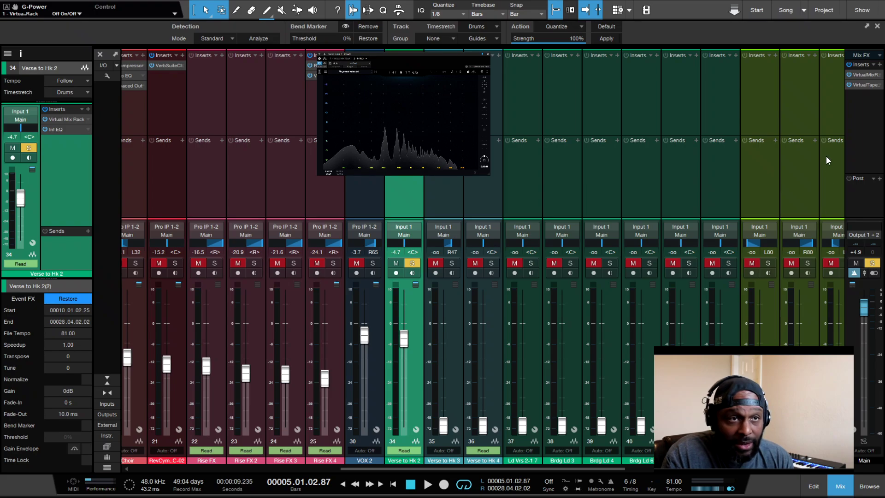
pyautogui.click(804, 87)
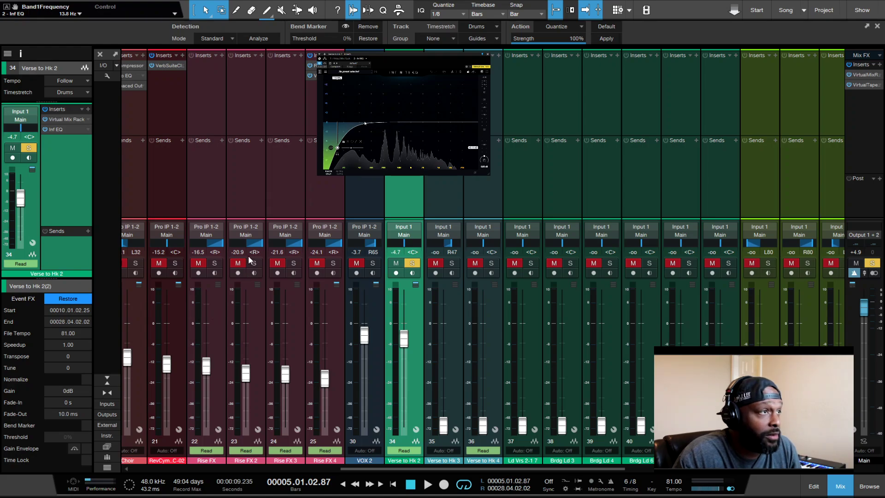
pyautogui.press('space')
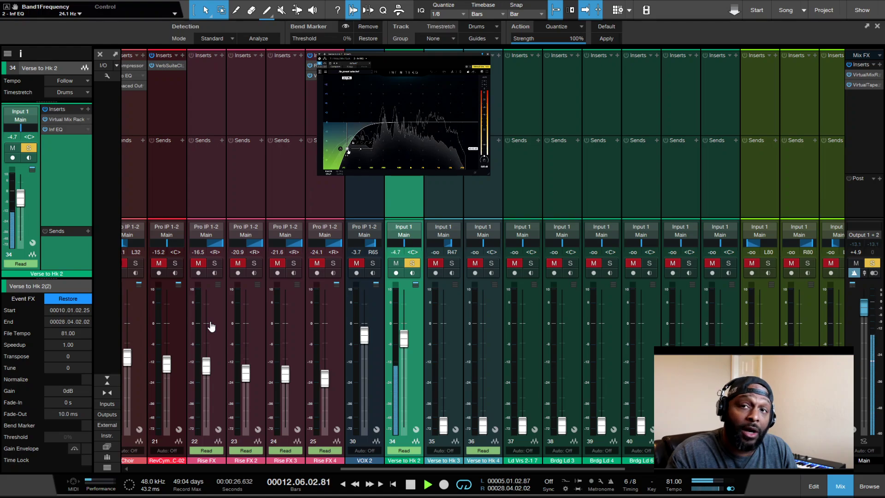
pyautogui.press('space')
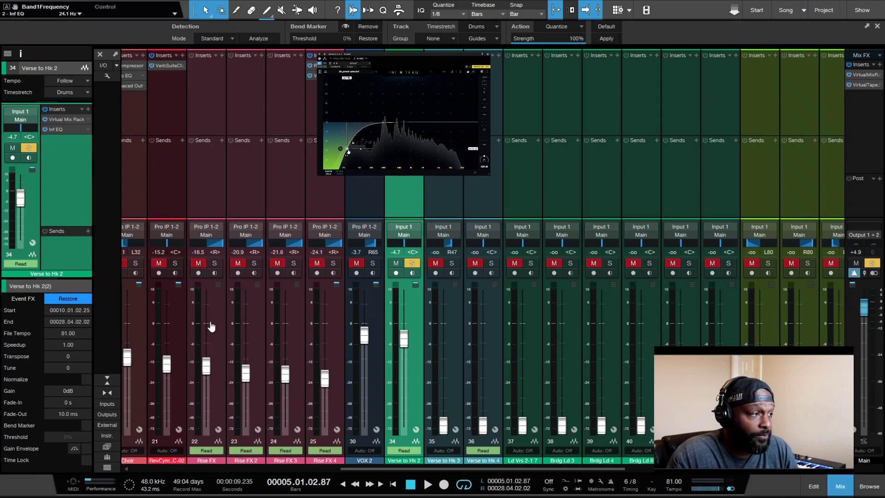
pyautogui.press('space')
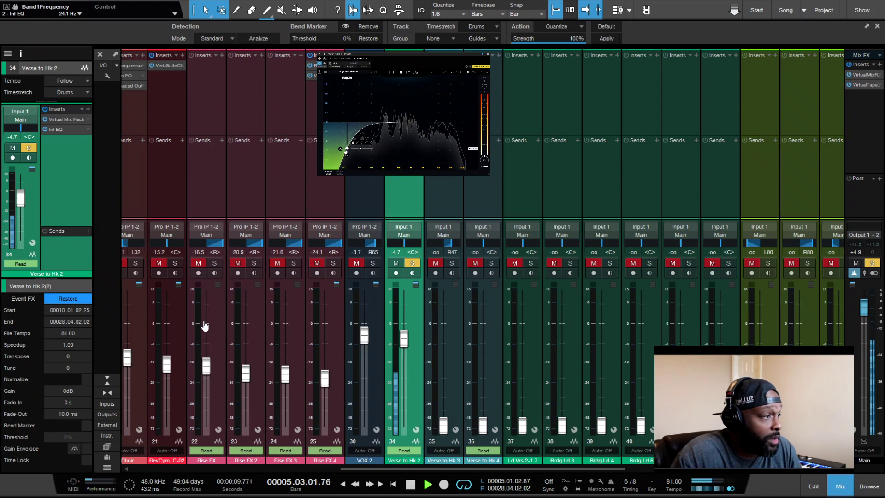
pyautogui.moveTo(347, 148); pyautogui.dragTo(341, 149)
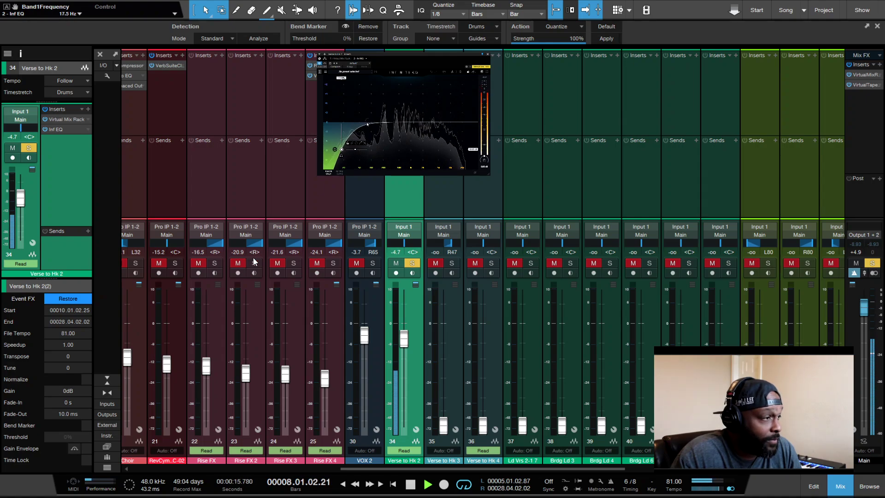
# - Add a second bell band in Inf EQ at about 132 Hz with a small boost and narrow its width
pyautogui.press('space')
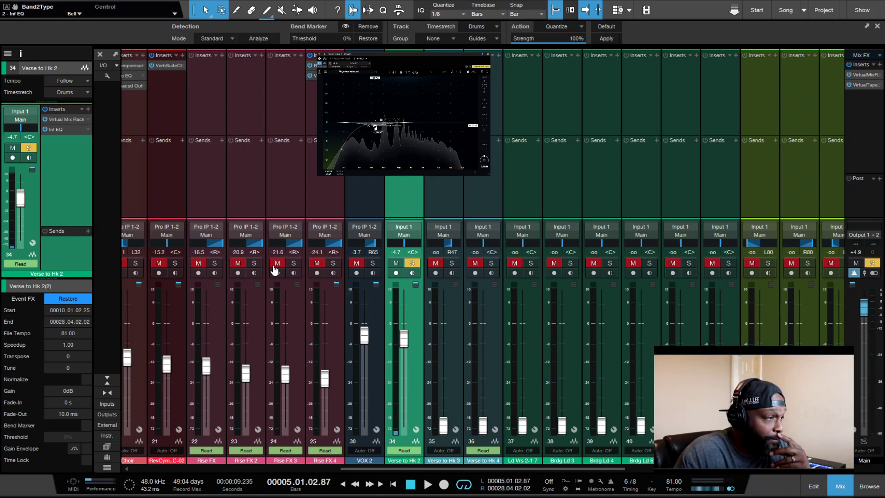
pyautogui.moveTo(375, 123); pyautogui.dragTo(376, 116)
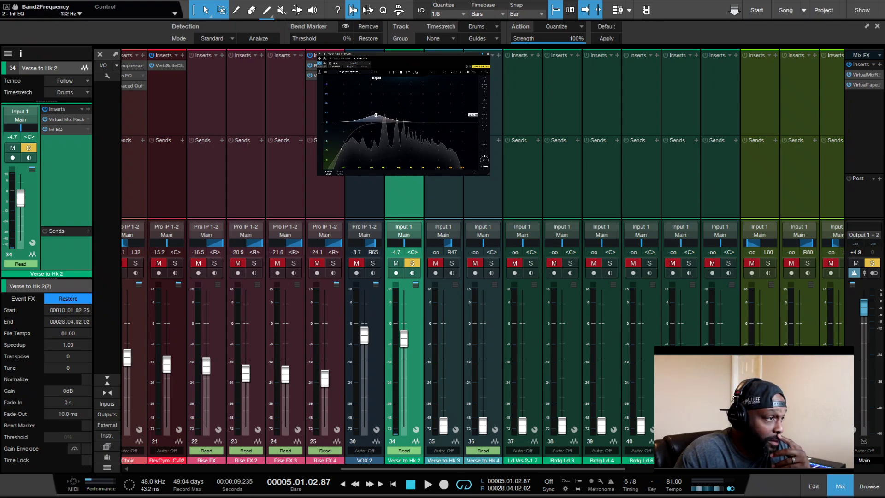
pyautogui.scroll(-5, 376, 116)
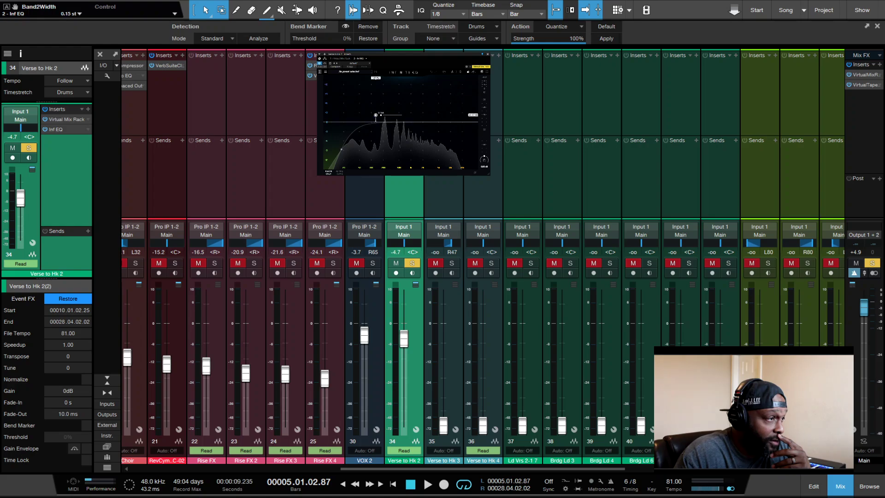
pyautogui.scroll(10, 376, 116)
pyautogui.scroll(-3, 375, 116)
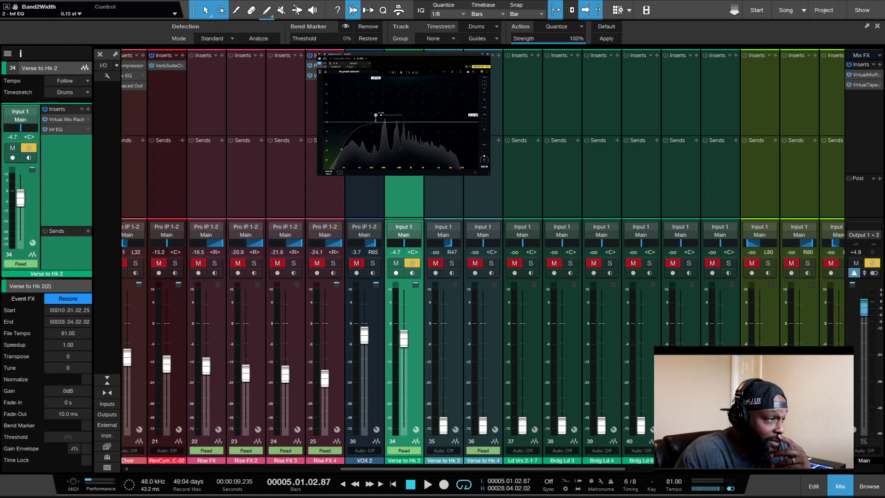
pyautogui.scroll(-2, 376, 115)
pyautogui.scroll(10, 375, 115)
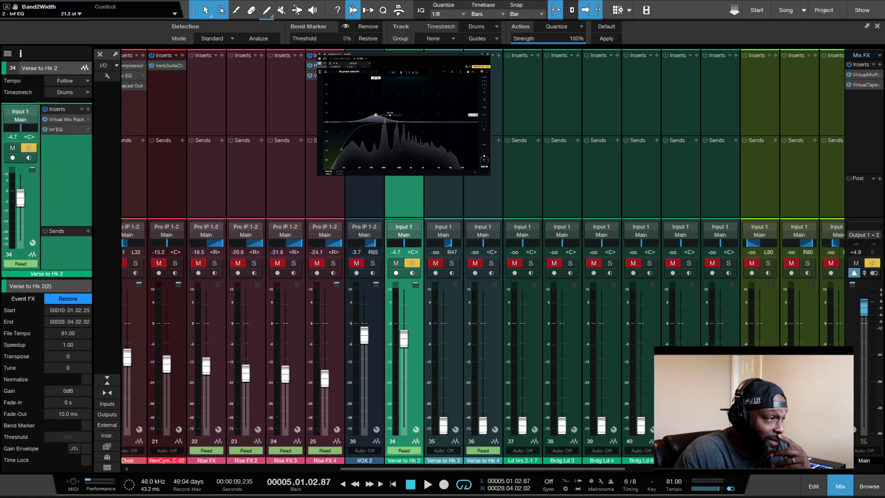
pyautogui.scroll(-10, 375, 116)
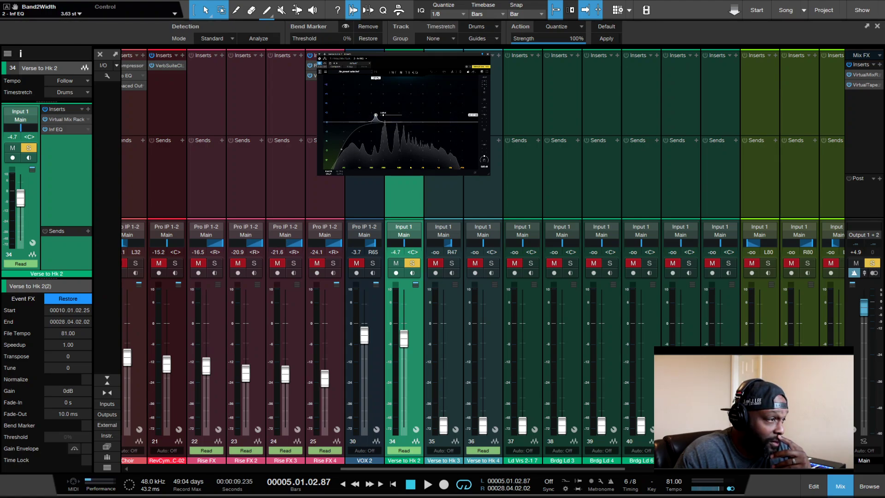
pyautogui.scroll(3, 376, 115)
# - Boost the second Inf EQ band to about +10.2 dB and sweep it between about 95.5 and 147 Hz to locate the vocal's resonance
pyautogui.moveTo(375, 115); pyautogui.dragTo(375, 90)
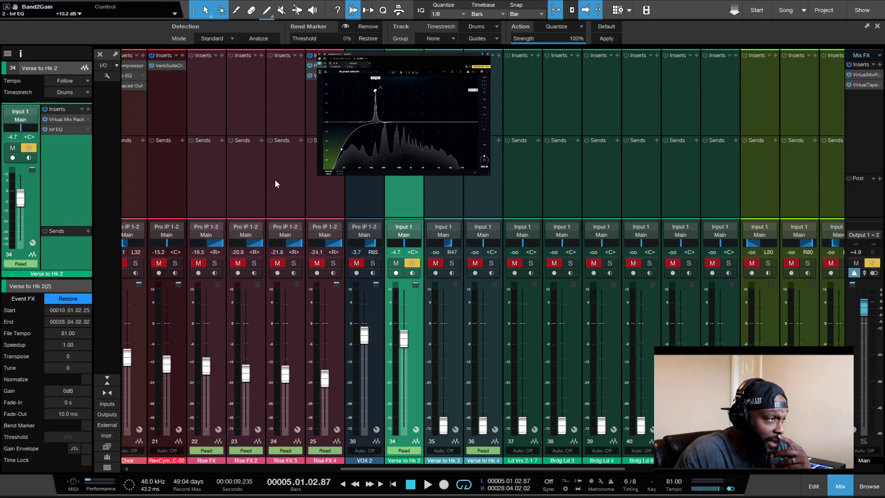
pyautogui.moveTo(375, 90)
pyautogui.mouseDown()
pyautogui.moveTo(376, 37)
pyautogui.moveTo(377, 107)
pyautogui.moveTo(378, 93)
pyautogui.mouseUp()
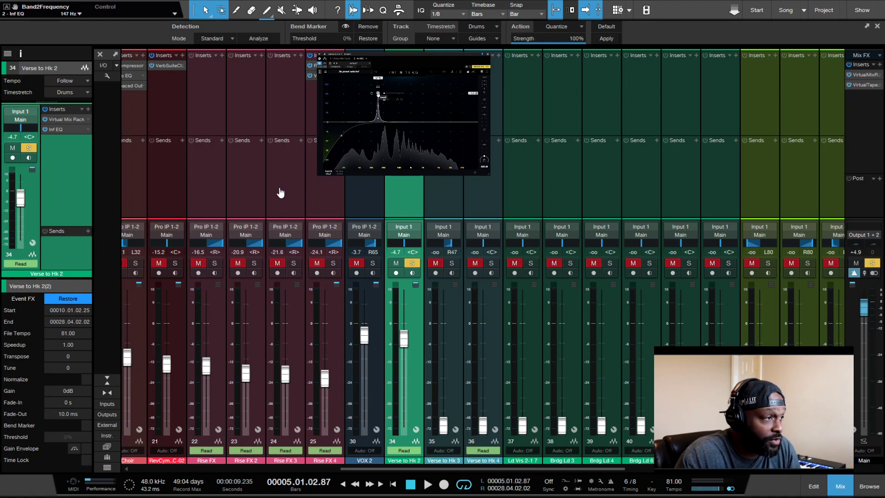
pyautogui.moveTo(377, 94)
pyautogui.mouseDown()
pyautogui.moveTo(362, 93)
pyautogui.moveTo(407, 91)
pyautogui.moveTo(371, 91)
pyautogui.mouseUp()
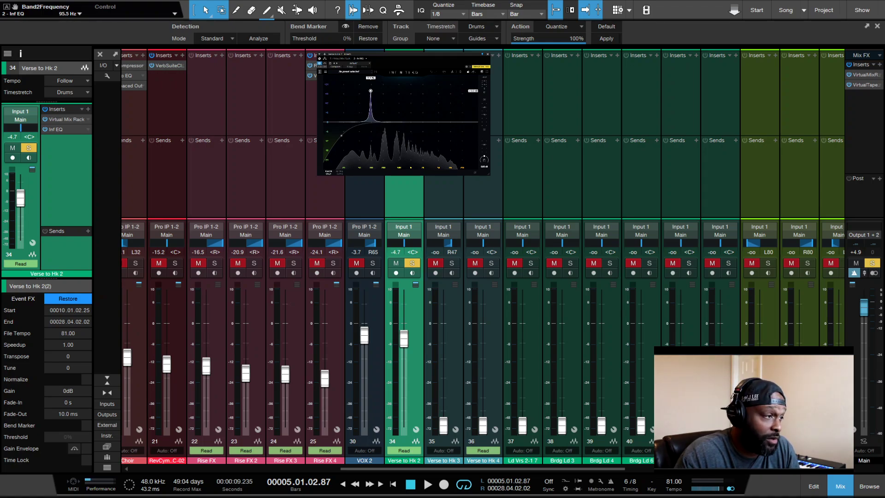
pyautogui.press('space')
pyautogui.moveTo(370, 91); pyautogui.dragTo(377, 98)
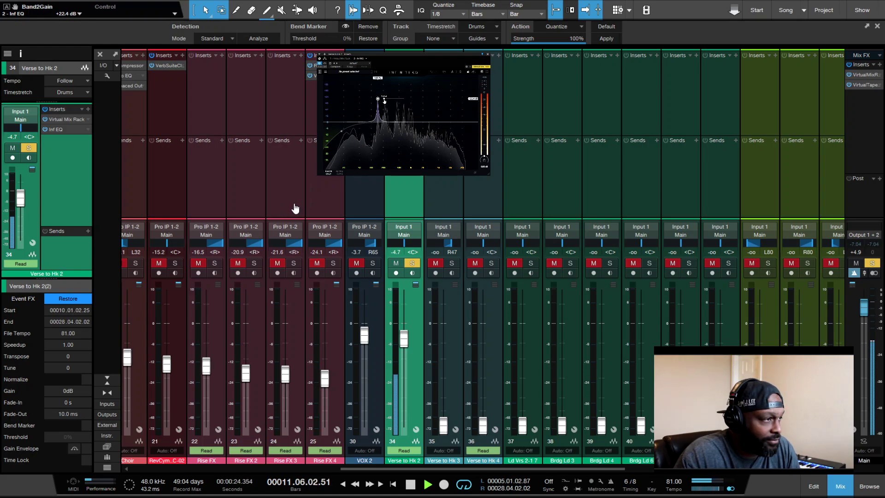
# - Widen the second Inf EQ band to about 5.53 st and cut its gain to about -4.74 dB
pyautogui.moveTo(384, 100); pyautogui.dragTo(387, 98)
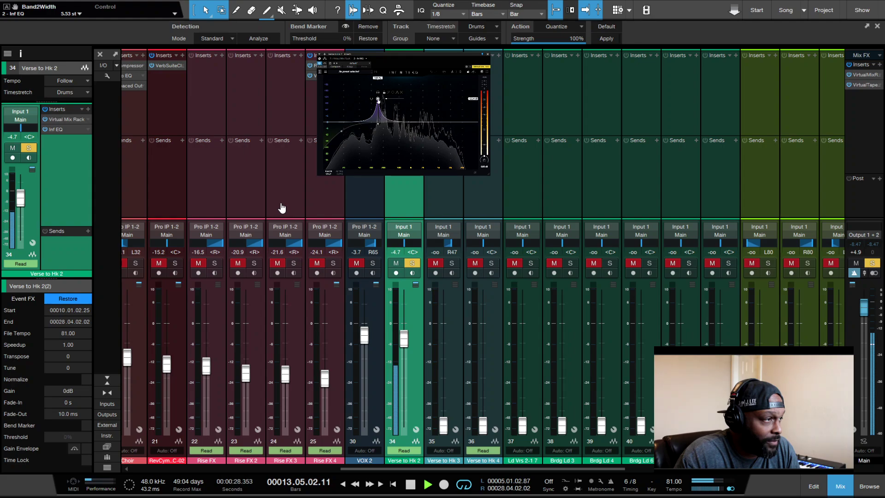
pyautogui.moveTo(377, 99); pyautogui.dragTo(378, 142)
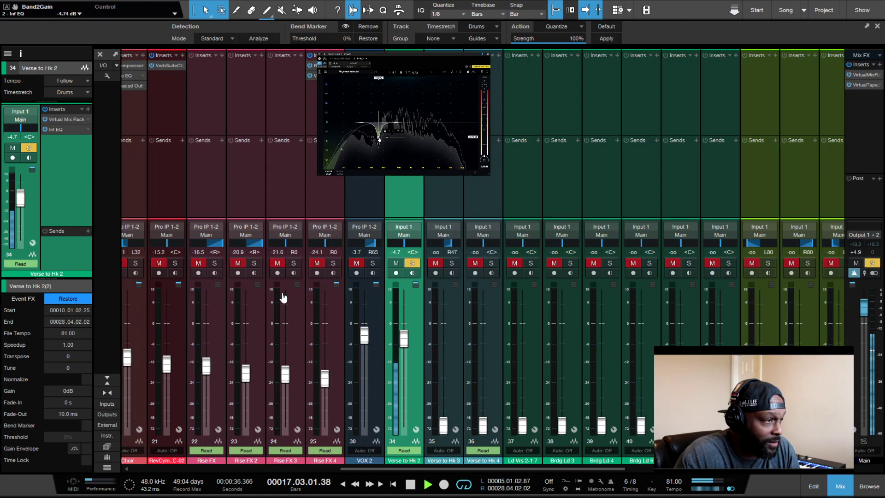
# - Audition a boosted third Inf EQ band at about 529 Hz and remove Inf EQ from the Verse to Hk 2 channel
pyautogui.press('space')
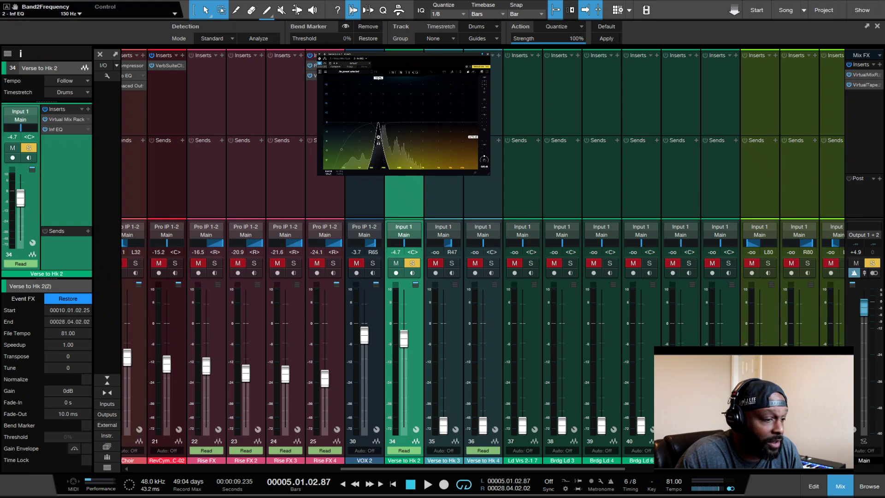
pyautogui.press('space')
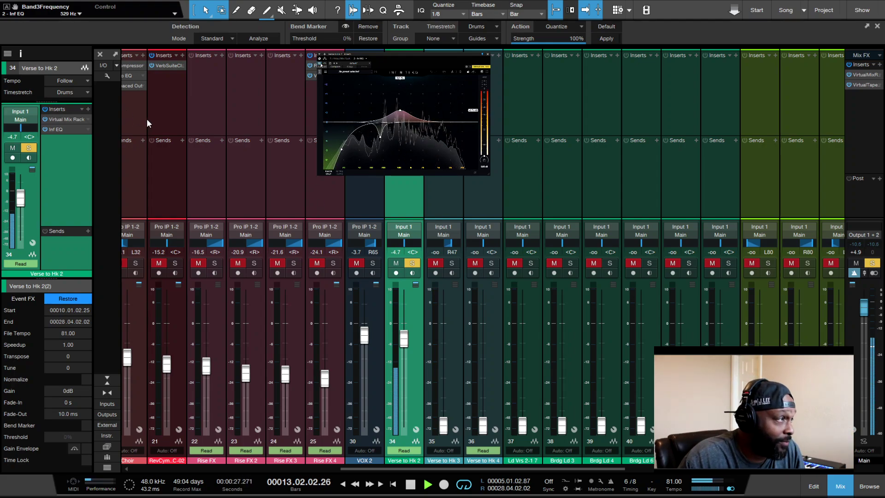
pyautogui.click(488, 55)
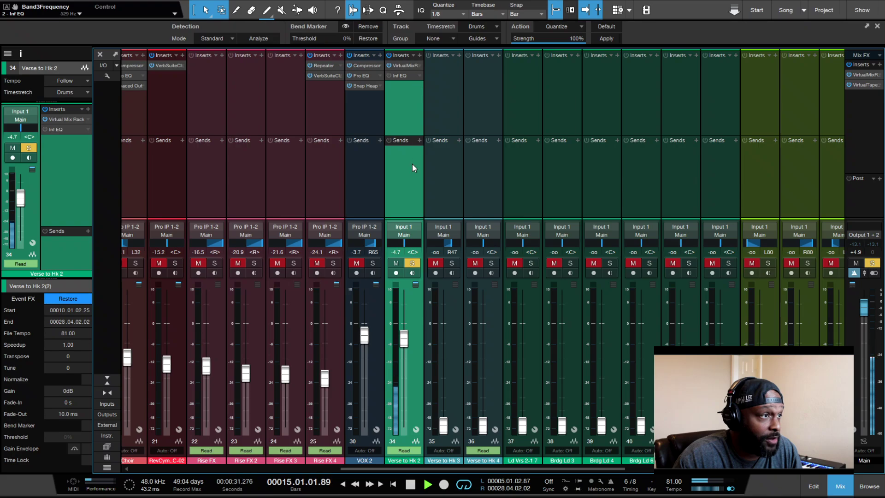
pyautogui.press('Delete')
# - Turn on the FG-S equalizer in Virtual Mix Rack, sweep its high-mid frequency during playback and cut the high-mid gain to -2.46 dB
pyautogui.click(408, 67)
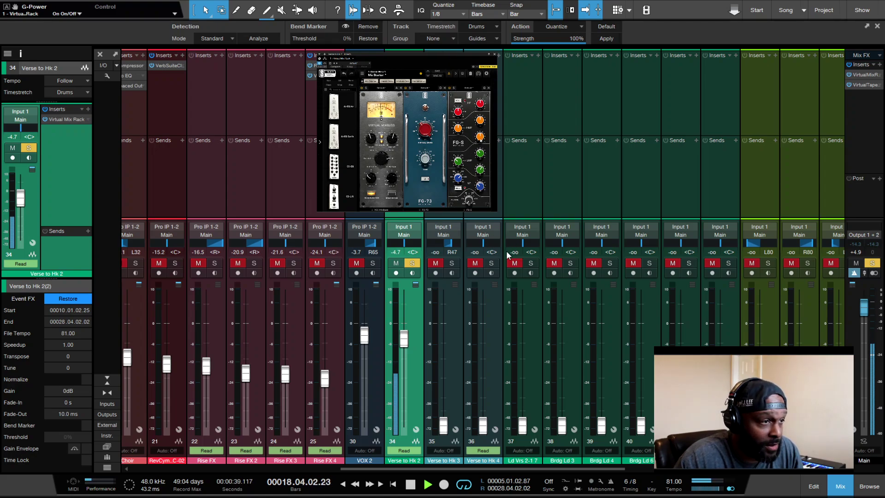
pyautogui.press('space')
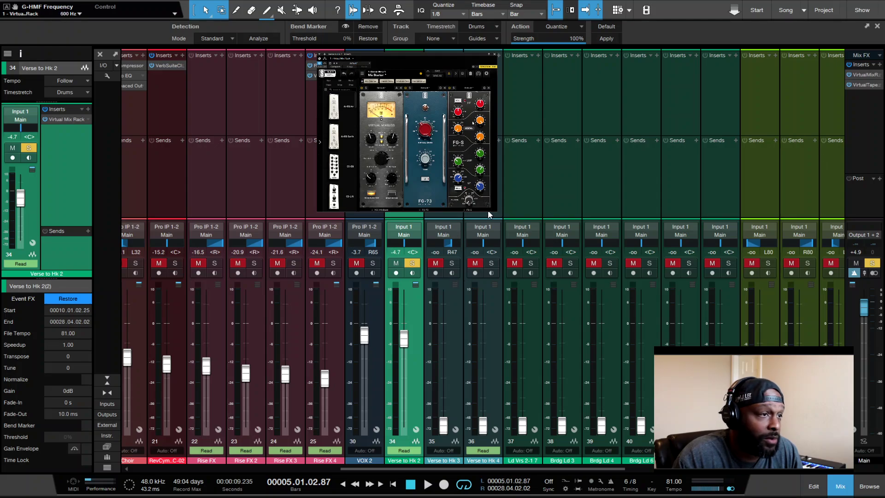
pyautogui.press('space')
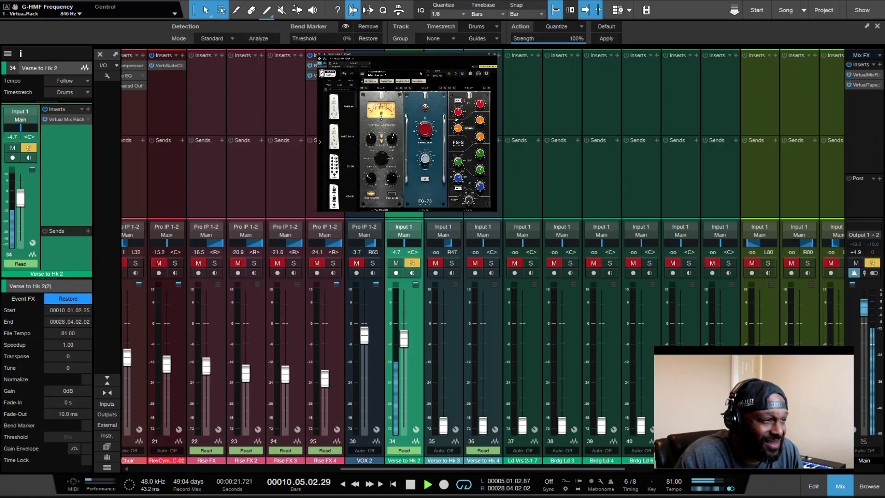
pyautogui.moveTo(457, 120); pyautogui.dragTo(457, 110)
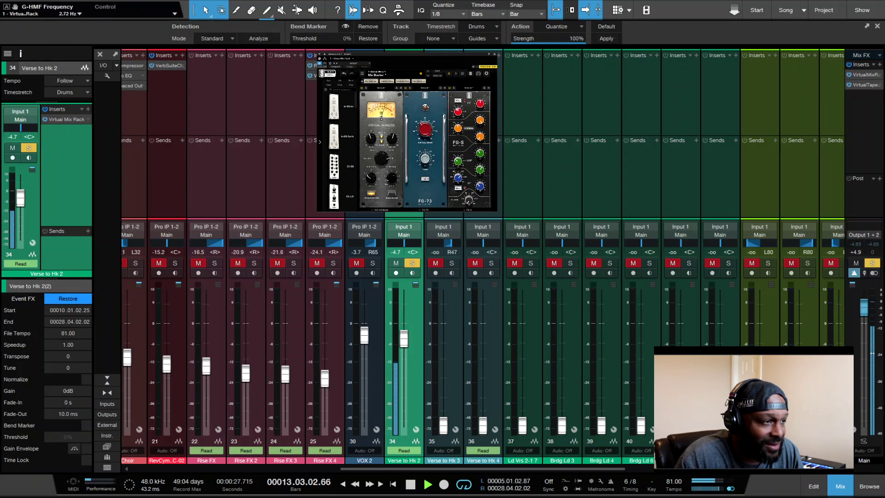
pyautogui.moveTo(457, 112); pyautogui.dragTo(455, 119)
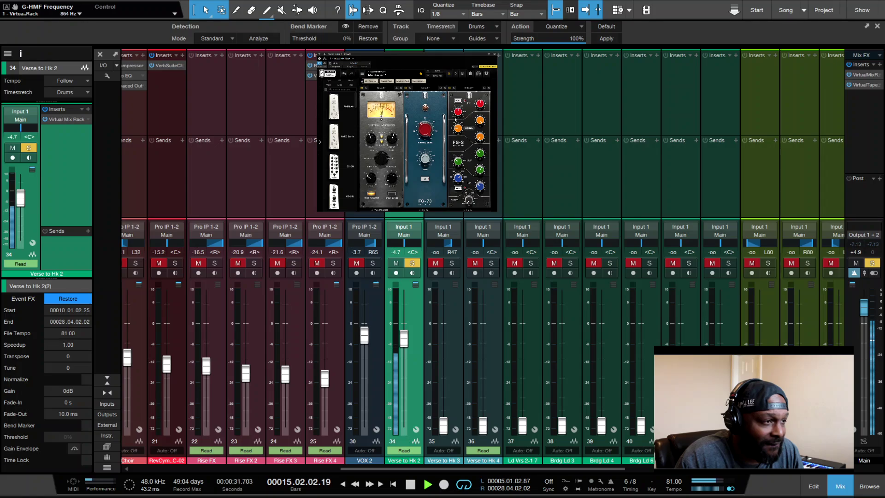
pyautogui.moveTo(455, 118); pyautogui.dragTo(455, 120)
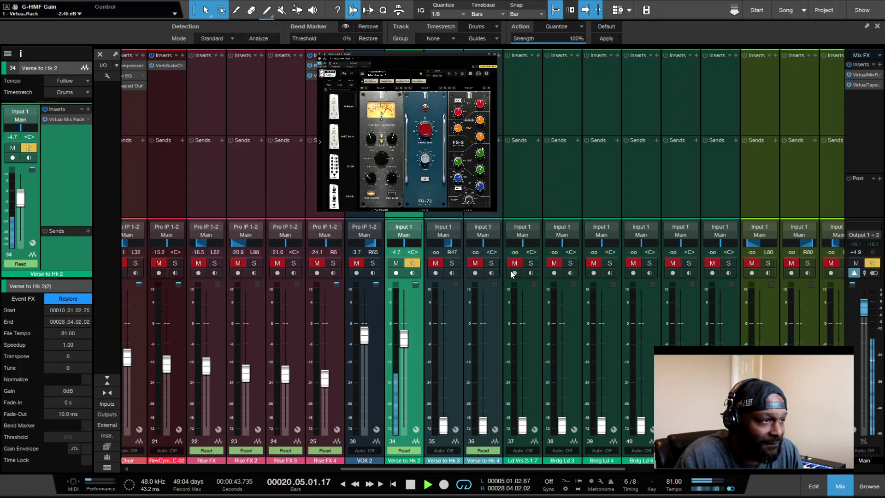
pyautogui.press('space')
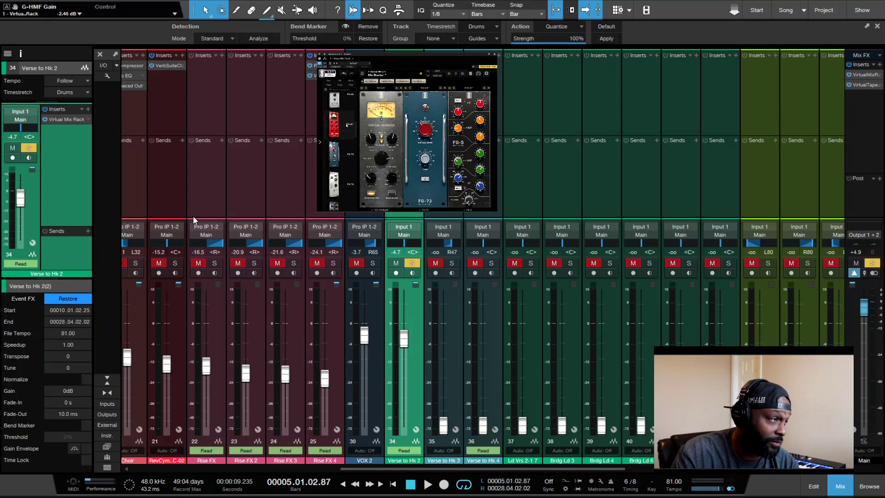
# - Add the FG-401 compressor after FG-S in Virtual Mix Rack, with threshold about -23.2 dB and make-up gain +6.93 dB
pyautogui.doubleClick(333, 123)
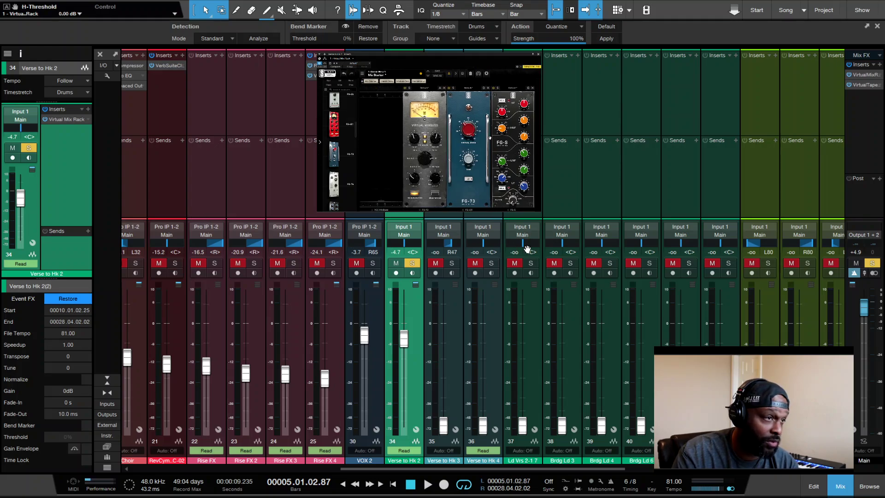
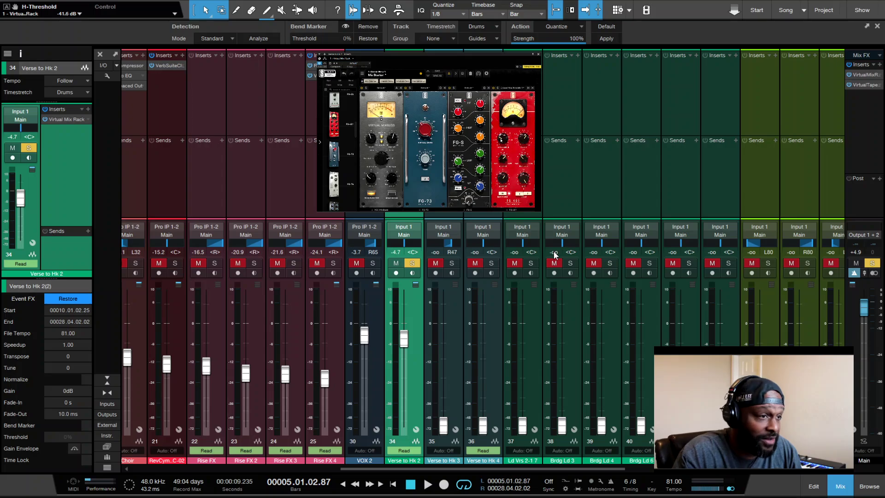
pyautogui.press('space')
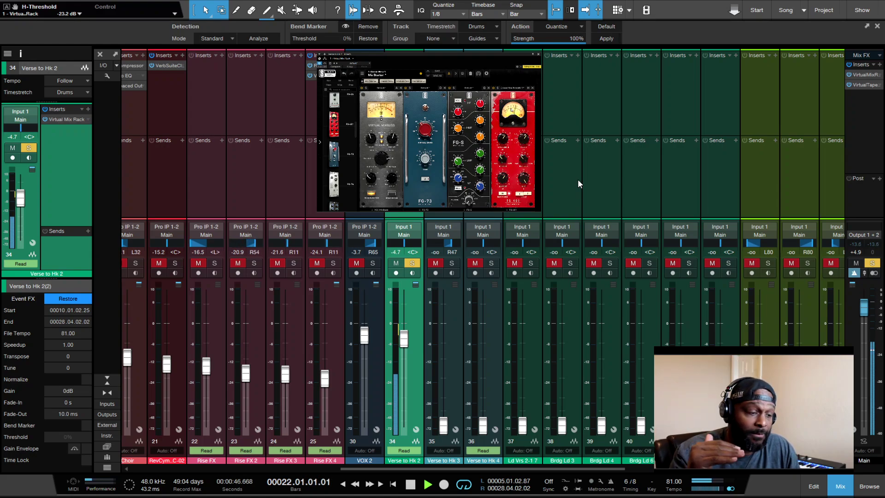
pyautogui.press('space')
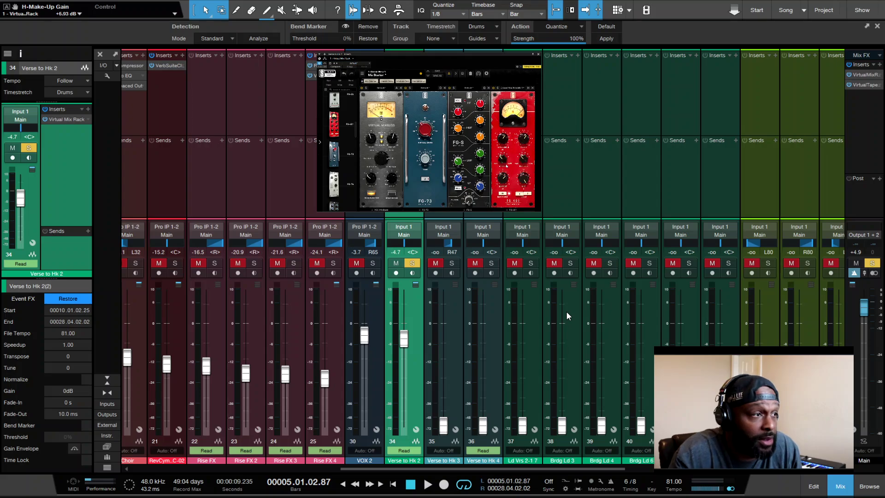
# - Insert Fresh Air after Virtual Mix Rack on the Verse to Hk 2 channel
pyautogui.press('space')
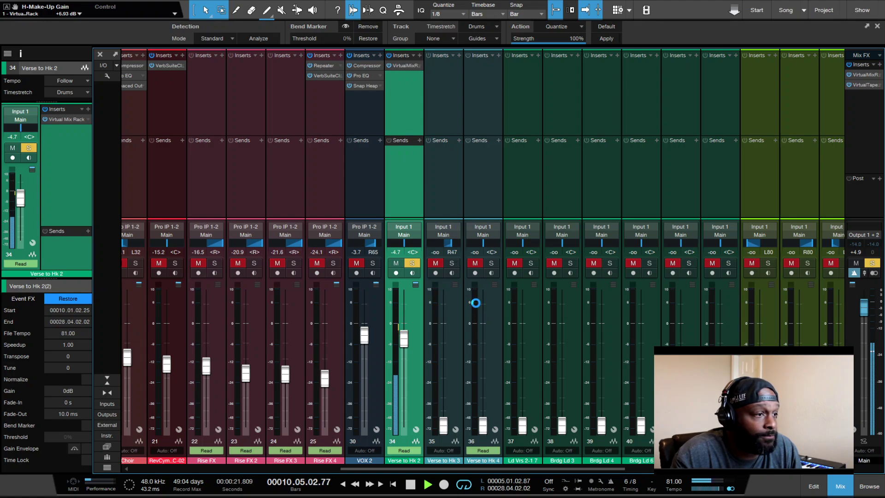
pyautogui.click(402, 74)
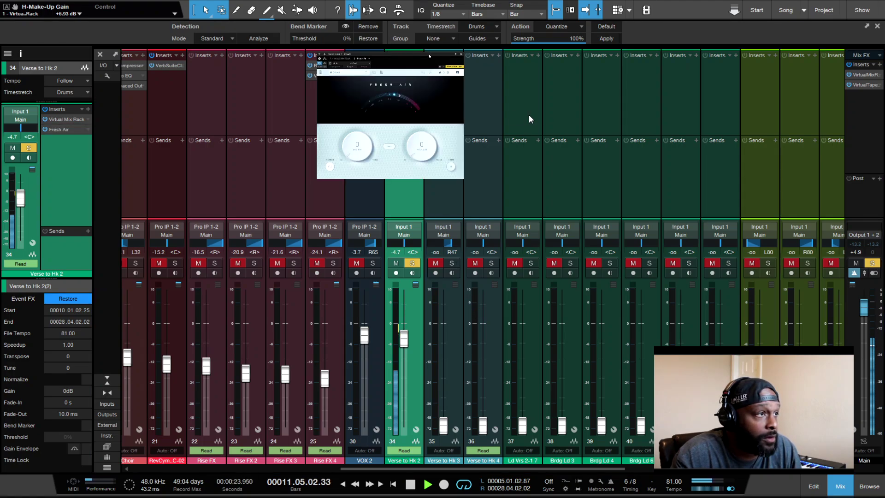
pyautogui.press('space')
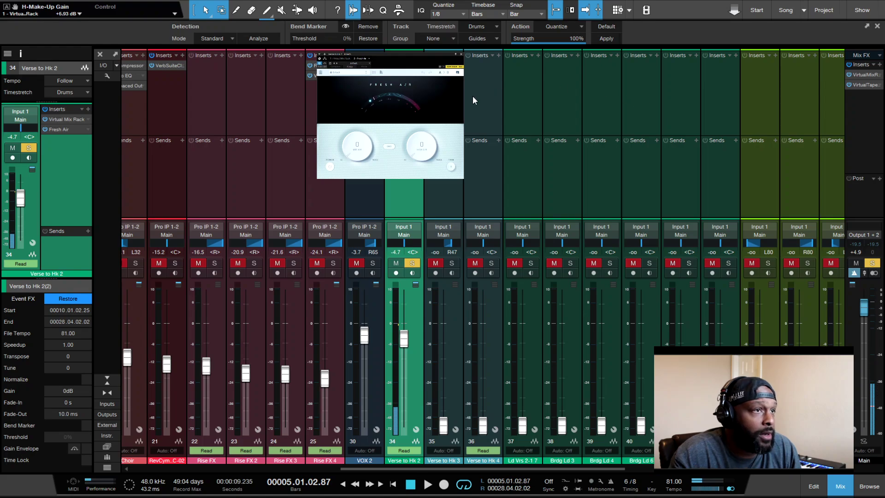
# - Add the Revival module after FG-401 in Virtual Mix Rack and set thickness to about 5.85 and shimmer to 3.75
pyautogui.click(341, 58)
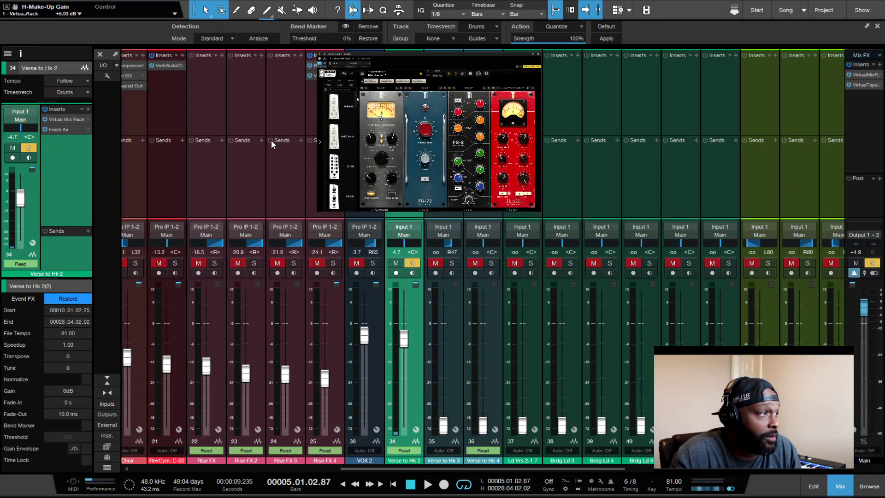
pyautogui.scroll(-3, 357, 160)
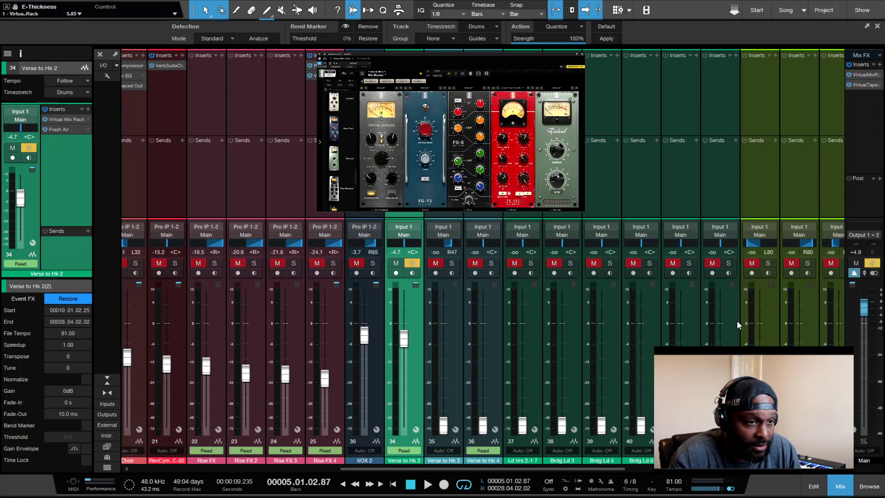
pyautogui.press('space')
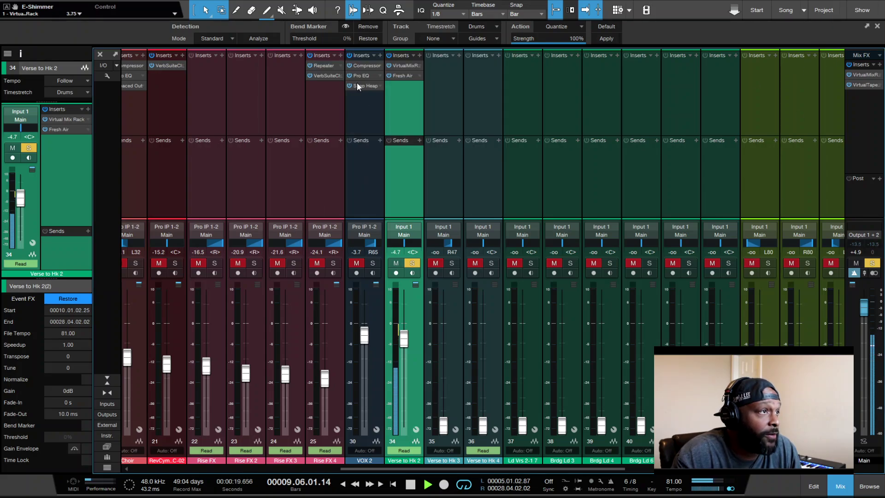
# - Raise Fresh Air's Mid Air to 11% and High Air to 12% on Verse to Hk 2 during playback
pyautogui.click(402, 76)
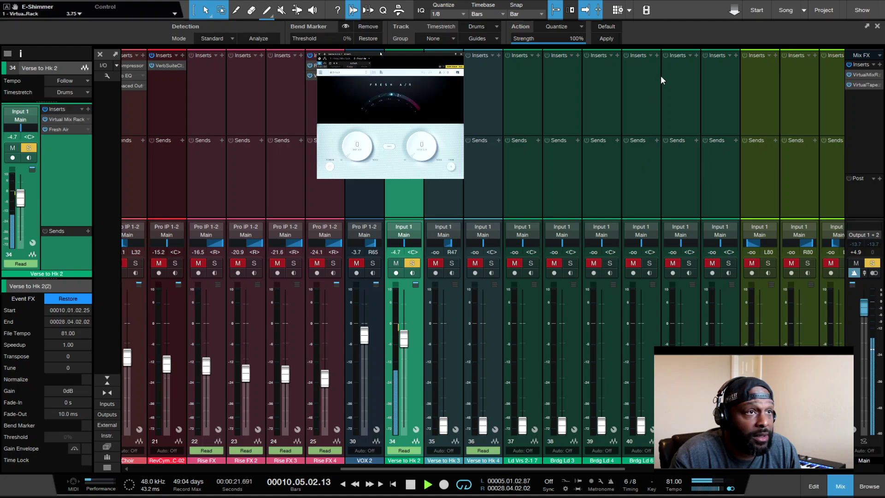
pyautogui.scroll(1, 358, 153)
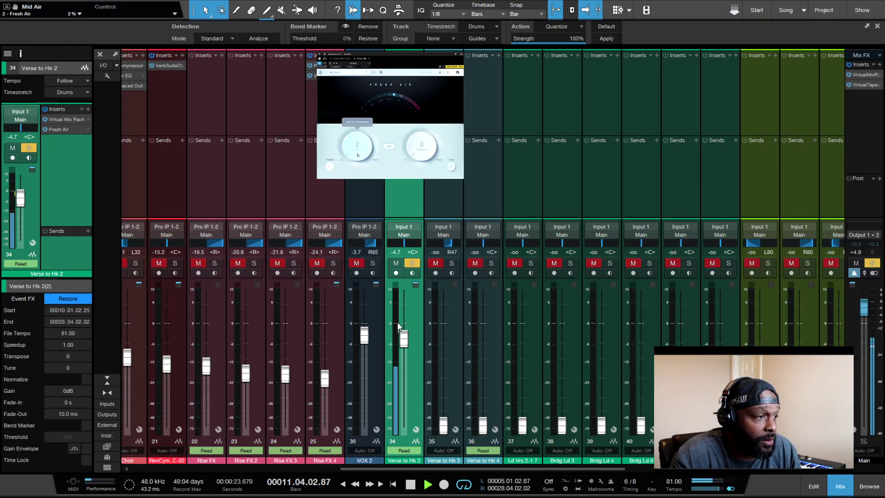
pyautogui.scroll(2, 358, 153)
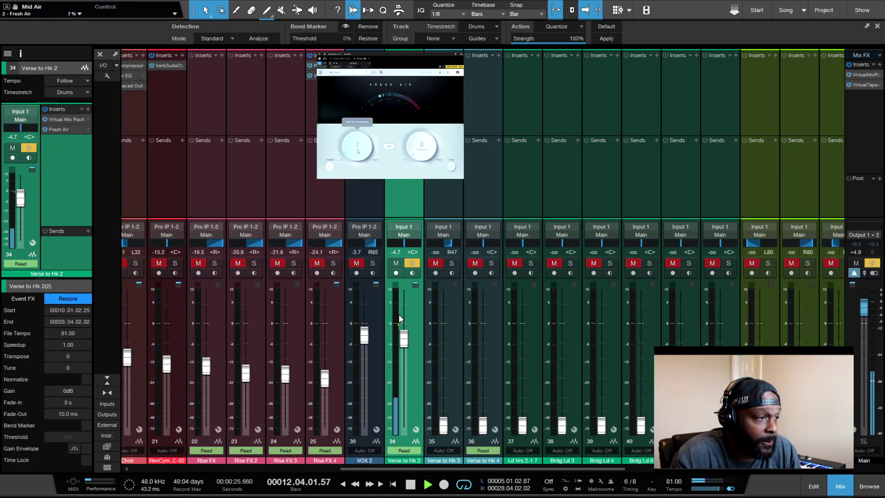
pyautogui.scroll(2, 358, 152)
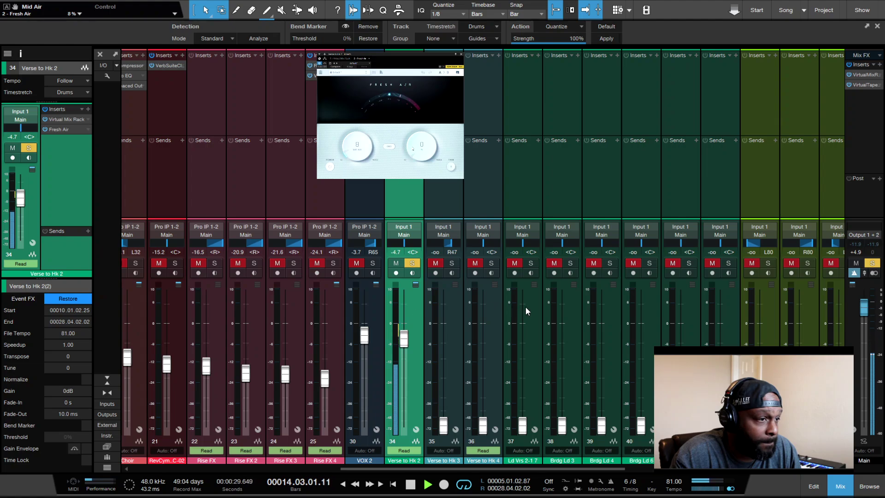
pyautogui.scroll(5, 412, 143)
pyautogui.scroll(2, 412, 142)
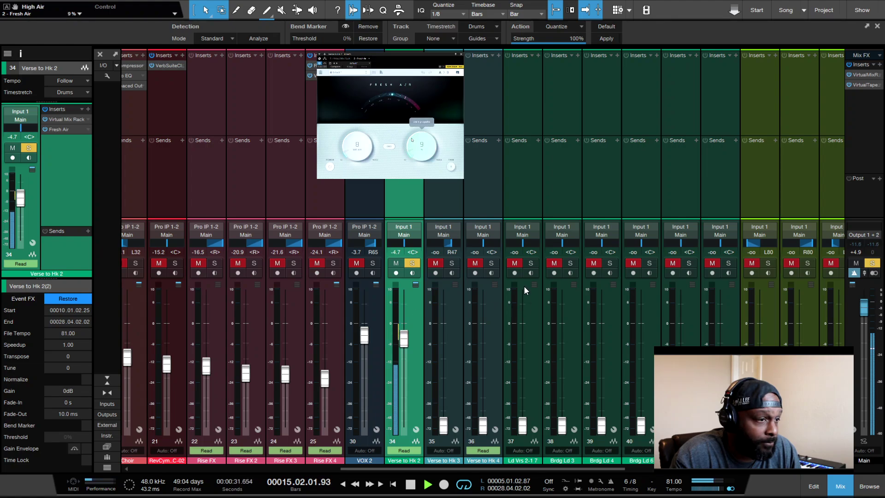
pyautogui.scroll(1, 412, 139)
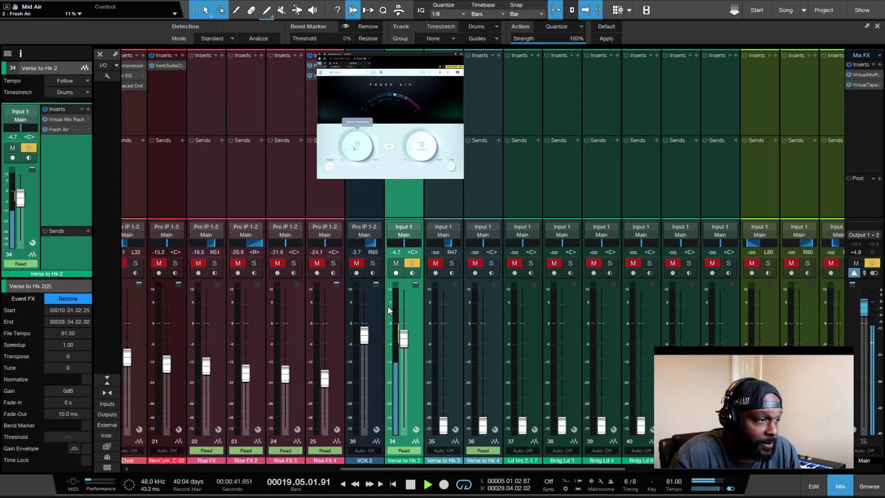
pyautogui.click(635, 90)
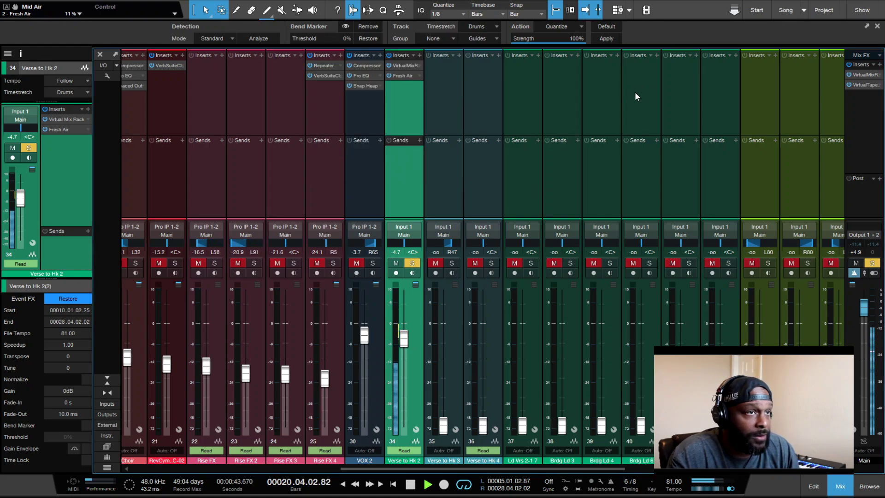
# - Insert DeEsser Mono after Fresh Air on the Verse to Hk 2 channel and set its threshold to -24.3 dB while auditioning
pyautogui.press('space')
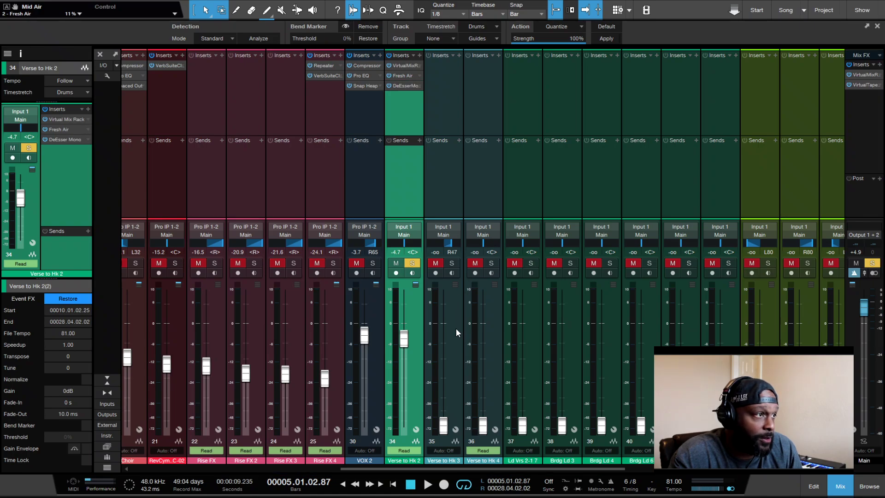
pyautogui.moveTo(410, 88)
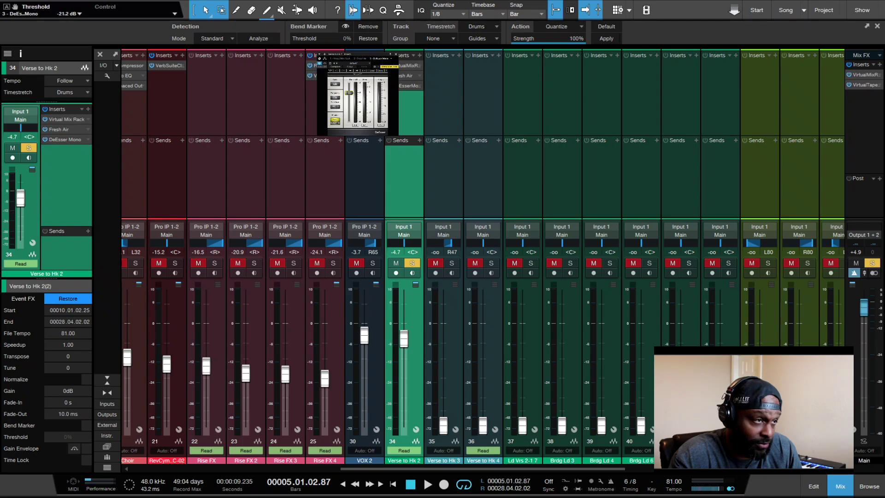
pyautogui.press('space')
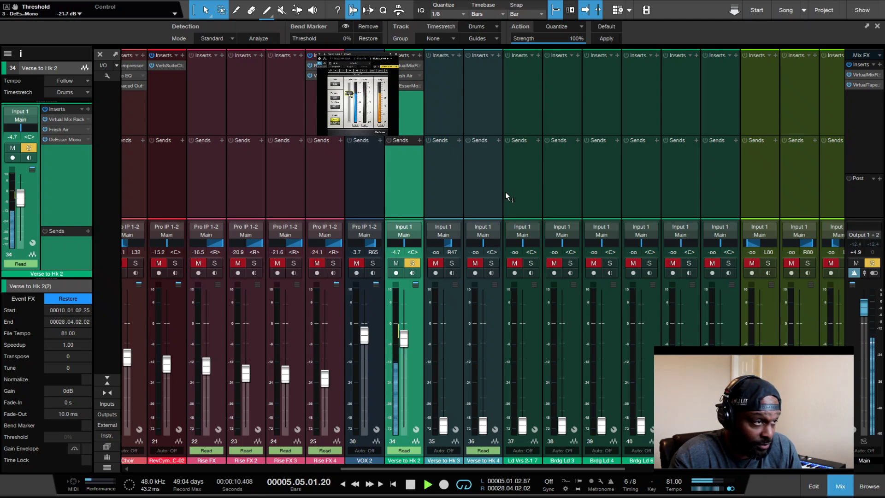
pyautogui.press('space')
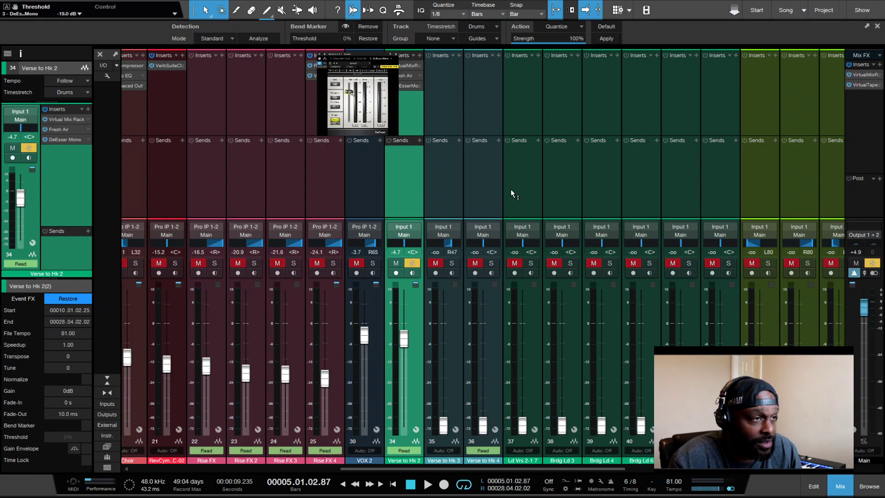
pyautogui.press('space')
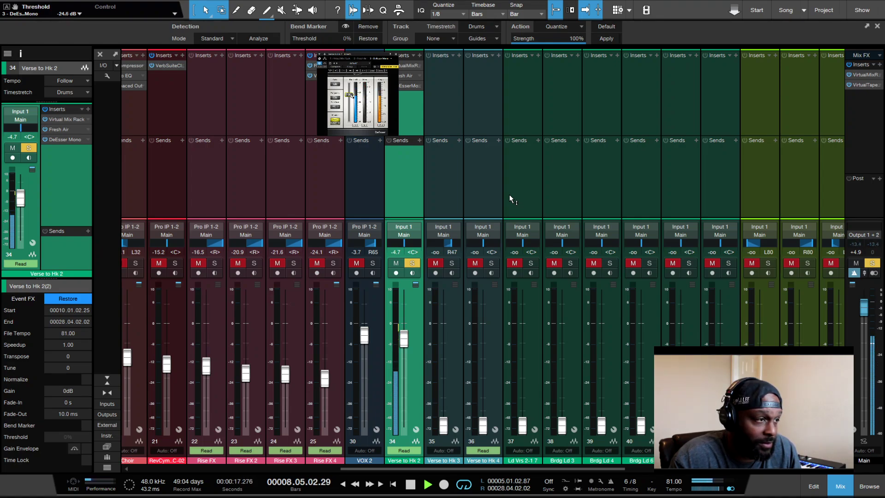
pyautogui.press('space')
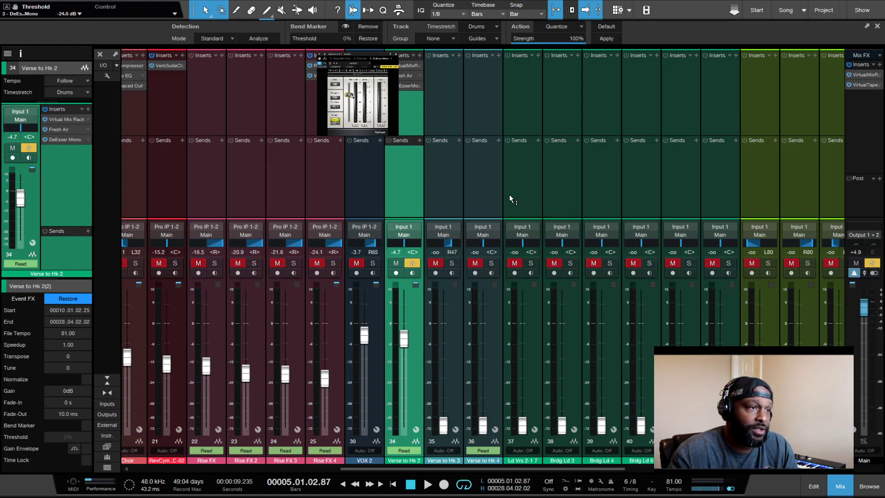
pyautogui.press('space')
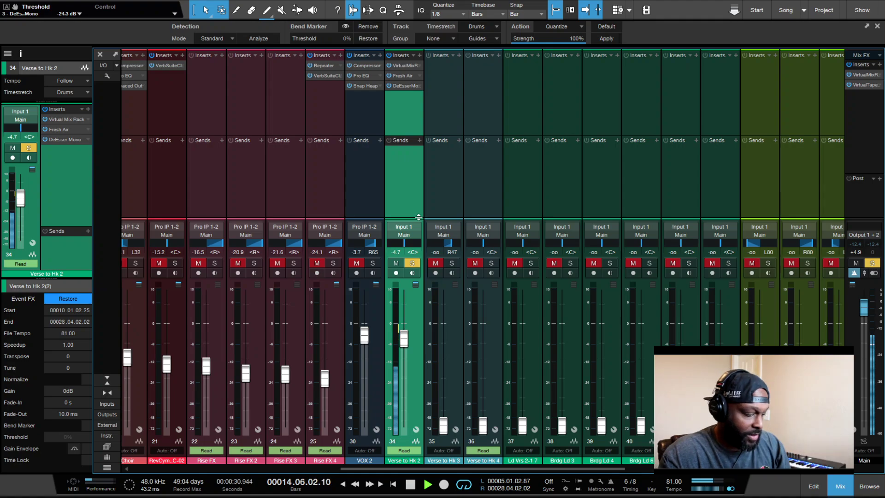
pyautogui.press('space')
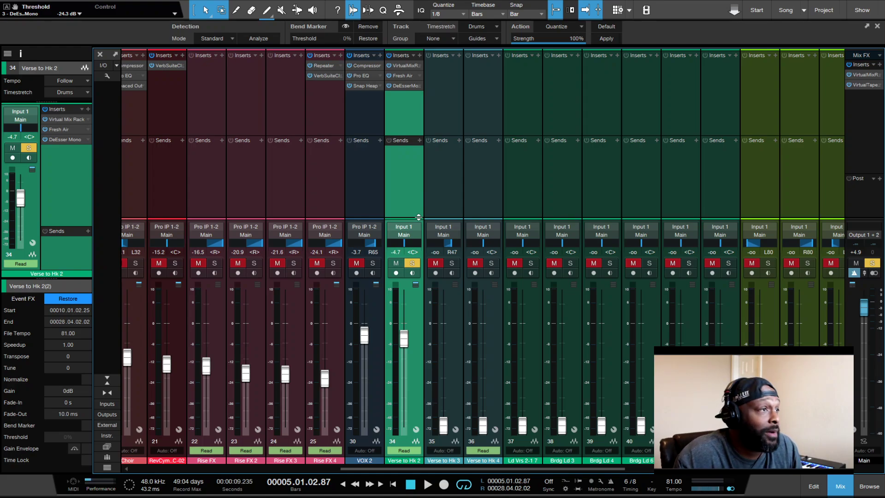
# - Enlarge the console's insert and send area, audition Verse to Hk 2, and add a send to a new Bus 1
pyautogui.moveTo(395, 218); pyautogui.dragTo(395, 229)
pyautogui.press('space')
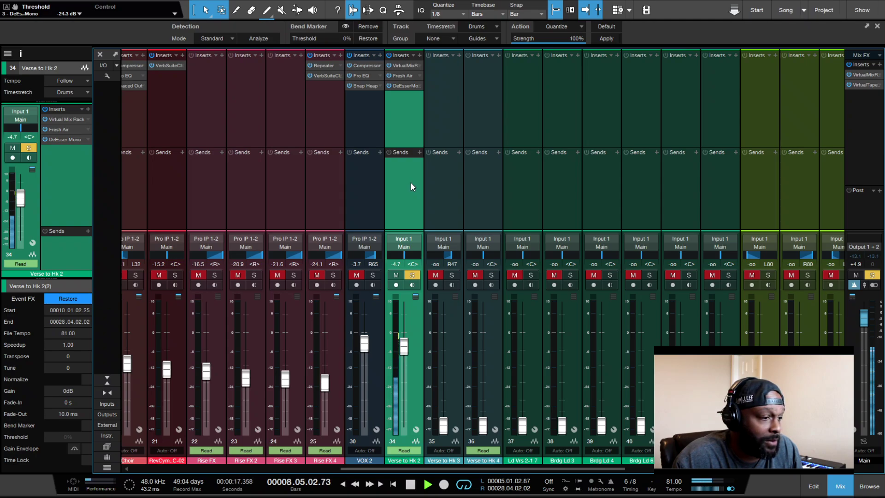
pyautogui.press('space')
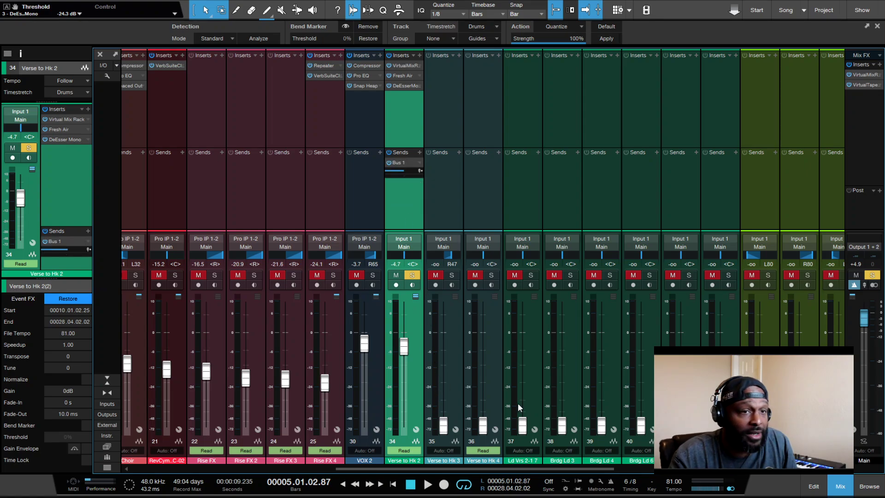
# - Clear the active solo and put the Bus 1 channel into solo safe mode
pyautogui.moveTo(613, 466); pyautogui.dragTo(861, 456)
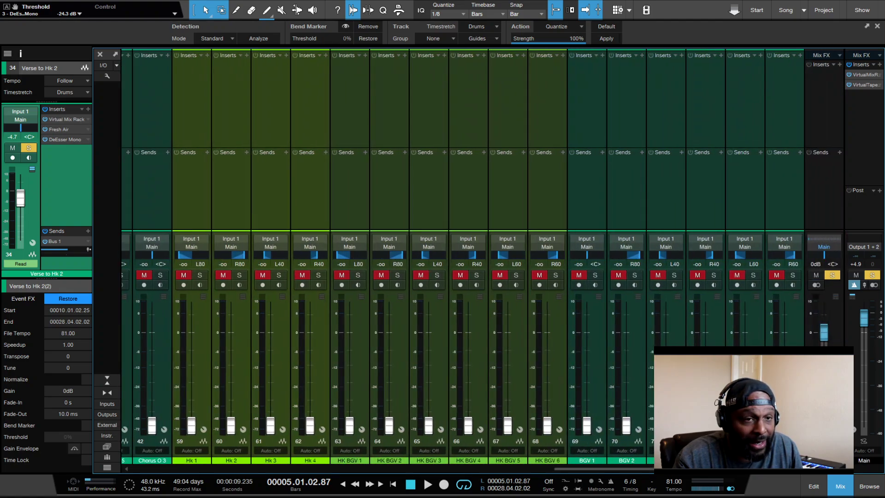
pyautogui.click(824, 459)
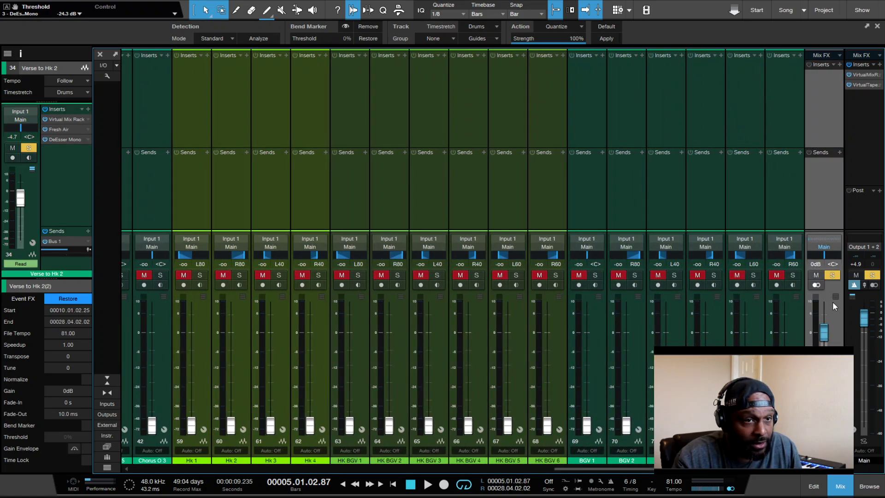
pyautogui.click(832, 275)
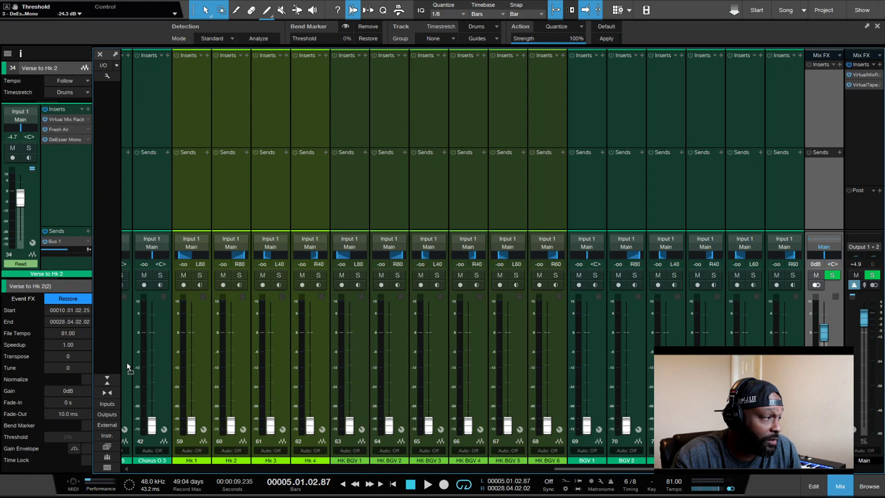
pyautogui.hscroll(-3, 124, 362)
pyautogui.hscroll(-12, 242, 358)
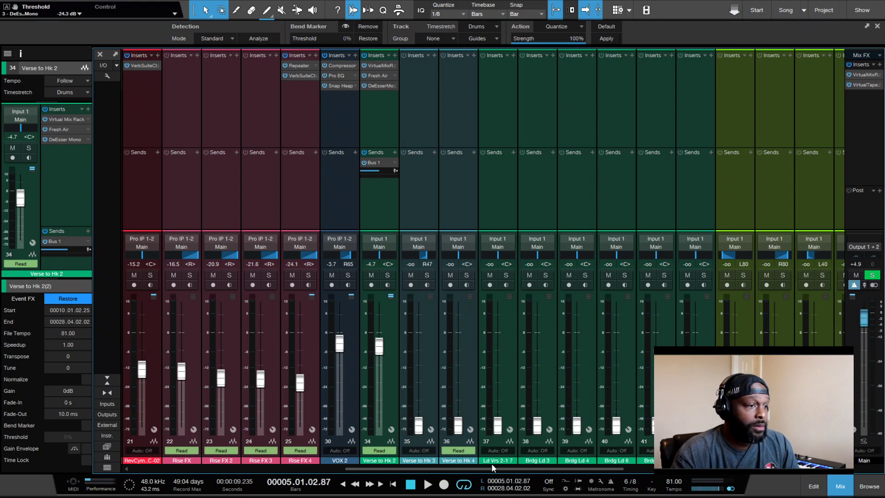
pyautogui.moveTo(493, 467); pyautogui.dragTo(743, 472)
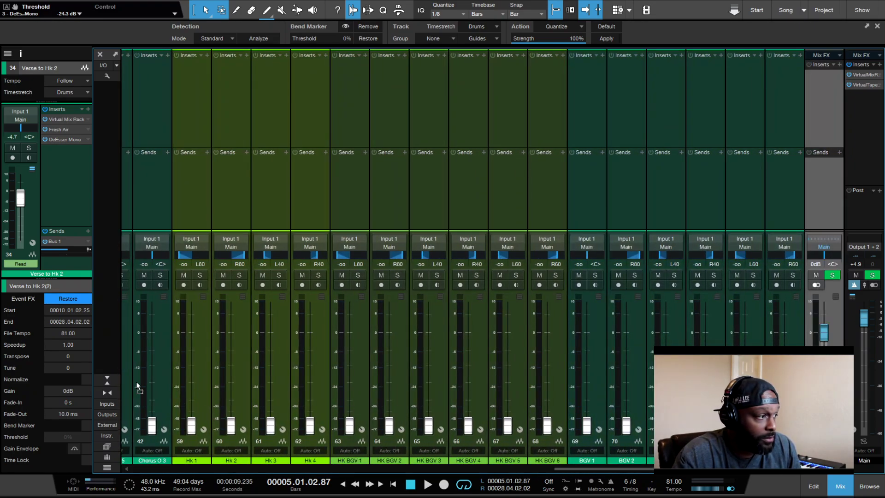
pyautogui.hscroll(-3, 137, 382)
pyautogui.hscroll(-10, 105, 379)
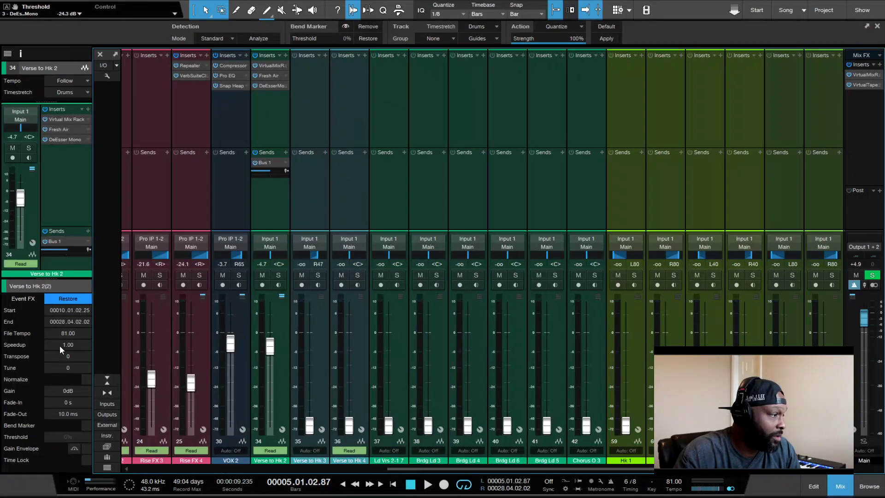
pyautogui.click(7, 54)
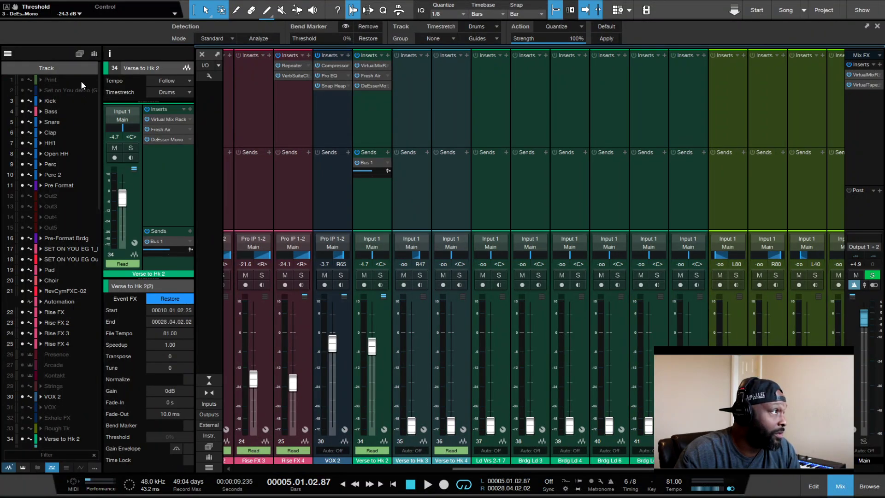
pyautogui.click(8, 53)
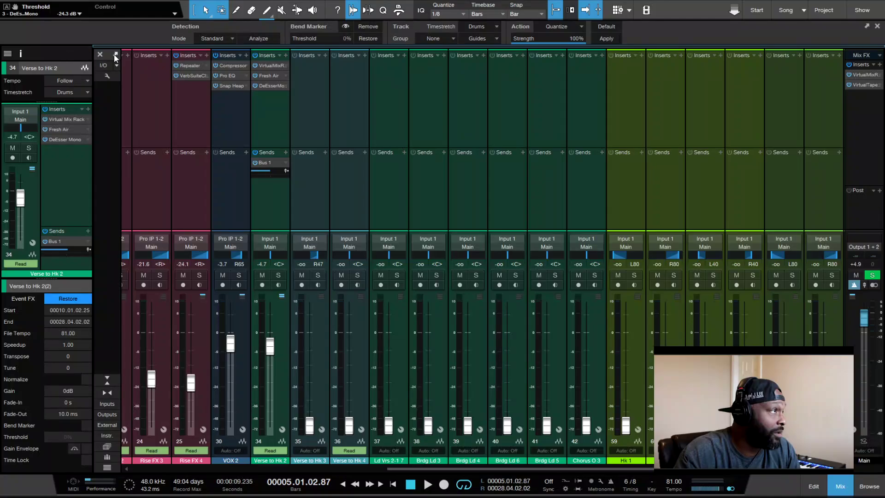
pyautogui.click(111, 76)
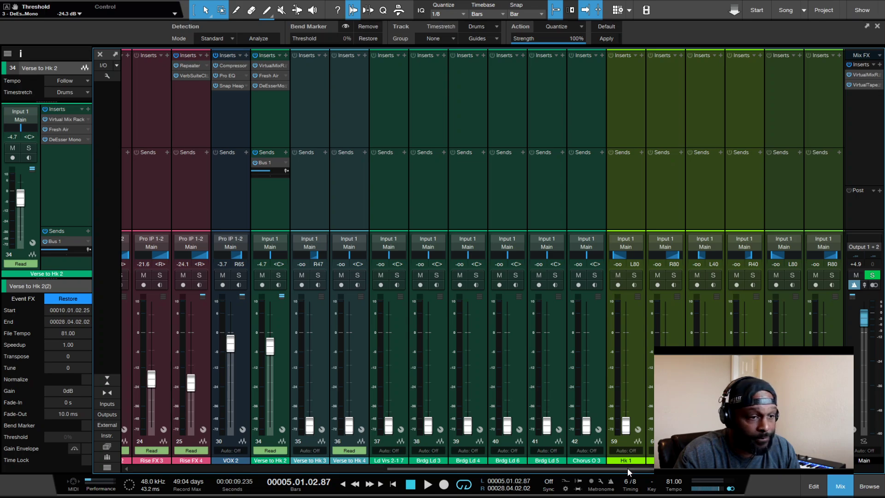
# - Move the Bus 1 channel directly after Verse to Hk 2, and solo the vocal to audition it with the bus
pyautogui.moveTo(627, 468); pyautogui.dragTo(797, 468)
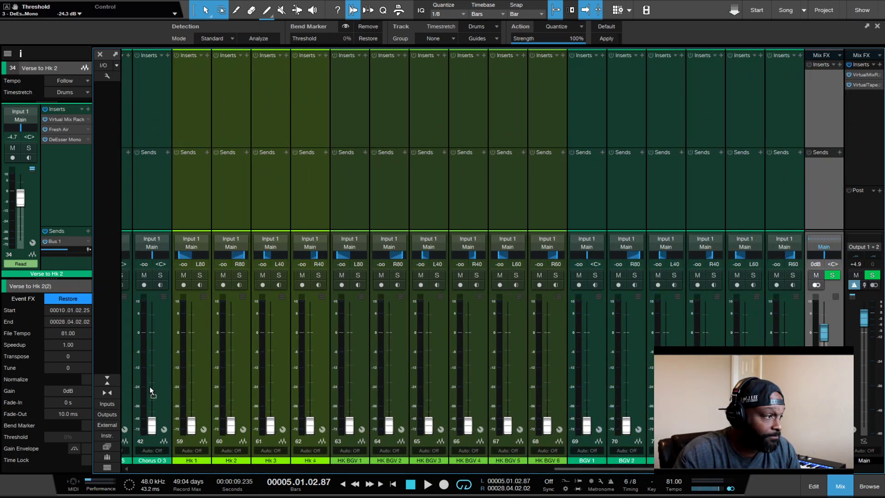
pyautogui.click(107, 377)
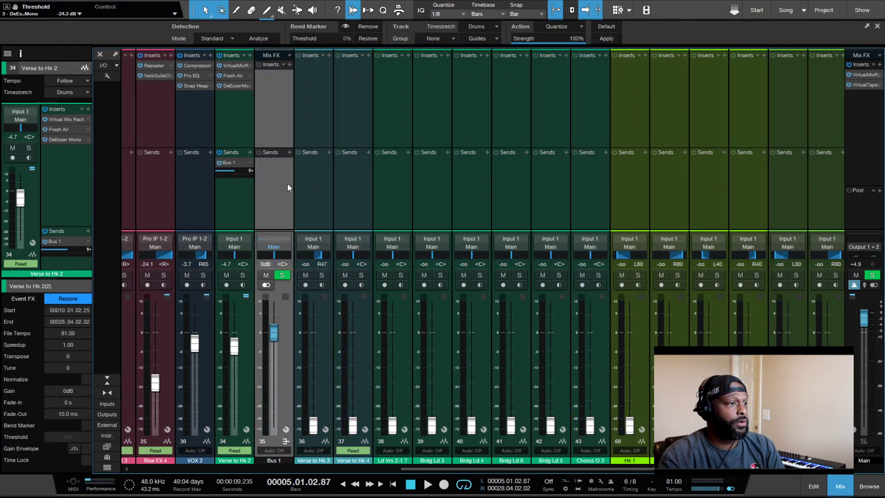
pyautogui.click(242, 274)
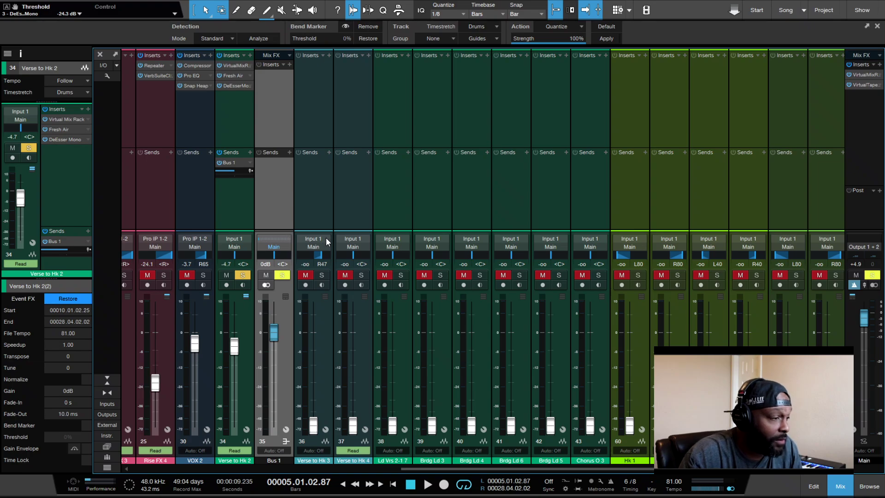
pyautogui.press('space')
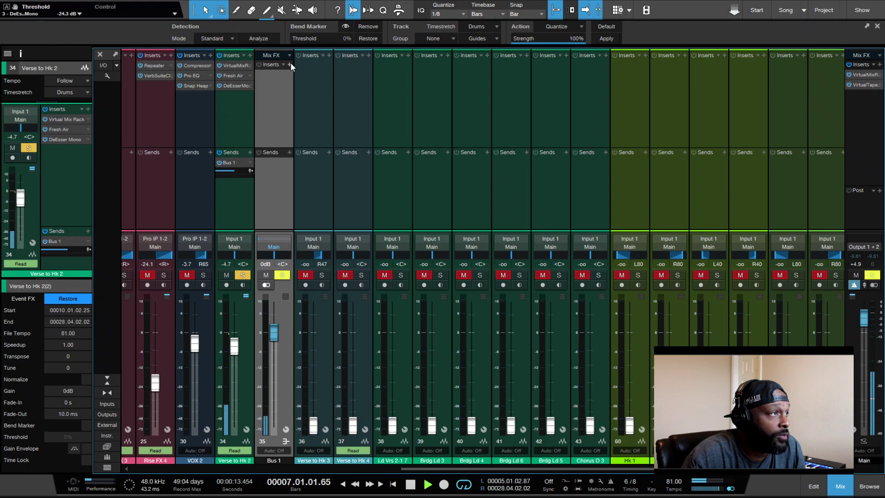
pyautogui.press('space')
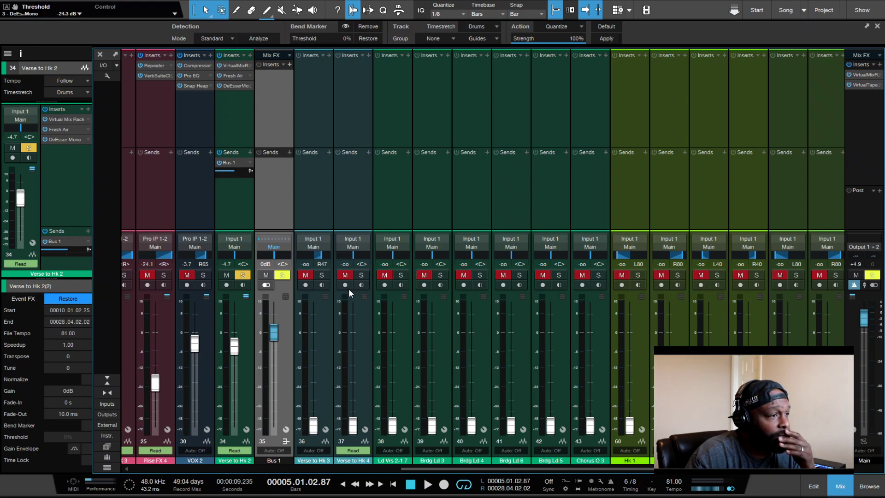
# - Insert VerbSuite Classics on Bus 1 and set its Dry/Wet to 29.6% while auditioning the vocal
pyautogui.click(347, 272)
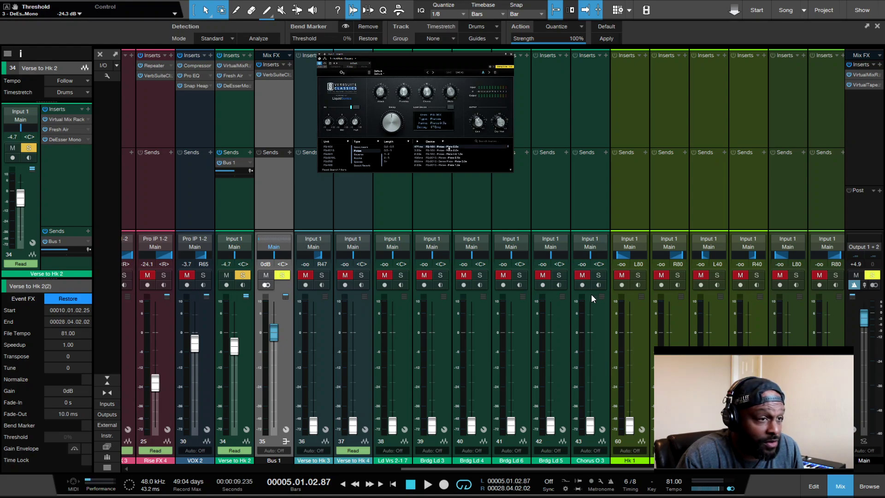
pyautogui.press('space')
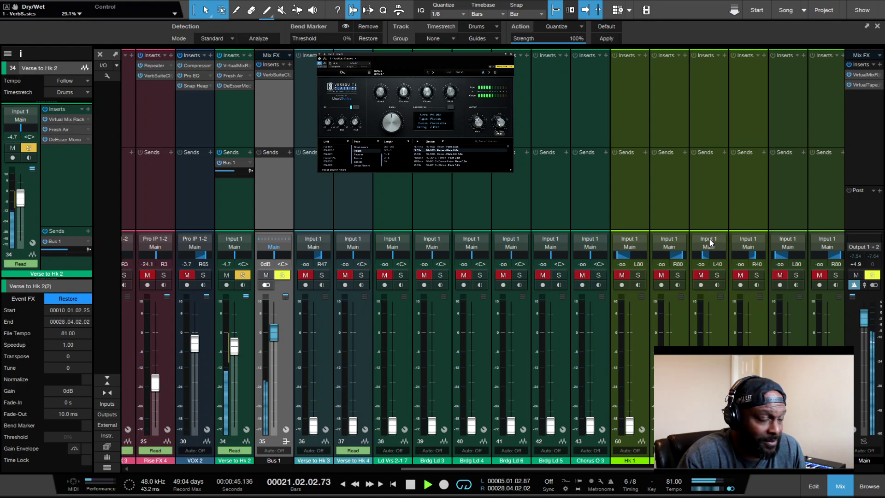
pyautogui.press('b')
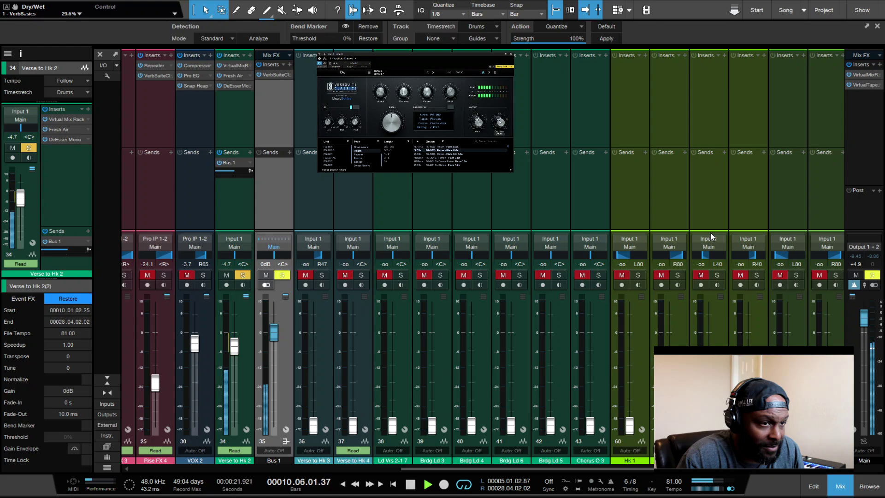
pyautogui.click(735, 79)
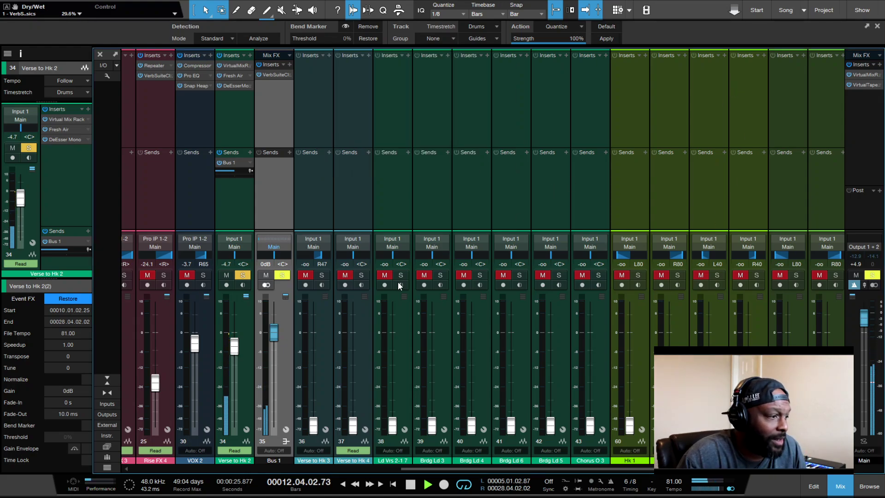
pyautogui.press('space')
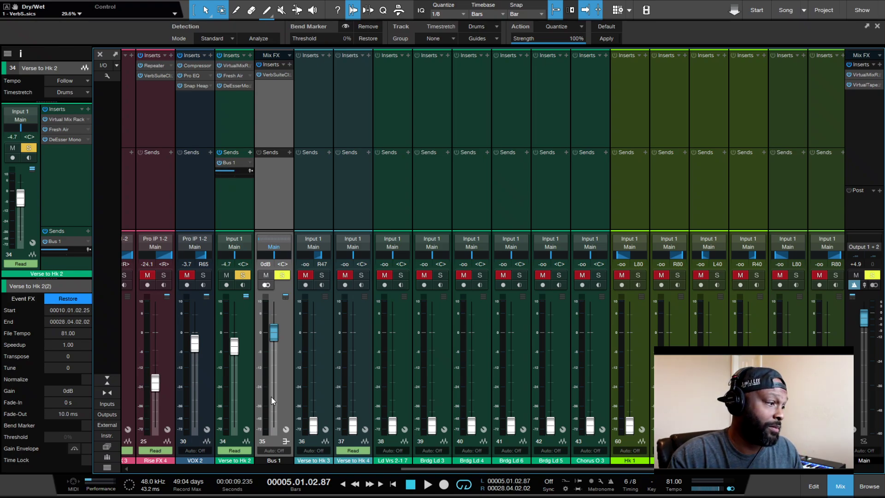
# - Add a send from Verse to Hk 2 to a new Bus 2 and insert the Repeater delay on that bus
pyautogui.hotkey('shift', 'b')
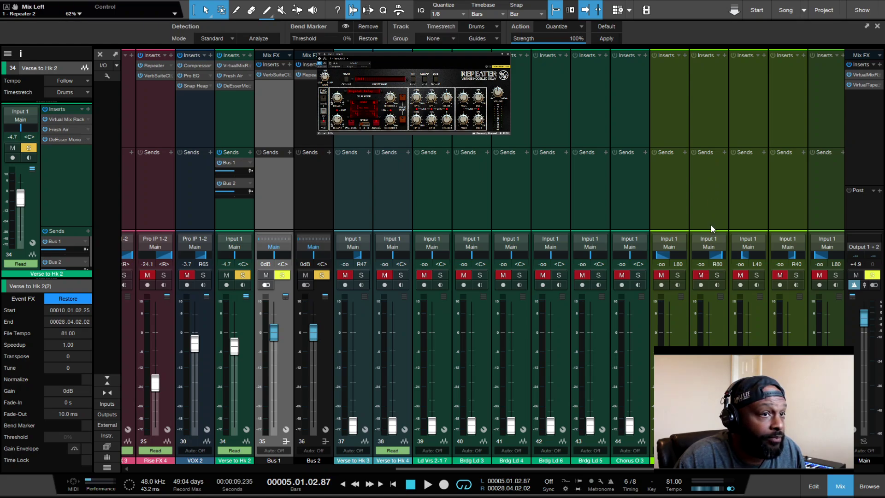
pyautogui.click(395, 81)
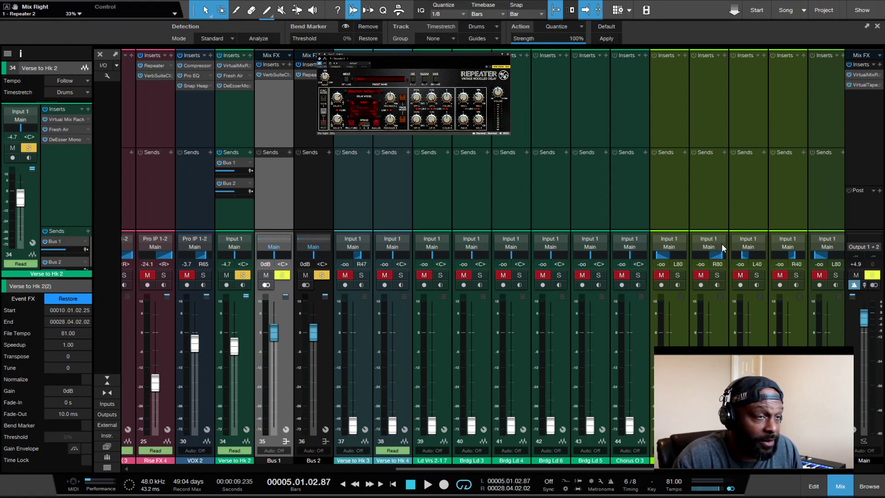
# - Set Repeater's Mix Right to 30% on Bus 2 while auditioning the vocal
pyautogui.press('space')
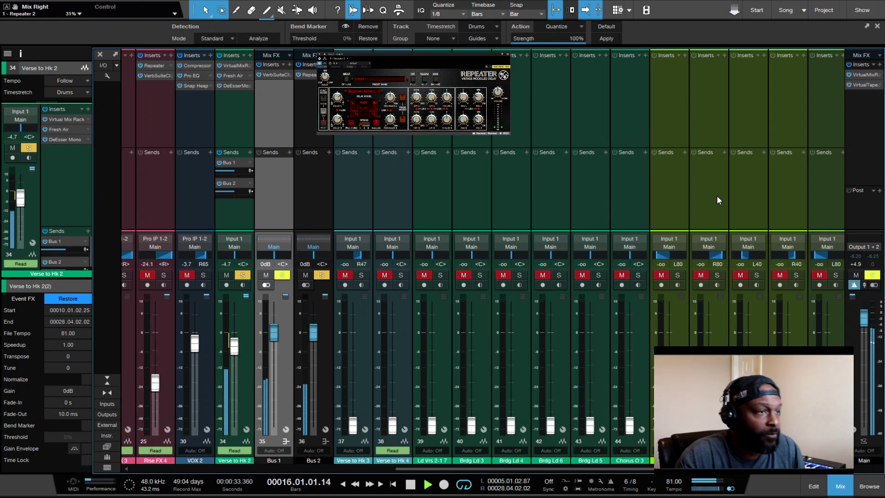
pyautogui.press('space')
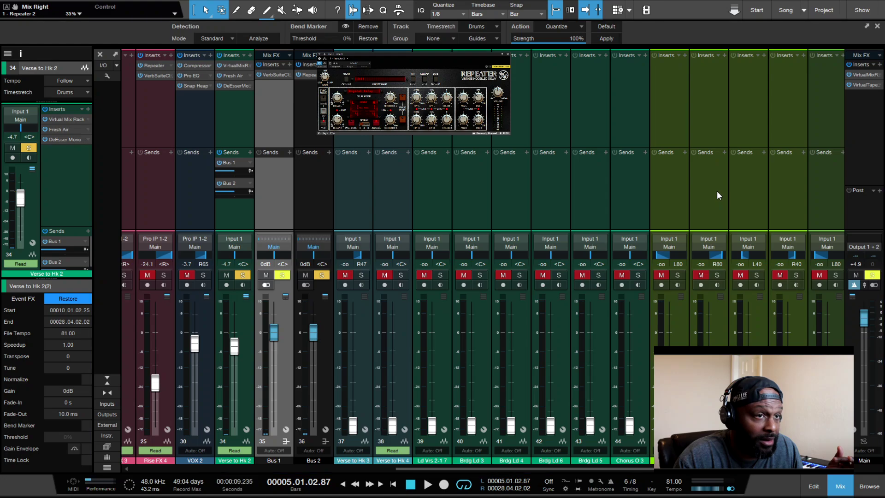
pyautogui.press('space')
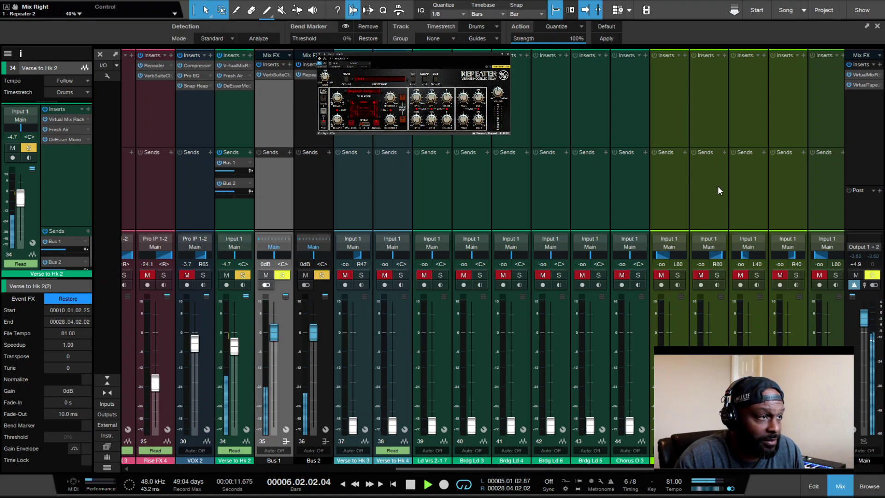
pyautogui.press('space')
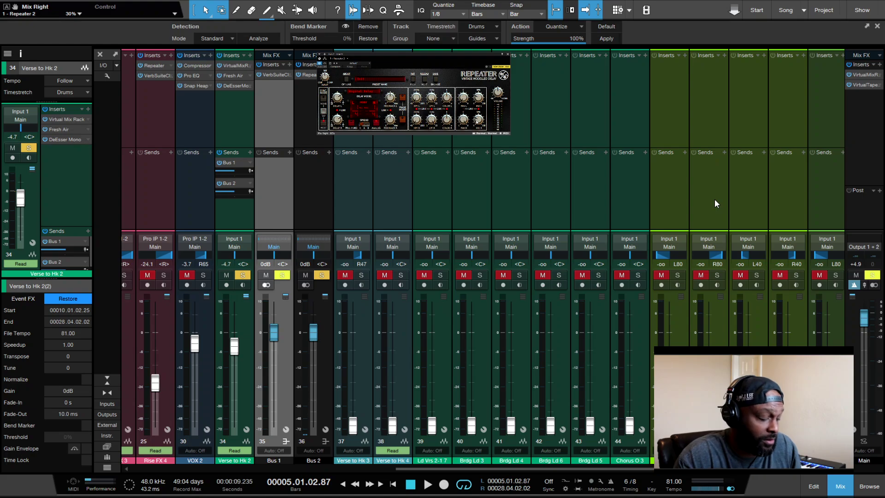
pyautogui.click(715, 203)
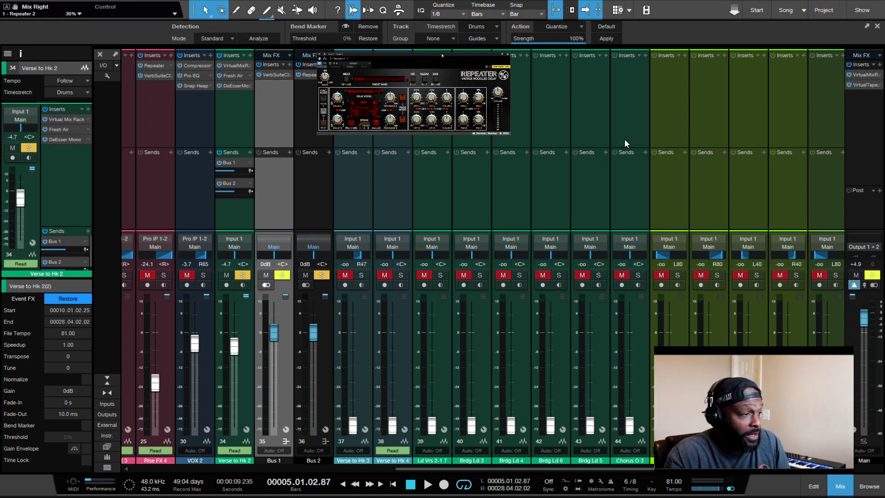
# - Set Repeater's Mix Left to 60% on Bus 2 and audition the delay with the vocal
pyautogui.press('space')
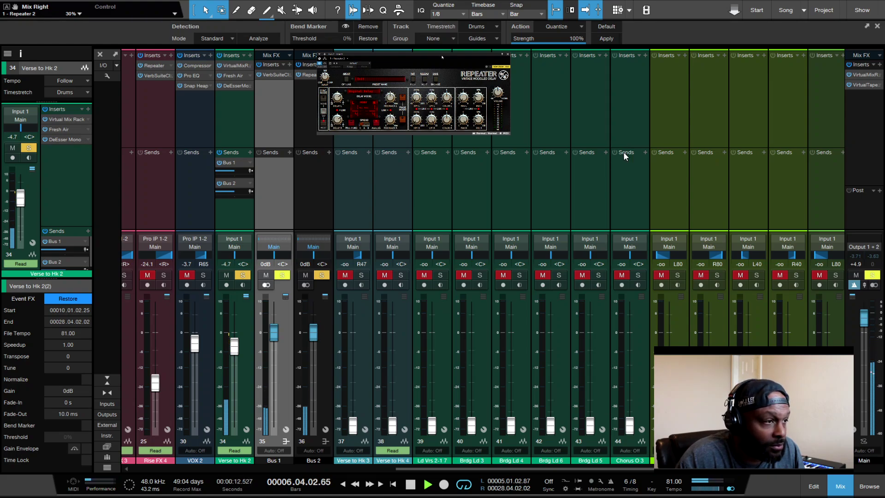
pyautogui.press('space')
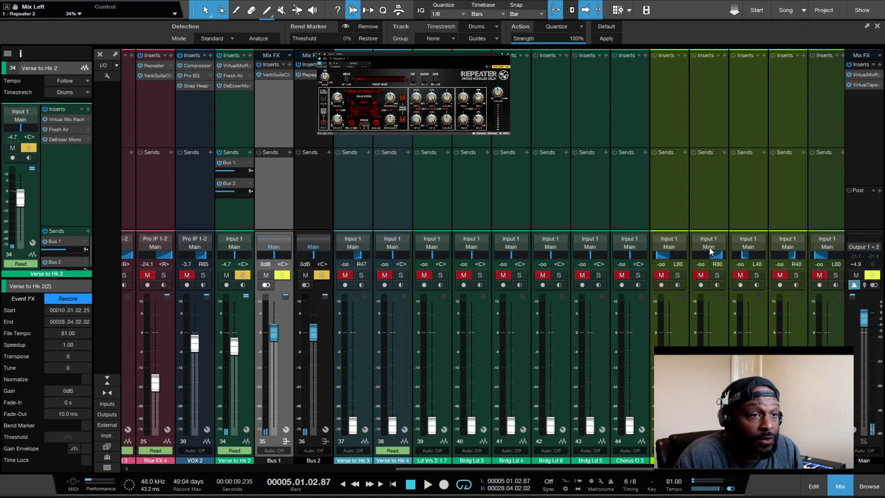
pyautogui.click(708, 216)
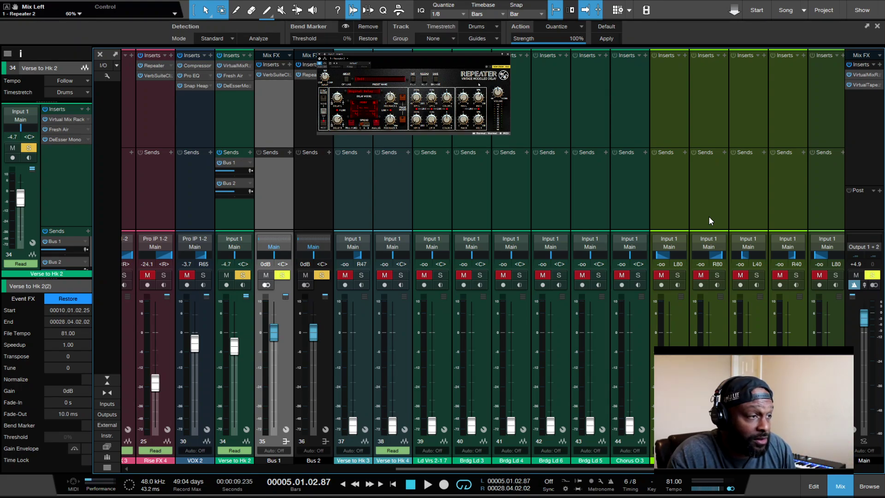
pyautogui.press('space')
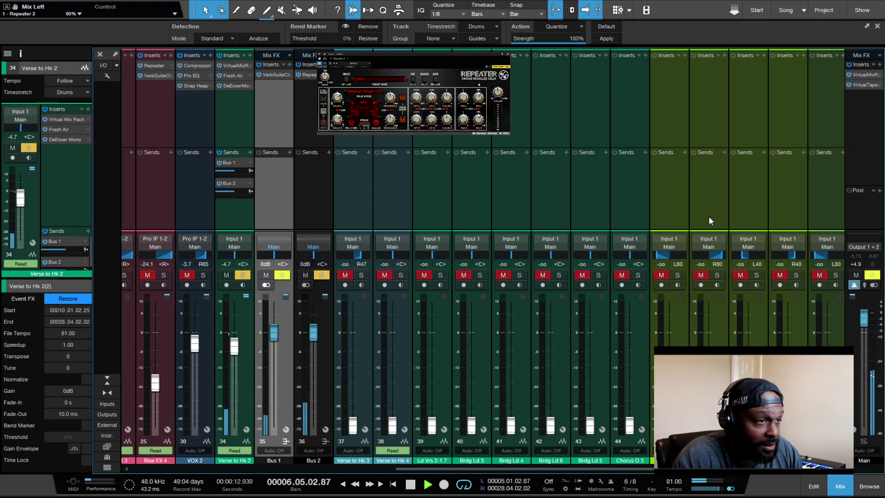
pyautogui.press('space')
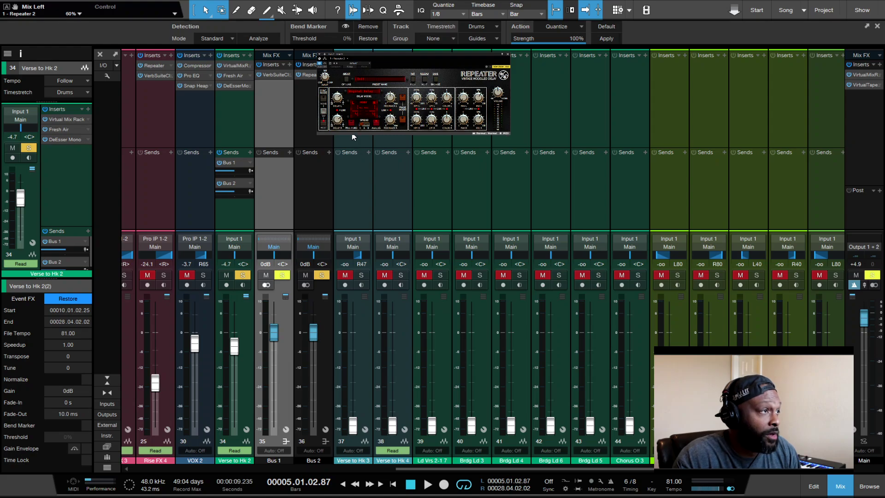
# - Add a send from Bus 2 to a new Bus 3 and insert Spaced Out on Bus 3
pyautogui.click(310, 139)
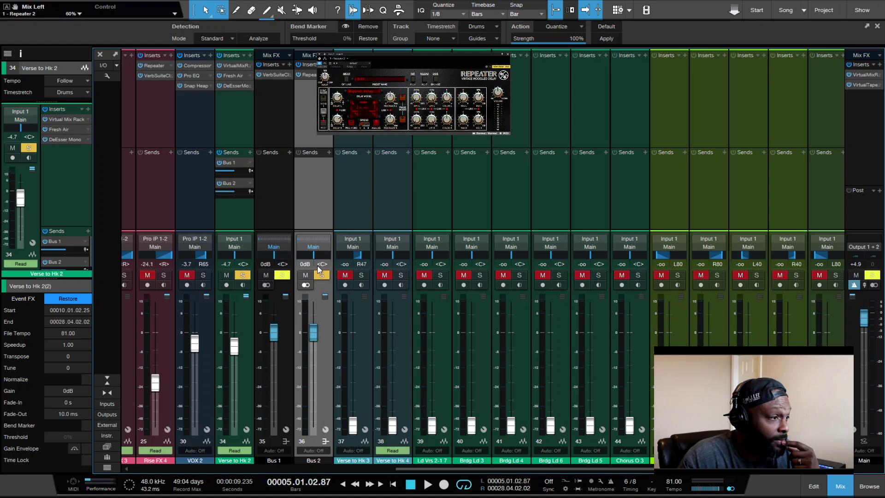
pyautogui.hotkey('shift', 'b')
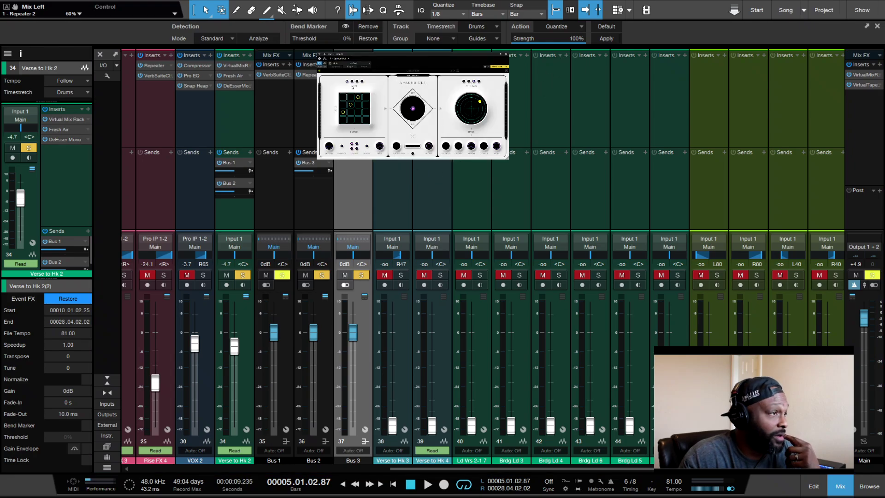
# - Audition Spaced Out on Bus 3 with the vocal and set Repeater's Mix Left to 30% on Bus 2
pyautogui.click(586, 100)
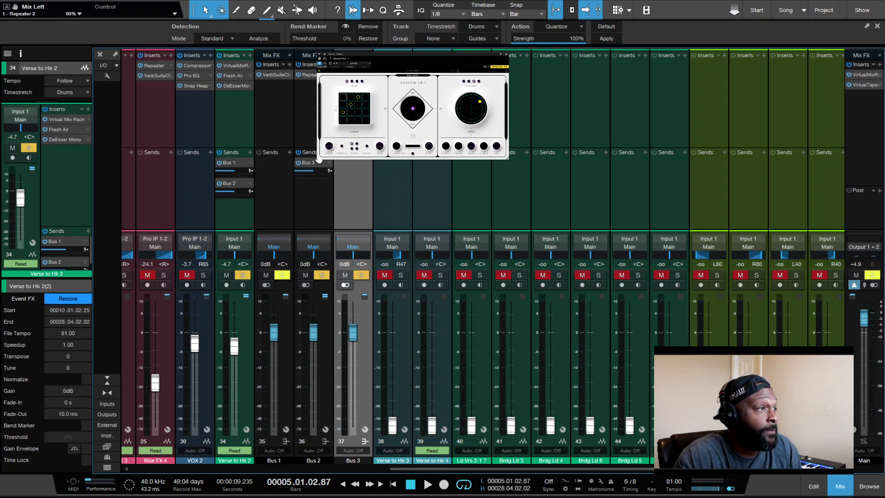
pyautogui.press('space')
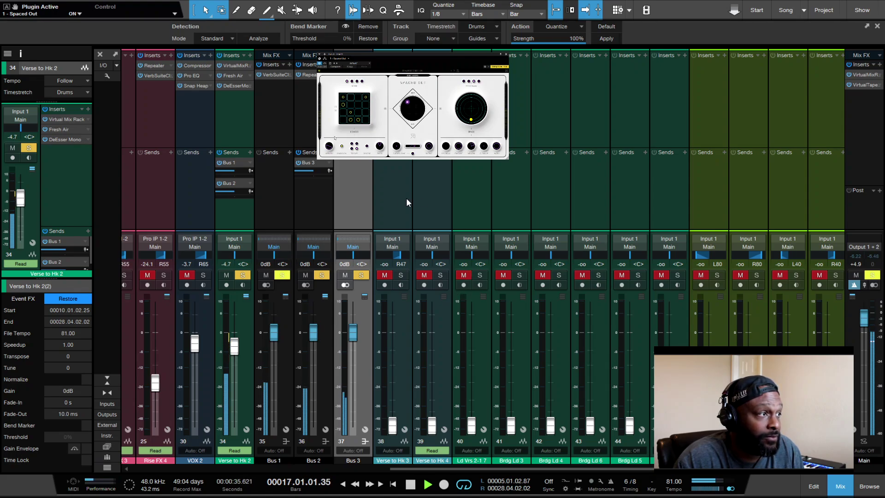
pyautogui.click(310, 73)
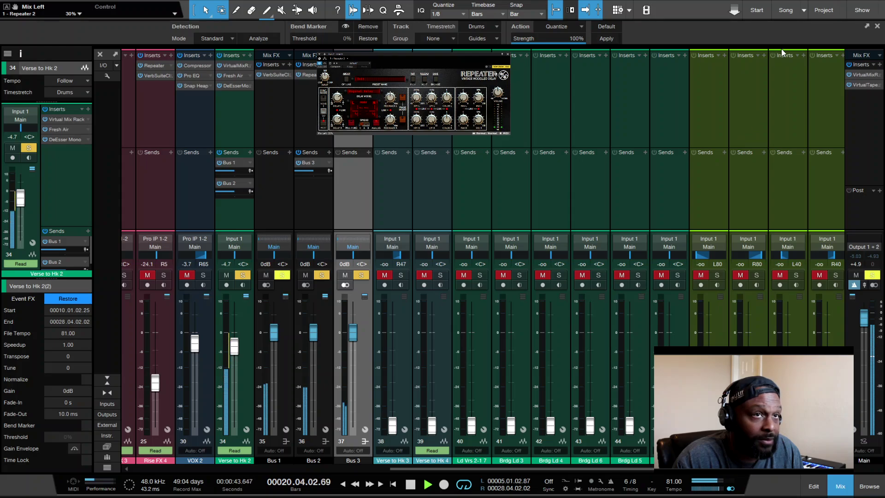
pyautogui.click(449, 167)
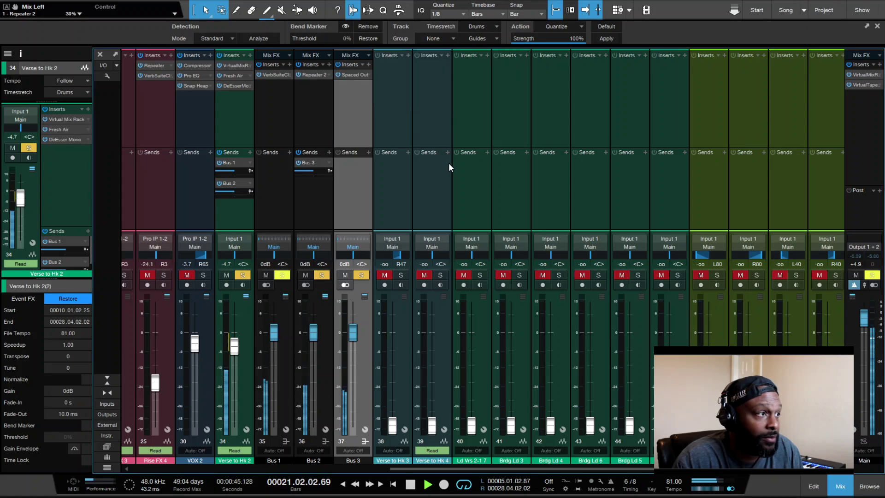
# - Set Spaced Out's Echo Sustain to 40% on Bus 3 and Repeater's Mix Left to 16% on Bus 2 while auditioning the vocal
pyautogui.click(355, 76)
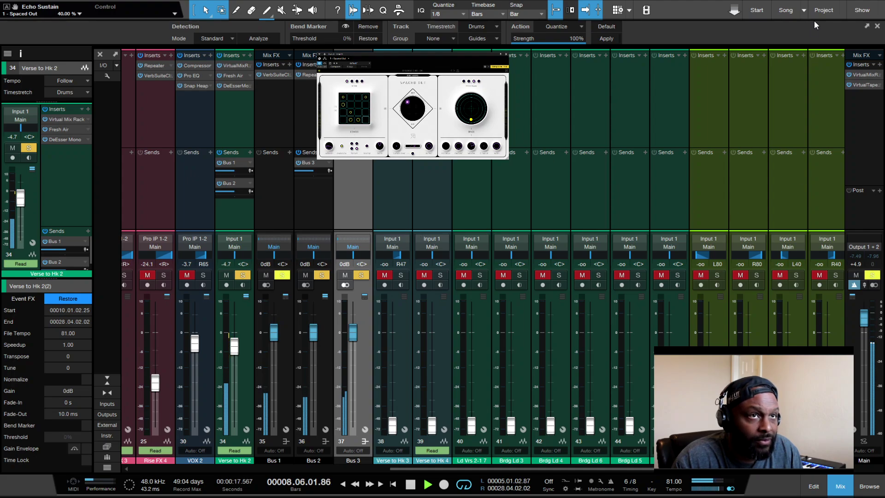
pyautogui.click(505, 54)
pyautogui.click(320, 73)
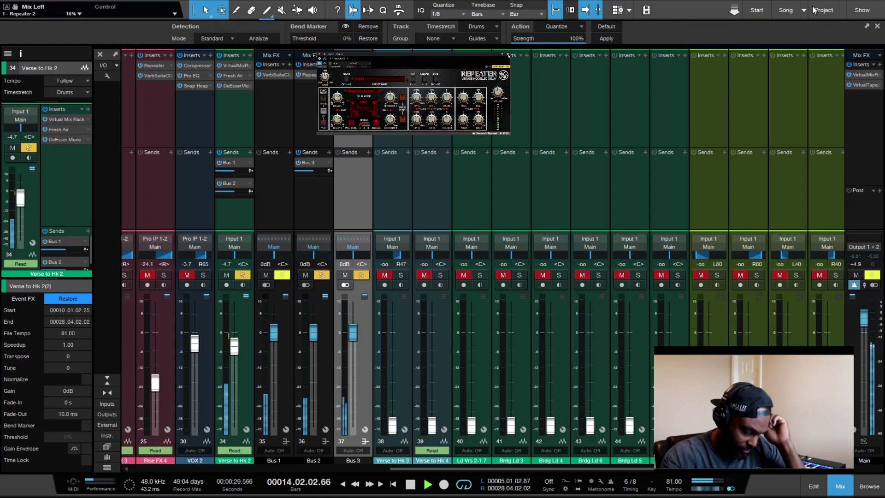
pyautogui.click(508, 55)
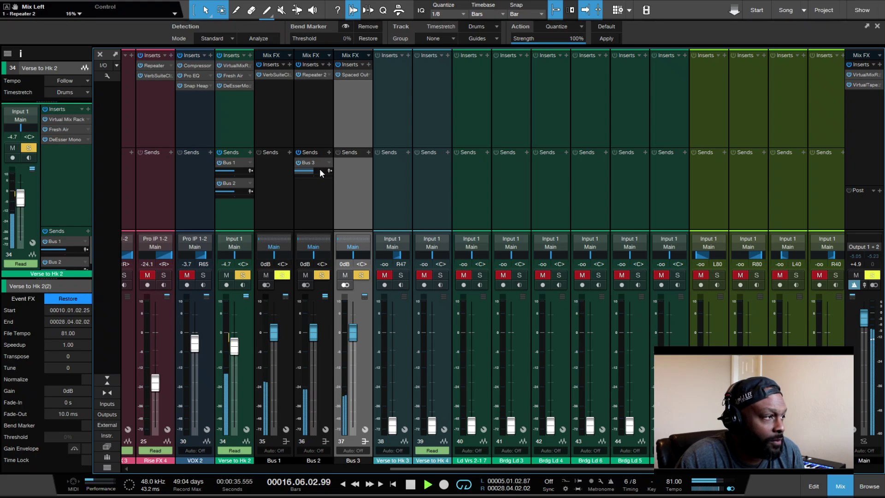
pyautogui.press('space')
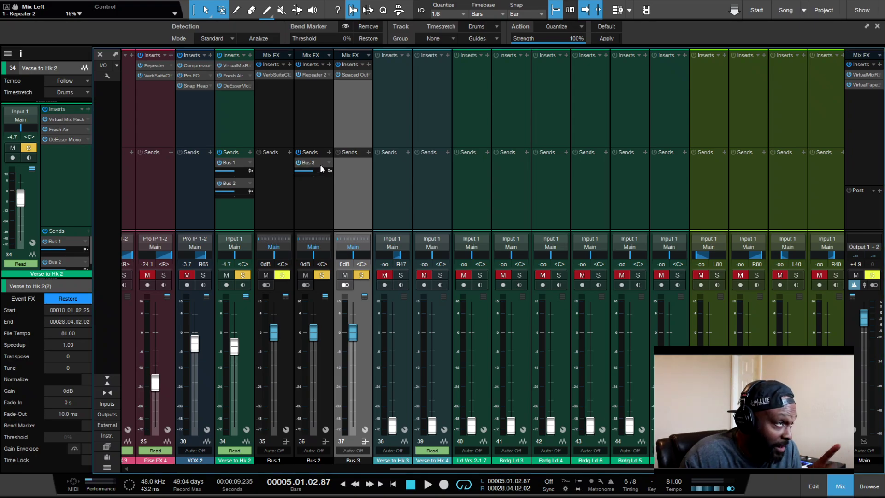
# - Add a send from Bus 2 to a new Bus 4 and place that bus after Bus 3
pyautogui.click(316, 192)
pyautogui.hotkey('shift', 'b')
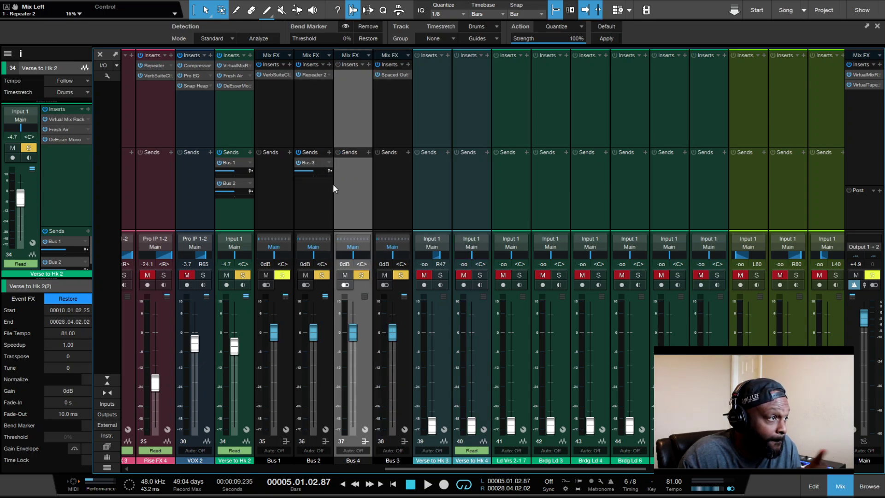
pyautogui.moveTo(405, 111); pyautogui.dragTo(405, 113)
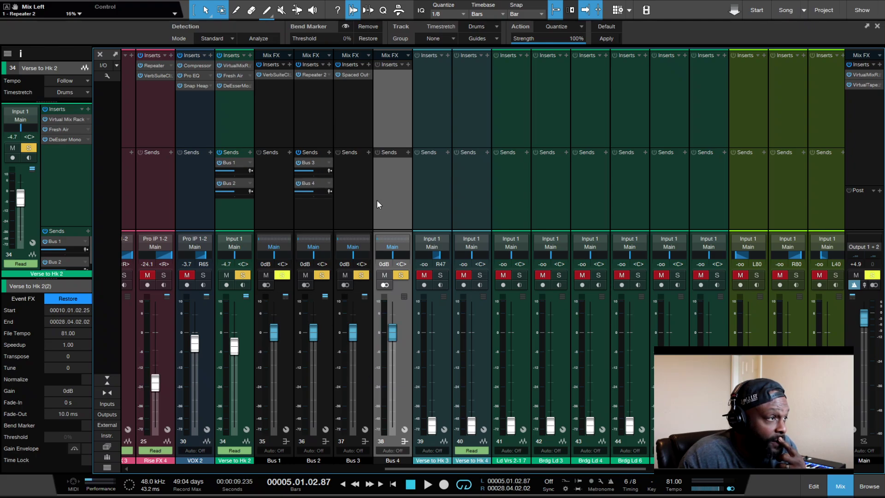
pyautogui.click(313, 74)
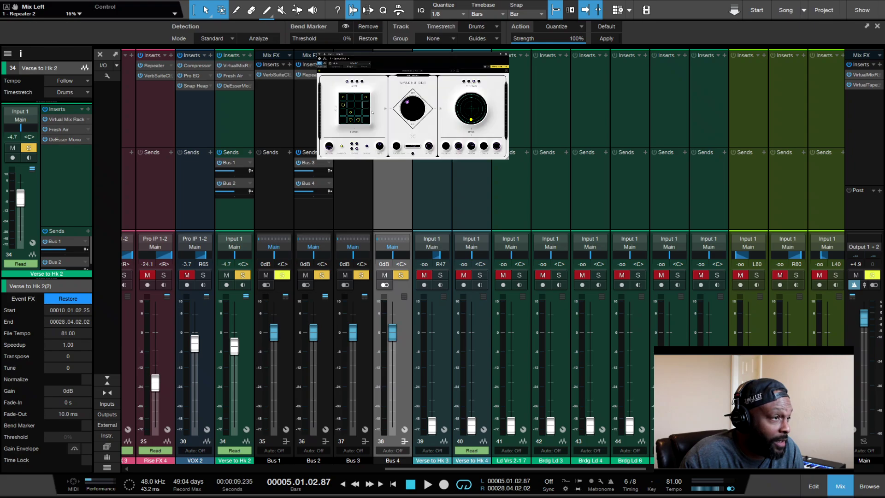
pyautogui.click(786, 31)
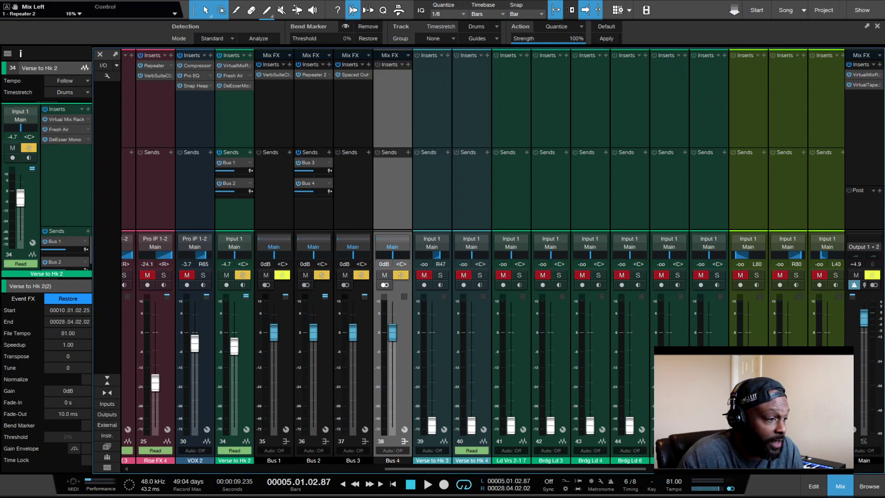
# - Rename Bus 1 as "Ld Reverb" and Bus 2 as "Ld Delay"
pyautogui.doubleClick(275, 461)
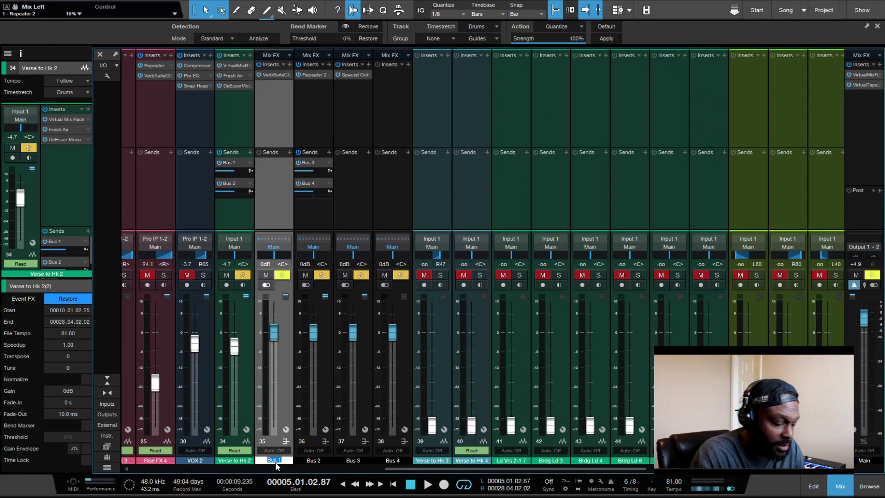
pyautogui.write('L')
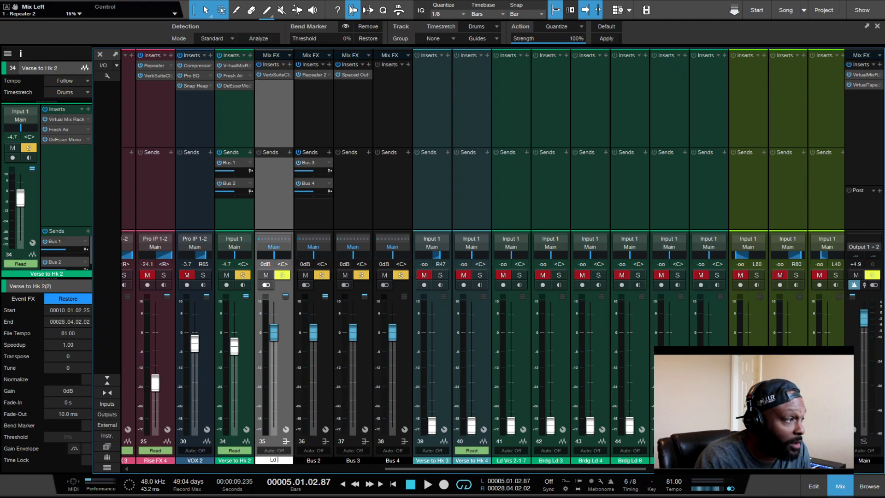
pyautogui.write('d Reverb')
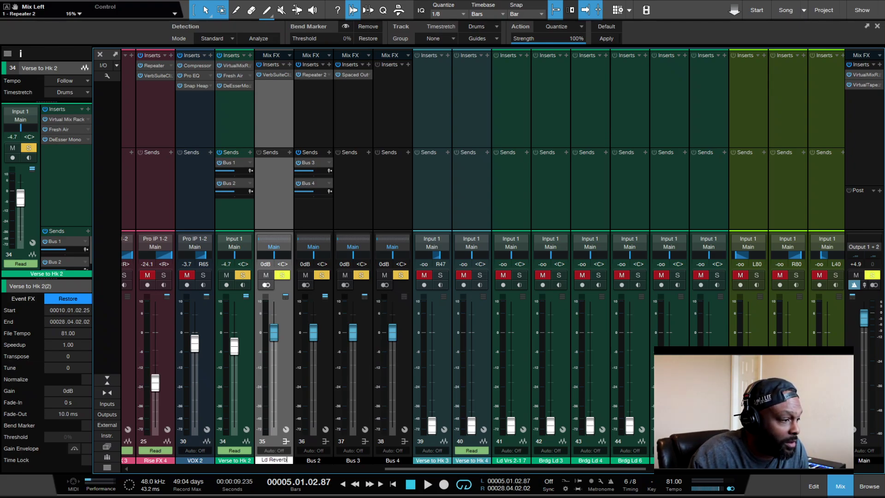
pyautogui.doubleClick(313, 460)
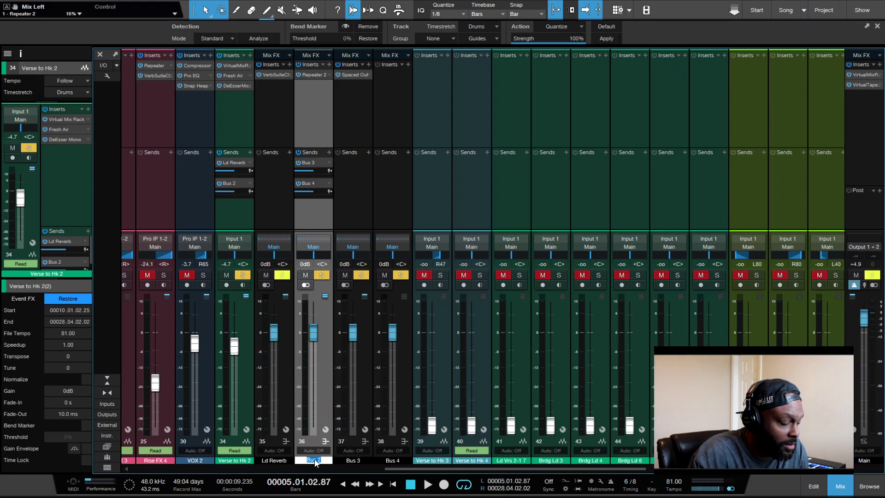
pyautogui.write('Ld')
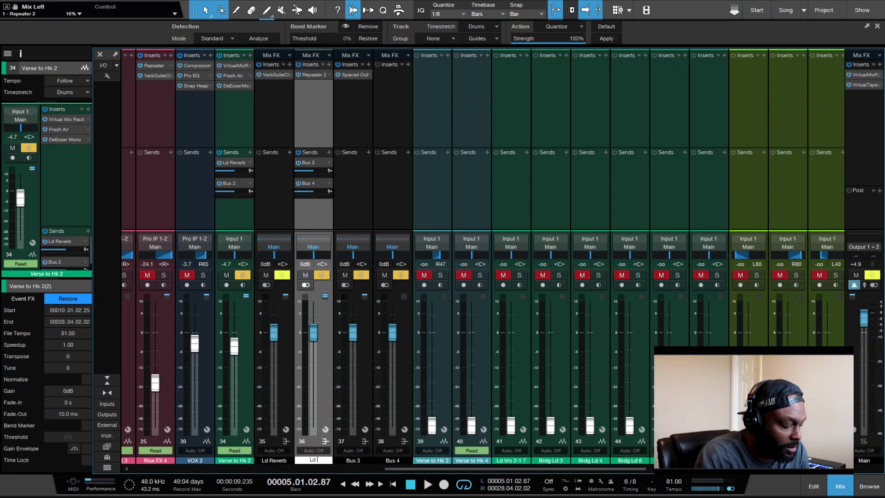
pyautogui.write(' Delay')
pyautogui.press('Tab')
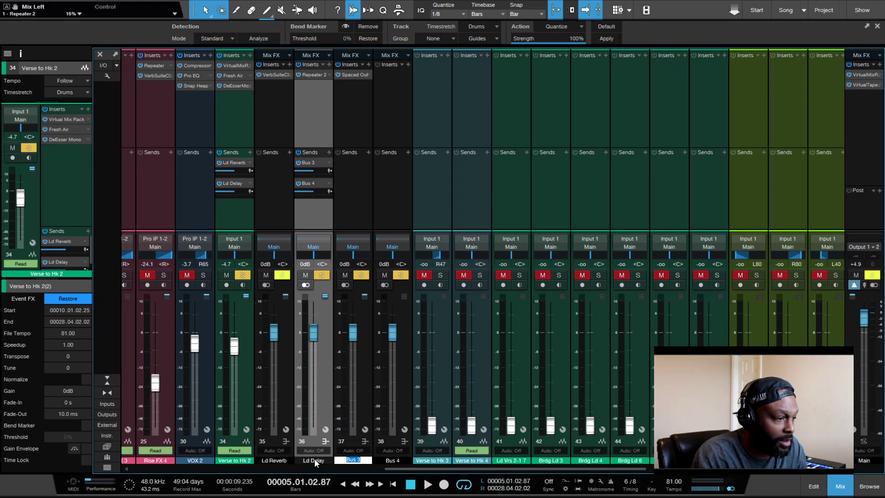
pyautogui.write('BGV')
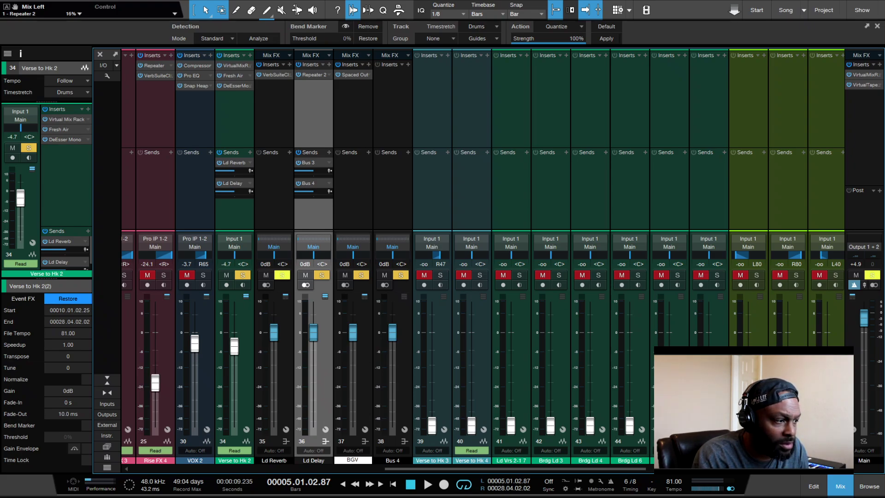
pyautogui.doubleClick(315, 460)
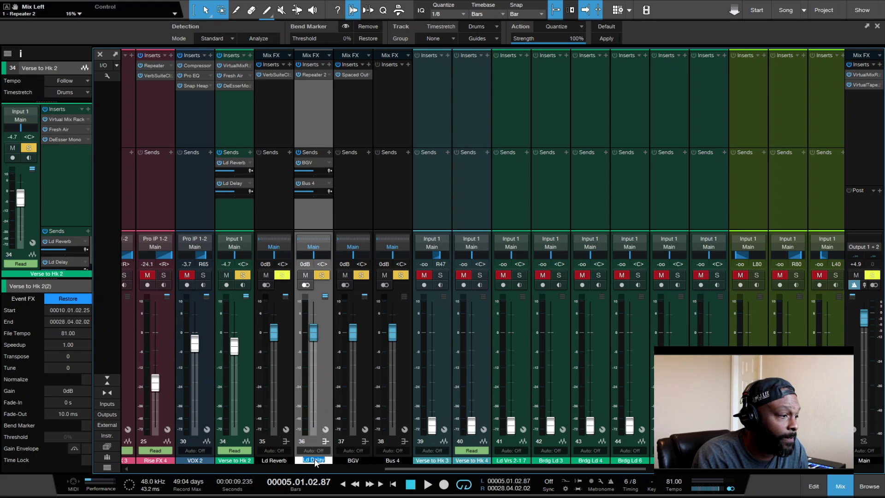
pyautogui.press('Tab')
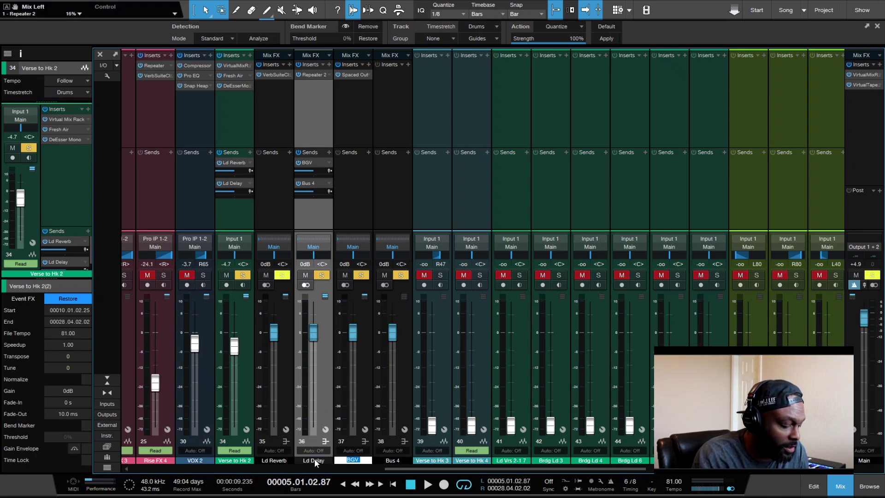
pyautogui.write('BGV')
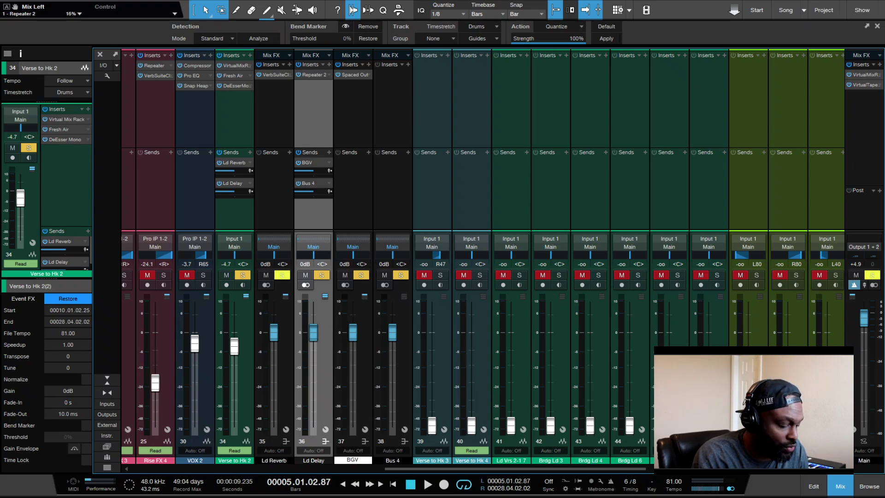
pyautogui.press('BackSpace')
pyautogui.press('BackSpace')
pyautogui.press('BackSpace')
# - Rename the bus holding Spaced Out as "Aux Reverb"
pyautogui.write('Aux')
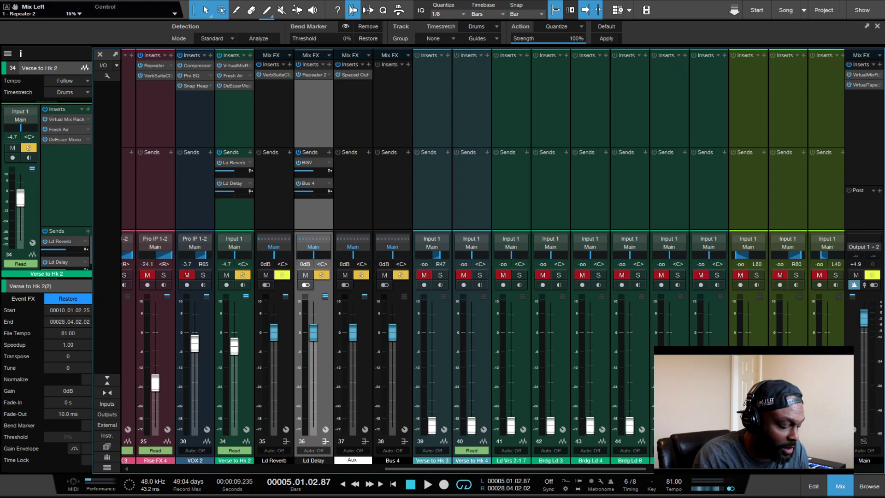
pyautogui.write(' re')
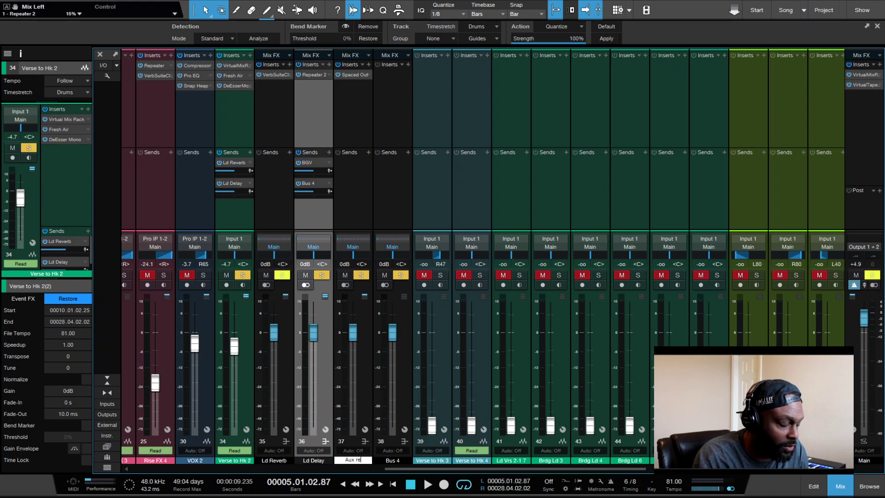
pyautogui.write('ver')
pyautogui.press('BackSpace')
pyautogui.press('BackSpace')
pyautogui.press('BackSpace')
pyautogui.press('BackSpace')
pyautogui.press('BackSpace')
pyautogui.write('Rev')
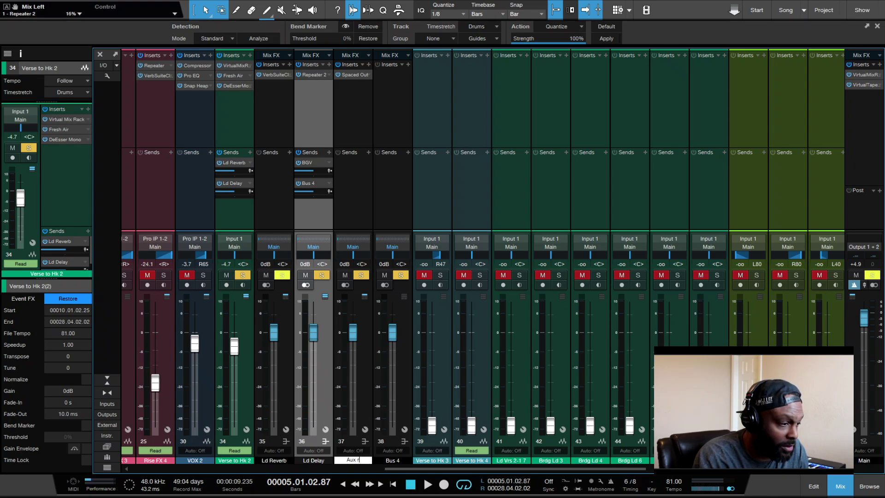
pyautogui.write('erb')
pyautogui.press('Tab')
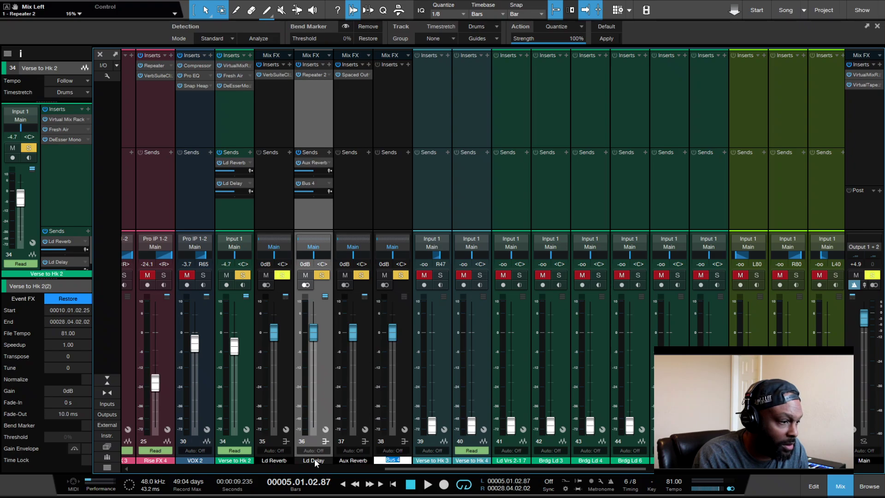
# - Rename Bus 4 as "Aux Filter" and insert a Filter of the band pass type on it
pyautogui.write('Aux Filter')
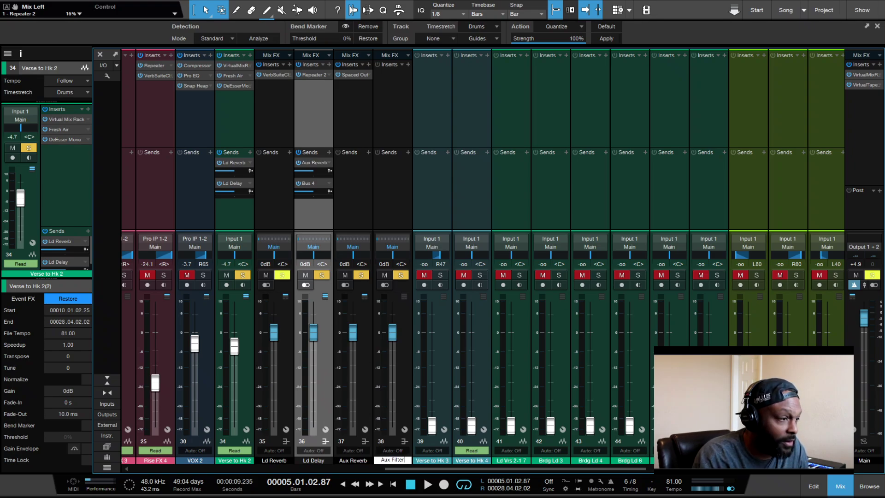
pyautogui.press('Return')
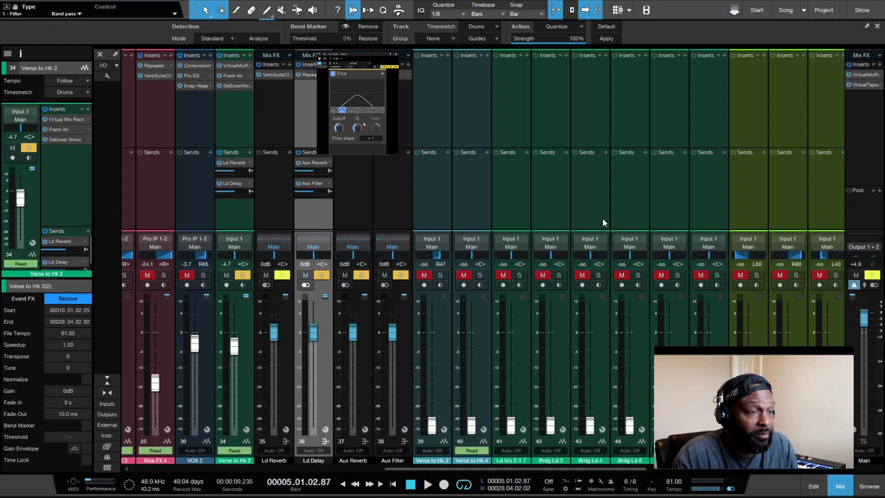
# - Adjust the Q and set the cutoff to 6.25 kHz in the Filter on Aux Filter while auditioning the vocal
pyautogui.press('space')
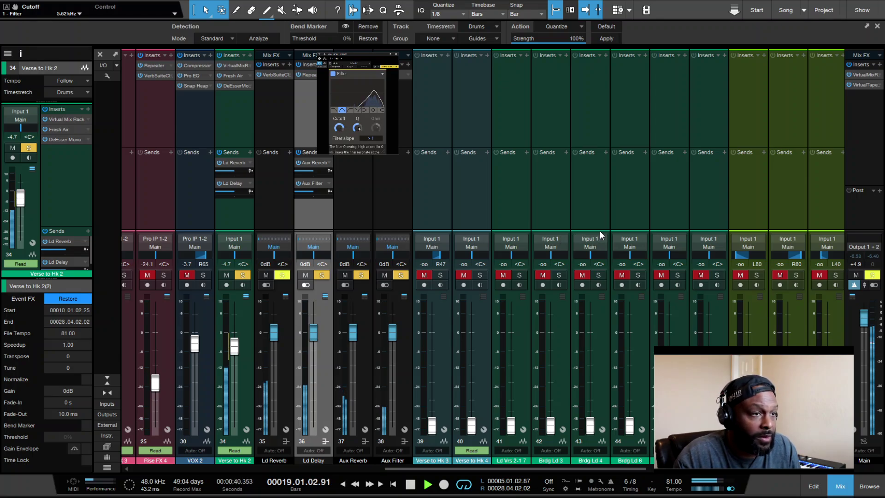
pyautogui.moveTo(357, 127); pyautogui.dragTo(357, 114)
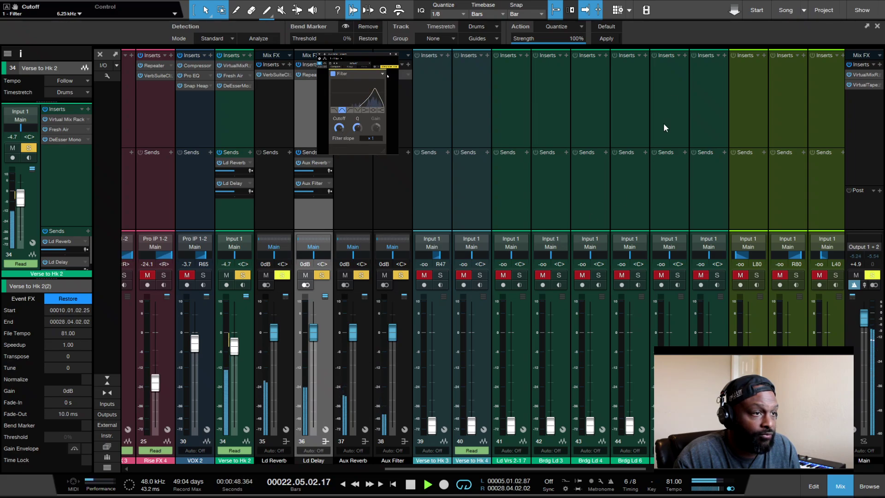
pyautogui.click(500, 84)
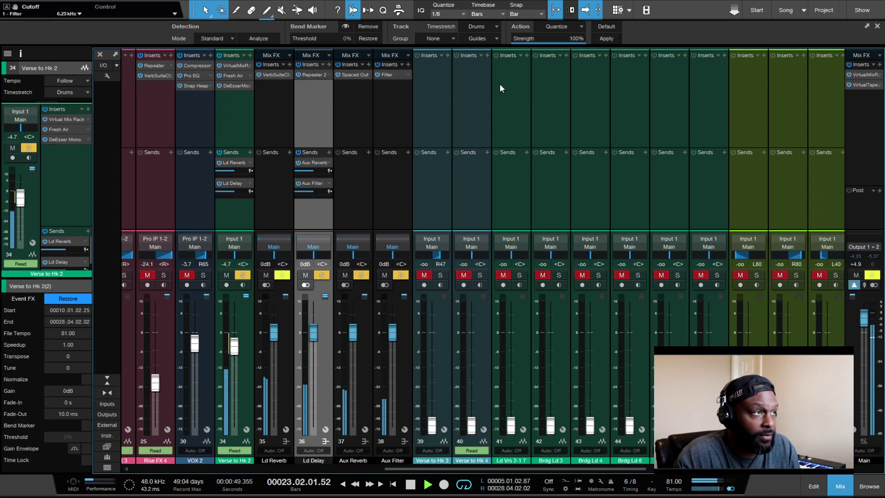
# - Set Spaced Out's Echo Texture to Wonky Tape on Aux Reverb while auditioning the vocal
pyautogui.click(352, 74)
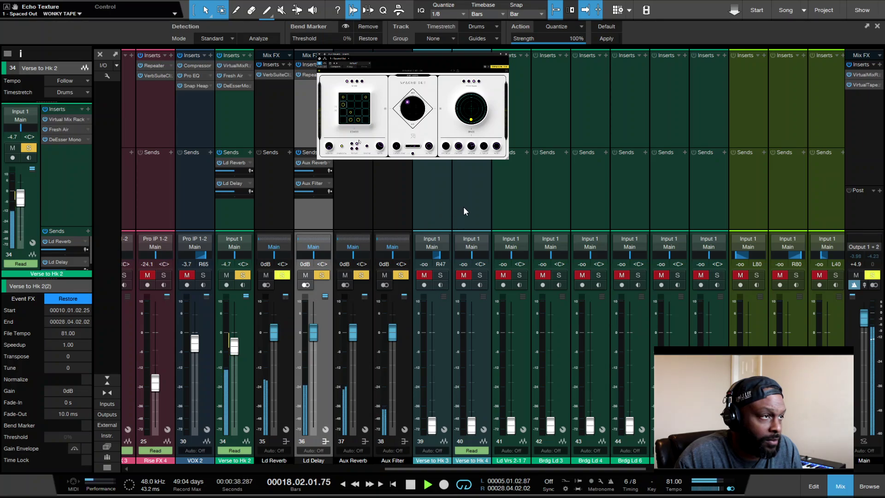
pyautogui.click(784, 55)
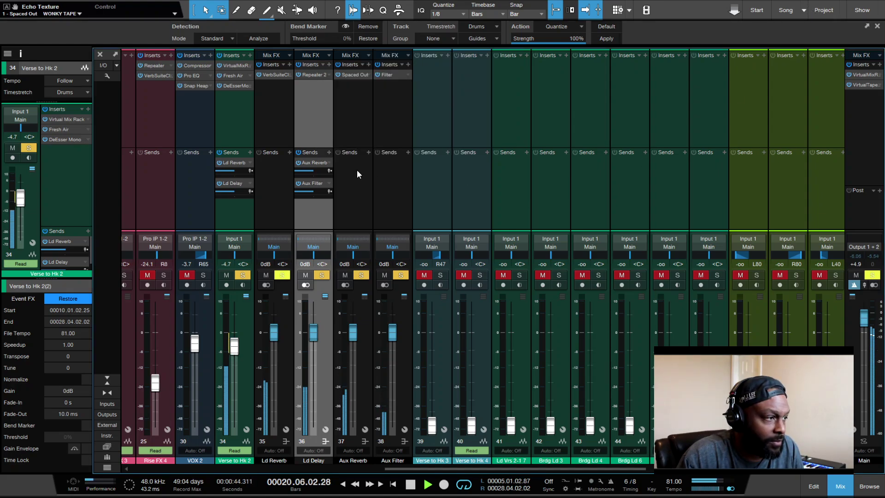
pyautogui.press('space')
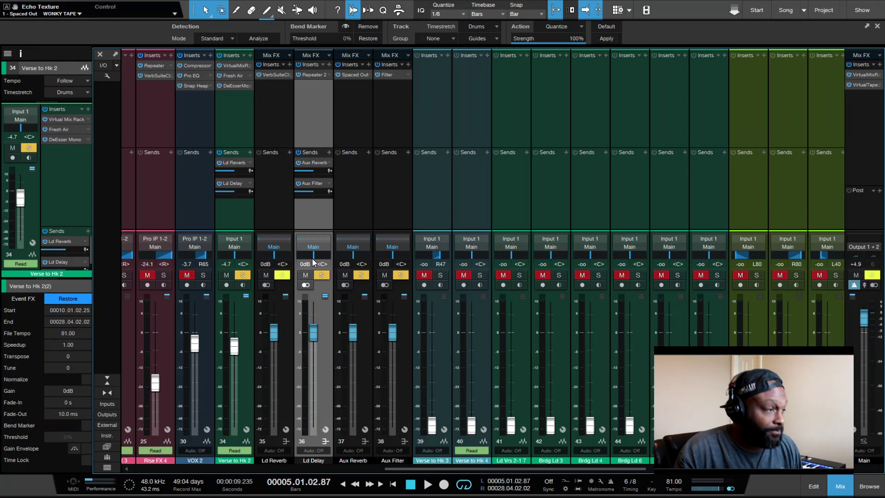
# - Turn off solo on the Verse to Hk 2 track
pyautogui.click(244, 276)
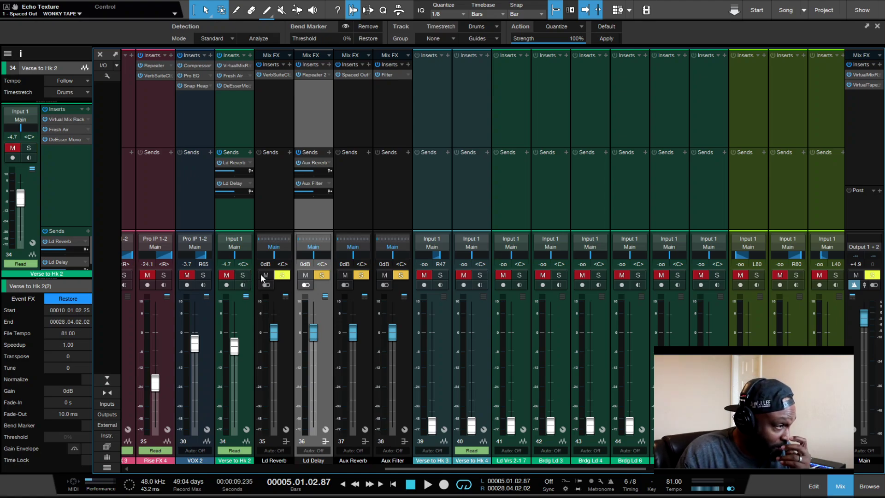
# - Select the effect buses from Ld Reverb through Aux Filter and make all four channels solo safe
pyautogui.keyDown('ctrl'); pyautogui.click(286, 350); pyautogui.keyUp('ctrl')
pyautogui.keyDown('shift'); pyautogui.click(402, 328); pyautogui.keyUp('shift')
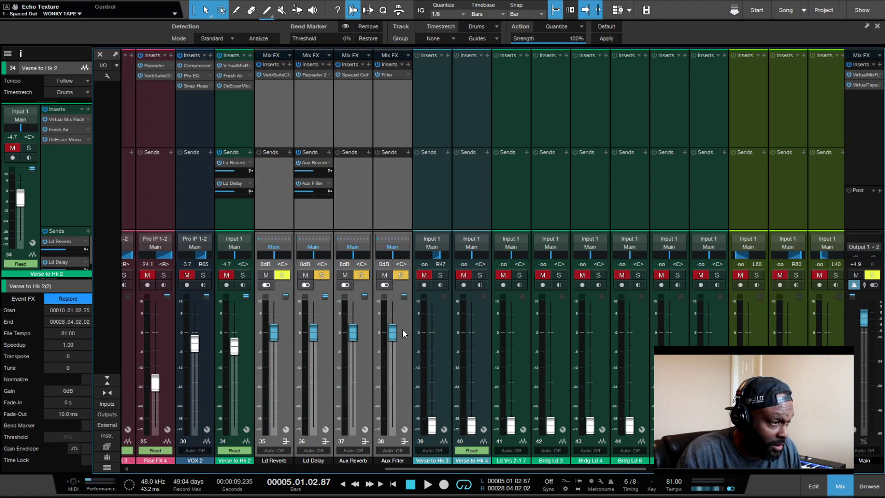
pyautogui.click(400, 275)
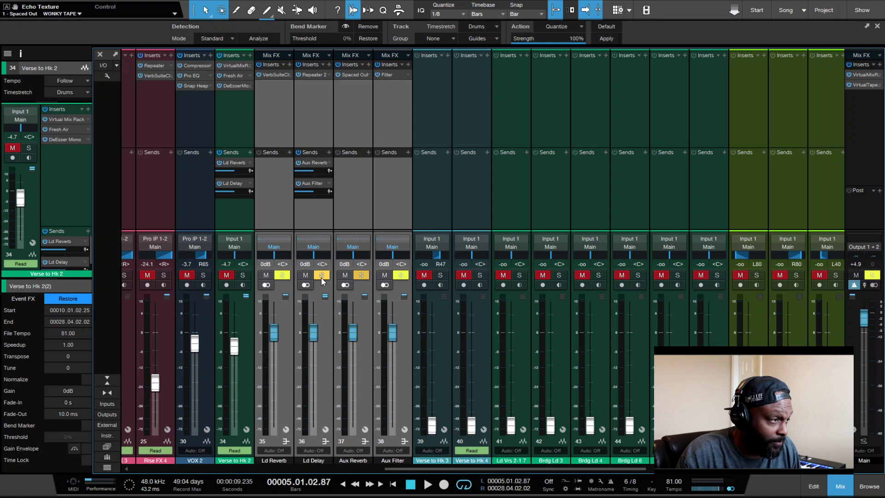
pyautogui.click(321, 276)
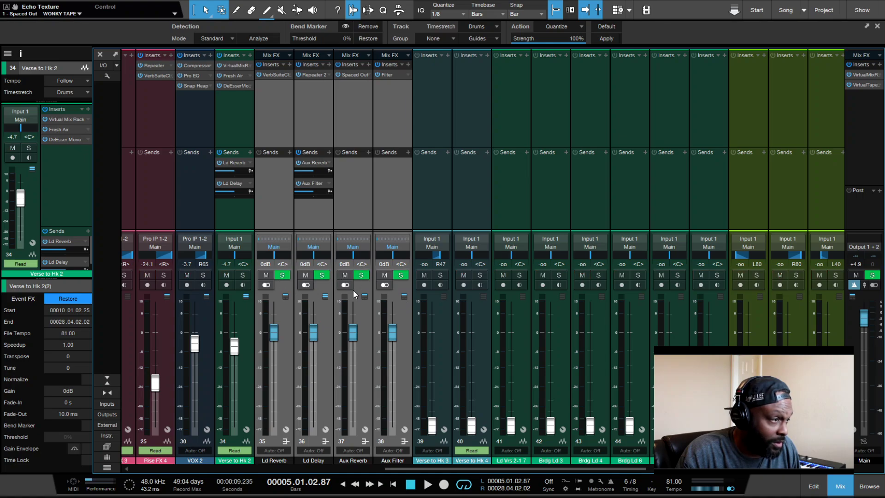
# - Pull the Verse to Hk 2 fader fully down and bring it back up to -10.8 dB during playback
pyautogui.moveTo(239, 390); pyautogui.dragTo(237, 446)
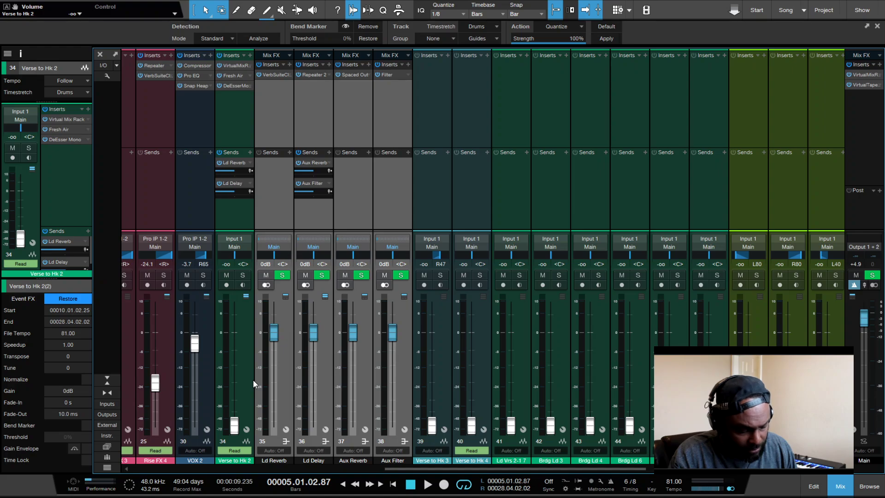
pyautogui.press('space')
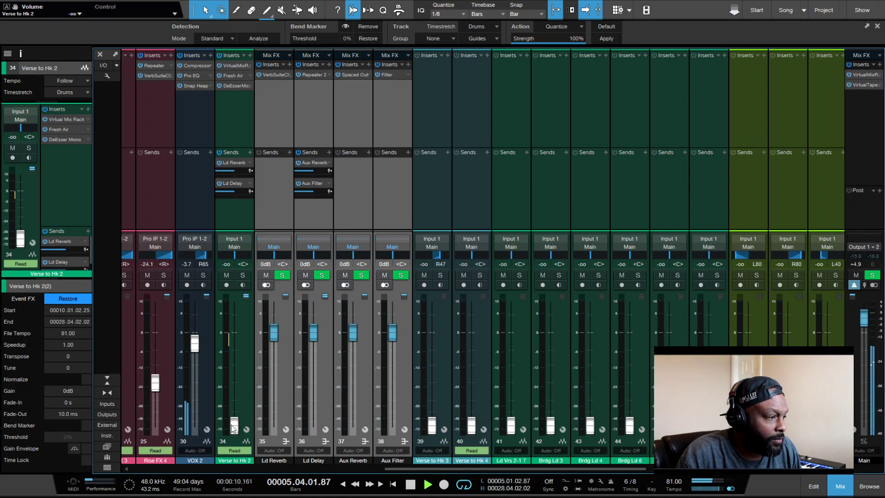
pyautogui.moveTo(231, 425); pyautogui.dragTo(234, 367)
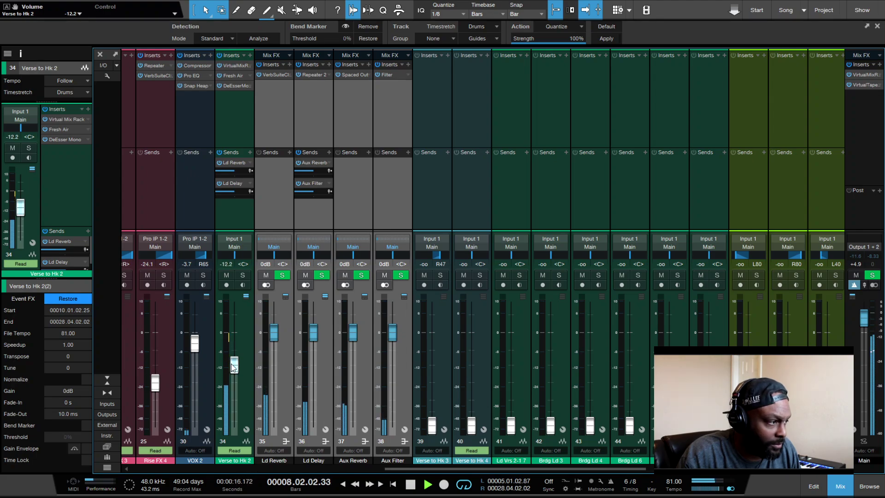
pyautogui.moveTo(233, 368); pyautogui.dragTo(234, 366)
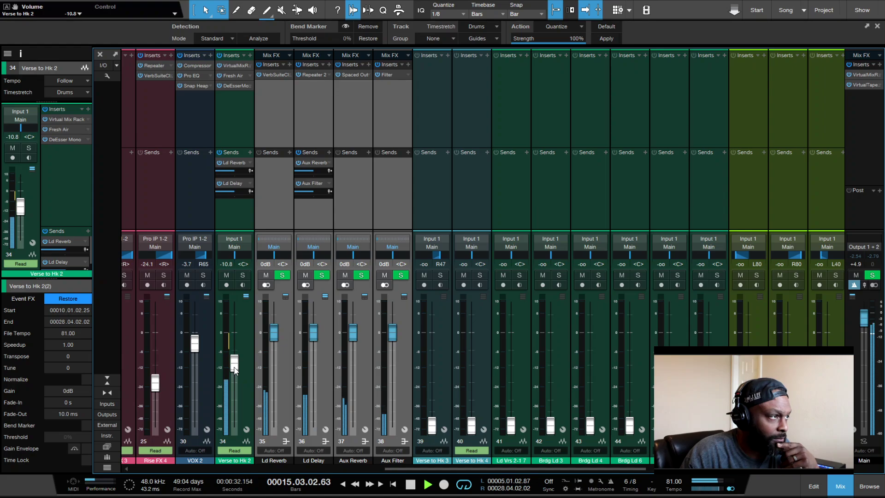
pyautogui.press('space')
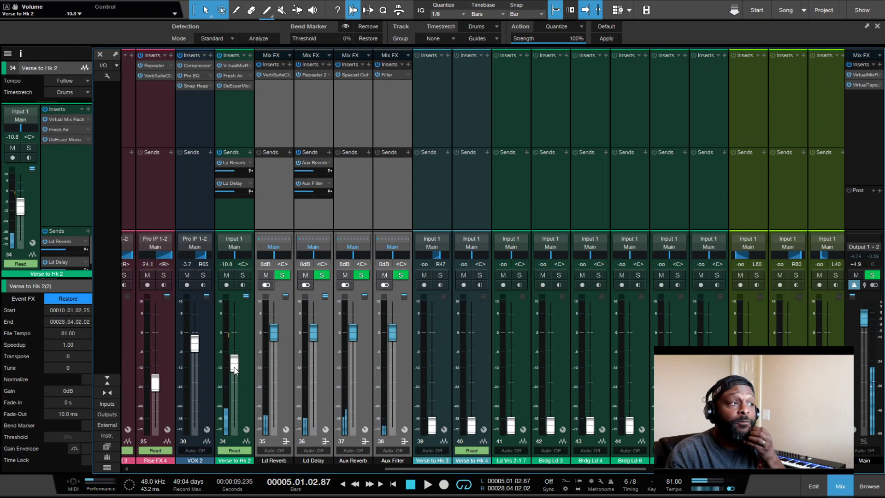
# - Set the Dry/Wet of VerbSuite Classics on Ld Reverb to 43.6% and audition it in the mix
pyautogui.click(273, 74)
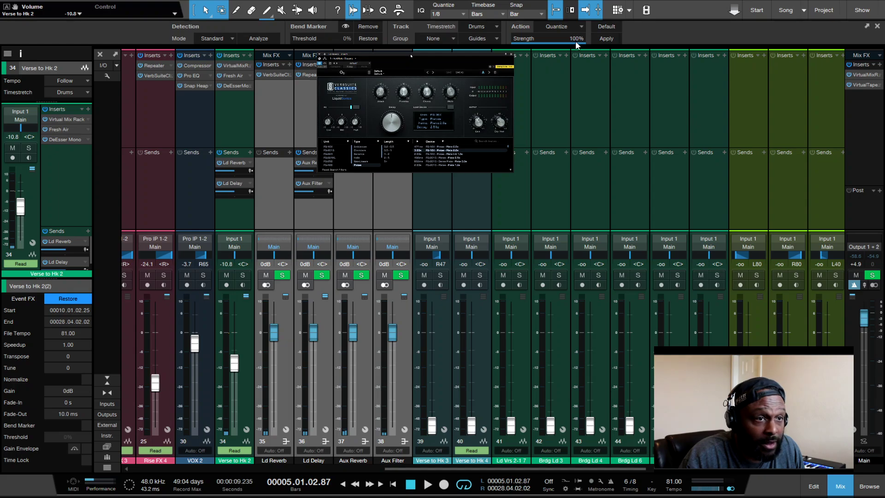
pyautogui.press('space')
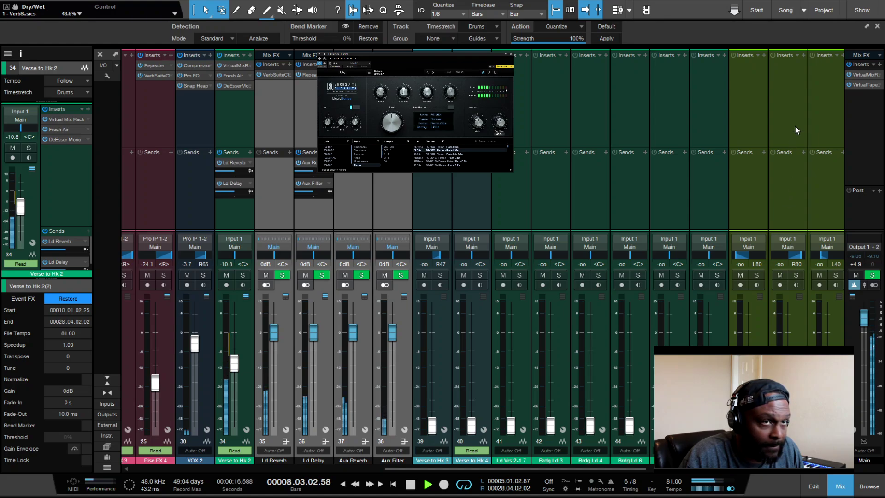
pyautogui.press('Escape')
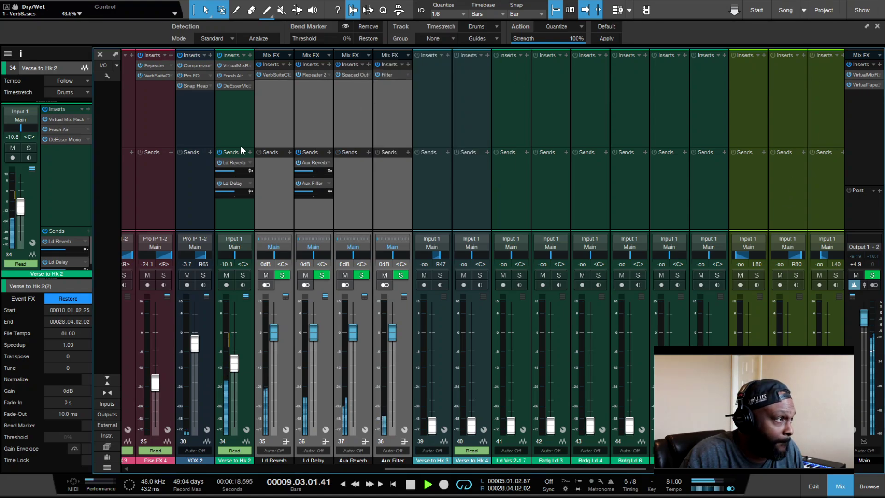
# - In Fresh Air on Verse to Hk 2, set Mid Air to 18% and High Air to 22% during playback
pyautogui.click(227, 75)
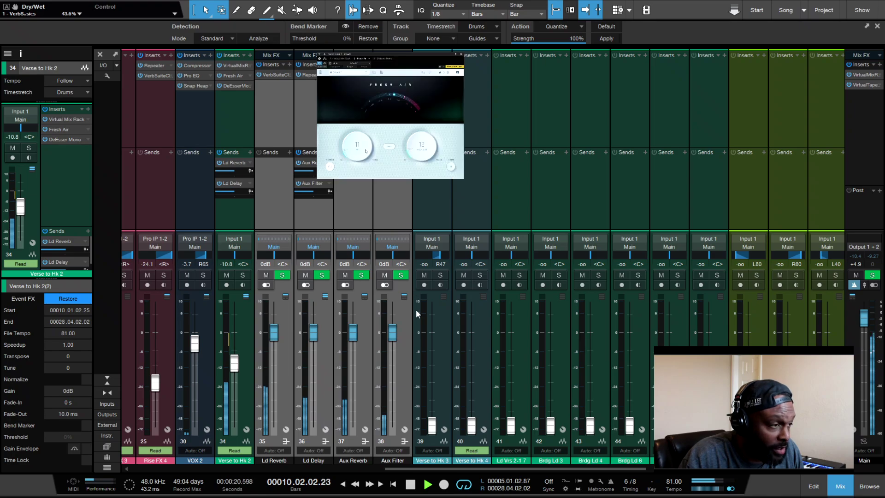
pyautogui.moveTo(400, 320); pyautogui.dragTo(402, 308)
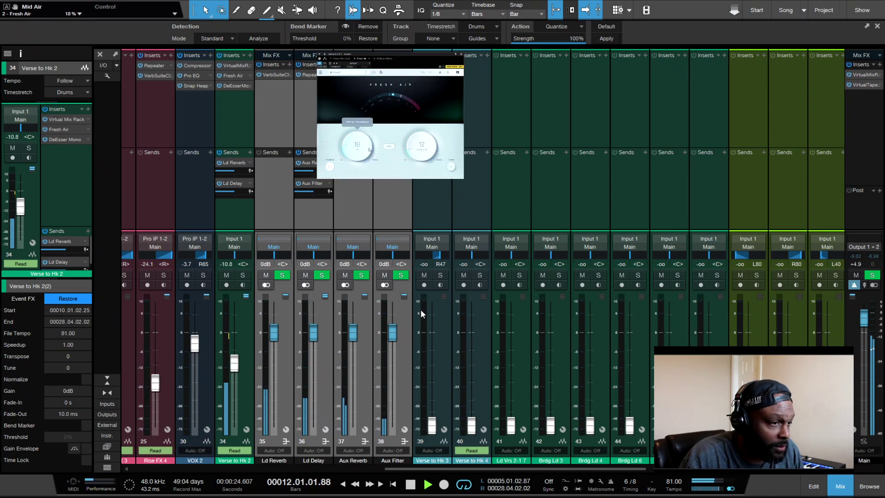
pyautogui.moveTo(549, 305); pyautogui.dragTo(551, 289)
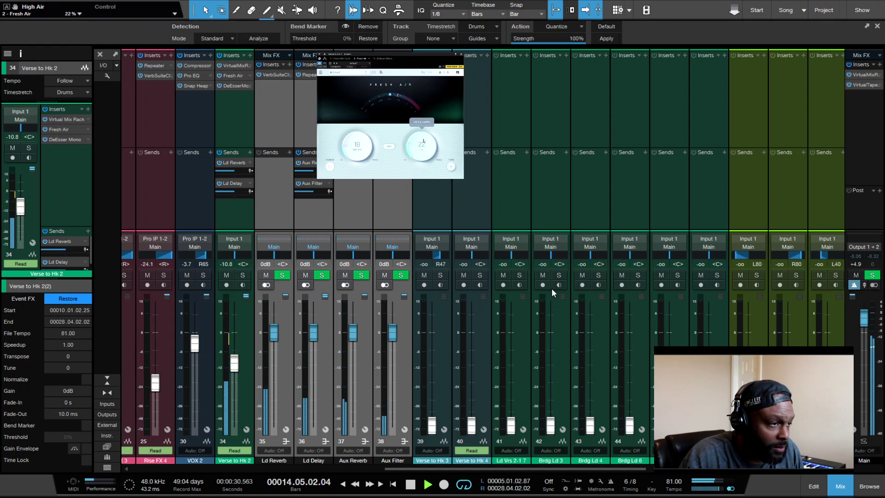
pyautogui.click(634, 96)
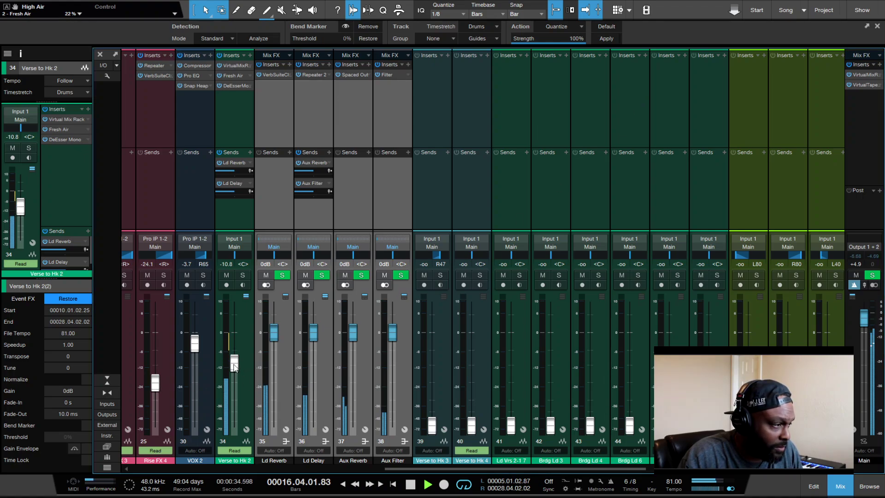
# - Lower the Verse to Hk 2 fader to -12.5 dB against the playing mix, and stop playback
pyautogui.moveTo(234, 367); pyautogui.dragTo(234, 367)
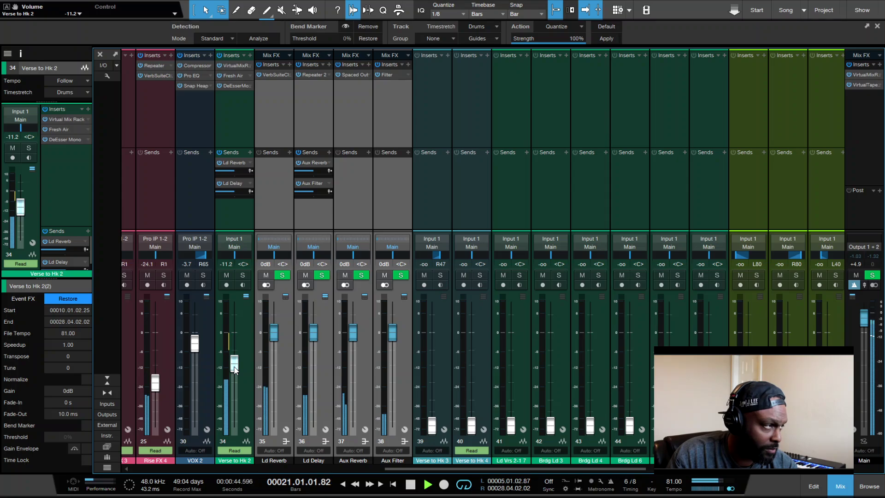
pyautogui.moveTo(234, 369)
pyautogui.mouseDown()
pyautogui.moveTo(236, 376)
pyautogui.moveTo(233, 369)
pyautogui.mouseUp()
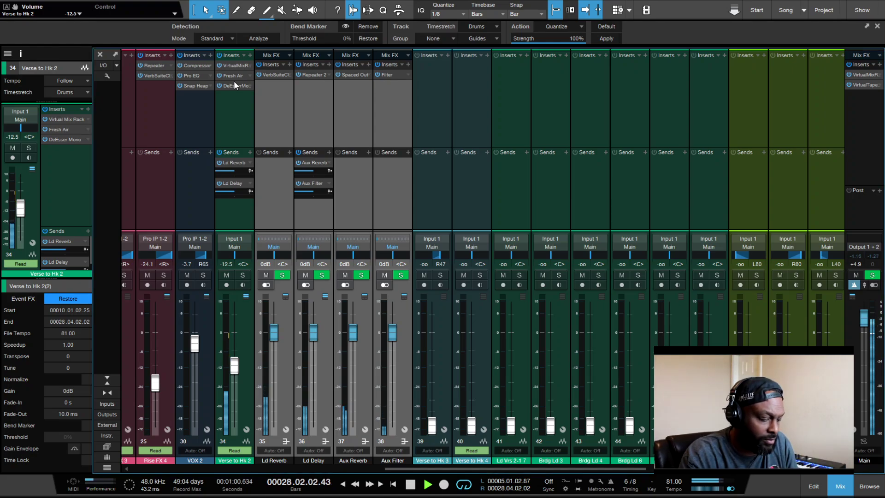
pyautogui.press('F3')
pyautogui.press('space')
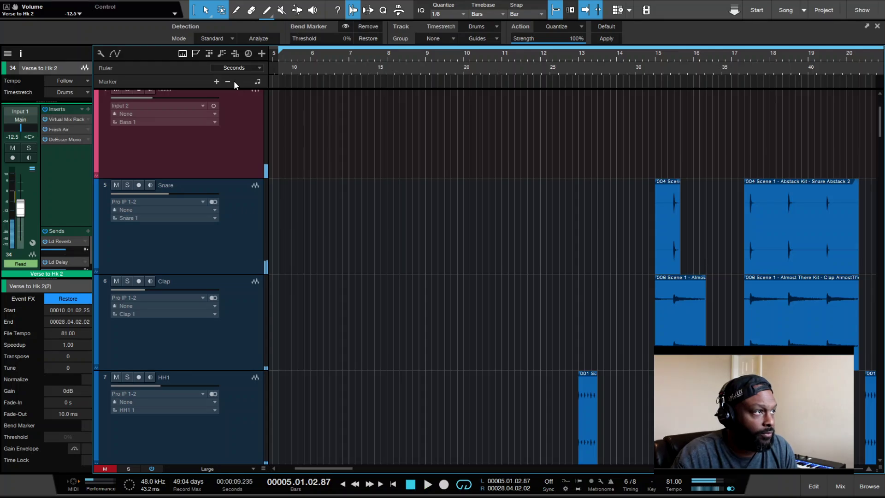
# - Locate the Verse to Hk 2 clips in the arrangement and play the opening of the verse
pyautogui.scroll(-10, 386, 107)
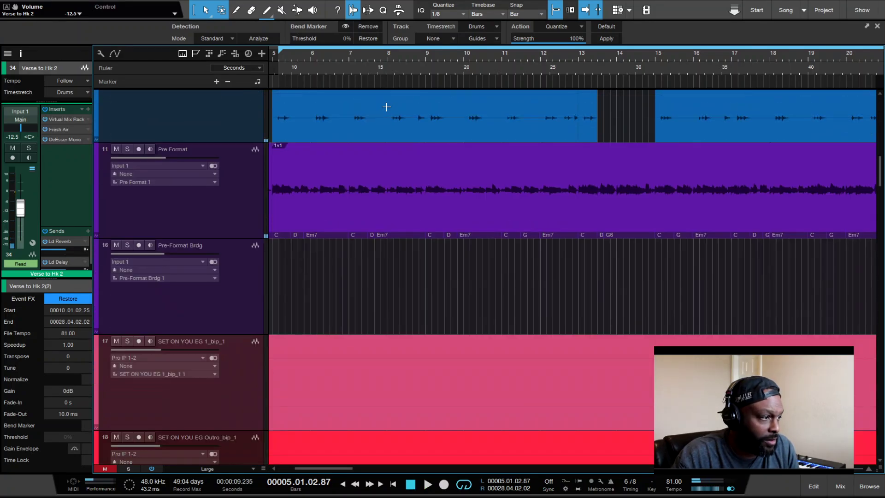
pyautogui.hscroll(-5, 386, 107)
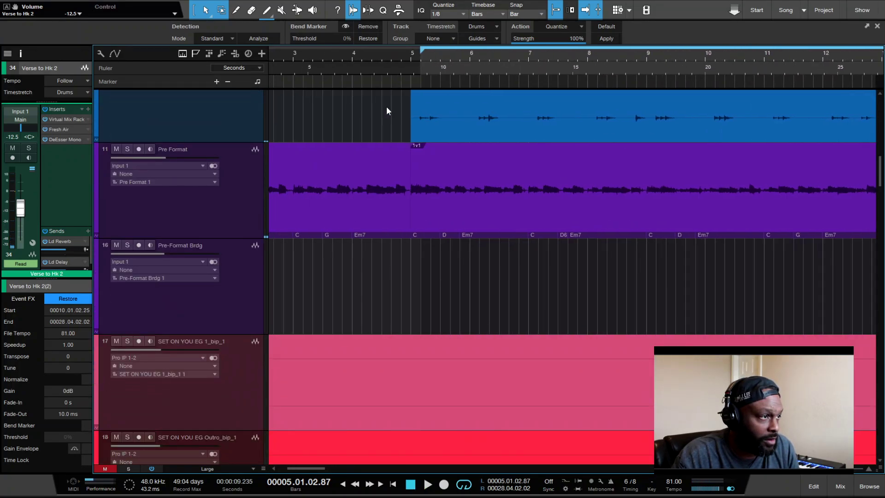
pyautogui.scroll(-3, 386, 107)
pyautogui.scroll(-5, 386, 111)
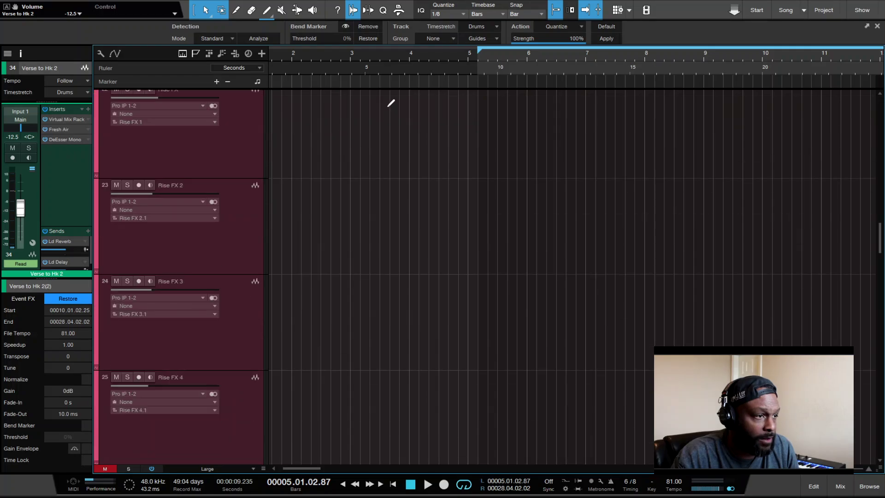
pyautogui.scroll(-5, 391, 102)
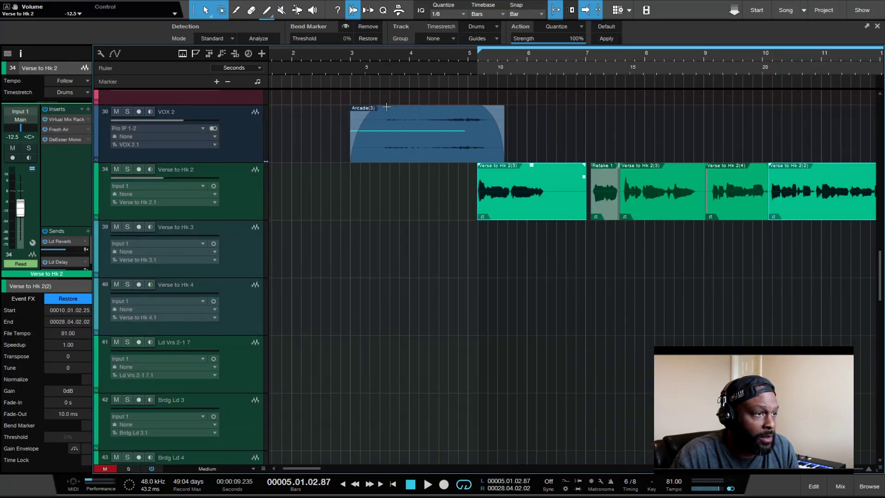
pyautogui.press('space')
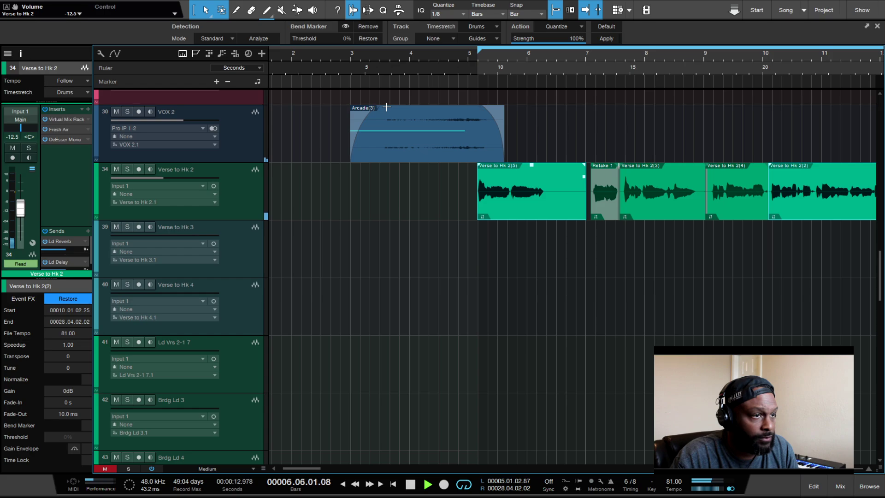
pyautogui.press('space')
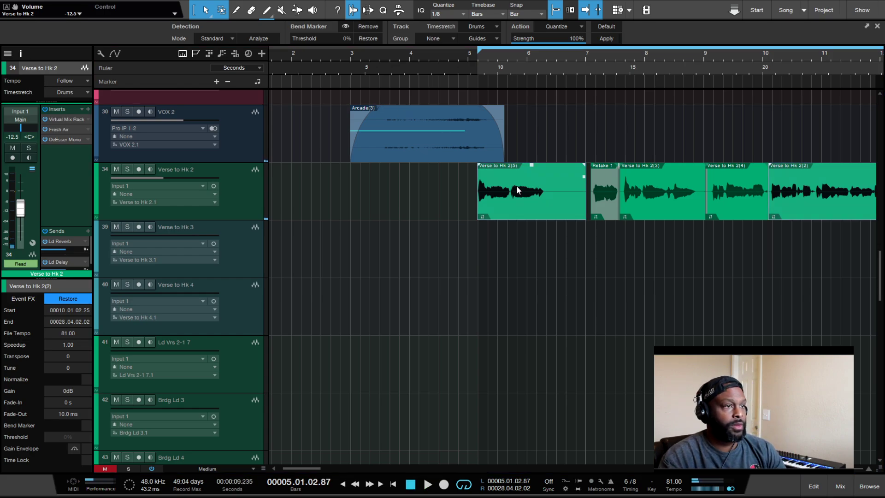
pyautogui.hscroll(10, 472, 197)
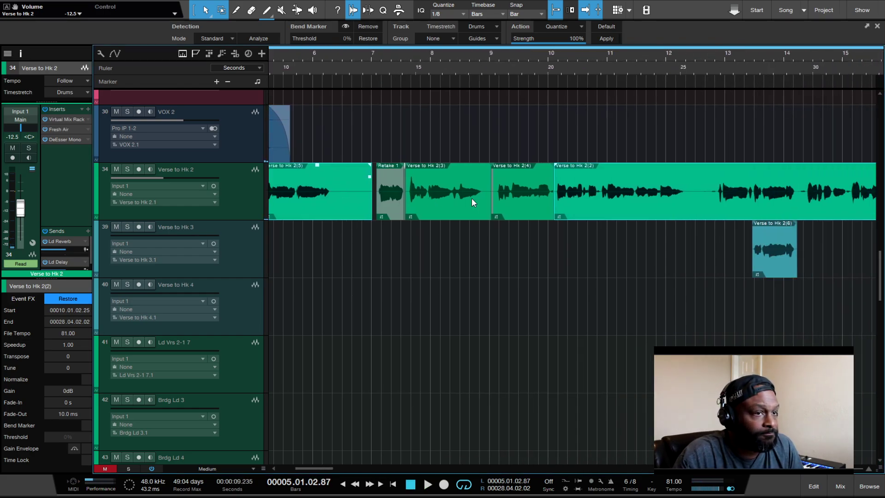
# - Examine how the verse, bridge, chorus and hook vocal clips are laid out across the whole song
pyautogui.press('F3')
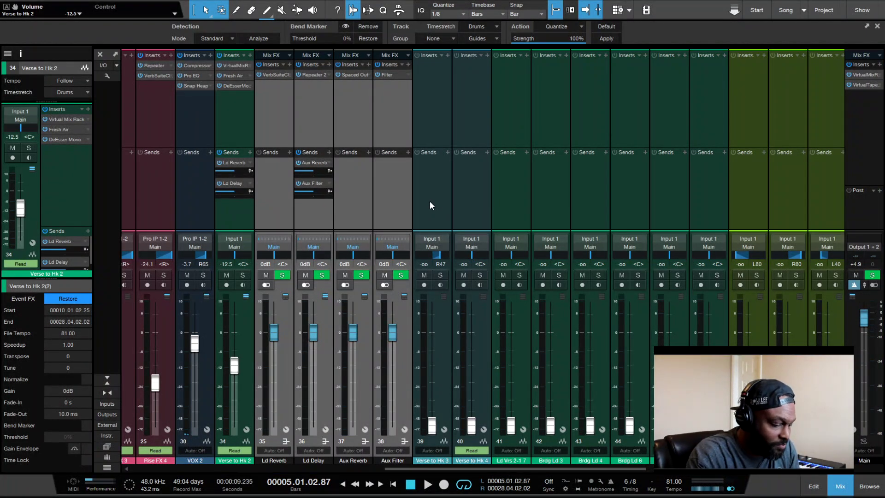
pyautogui.press('F3')
pyautogui.press('z')
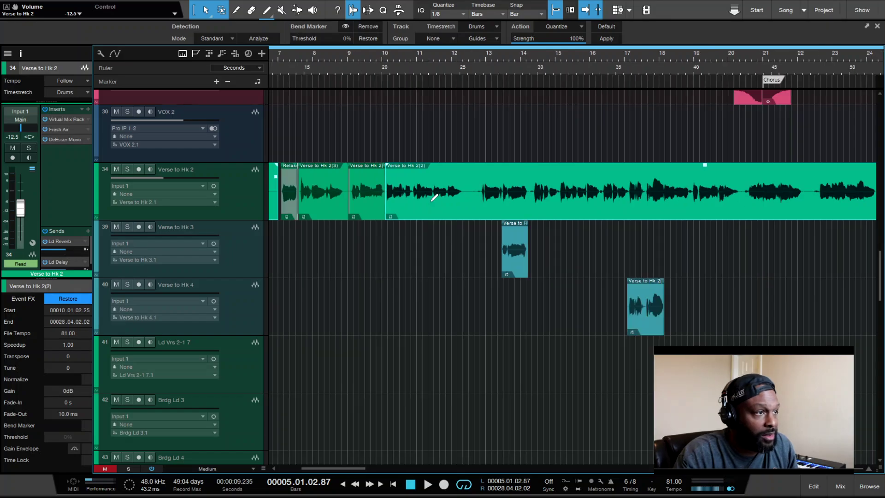
pyautogui.scroll(-12, 429, 201)
pyautogui.scroll(-2, 429, 201)
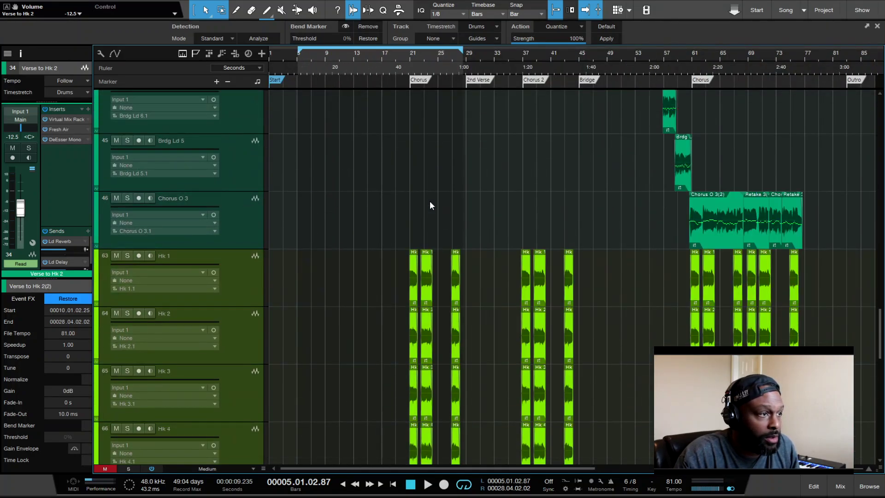
pyautogui.scroll(10, 429, 201)
pyautogui.scroll(2, 428, 216)
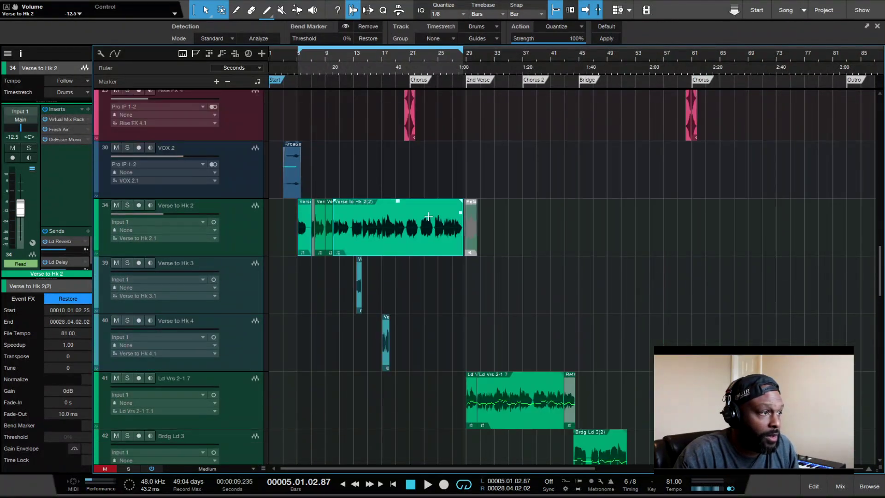
pyautogui.scroll(-2, 428, 216)
pyautogui.hotkey('shift', 'w')
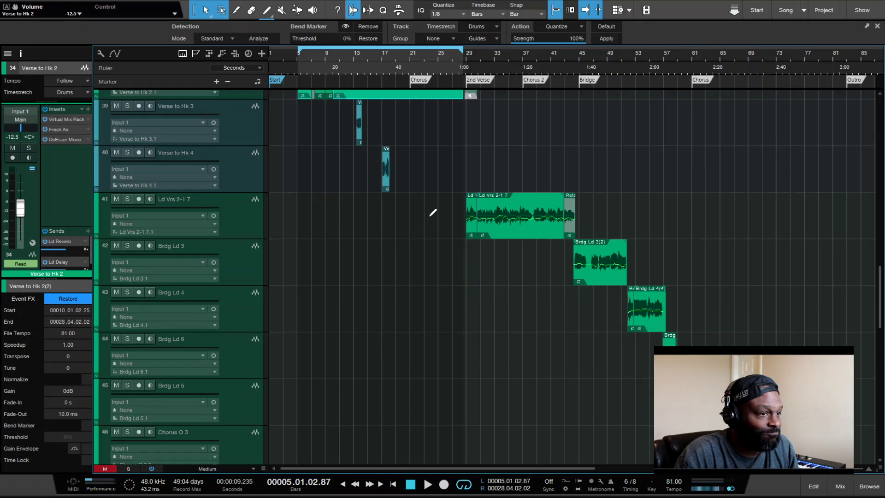
pyautogui.hotkey('shift', 'w')
pyautogui.scroll(-3, 427, 215)
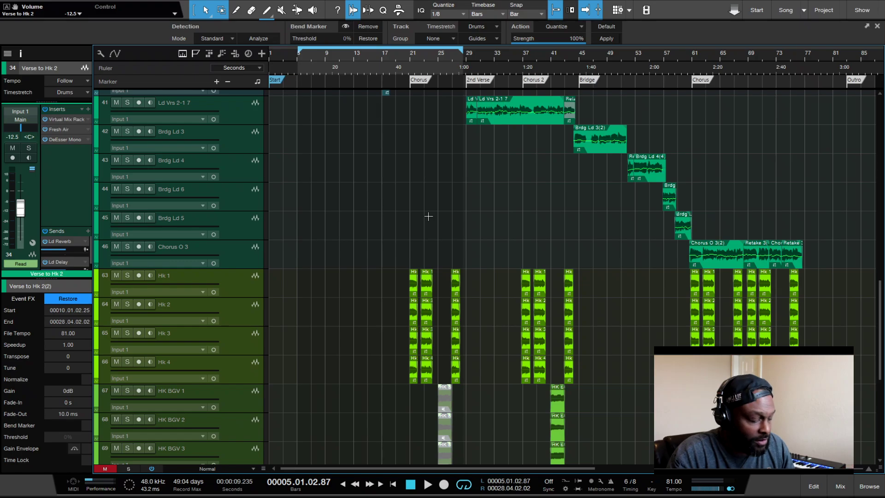
# - Loop the first Hk 1 clip at the first Chorus marker and bring up the mixer channels
pyautogui.press('F3')
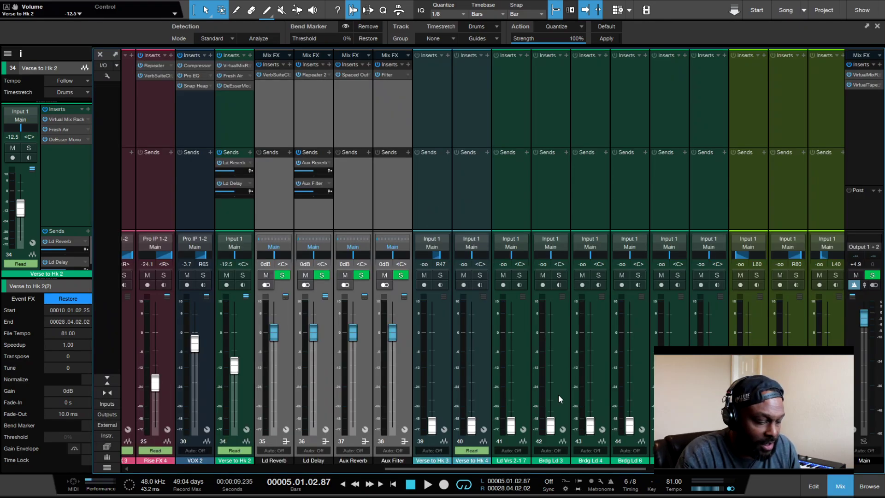
pyautogui.press('F3')
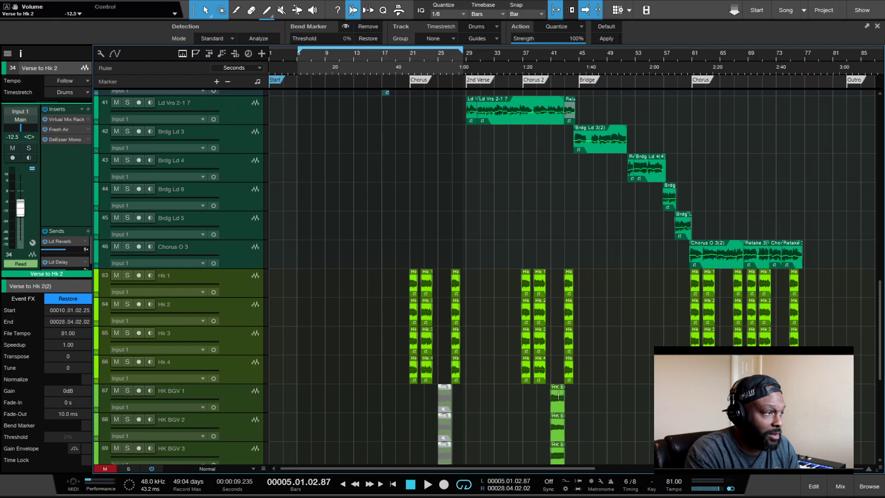
pyautogui.click(413, 282)
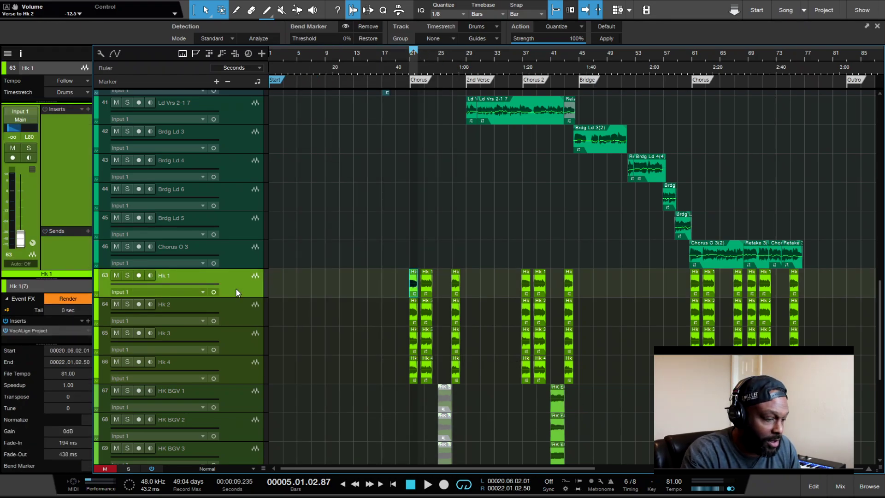
pyautogui.press('F3')
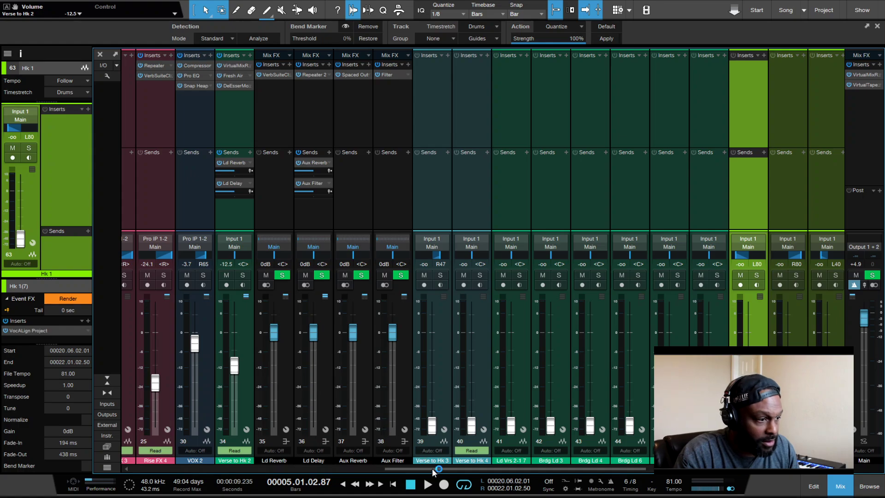
# - Select the channels from Hk 1 through BGV 6 and copy the Virtual Mix Rack insert from Verse to Hk 2 onto them
pyautogui.moveTo(424, 475); pyautogui.dragTo(654, 474)
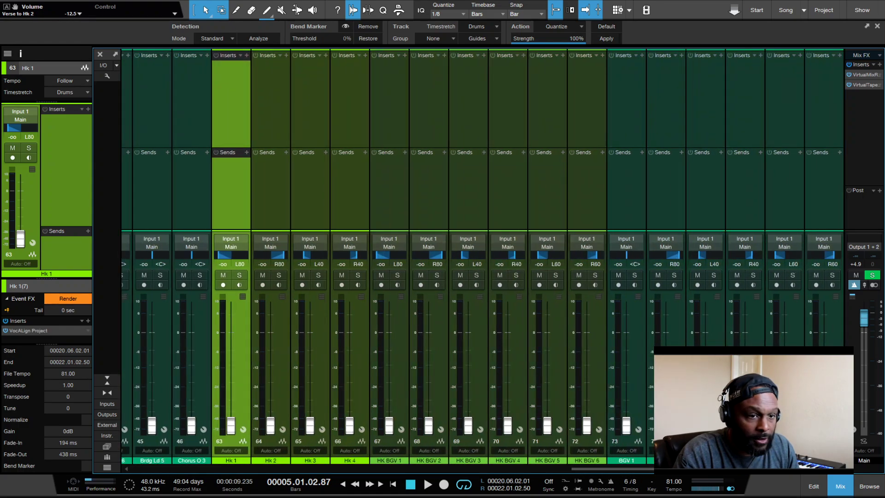
pyautogui.keyDown('shift'); pyautogui.click(824, 456); pyautogui.keyUp('shift')
pyautogui.moveTo(645, 469); pyautogui.dragTo(464, 458)
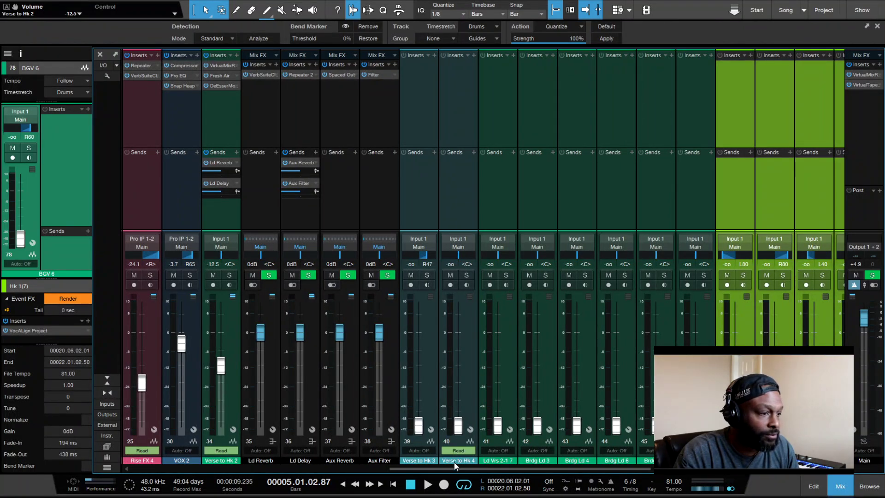
pyautogui.moveTo(455, 468)
pyautogui.mouseDown()
pyautogui.moveTo(430, 469)
pyautogui.moveTo(461, 469)
pyautogui.mouseUp()
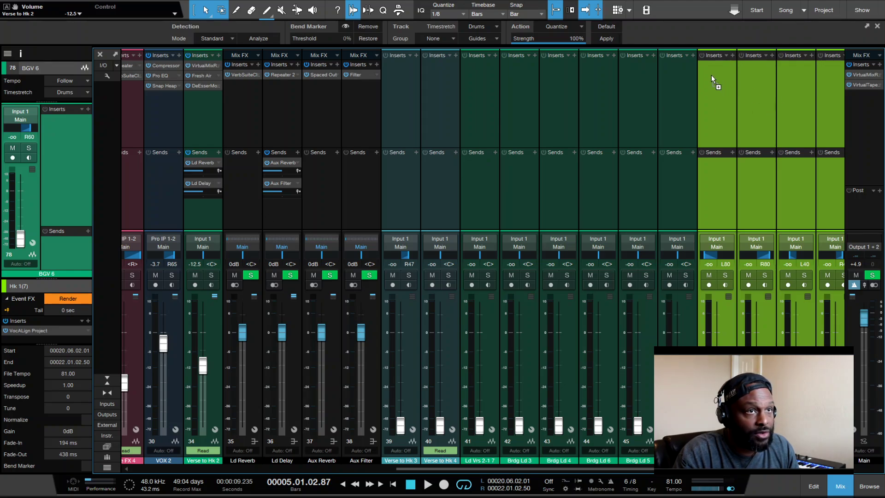
pyautogui.moveTo(711, 76); pyautogui.dragTo(711, 76)
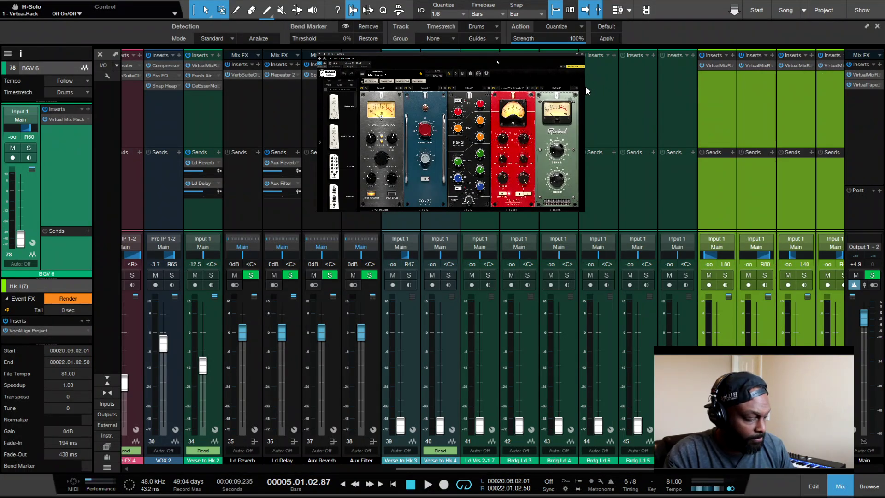
pyautogui.click(700, 78)
pyautogui.click(728, 230)
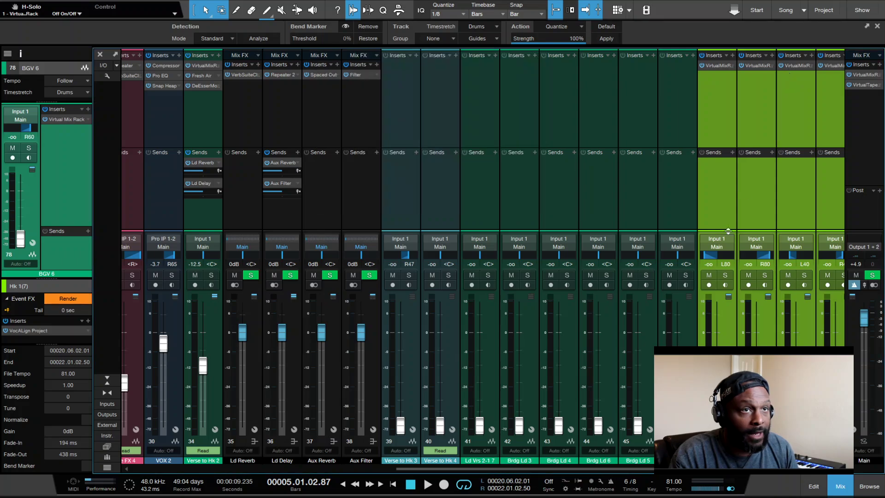
# - Copy the Fresh Air and DeEsser inserts from Verse to Hk 2 onto the selected hook and BGV channels
pyautogui.moveTo(618, 469); pyautogui.dragTo(861, 450)
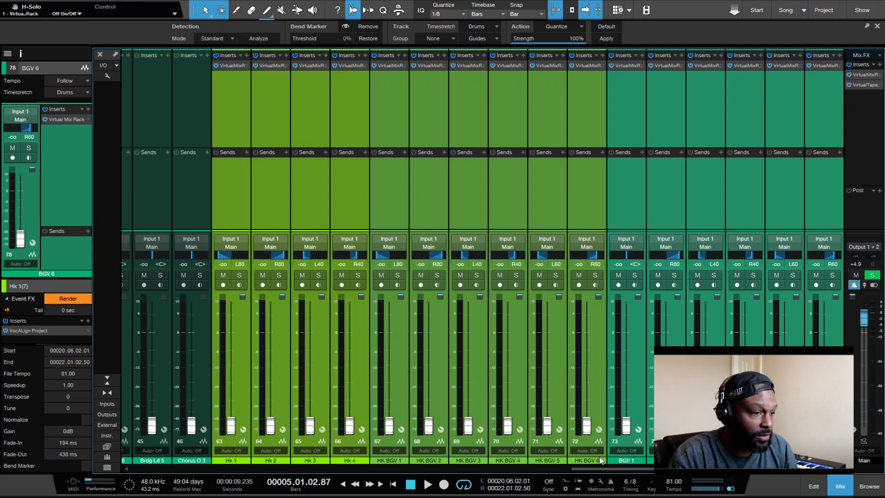
pyautogui.moveTo(611, 470); pyautogui.dragTo(427, 450)
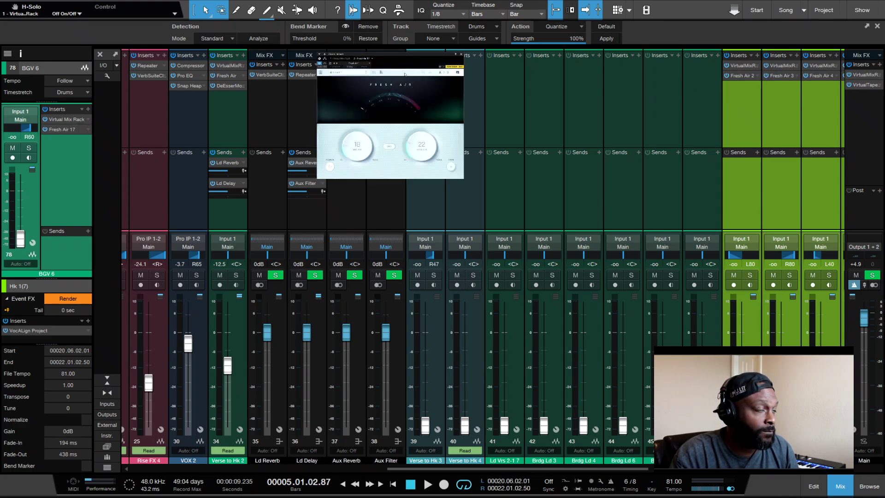
pyautogui.click(503, 73)
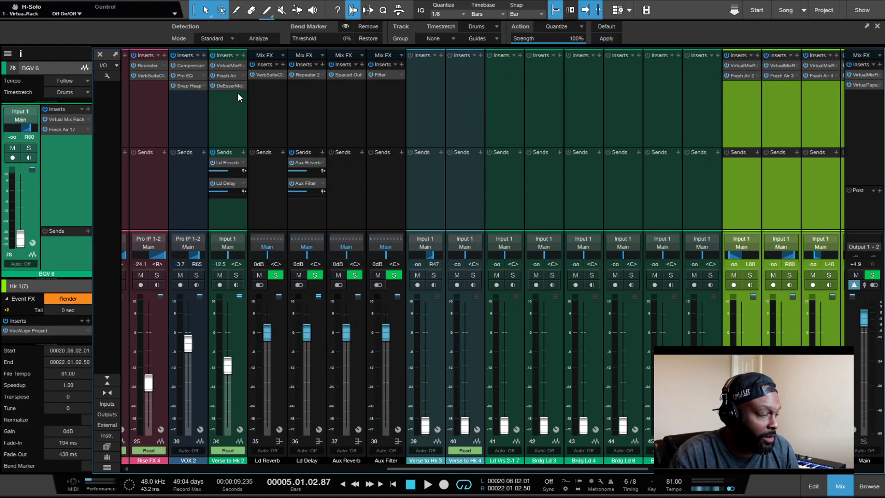
pyautogui.moveTo(227, 85); pyautogui.dragTo(741, 91)
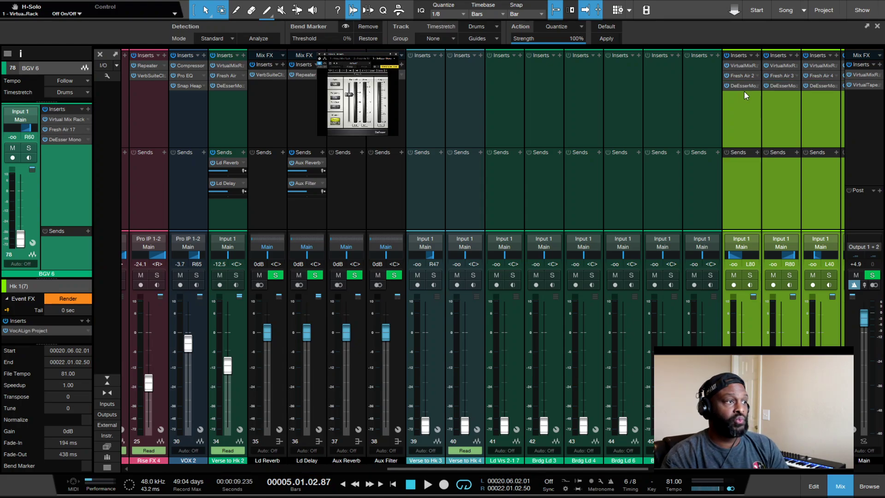
pyautogui.click(468, 359)
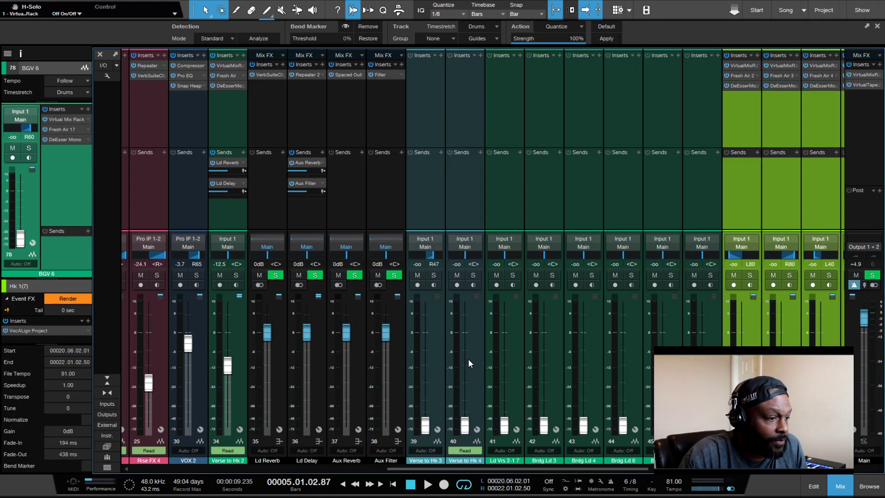
# - Set the G-HPF high-pass filter in Hk 1's Virtual Mix Rack to 95.8 Hz
pyautogui.moveTo(488, 466); pyautogui.dragTo(739, 475)
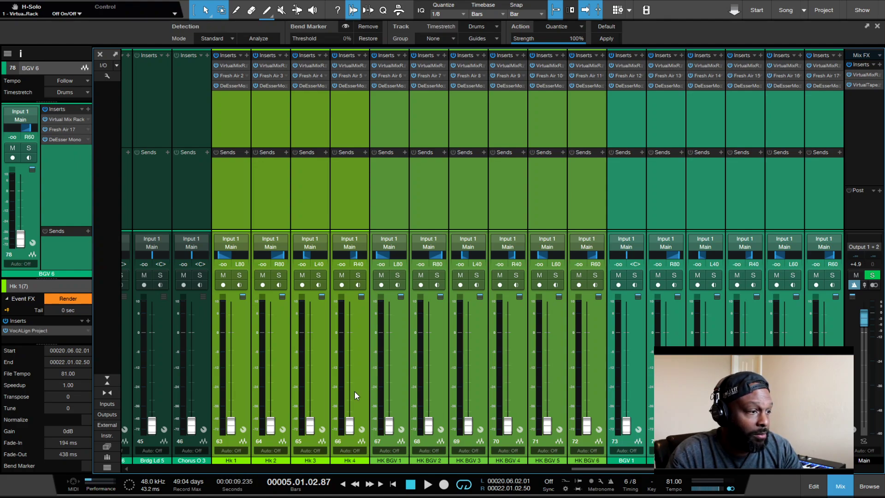
pyautogui.moveTo(589, 468); pyautogui.dragTo(526, 471)
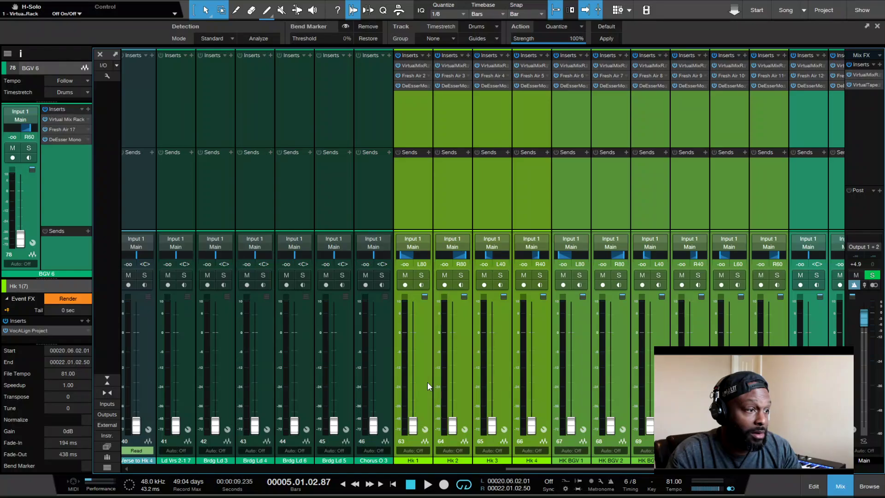
pyautogui.click(427, 382)
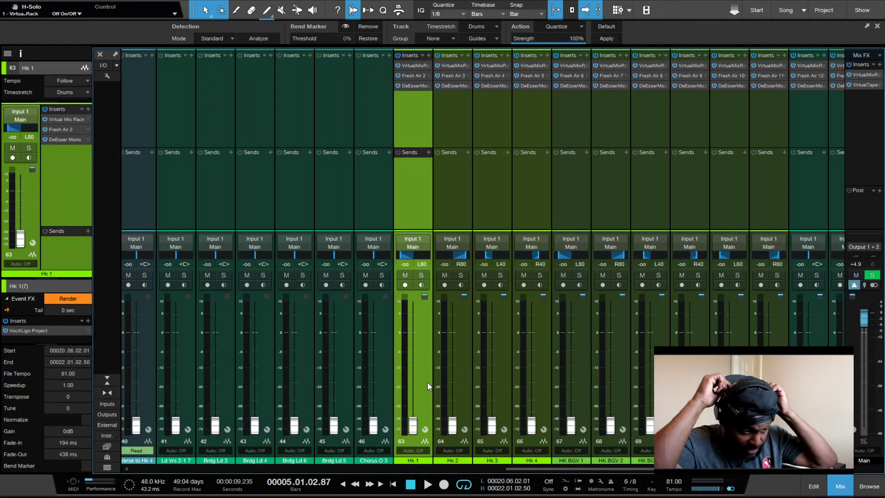
pyautogui.click(414, 66)
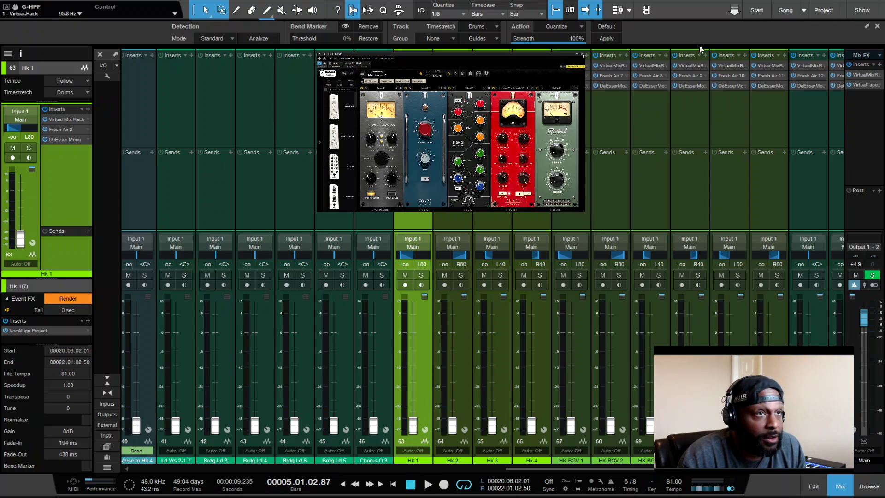
pyautogui.click(581, 54)
# - Replace the Virtual Mix Rack on the channels from Hk 2 through BGV 6 with a copy of Hk 1's adjusted rack
pyautogui.click(449, 207)
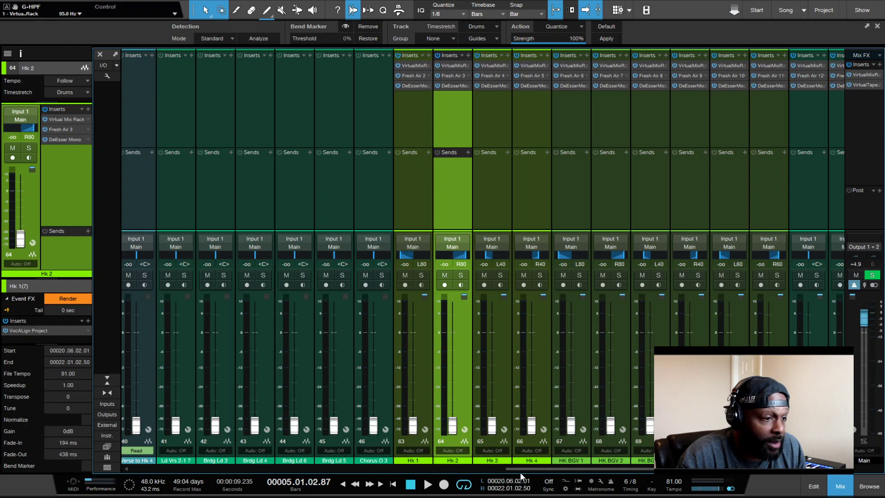
pyautogui.moveTo(527, 468); pyautogui.dragTo(661, 481)
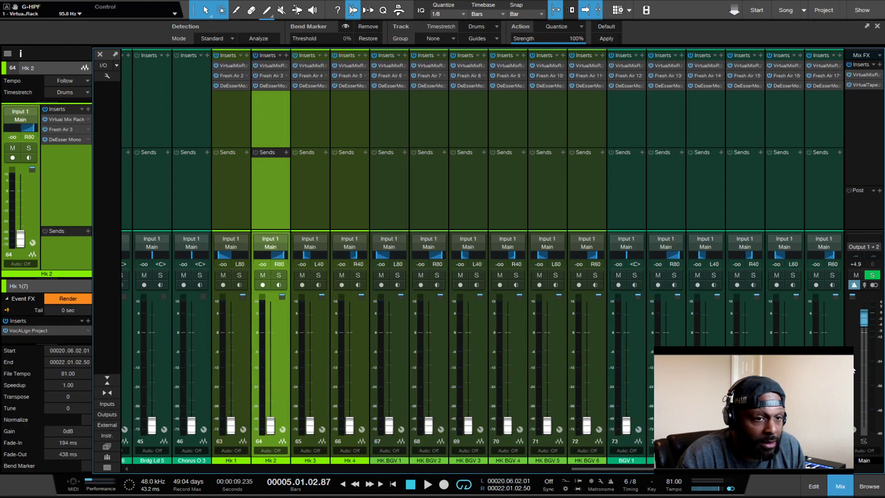
pyautogui.keyDown('shift'); pyautogui.click(554, 266); pyautogui.keyUp('shift')
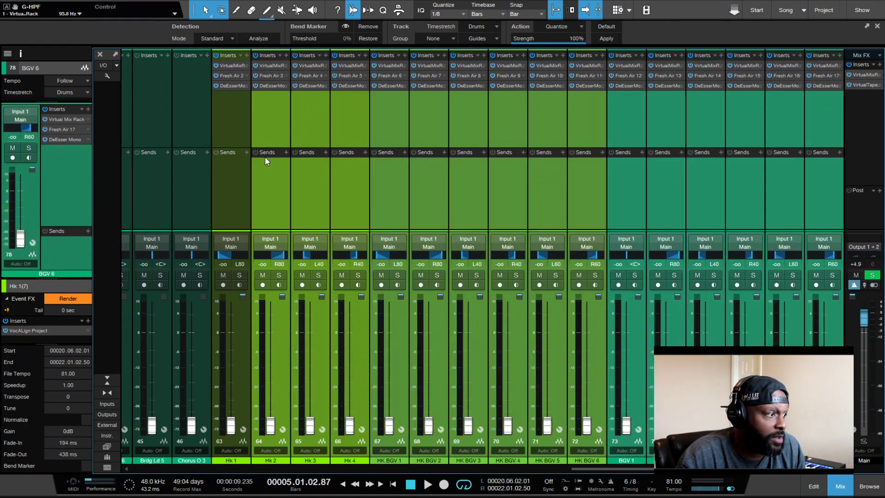
pyautogui.moveTo(272, 67); pyautogui.dragTo(272, 76)
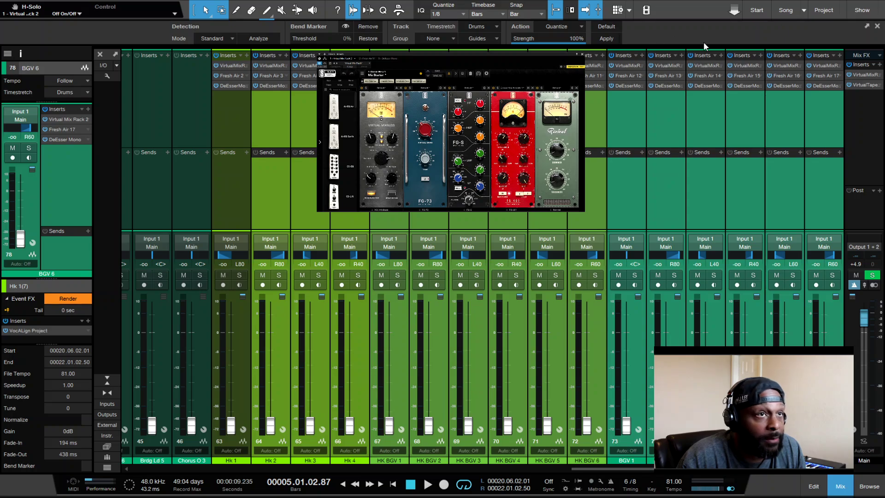
# - Select Verse to Hk 3 through Chorus O 3 and copy the Virtual Mix Rack, Fresh Air and DeEsser inserts from Verse to Hk 2 onto them
pyautogui.moveTo(680, 468); pyautogui.dragTo(449, 485)
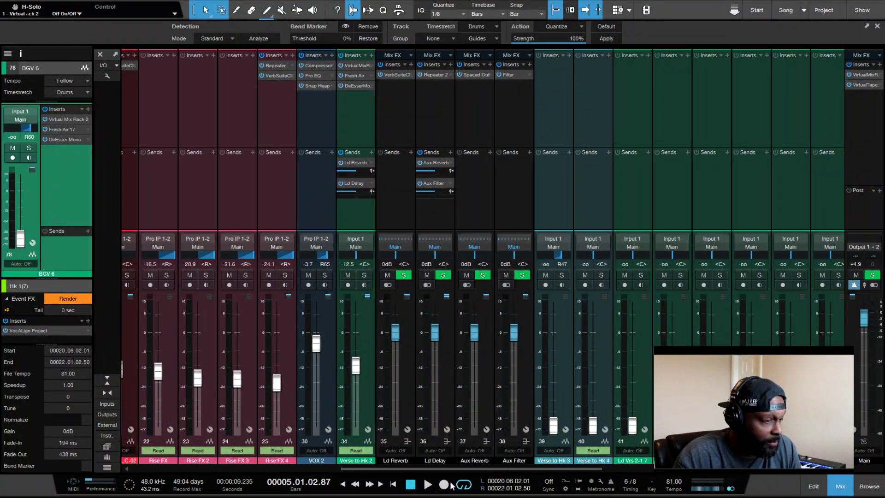
pyautogui.click(566, 365)
pyautogui.moveTo(529, 470); pyautogui.dragTo(632, 459)
pyautogui.keyDown('shift'); pyautogui.click(549, 371); pyautogui.keyUp('shift')
pyautogui.moveTo(535, 469); pyautogui.dragTo(459, 463)
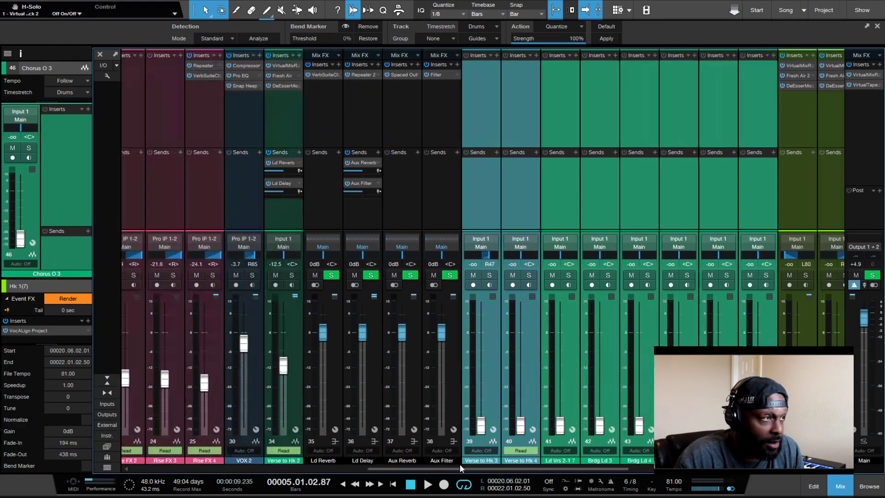
pyautogui.click(284, 66)
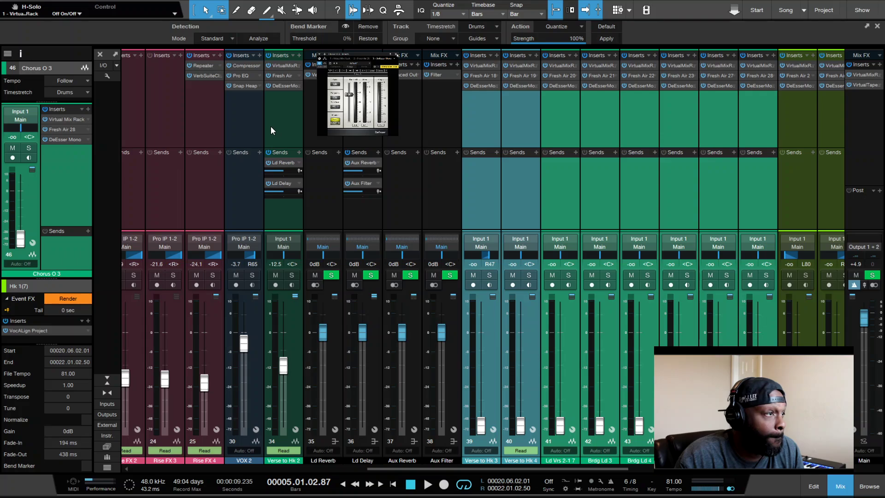
# - Copy the Ld Reverb and Ld Delay sends from Verse to Hk 2 onto the channels from Verse to Hk 3 through Chorus O 3
pyautogui.moveTo(283, 163); pyautogui.dragTo(479, 170)
pyautogui.moveTo(282, 185); pyautogui.dragTo(487, 221)
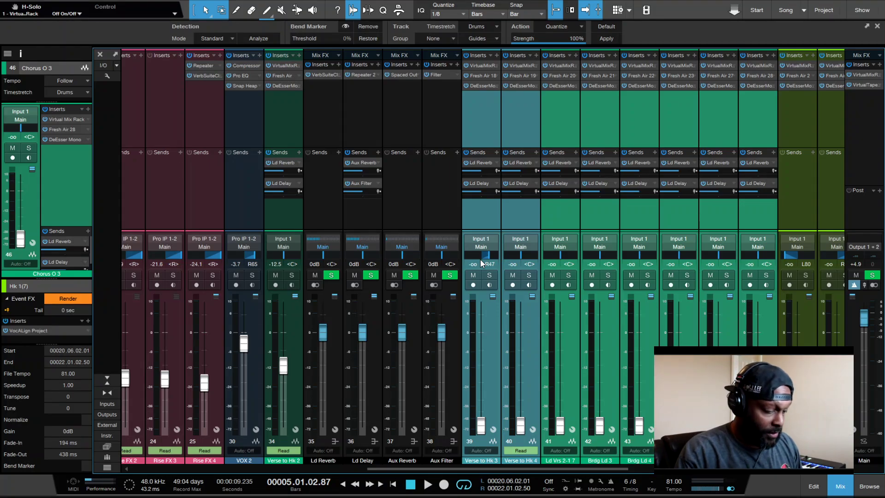
# - Return to the arrangement, locate the Verse to Hk 3 and Verse to Hk 4 tracks, and briefly play the verse from bar 5
pyautogui.press('F3')
pyautogui.scroll(-12, 315, 166)
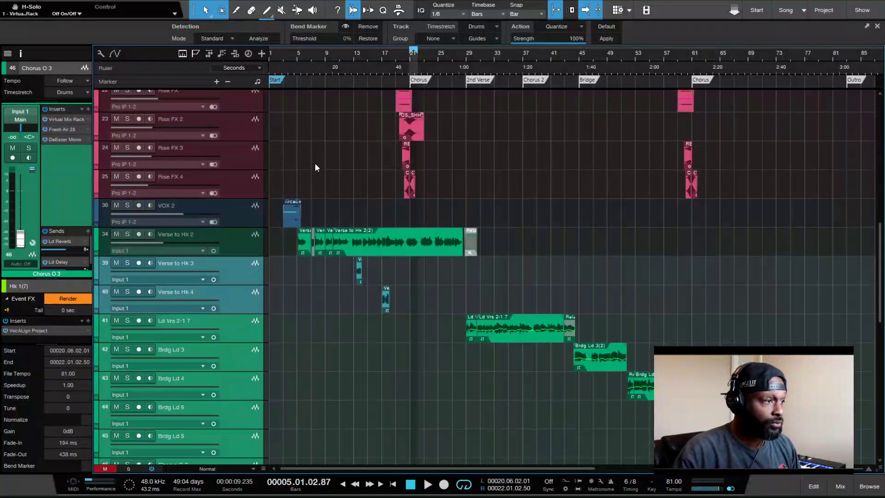
pyautogui.press('space')
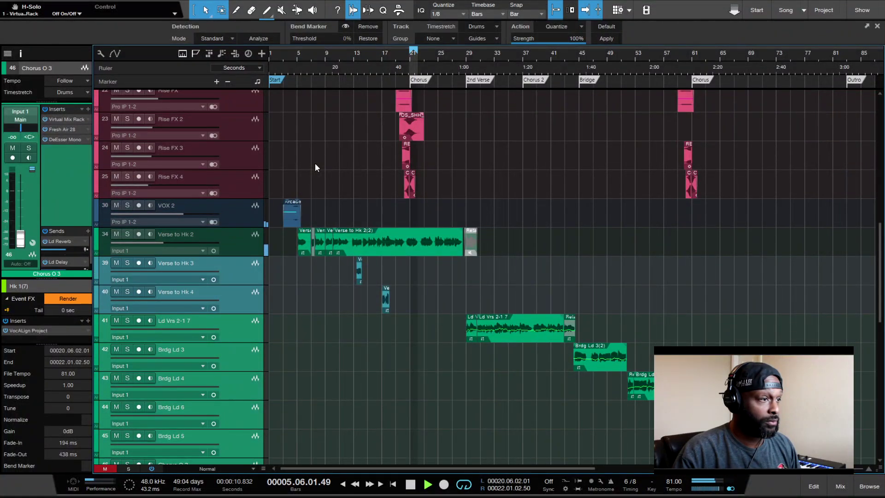
pyautogui.press('space')
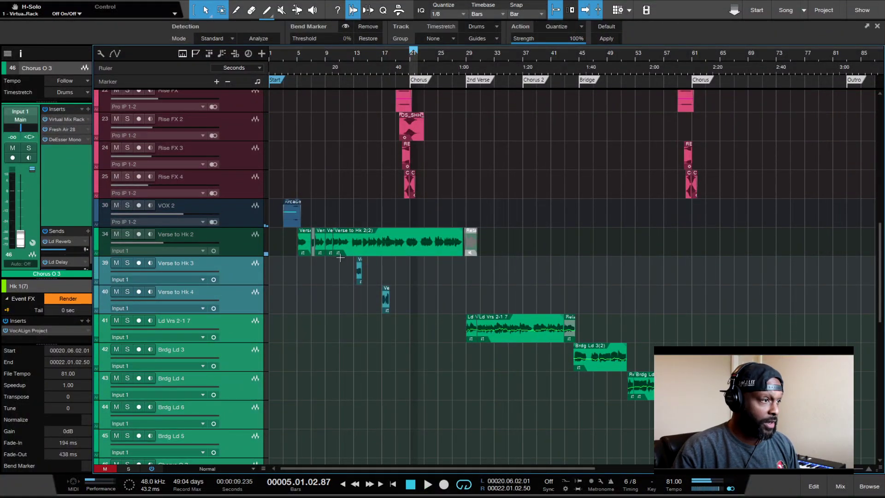
# - Mark bars 11 to 21 across the Verse to Hk 3 and Verse to Hk 4 tracks and play that passage
pyautogui.click(411, 304)
pyautogui.moveTo(411, 304); pyautogui.dragTo(339, 265)
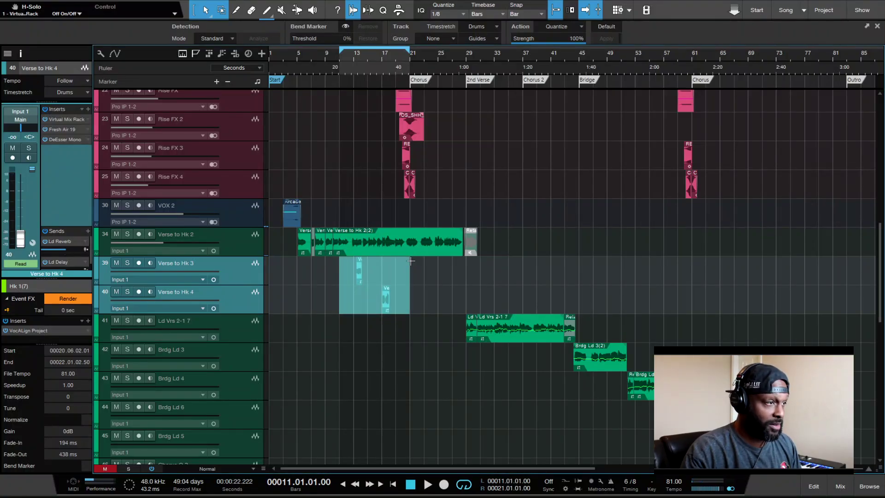
pyautogui.press('space')
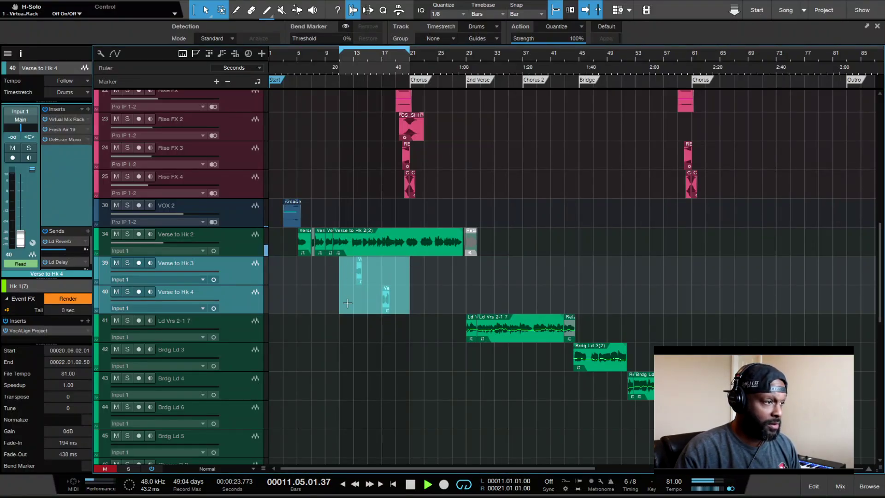
pyautogui.click(334, 329)
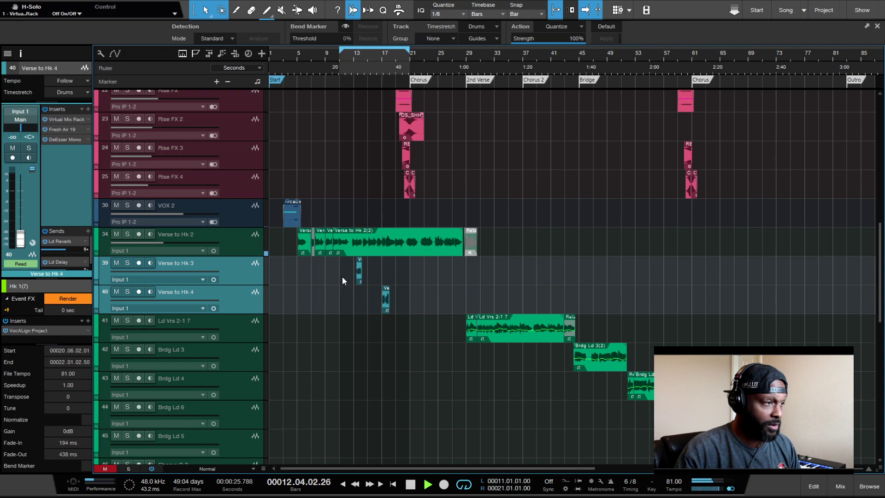
pyautogui.scroll(3, 389, 282)
pyautogui.scroll(4, 387, 285)
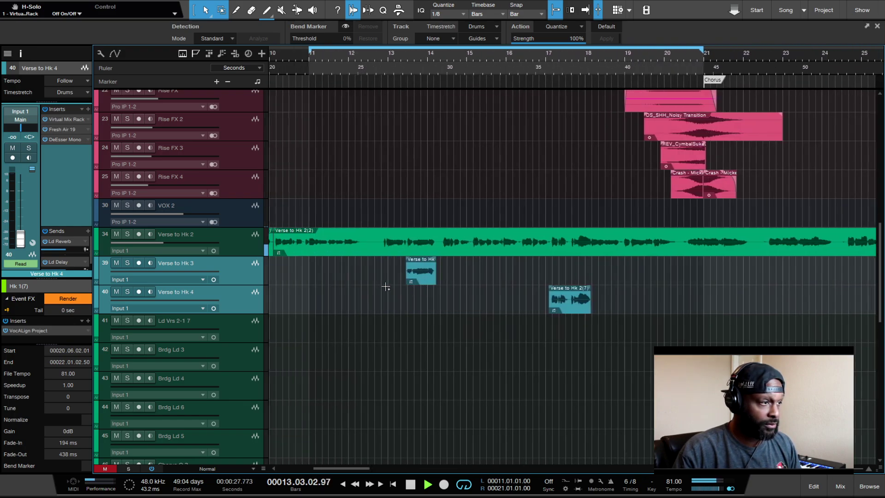
pyautogui.scroll(3, 385, 286)
pyautogui.scroll(-3, 385, 286)
pyautogui.press('space')
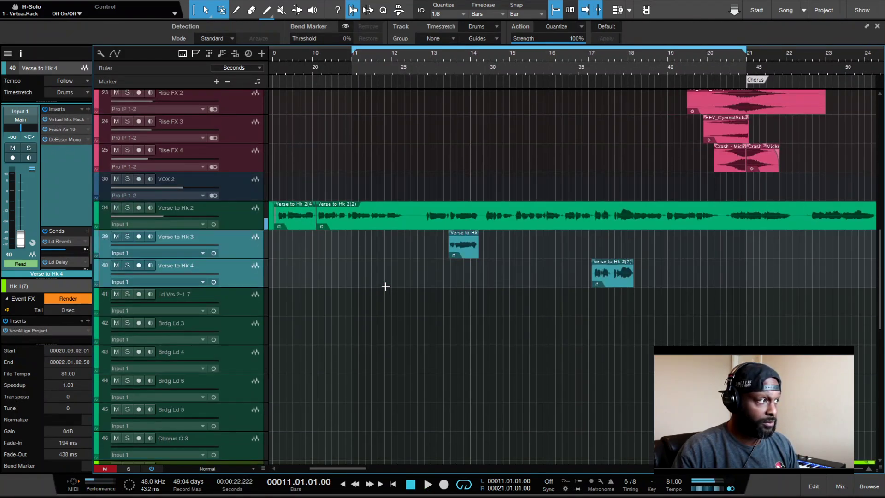
# - Loop the Verse to Hk 3 clip, set that track's volume to -7.9 dB, and play it briefly
pyautogui.click(470, 251)
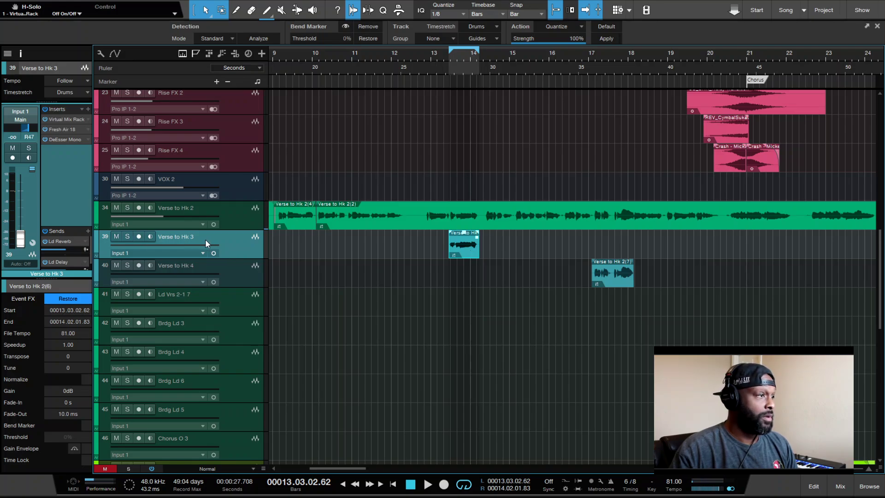
pyautogui.moveTo(121, 245); pyautogui.dragTo(184, 244)
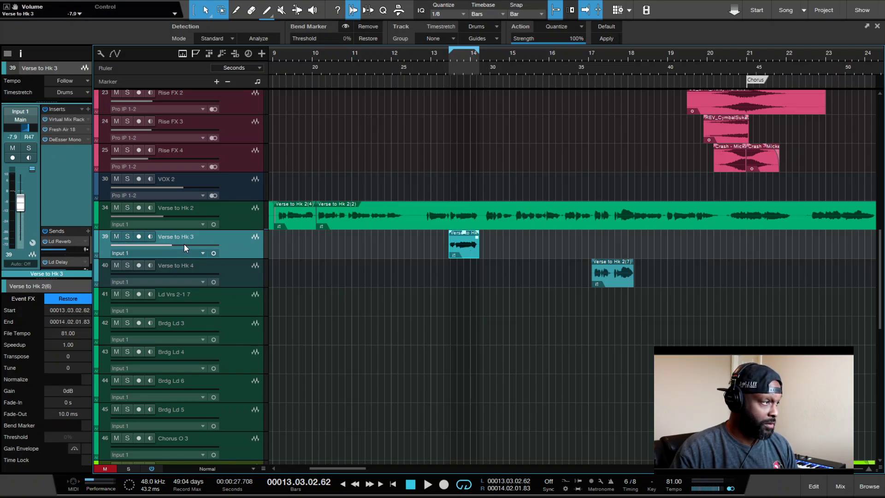
pyautogui.press('space')
pyautogui.press('space')
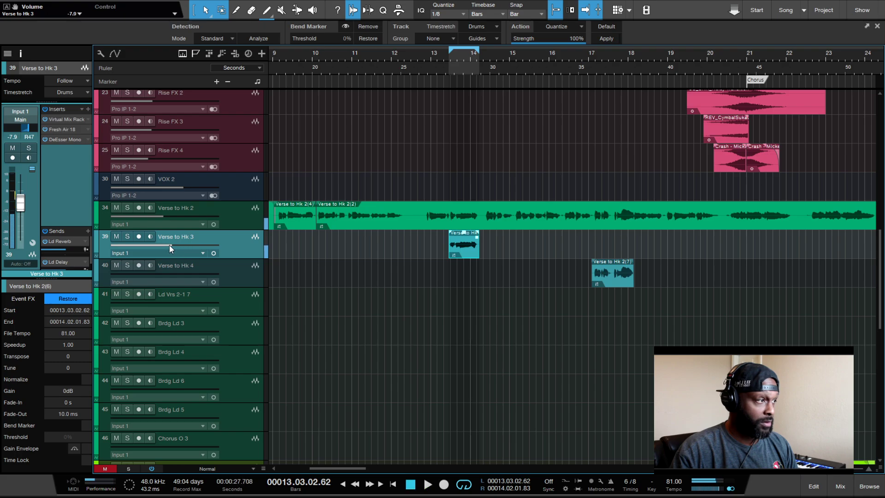
# - Solo the Verse to Hk 3 track and restore its rendered clip to the editable Event FX version
pyautogui.click(128, 237)
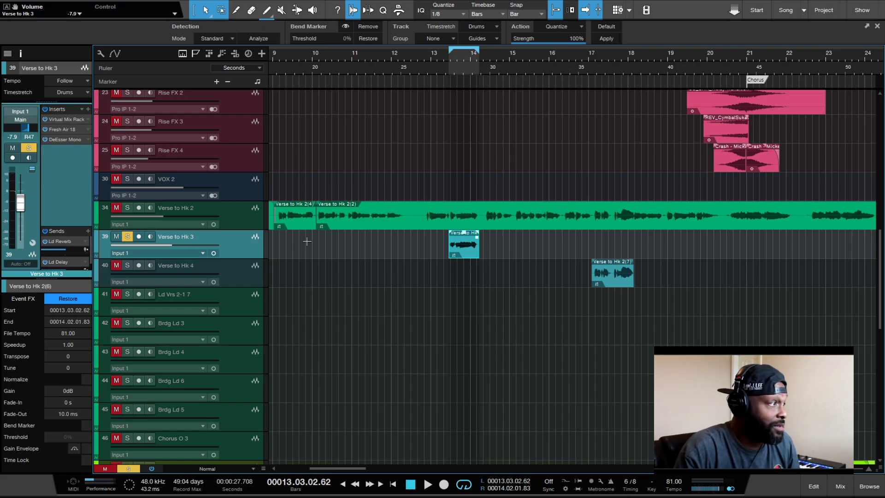
pyautogui.click(83, 299)
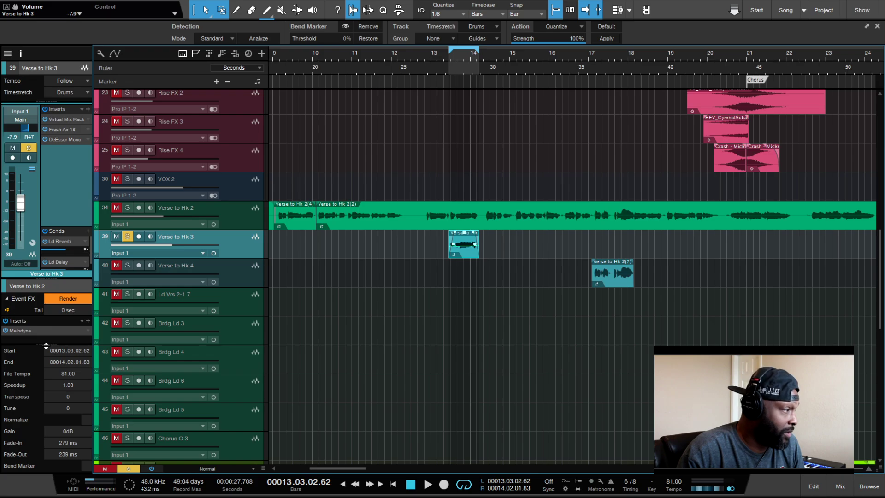
# - Render the Event FX on the Verse to Hk 3 clip and play the rendered clip briefly
pyautogui.moveTo(48, 344)
pyautogui.mouseDown()
pyautogui.moveTo(49, 382)
pyautogui.moveTo(50, 352)
pyautogui.mouseUp()
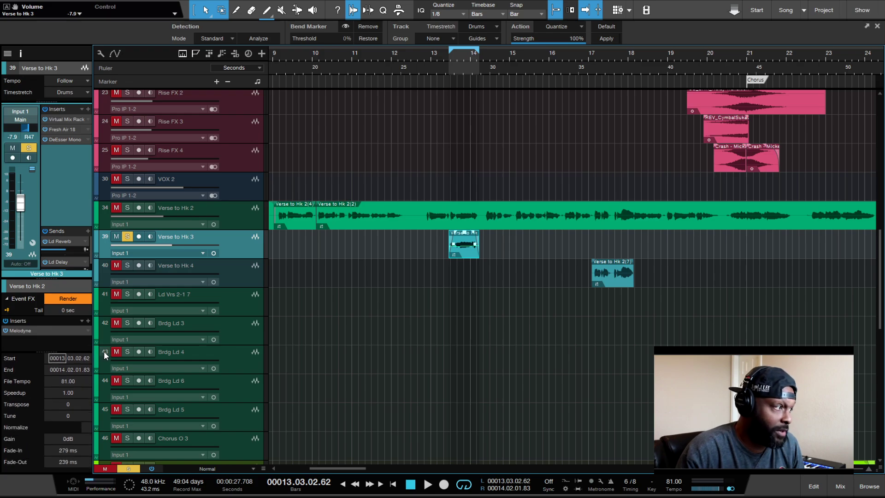
pyautogui.click(64, 301)
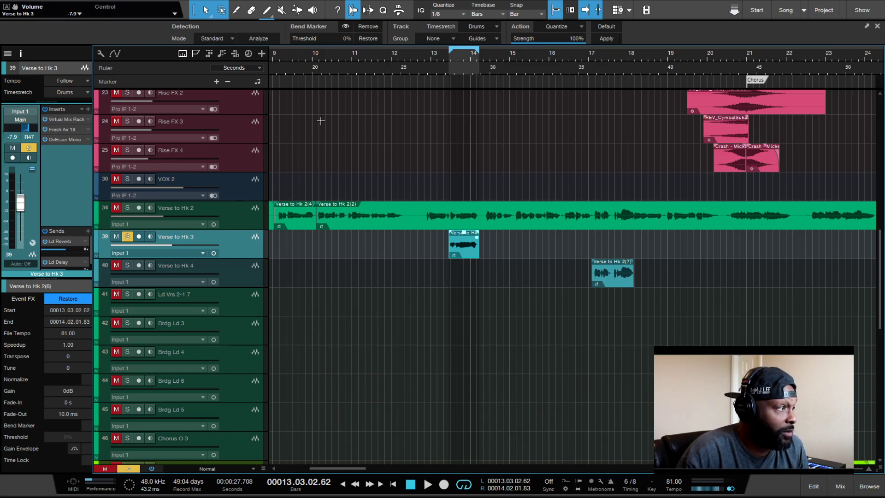
pyautogui.press('space')
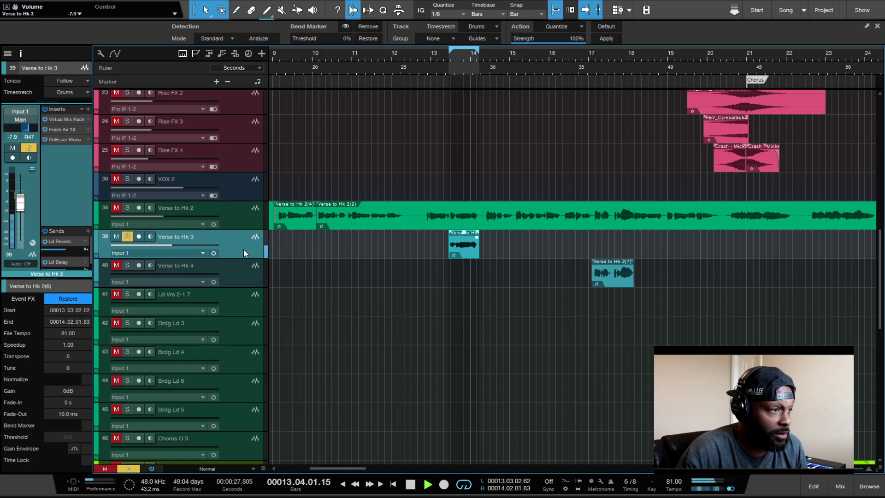
pyautogui.press('space')
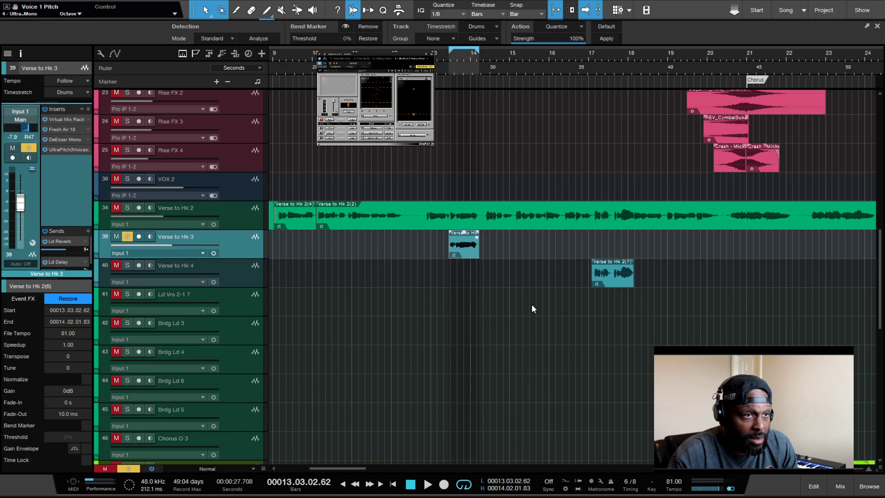
# - Play the looped Verse to Hk 3 clip to compare it with UltraPitch 3 Voices active and bypassed
pyautogui.press('space')
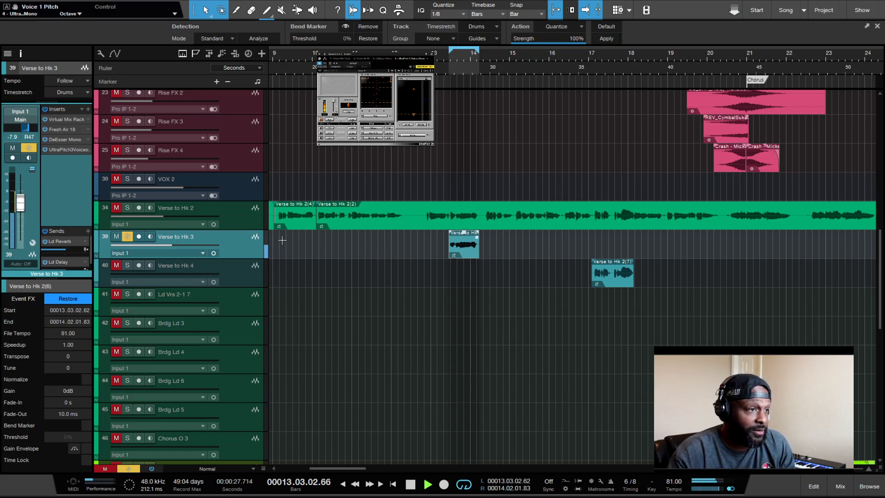
pyautogui.press('space')
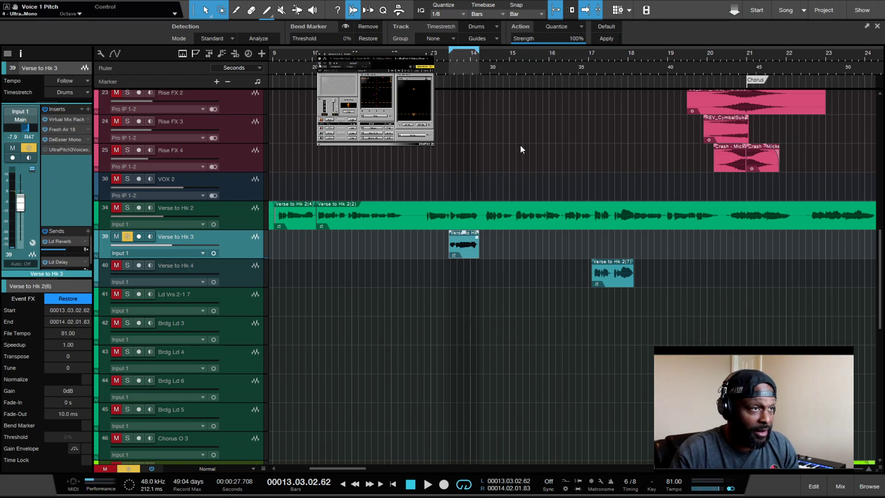
pyautogui.press('space')
pyautogui.press('space')
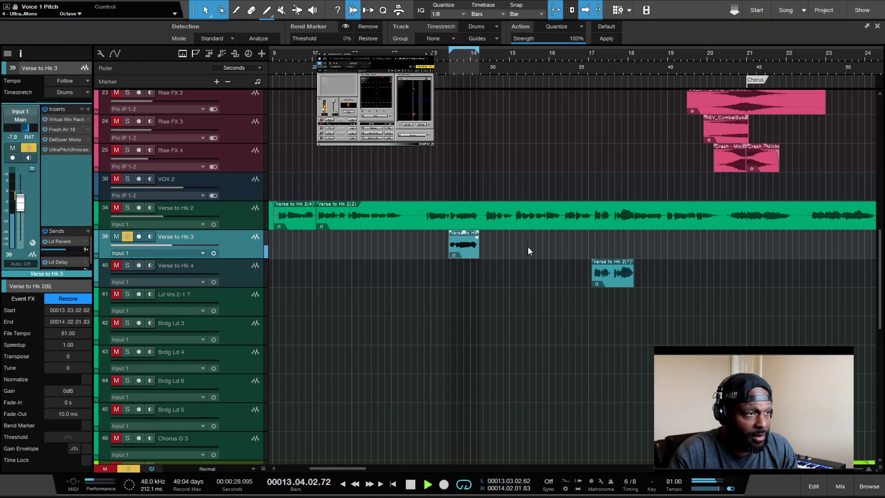
# - Set UltraPitch's Voice 1 level to -4.0 dB and direct level to -19.0 dB while auditioning the soloed Verse to Hk 3 clip
pyautogui.press('space')
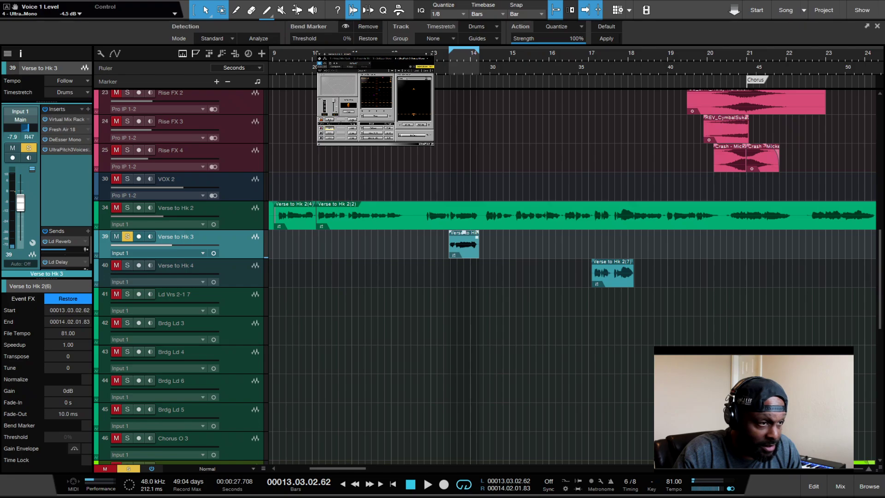
pyautogui.press('space')
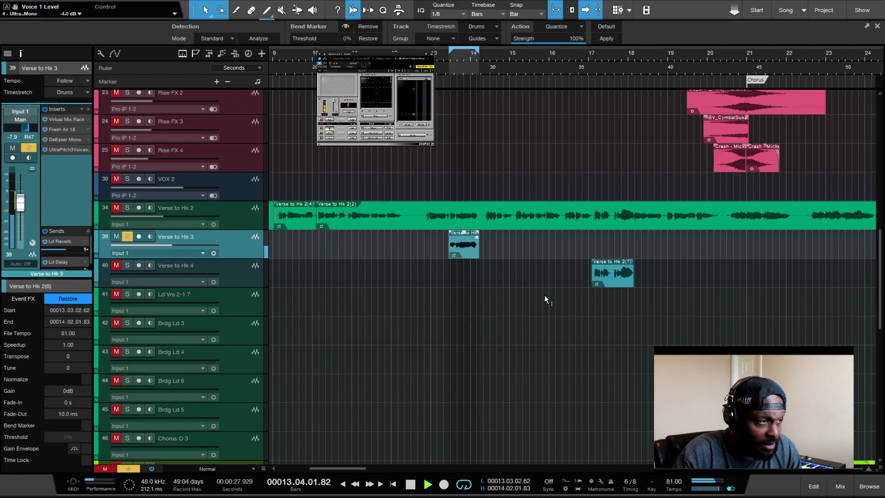
pyautogui.press('space')
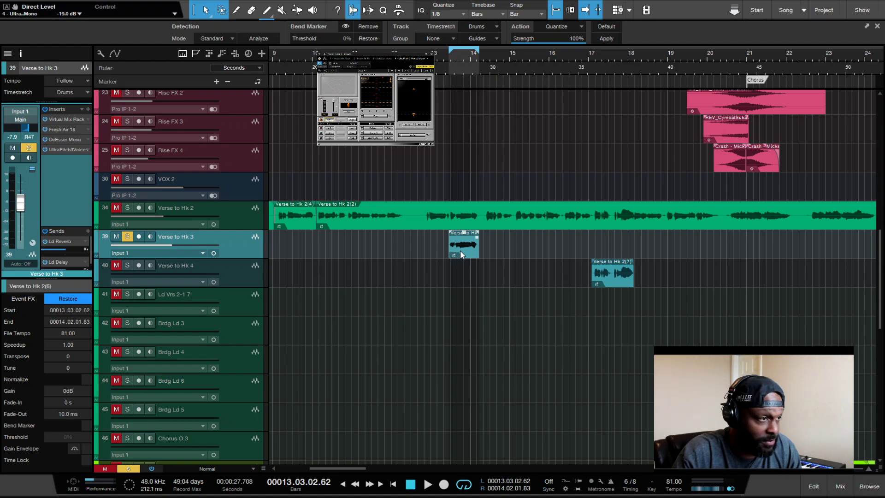
pyautogui.press('space')
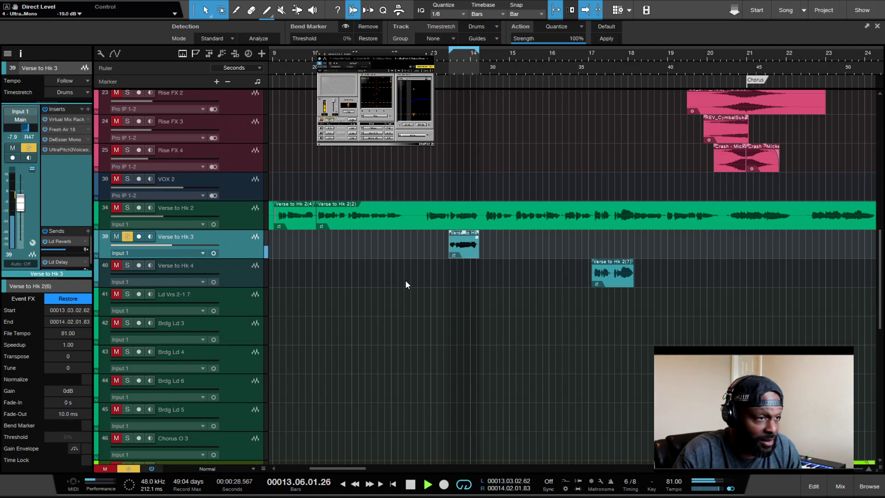
pyautogui.press('space')
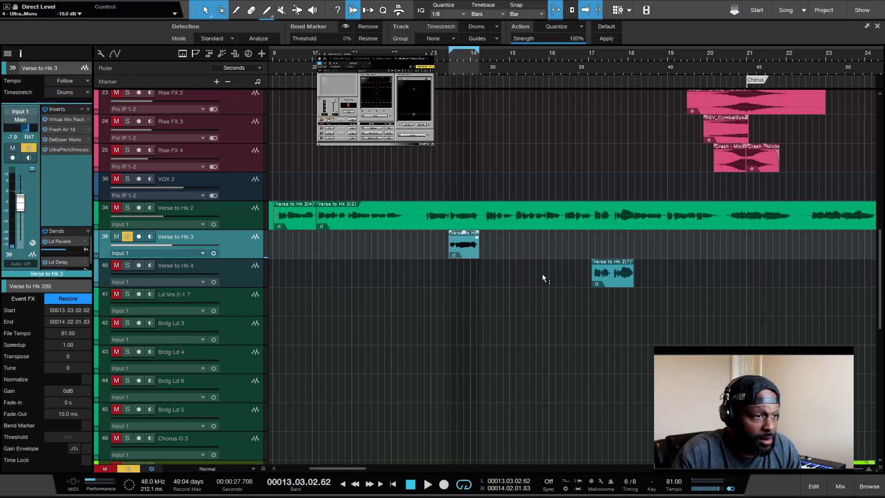
# - Unsolo the Verse to Hk 3 track and set its volume to -13.3 dB while playing it against the mix
pyautogui.click(127, 237)
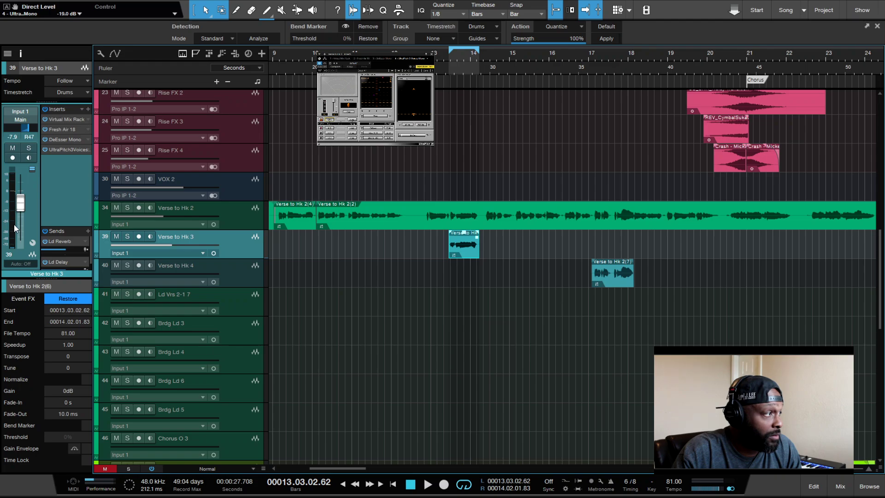
pyautogui.moveTo(20, 203)
pyautogui.mouseDown()
pyautogui.moveTo(21, 221)
pyautogui.moveTo(23, 213)
pyautogui.mouseUp()
pyautogui.press('space')
pyautogui.press('space')
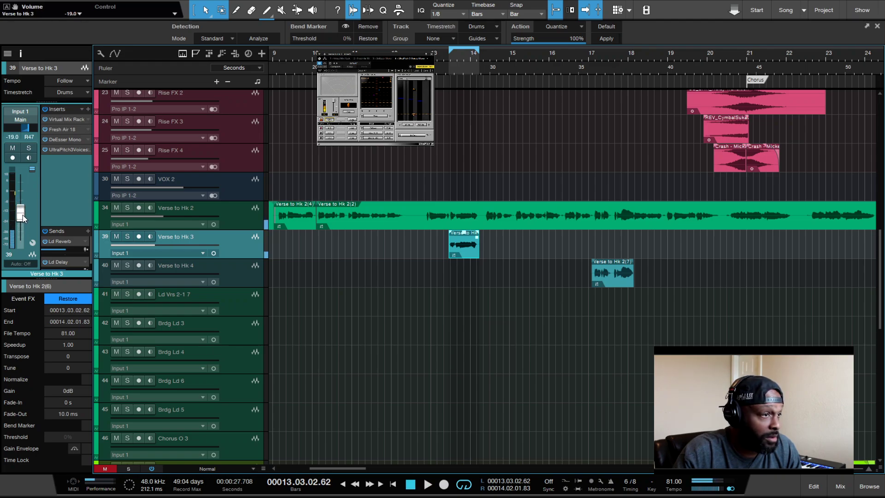
pyautogui.click(323, 244)
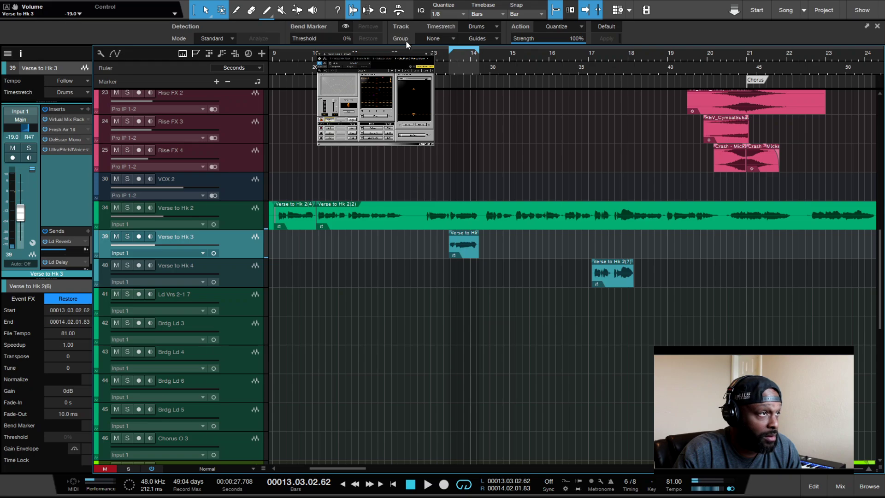
pyautogui.press('space')
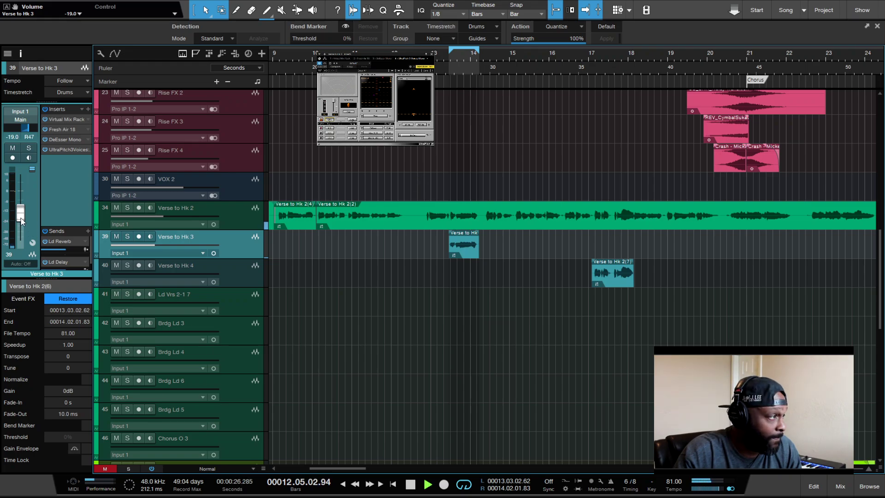
pyautogui.moveTo(21, 220); pyautogui.dragTo(23, 213)
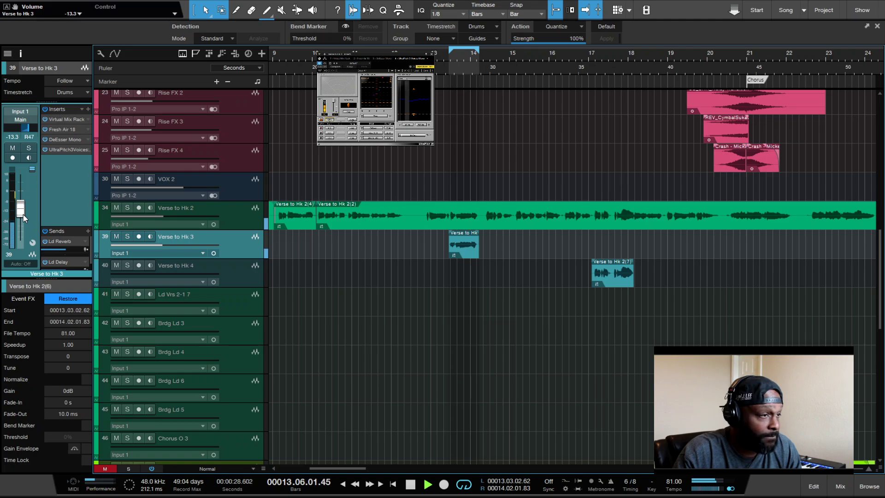
pyautogui.press('space')
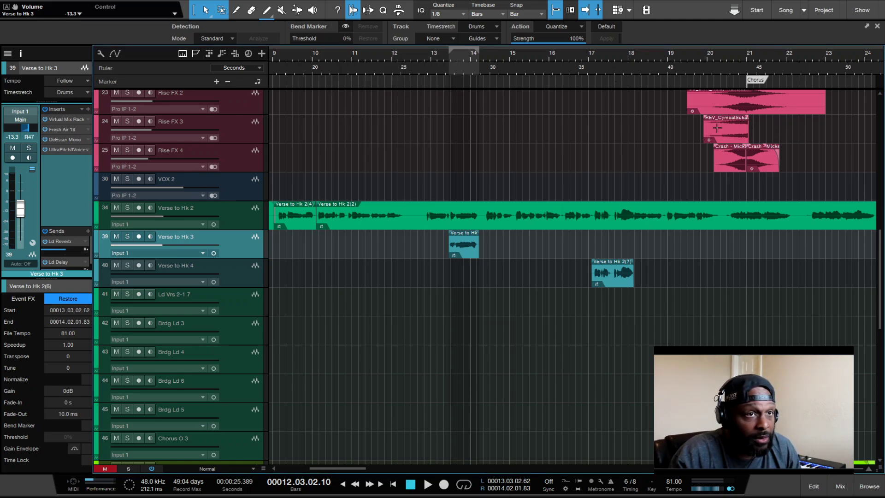
# - Play the verse from bar 5 without looping and lower the Verse to Hk 3 track's volume to -20.3 dB
pyautogui.scroll(4, 483, 213)
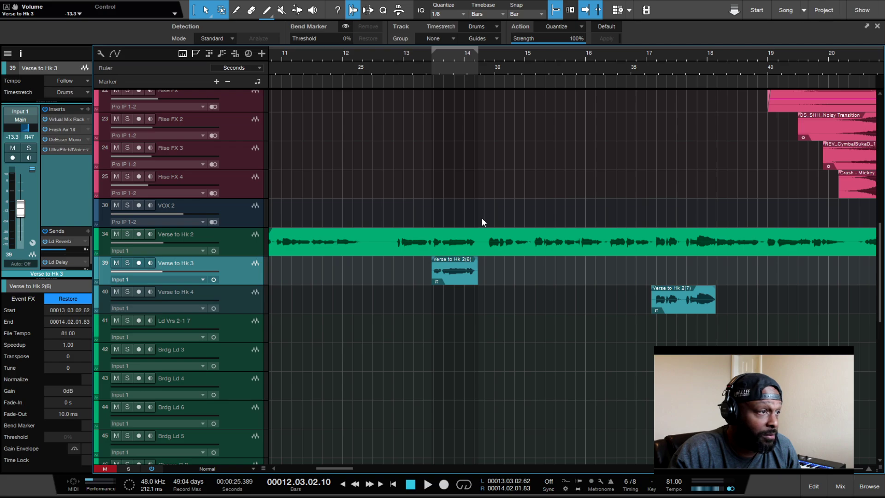
pyautogui.scroll(-4, 484, 213)
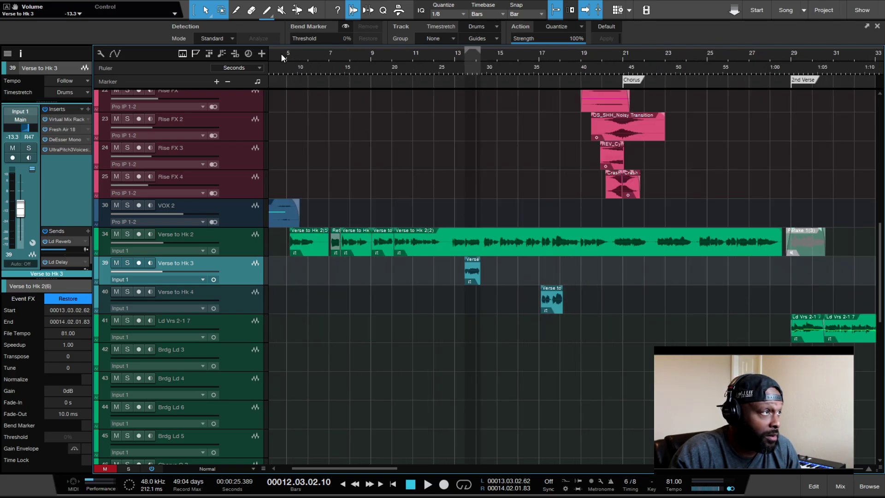
pyautogui.click(287, 53)
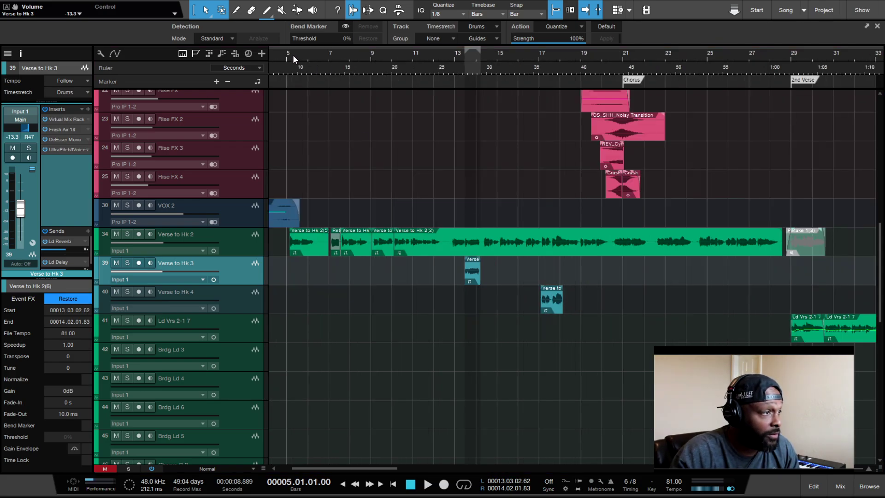
pyautogui.press('space')
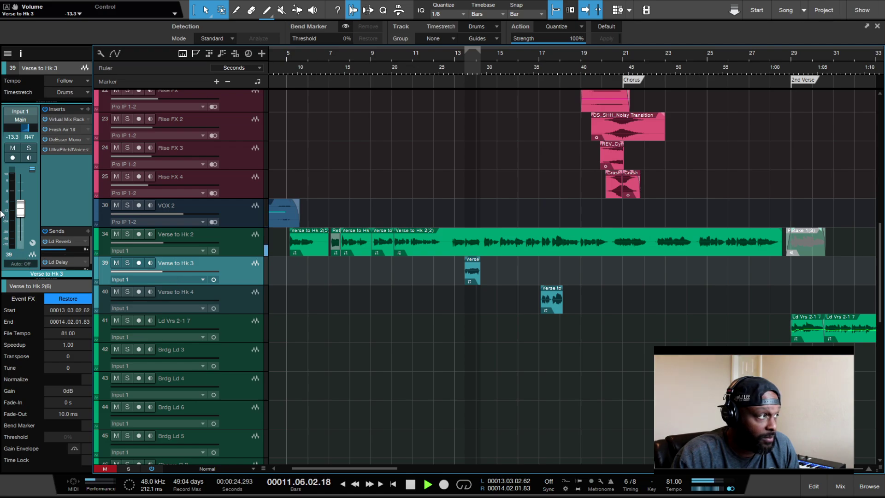
pyautogui.moveTo(20, 209); pyautogui.dragTo(25, 218)
pyautogui.press('space')
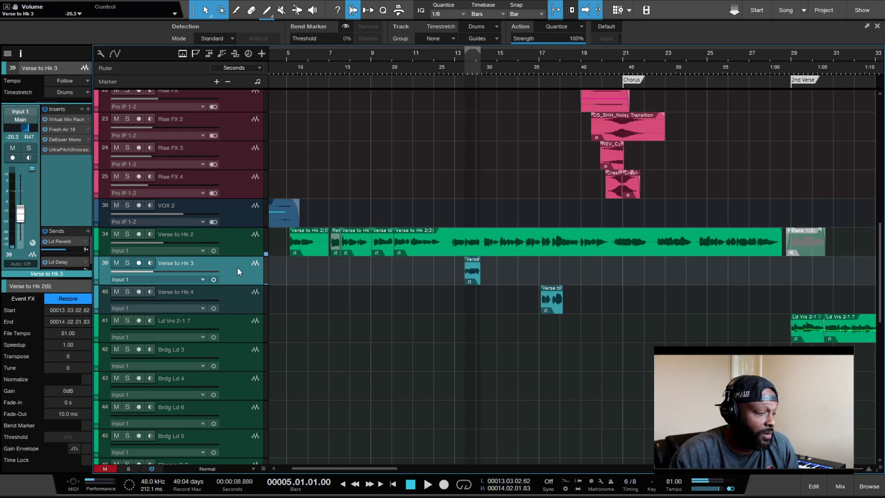
# - Try the Verse to Hk 4 track at -24.7 dB from bar 17 and return its fader to silence
pyautogui.click(530, 57)
pyautogui.click(252, 308)
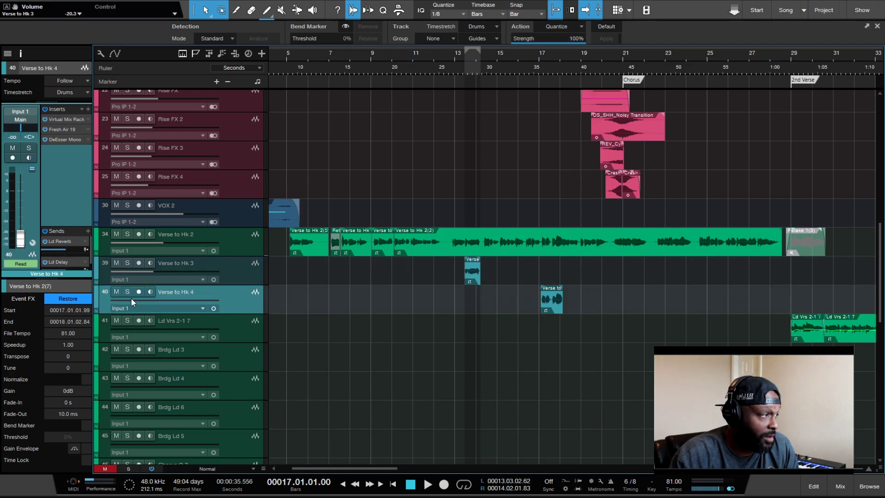
pyautogui.moveTo(20, 238); pyautogui.dragTo(20, 219)
pyautogui.press('space')
pyautogui.press('space')
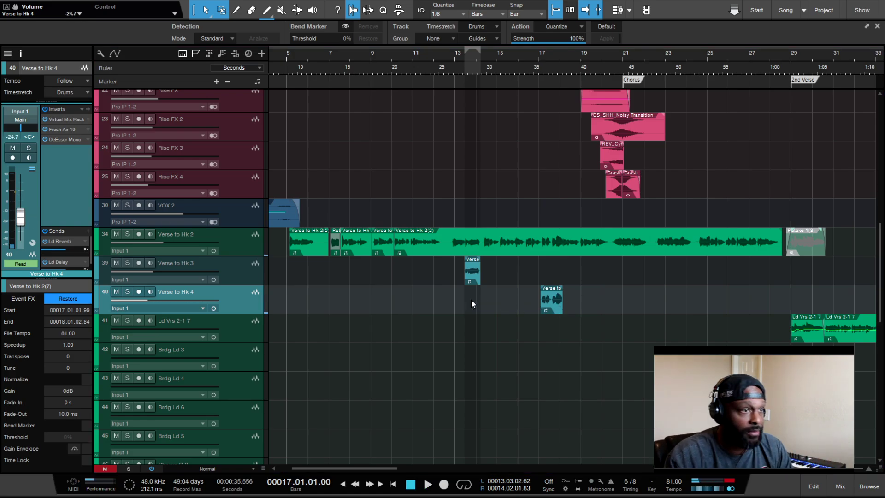
pyautogui.moveTo(21, 220); pyautogui.dragTo(30, 273)
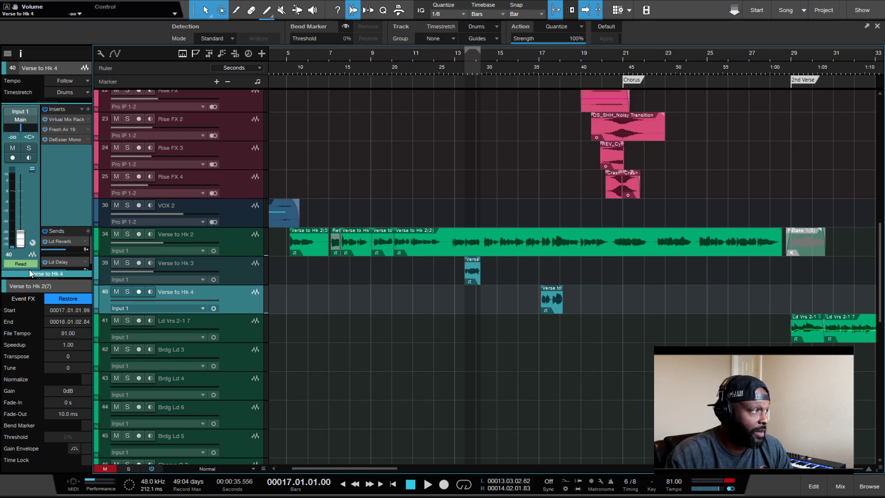
# - Play from bar 22 into the second verse and set the Ld Vrs 2-1 7 track's volume to -10.7 dB
pyautogui.hscroll(5, 553, 232)
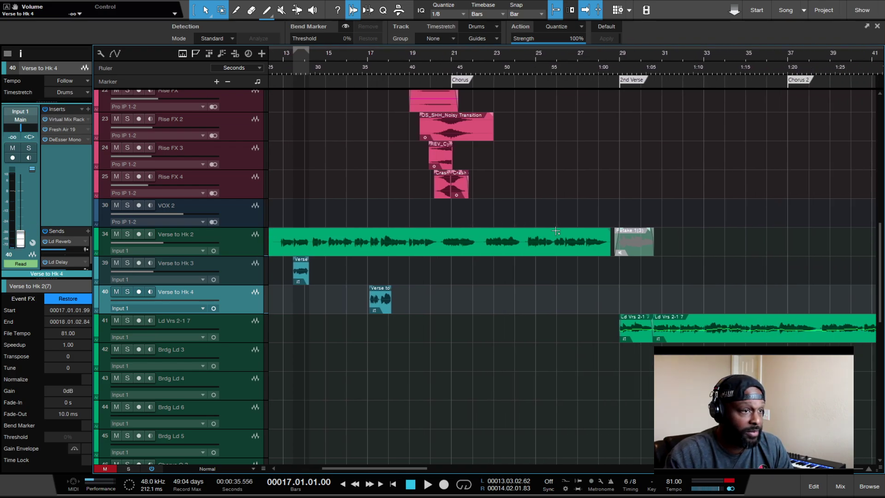
pyautogui.hscroll(3, 555, 232)
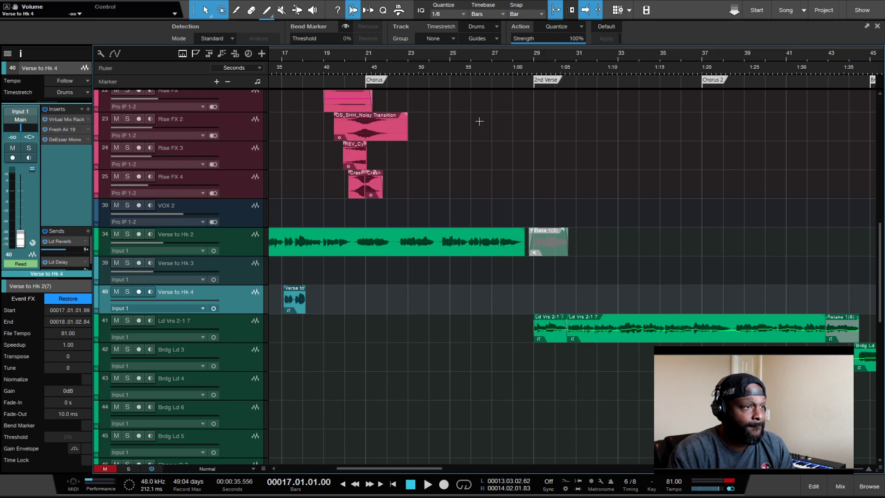
pyautogui.click(393, 53)
pyautogui.press('space')
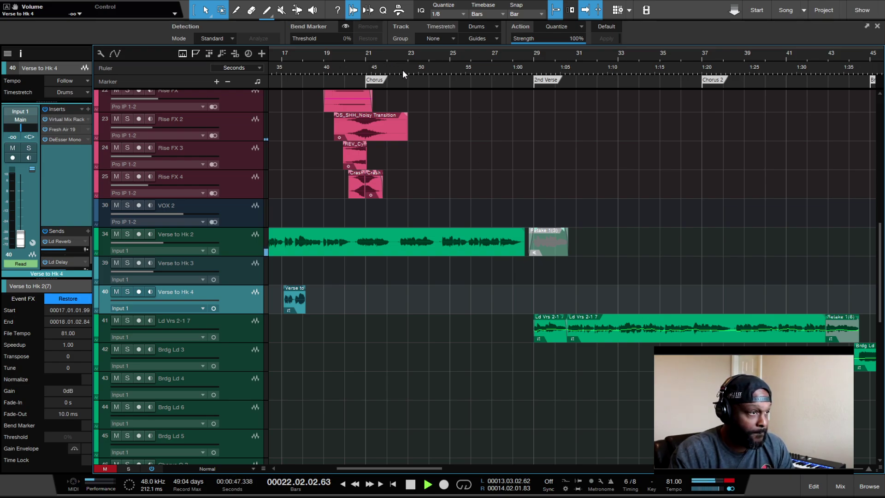
pyautogui.press('w')
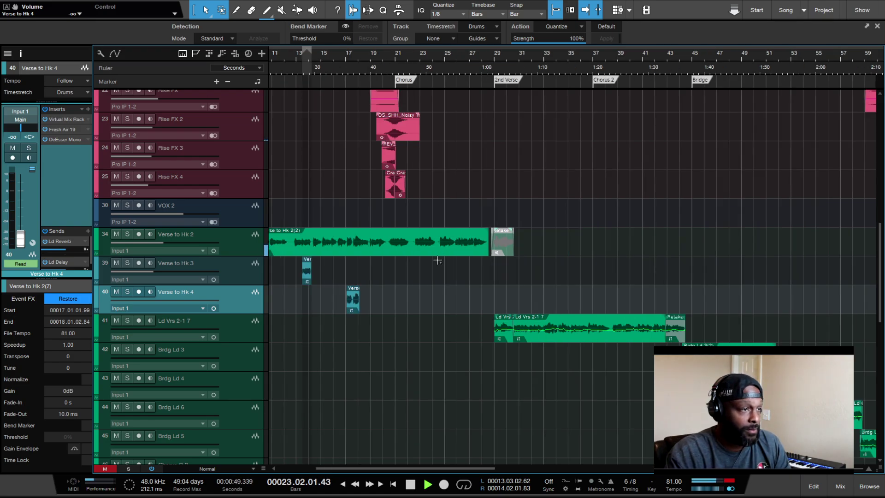
pyautogui.press('w')
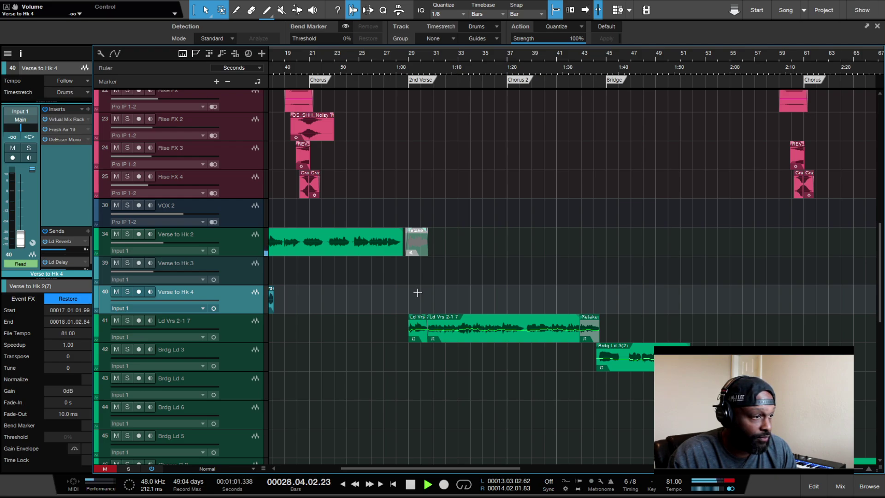
pyautogui.click(253, 341)
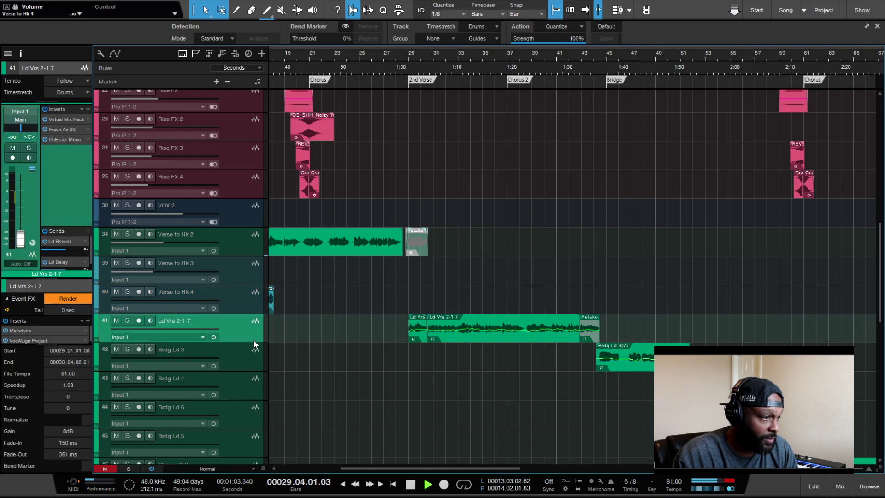
pyautogui.moveTo(19, 240); pyautogui.dragTo(20, 206)
pyautogui.moveTo(20, 206); pyautogui.dragTo(20, 207)
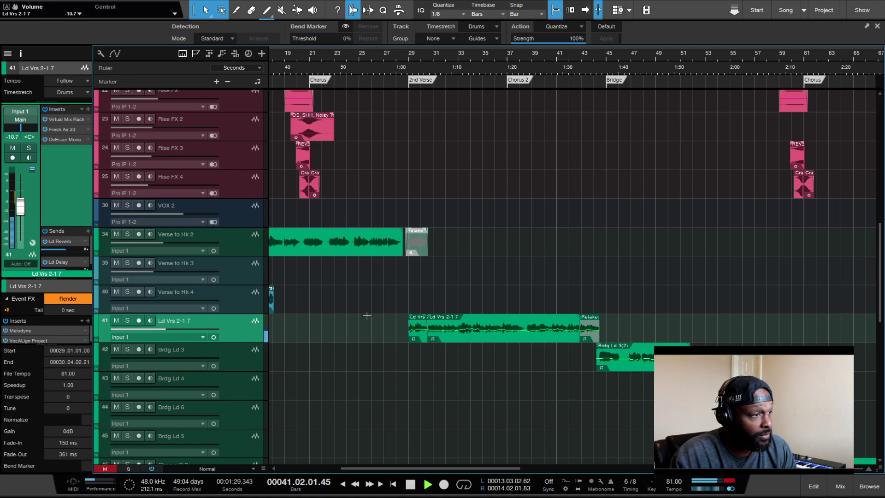
pyautogui.press('space')
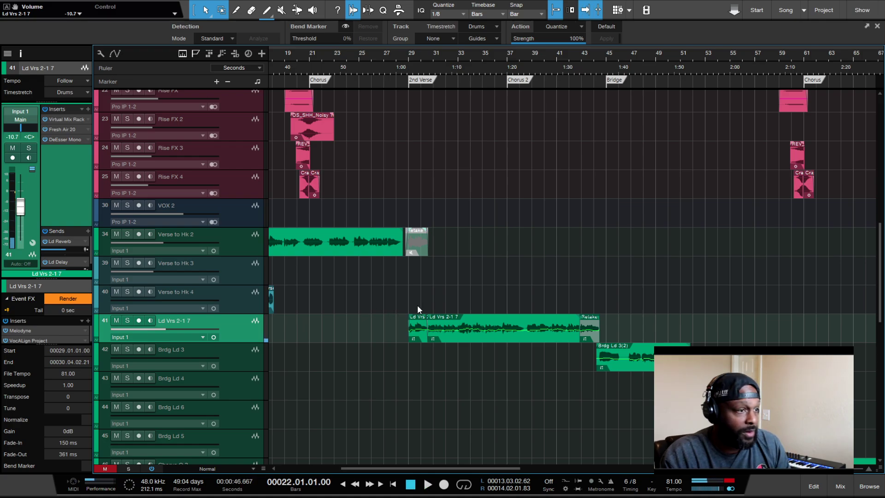
pyautogui.scroll(-1, 504, 265)
pyautogui.scroll(-2, 504, 265)
pyautogui.scroll(3, 504, 266)
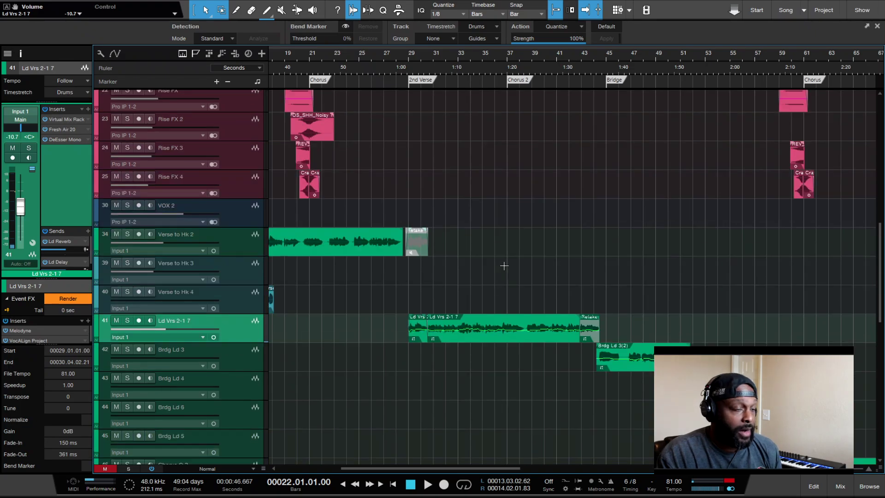